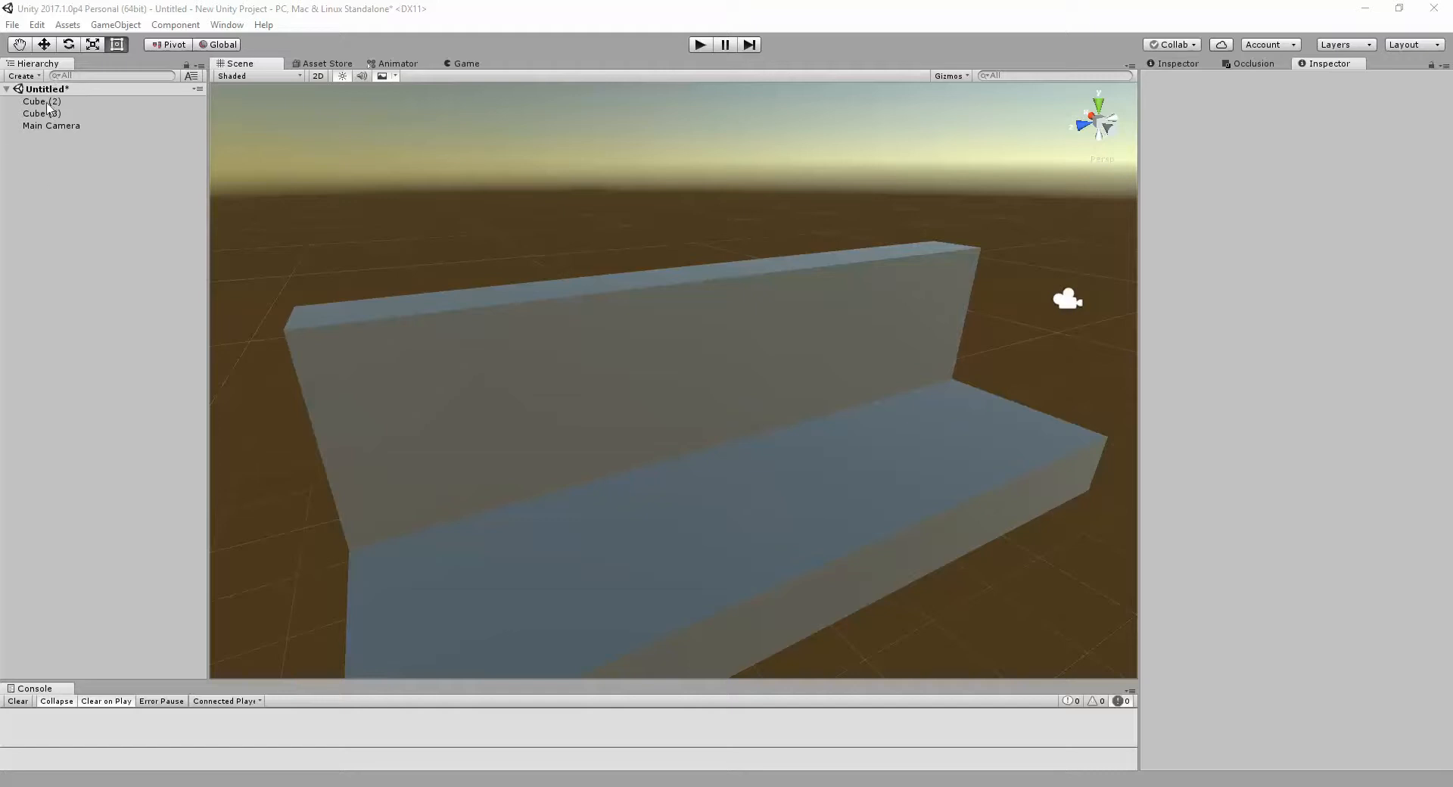
Step: Inspect the two cubes and the Main Camera in the scene one after another
{"action": "left_click", "coordinate": [31, 126]}
{"action": "left_click", "coordinate": [34, 114]}
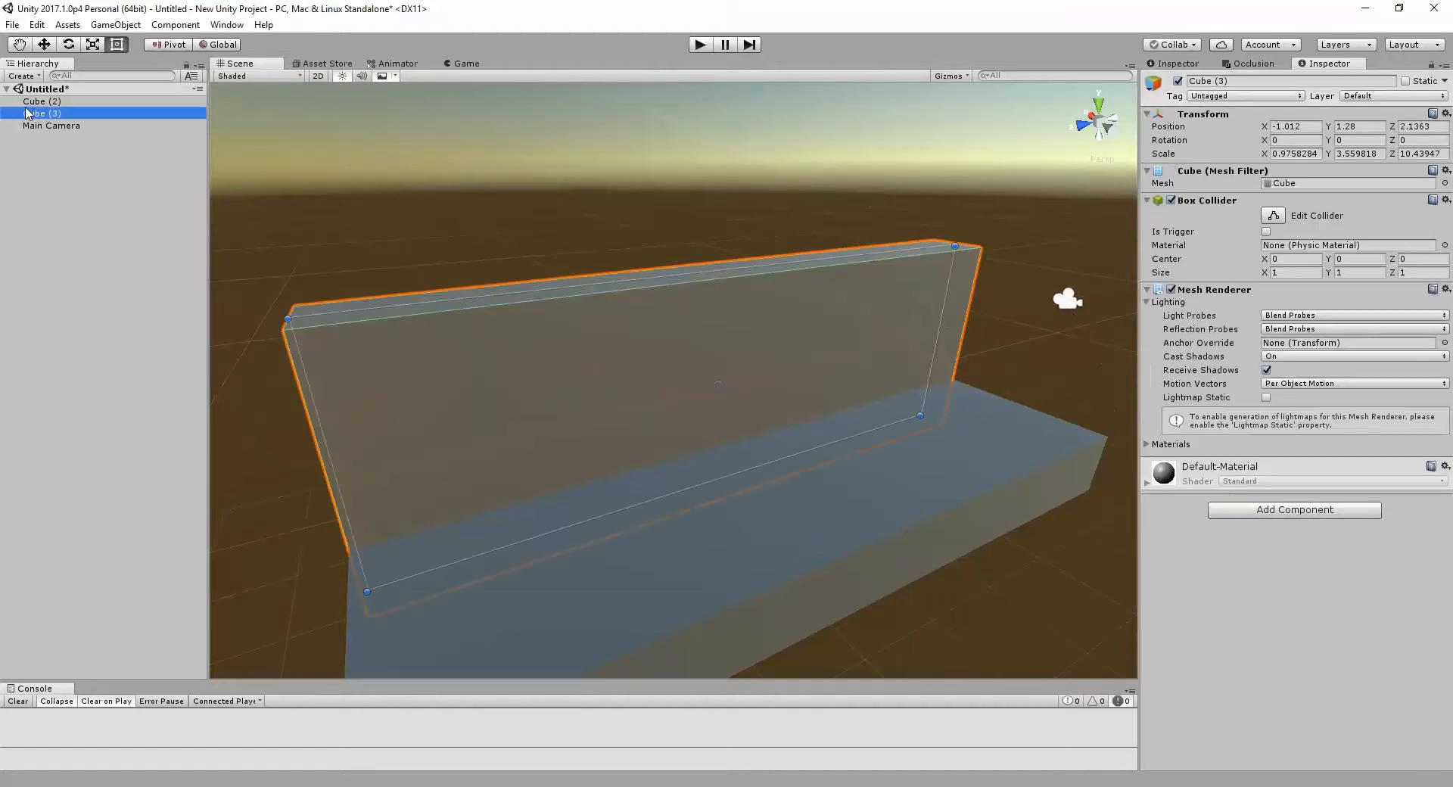
{"action": "left_click", "coordinate": [42, 102]}
{"action": "left_click", "coordinate": [42, 114]}
{"action": "left_click", "coordinate": [49, 125]}
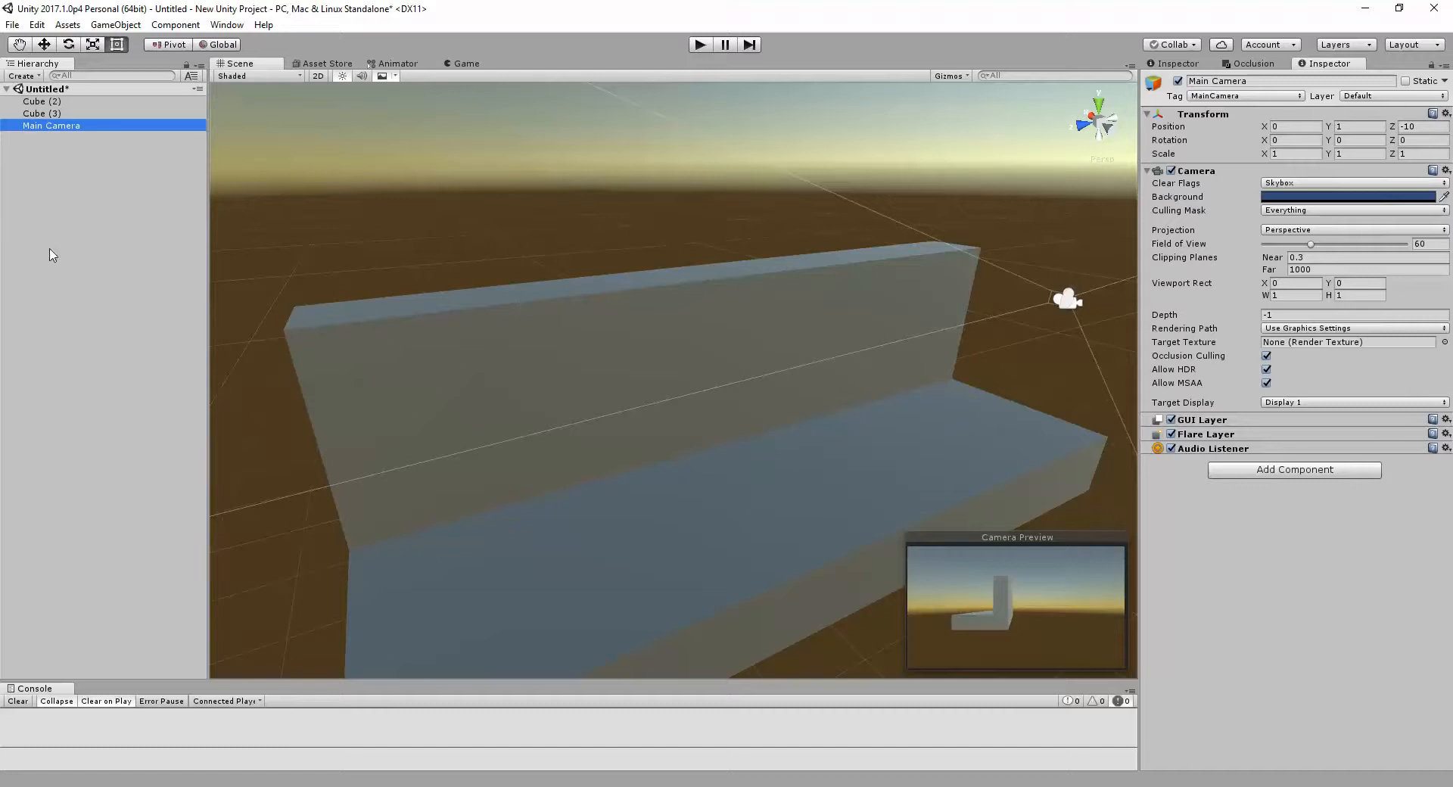
{"action": "right_click_drag", "start_coordinate": [541, 427], "coordinate": [517, 429]}
Step: Reveal the Project panel between the Scene view and the Inspector and make it narrower
{"action": "left_click_drag", "start_coordinate": [1452, 68], "coordinate": [1128, 138]}
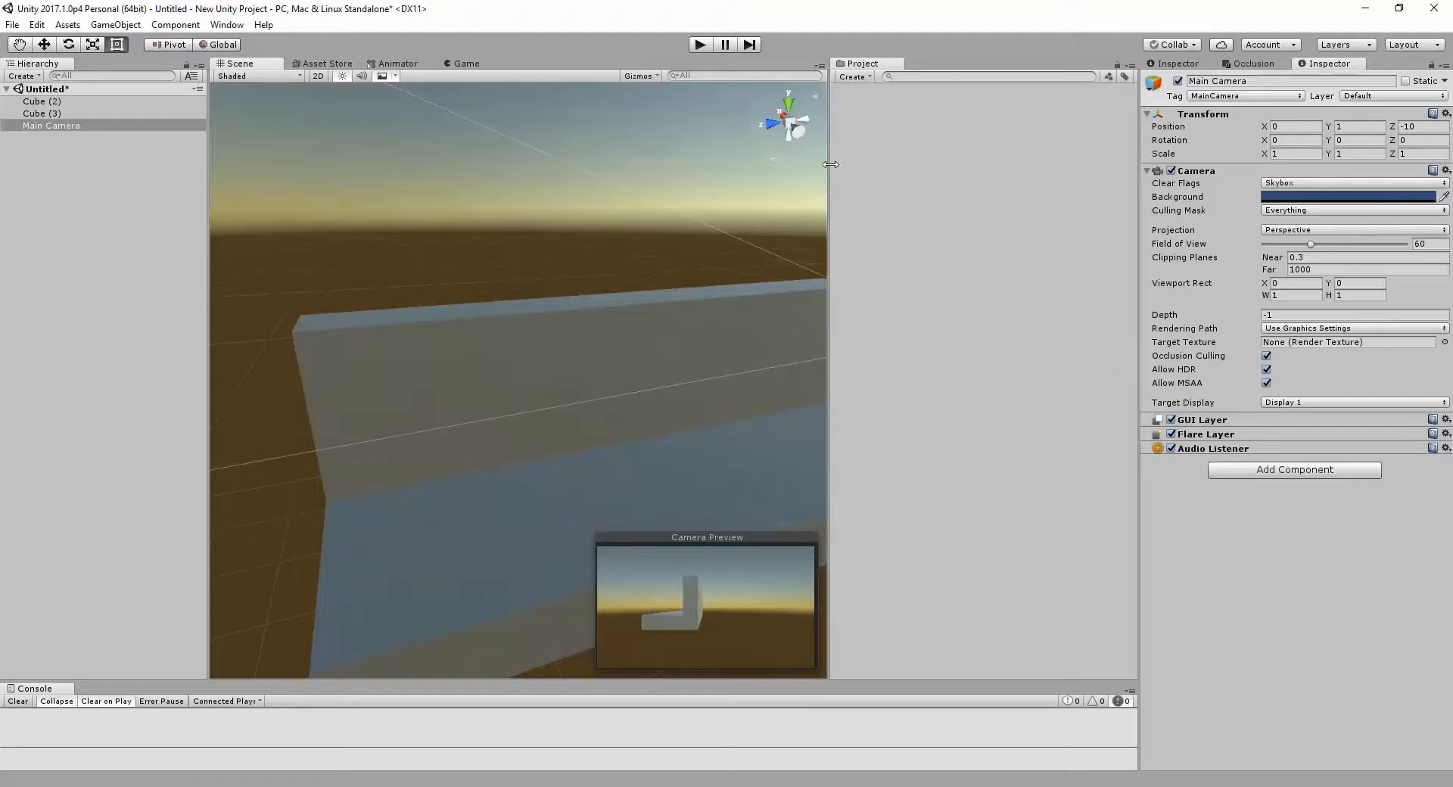
{"action": "left_click_drag", "start_coordinate": [830, 165], "coordinate": [957, 166]}
{"action": "scroll", "coordinate": [815, 396], "scroll_direction": "down", "scroll_amount": 5}
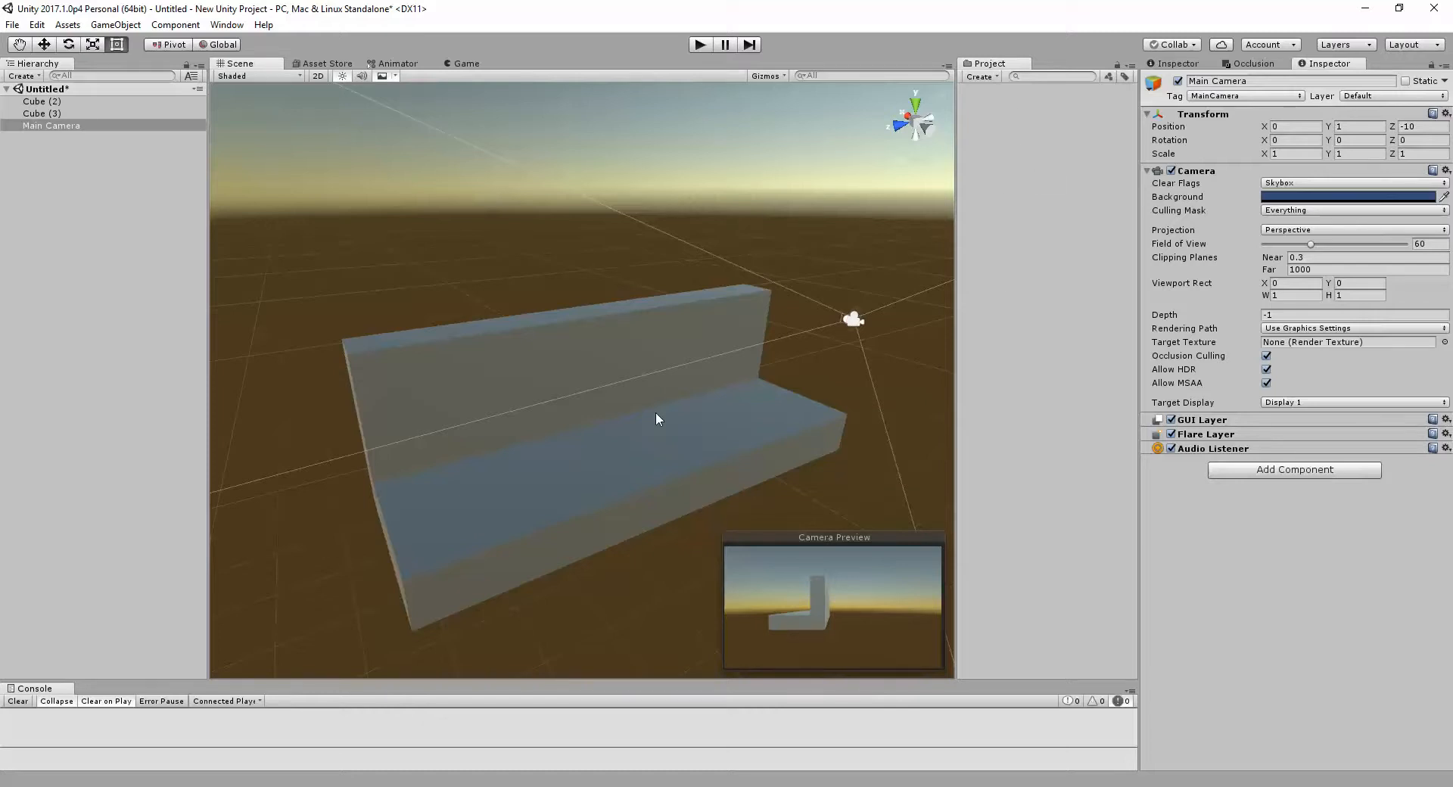
Step: Examine the wall and the floor slab from several angles
{"action": "right_click_drag", "start_coordinate": [656, 419], "coordinate": [415, 352]}
{"action": "left_click", "coordinate": [528, 364]}
{"action": "left_click", "coordinate": [461, 399]}
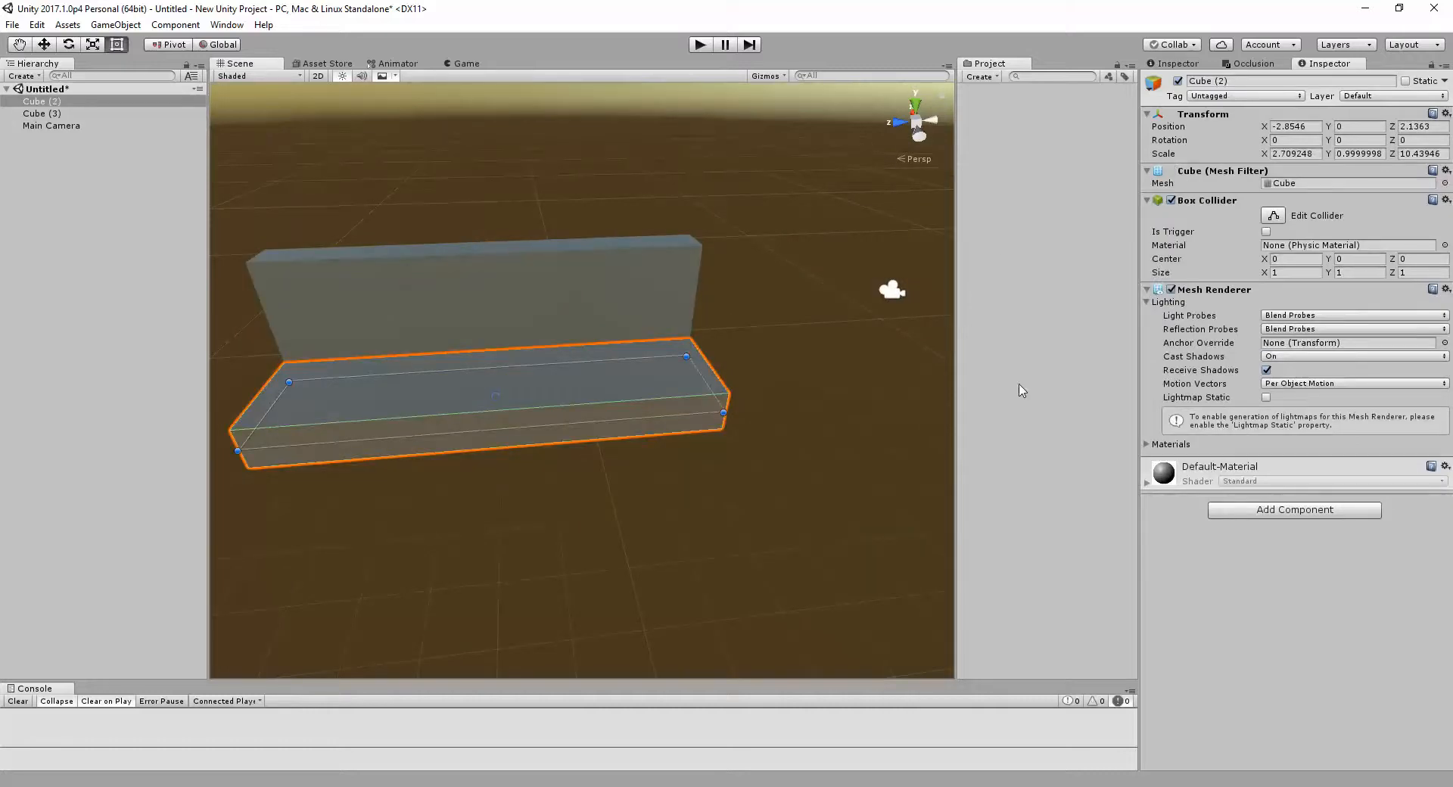
{"action": "right_click_drag", "start_coordinate": [753, 359], "coordinate": [767, 441]}
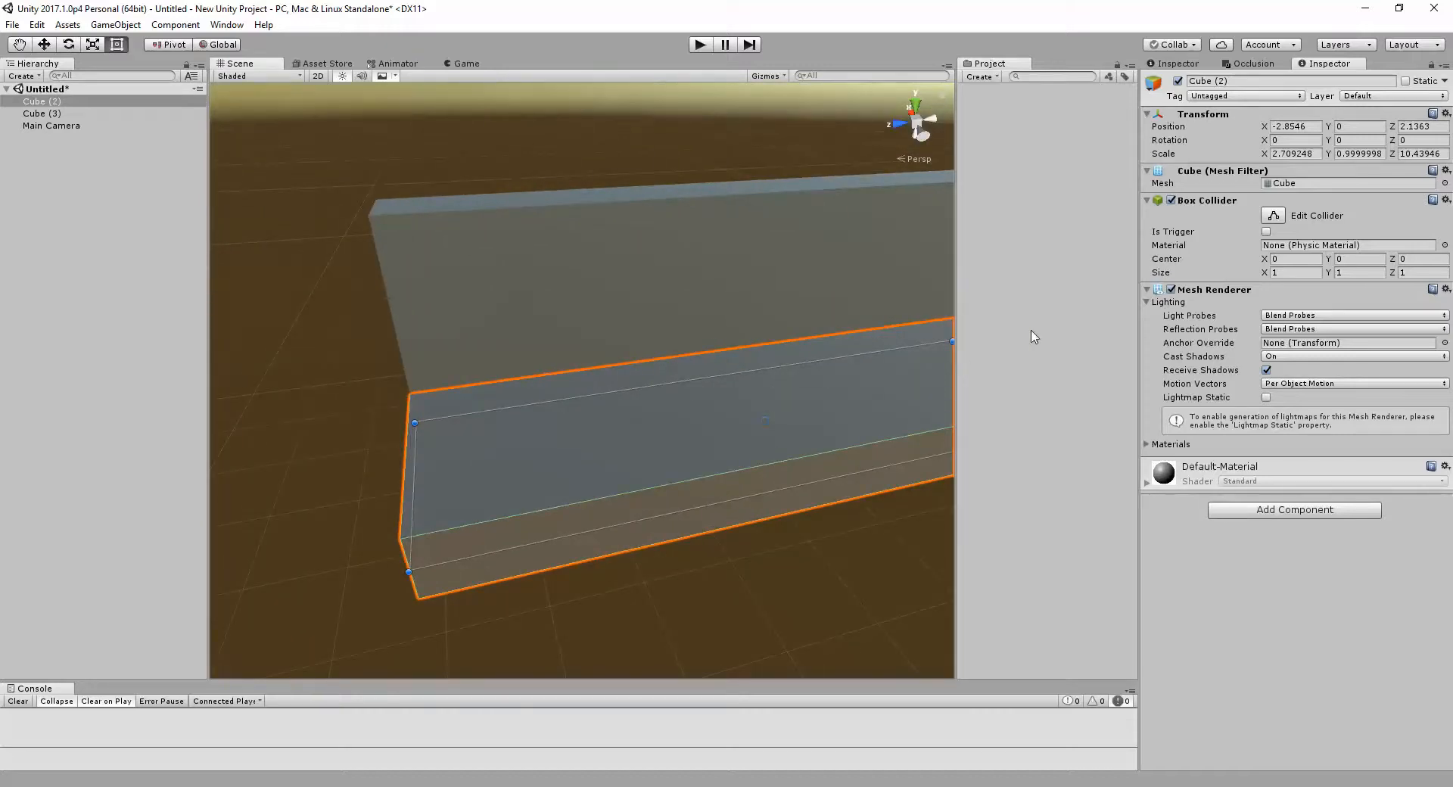
{"action": "right_click_drag", "start_coordinate": [563, 365], "coordinate": [1029, 282]}
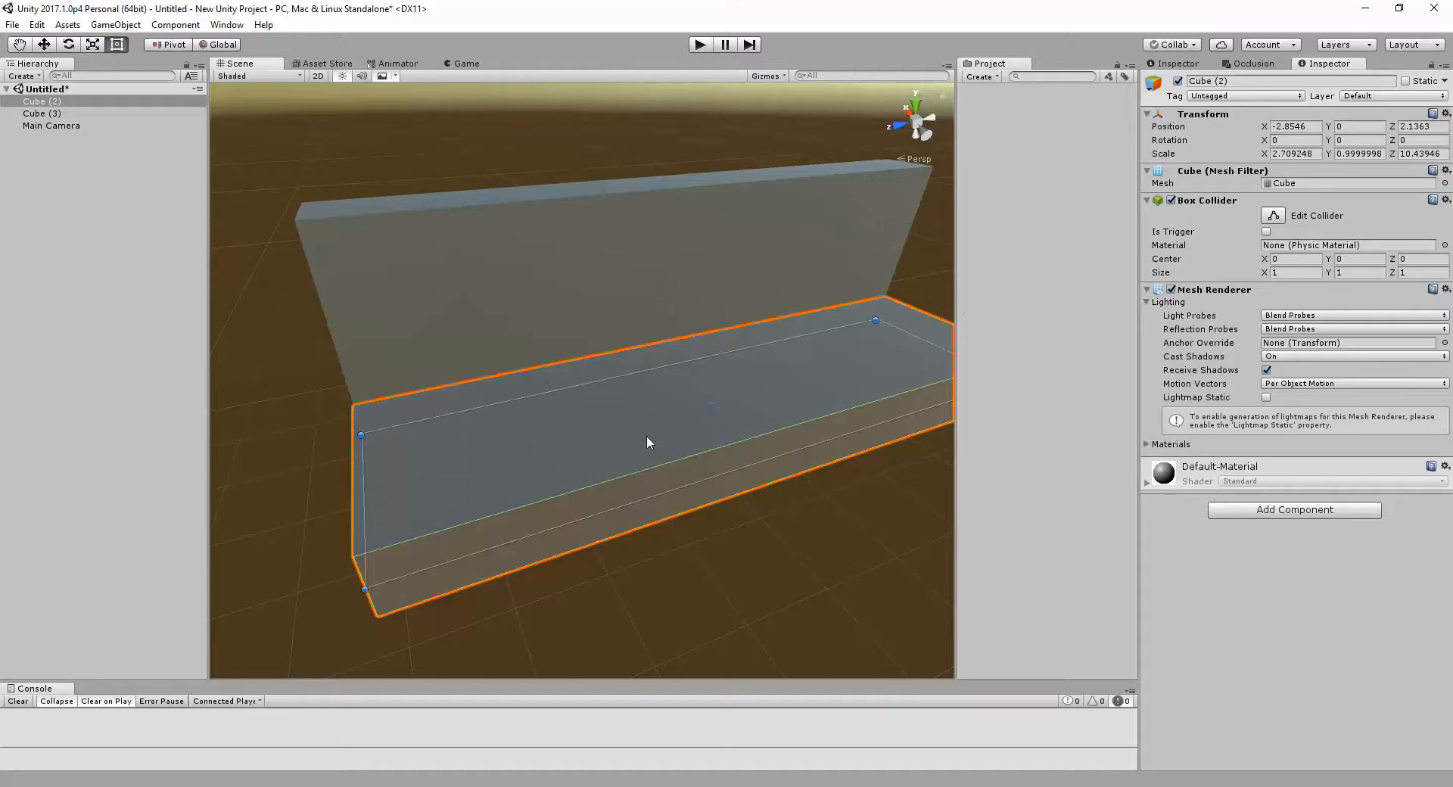
{"action": "right_click_drag", "start_coordinate": [587, 424], "coordinate": [370, 293]}
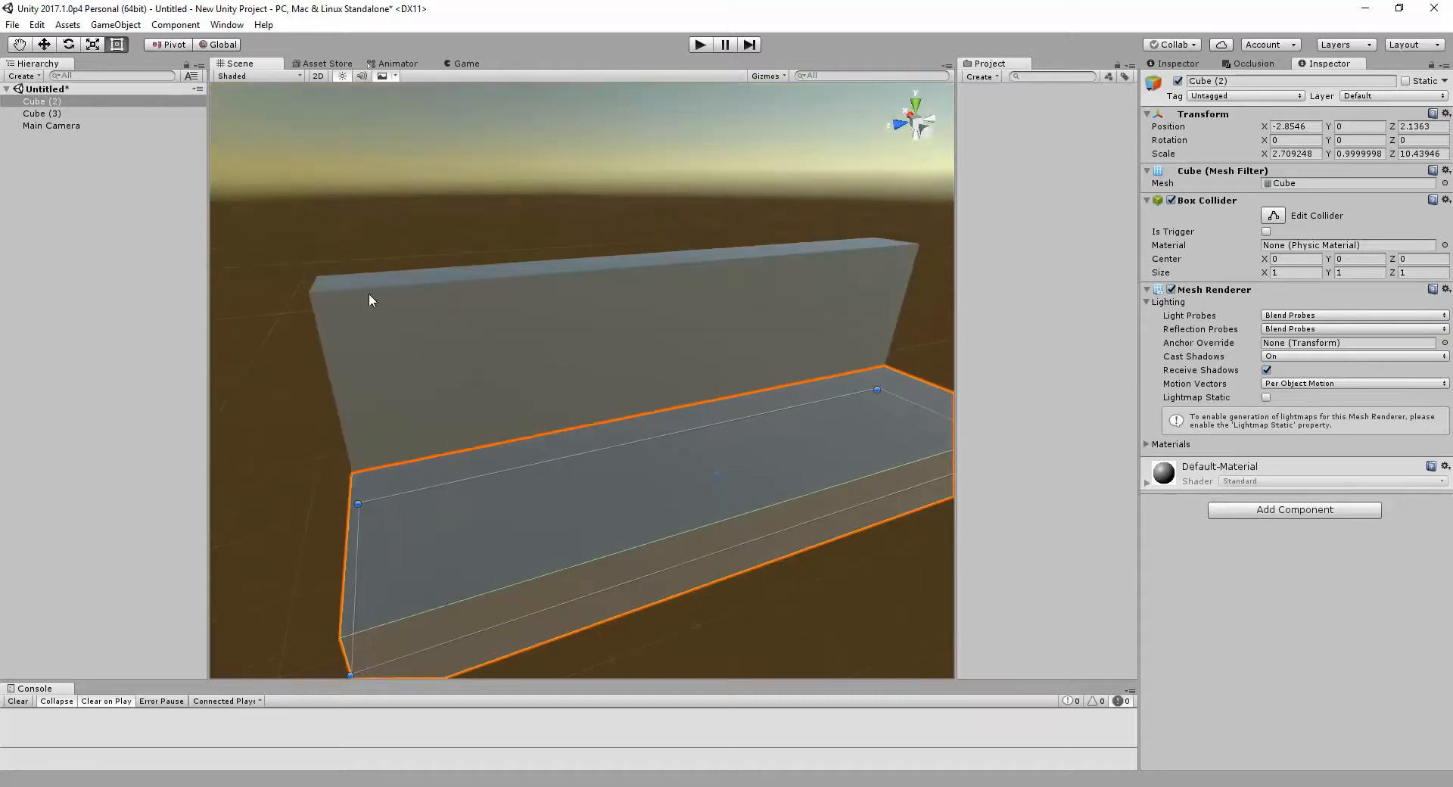
{"action": "left_click", "coordinate": [245, 166]}
Step: Duplicate the floor slab, shrink the copy to a thin vertical post about 0.09 × 1 × 0.10, and place it against the wall
{"action": "left_click", "coordinate": [481, 482]}
{"action": "left_click_drag", "start_coordinate": [672, 422], "coordinate": [920, 426], "text": "alt"}
{"action": "key", "text": "w"}
{"action": "left_click_drag", "start_coordinate": [647, 378], "coordinate": [504, 398], "text": "alt"}
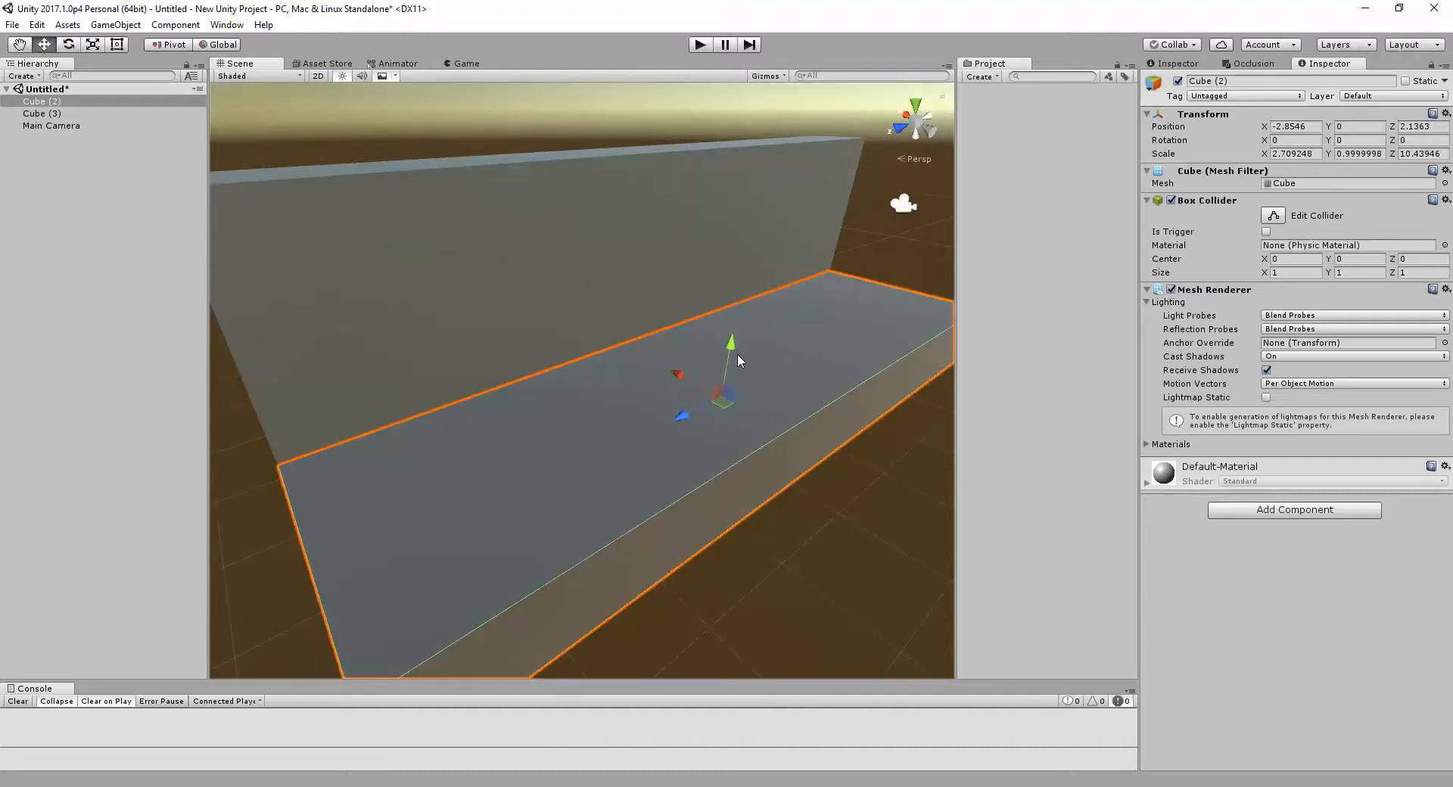
{"action": "key", "text": "ctrl+d"}
{"action": "left_click_drag", "start_coordinate": [733, 348], "coordinate": [503, 371]}
{"action": "key", "text": "r"}
{"action": "key", "text": "w"}
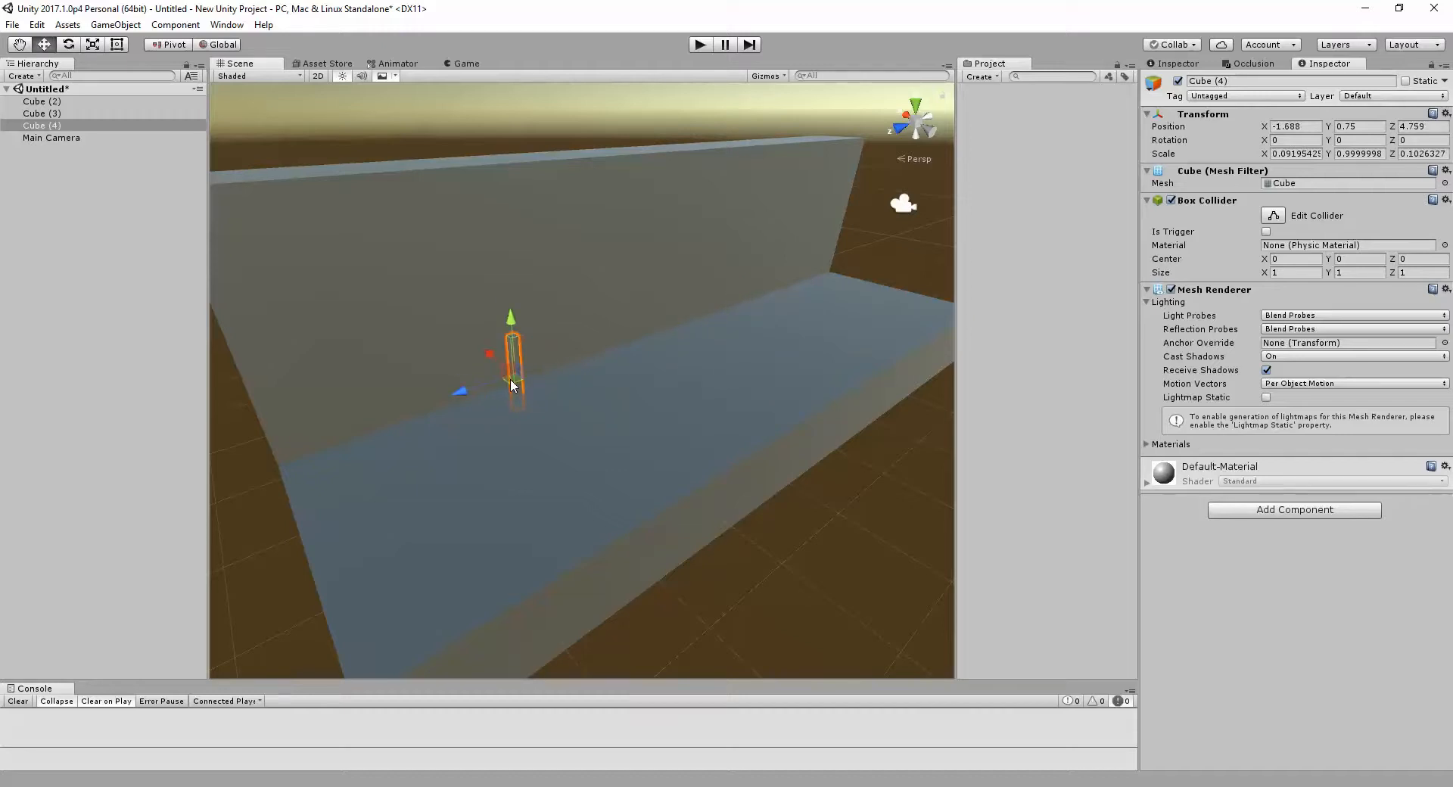
{"action": "right_click_drag", "start_coordinate": [506, 370], "coordinate": [614, 368]}
{"action": "left_click_drag", "start_coordinate": [553, 374], "coordinate": [655, 434]}
Step: Duplicate the post and, with scene lighting off, tilt and shorten the copy to about 0.52 as a diagonal brace
{"action": "key", "text": "ctrl+d"}
{"action": "key", "text": "e"}
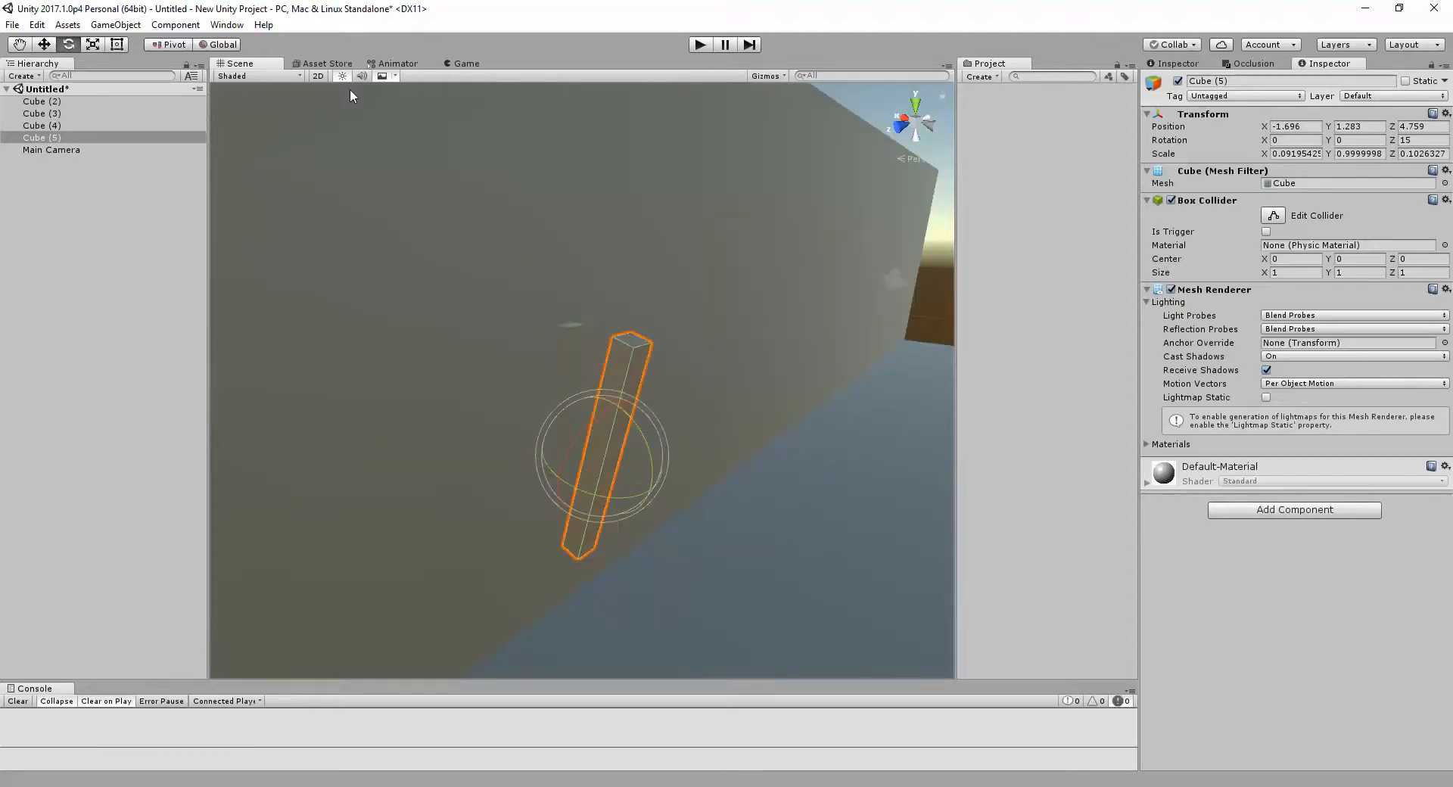
{"action": "left_click", "coordinate": [343, 77]}
{"action": "left_click_drag", "start_coordinate": [592, 281], "coordinate": [670, 325], "text": "alt"}
{"action": "left_click_drag", "start_coordinate": [678, 377], "coordinate": [730, 390]}
{"action": "key", "text": "r"}
{"action": "key", "text": "w"}
Step: Duplicate the diagonal brace and rotate the copy to about 82° around Z as the bracket's horizontal arm
{"action": "key", "text": "ctrl+d"}
{"action": "key", "text": "e"}
{"action": "key", "text": "ctrl+z"}
{"action": "left_click_drag", "start_coordinate": [681, 264], "coordinate": [722, 356]}
{"action": "key", "text": "w"}
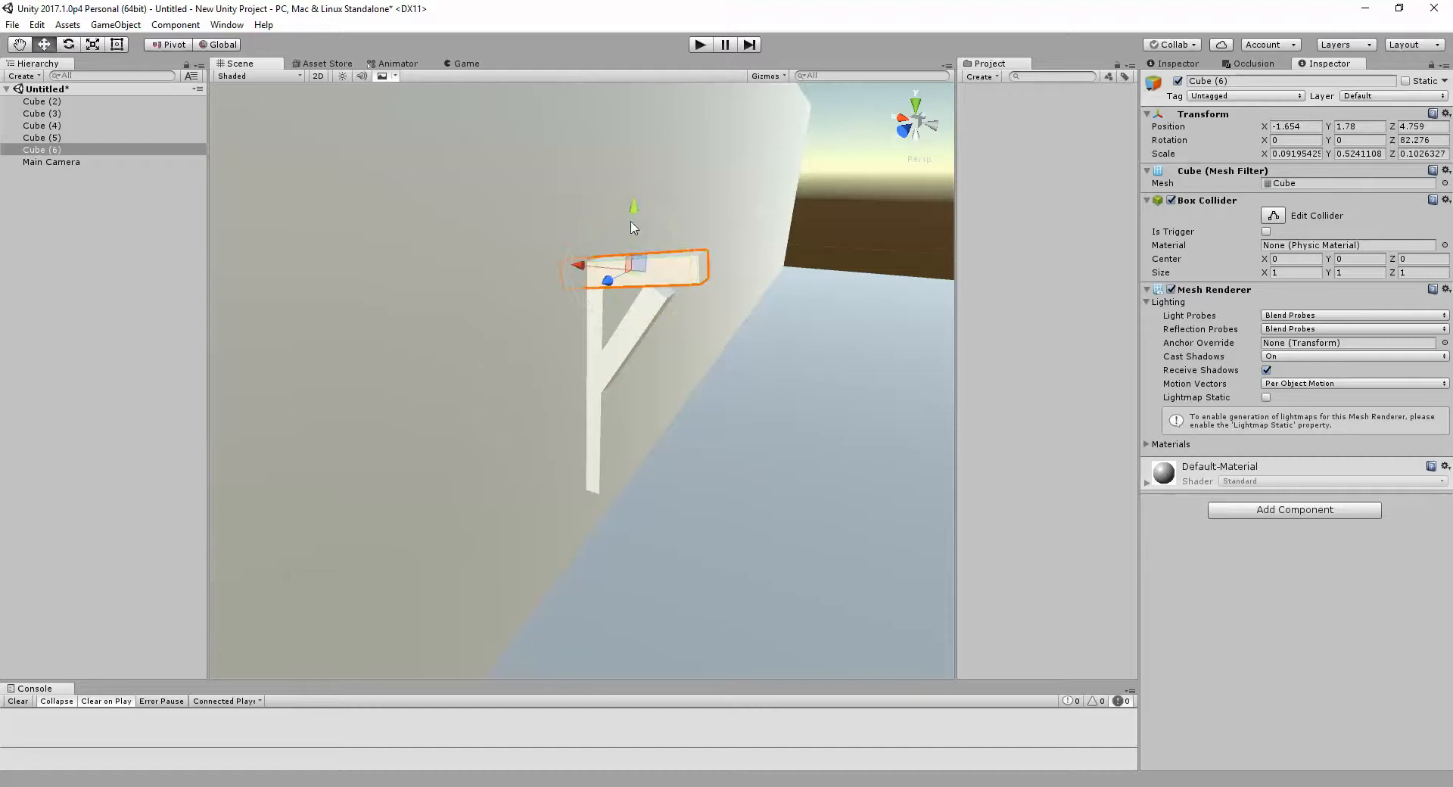
Step: Thicken the horizontal arm to an X scale of about 0.11, level it to about 87.6° around Z, and seat it on the post
{"action": "mouse_move", "coordinate": [633, 229]}
{"action": "left_mouse_down"}
{"action": "mouse_move", "coordinate": [635, 241]}
{"action": "mouse_move", "coordinate": [623, 209]}
{"action": "left_mouse_up"}
{"action": "key", "text": "r"}
{"action": "key", "text": "e"}
{"action": "left_click_drag", "start_coordinate": [694, 274], "coordinate": [701, 289]}
{"action": "key", "text": "w"}
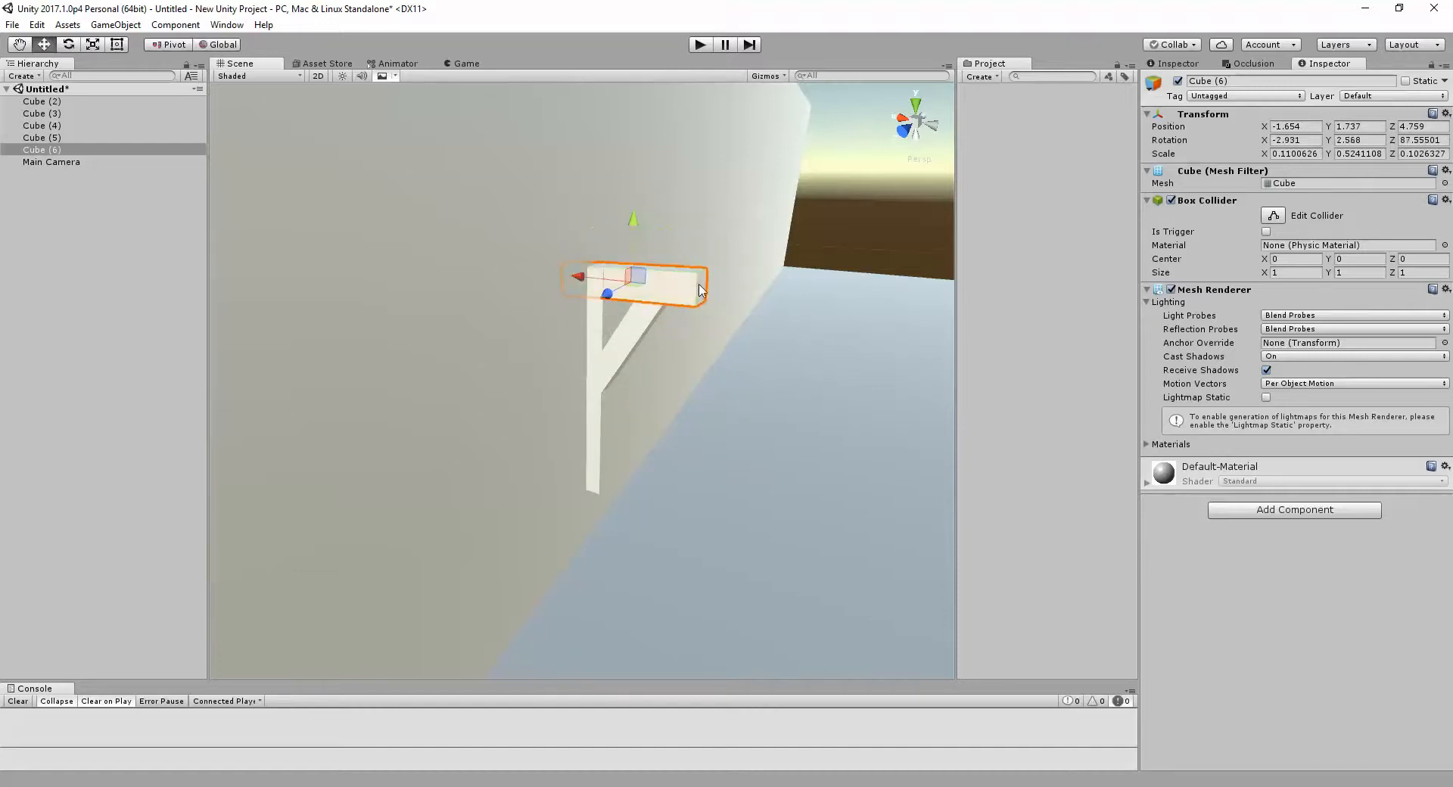
{"action": "left_click_drag", "start_coordinate": [579, 277], "coordinate": [706, 451]}
Step: Duplicate the arm and reshape the copy into a small block about 0.14 × 0.18 × 0.28 at the arm's outer end
{"action": "key", "text": "ctrl+d"}
{"action": "key", "text": "e"}
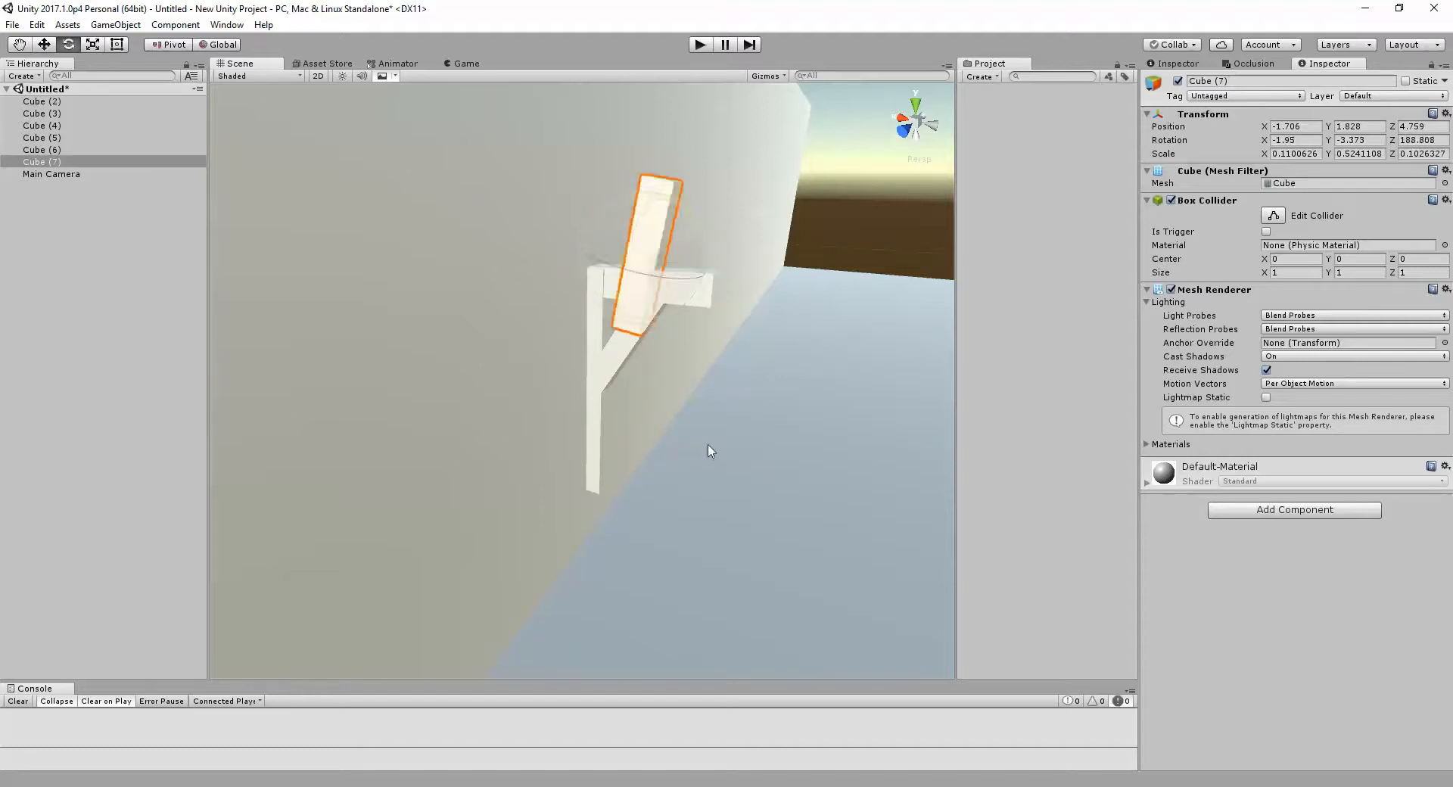
{"action": "key", "text": "r"}
{"action": "left_click_drag", "start_coordinate": [622, 263], "coordinate": [590, 276]}
{"action": "left_click_drag", "start_coordinate": [702, 265], "coordinate": [712, 263]}
{"action": "left_click_drag", "start_coordinate": [636, 320], "coordinate": [747, 255]}
{"action": "key", "text": "w"}
{"action": "key", "text": "e"}
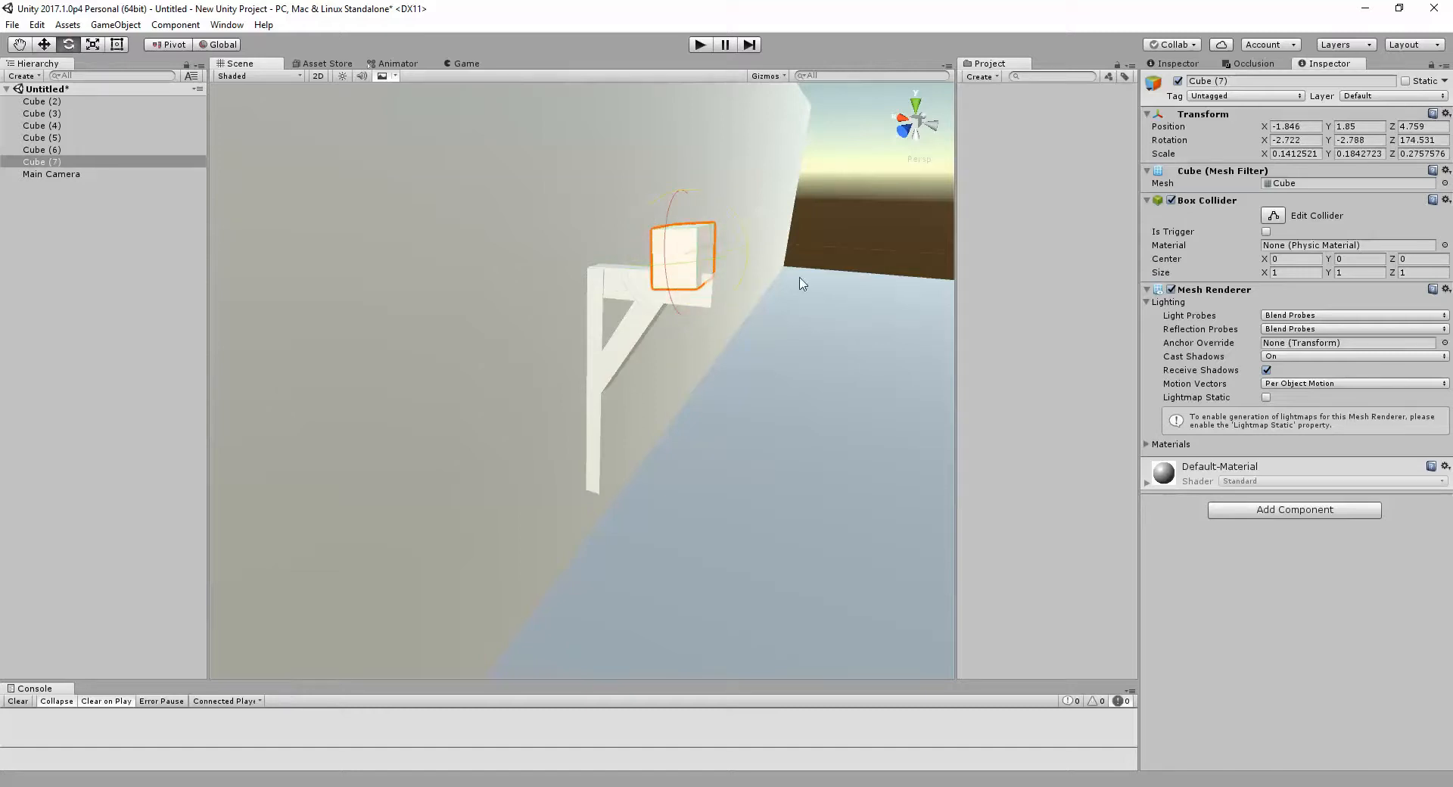
Step: Add a Spotlight to the scene and turn scene lighting back on
{"action": "key", "text": "s"}
{"action": "key", "text": "d"}
{"action": "right_click_drag", "start_coordinate": [799, 280], "coordinate": [579, 316]}
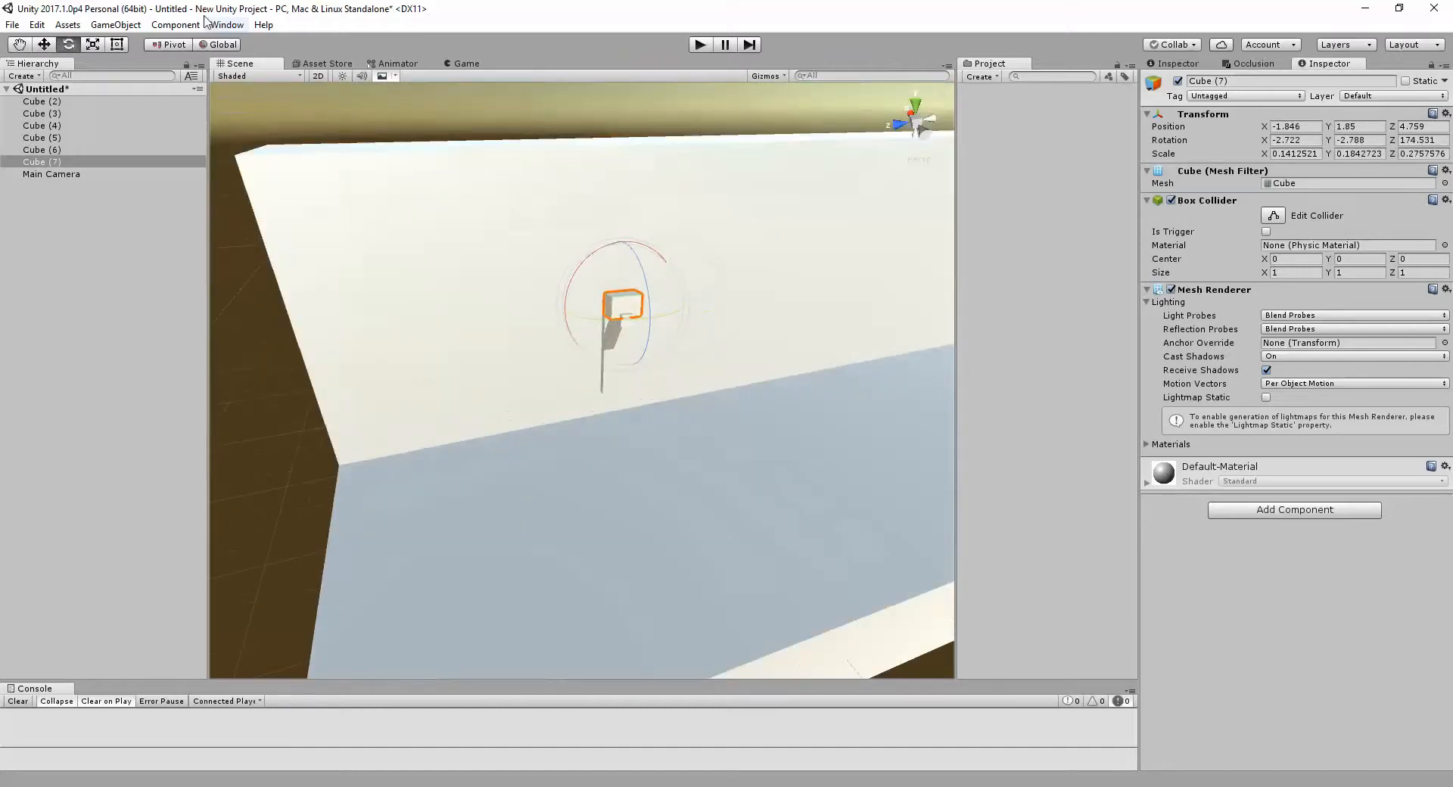
{"action": "left_click", "coordinate": [115, 24]}
{"action": "mouse_move", "coordinate": [89, 134]}
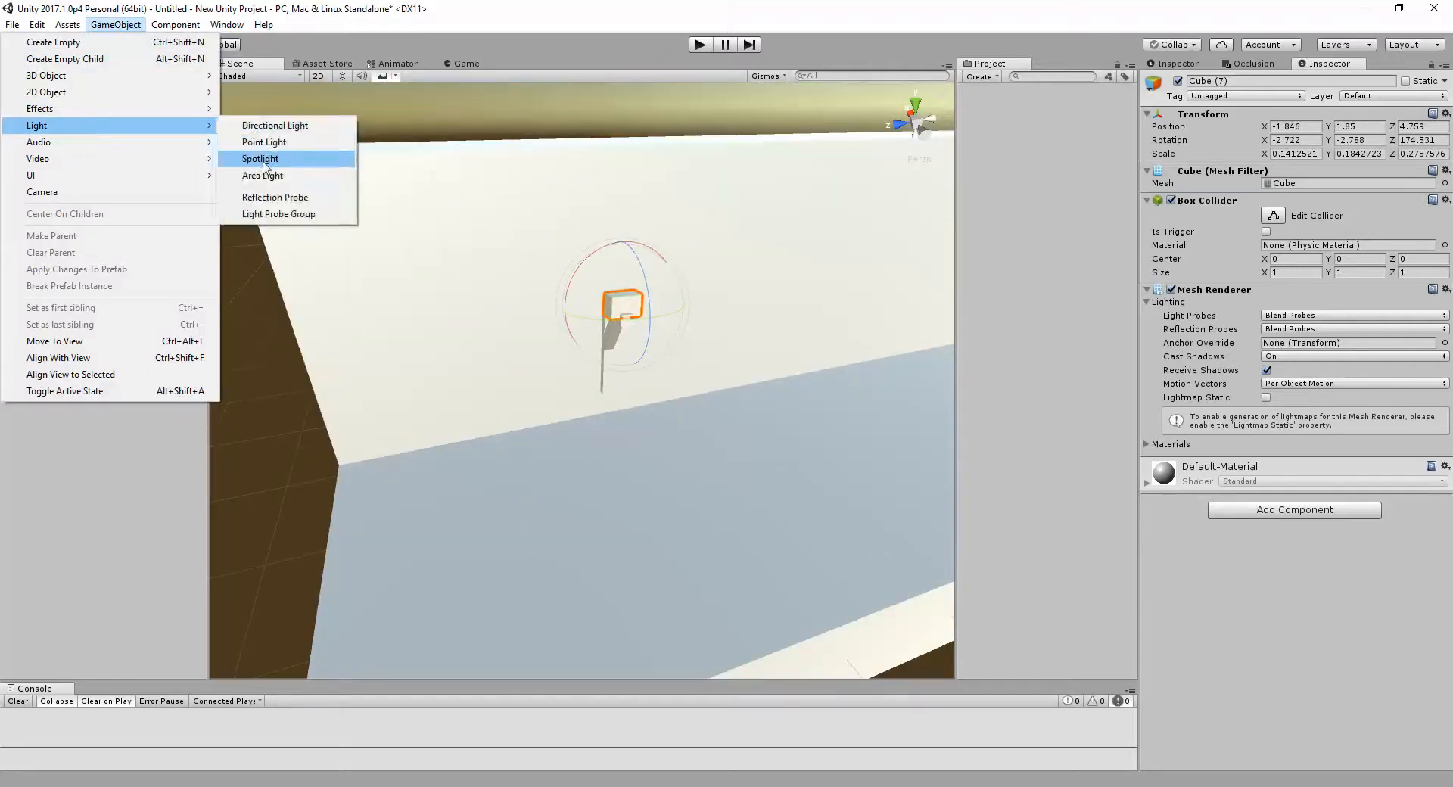
{"action": "left_click", "coordinate": [267, 158]}
{"action": "left_click", "coordinate": [342, 76]}
{"action": "key", "text": "w"}
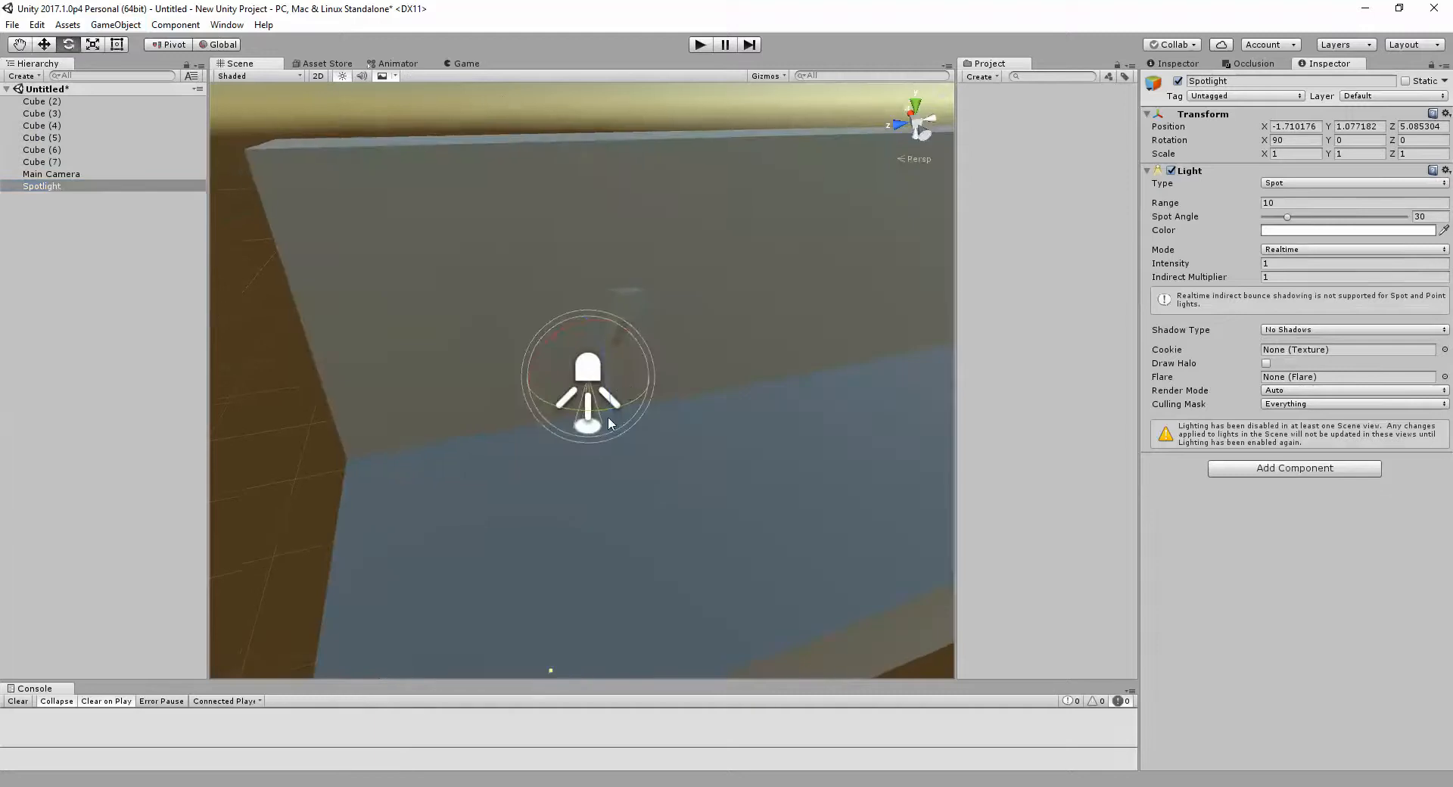
Step: Change the light's type to Point and move it over the bracket's block, at about X -1.924, Y 1.993, Z 4.832
{"action": "left_click", "coordinate": [1353, 182]}
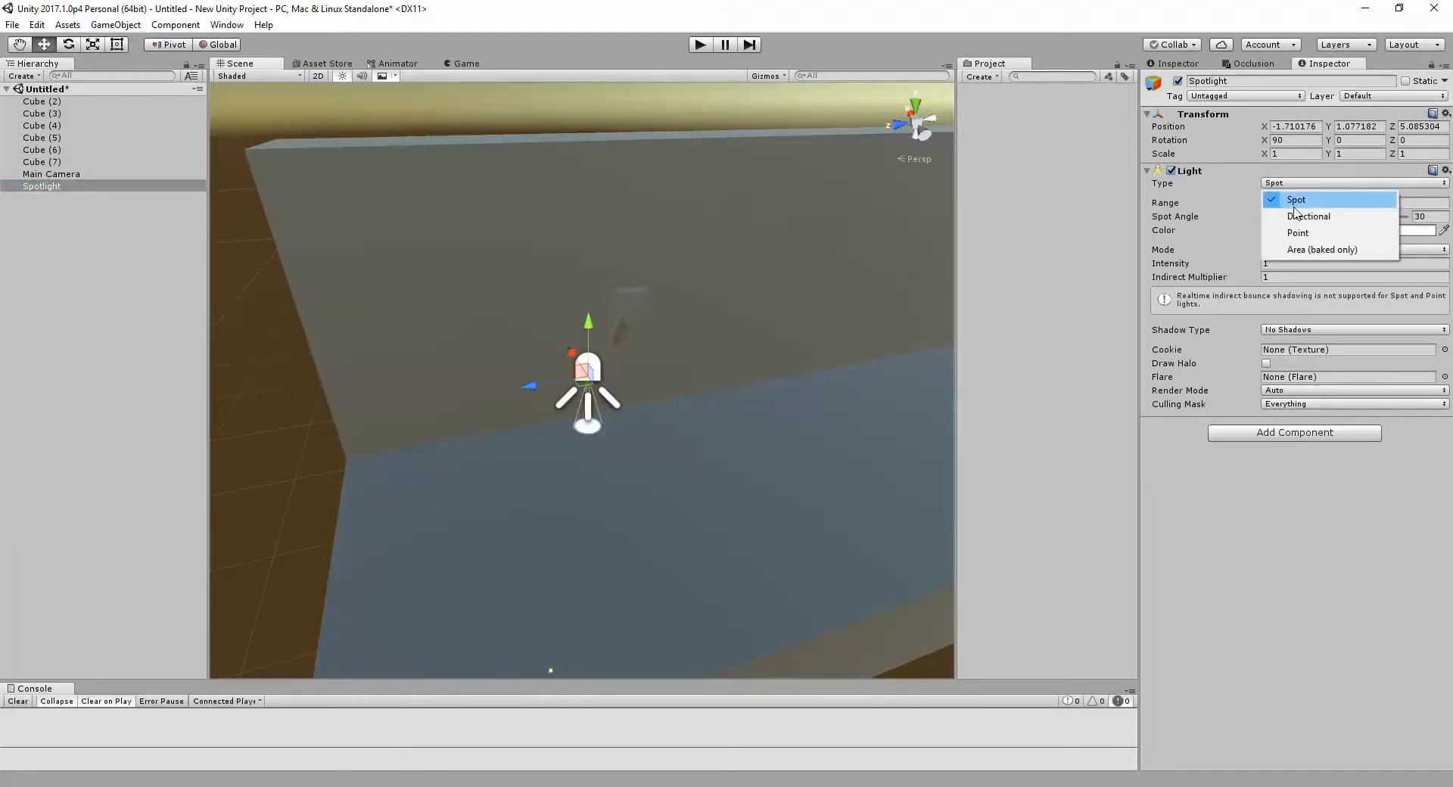
{"action": "left_click", "coordinate": [1287, 233]}
{"action": "right_click_drag", "start_coordinate": [681, 388], "coordinate": [635, 391]}
{"action": "left_click_drag", "start_coordinate": [640, 370], "coordinate": [682, 368]}
{"action": "left_click_drag", "start_coordinate": [698, 309], "coordinate": [708, 261]}
{"action": "right_click_drag", "start_coordinate": [708, 261], "coordinate": [703, 208], "text": "alt"}
{"action": "left_click_drag", "start_coordinate": [703, 213], "coordinate": [795, 368]}
{"action": "left_click_drag", "start_coordinate": [618, 345], "coordinate": [362, 327]}
{"action": "left_click_drag", "start_coordinate": [598, 392], "coordinate": [700, 392], "text": "alt"}
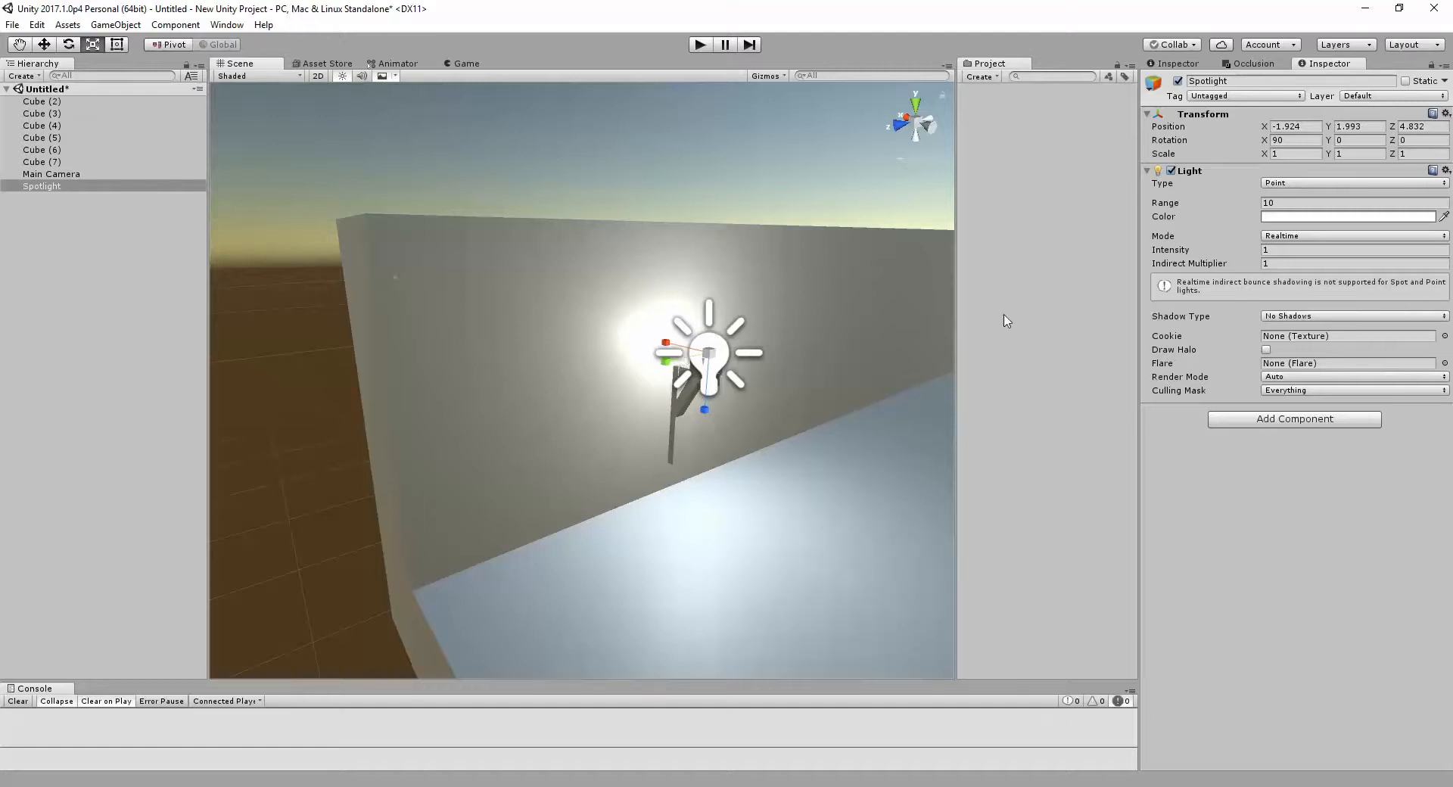
Step: Stretch the wall and floor slab together along Z to make both much longer
{"action": "right_click_drag", "start_coordinate": [818, 367], "coordinate": [780, 397]}
{"action": "right_click_drag", "start_coordinate": [533, 289], "coordinate": [554, 337]}
{"action": "scroll", "coordinate": [691, 369], "scroll_direction": "down", "scroll_amount": 10}
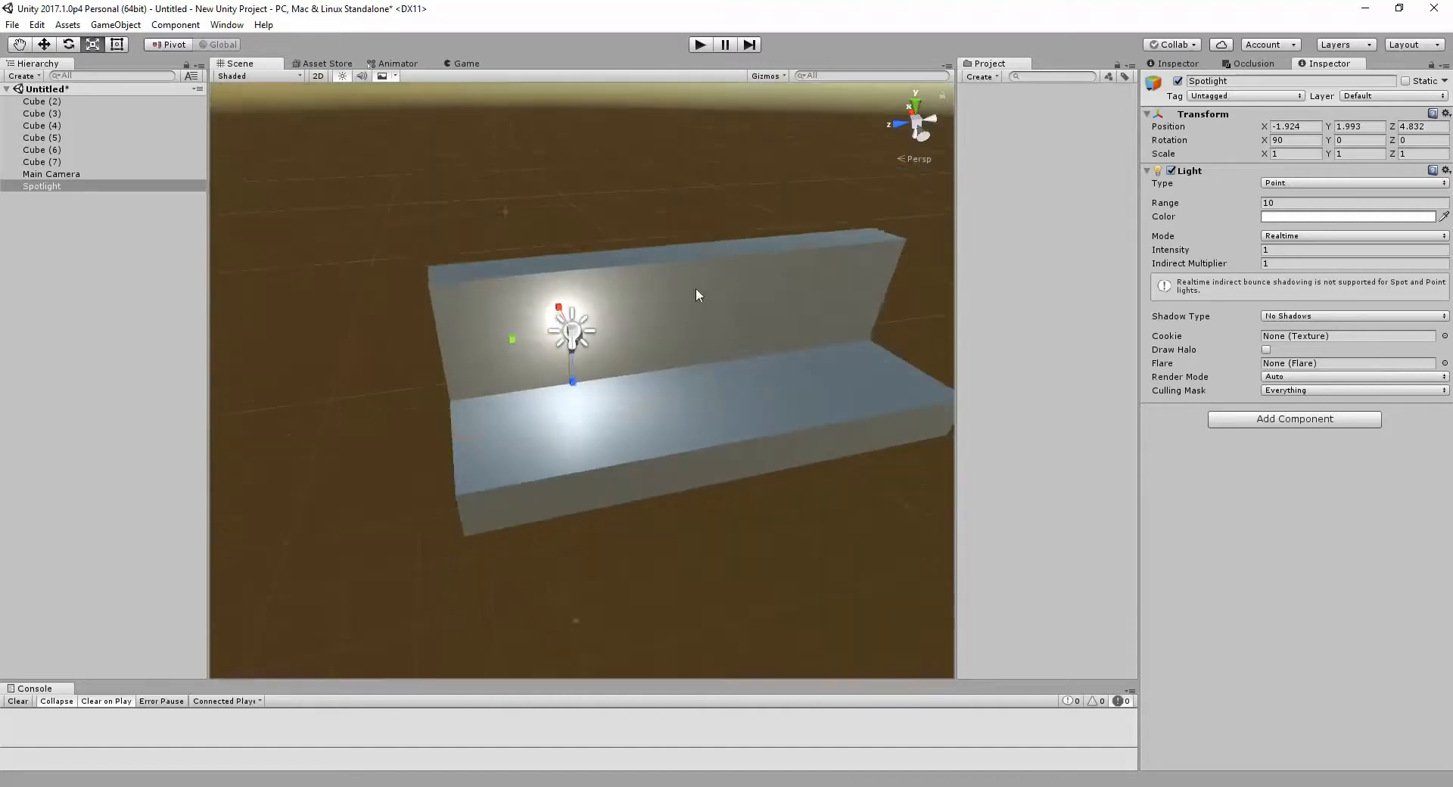
{"action": "left_click", "coordinate": [727, 399]}
{"action": "left_click", "coordinate": [725, 397], "text": "shift"}
{"action": "key", "text": "f"}
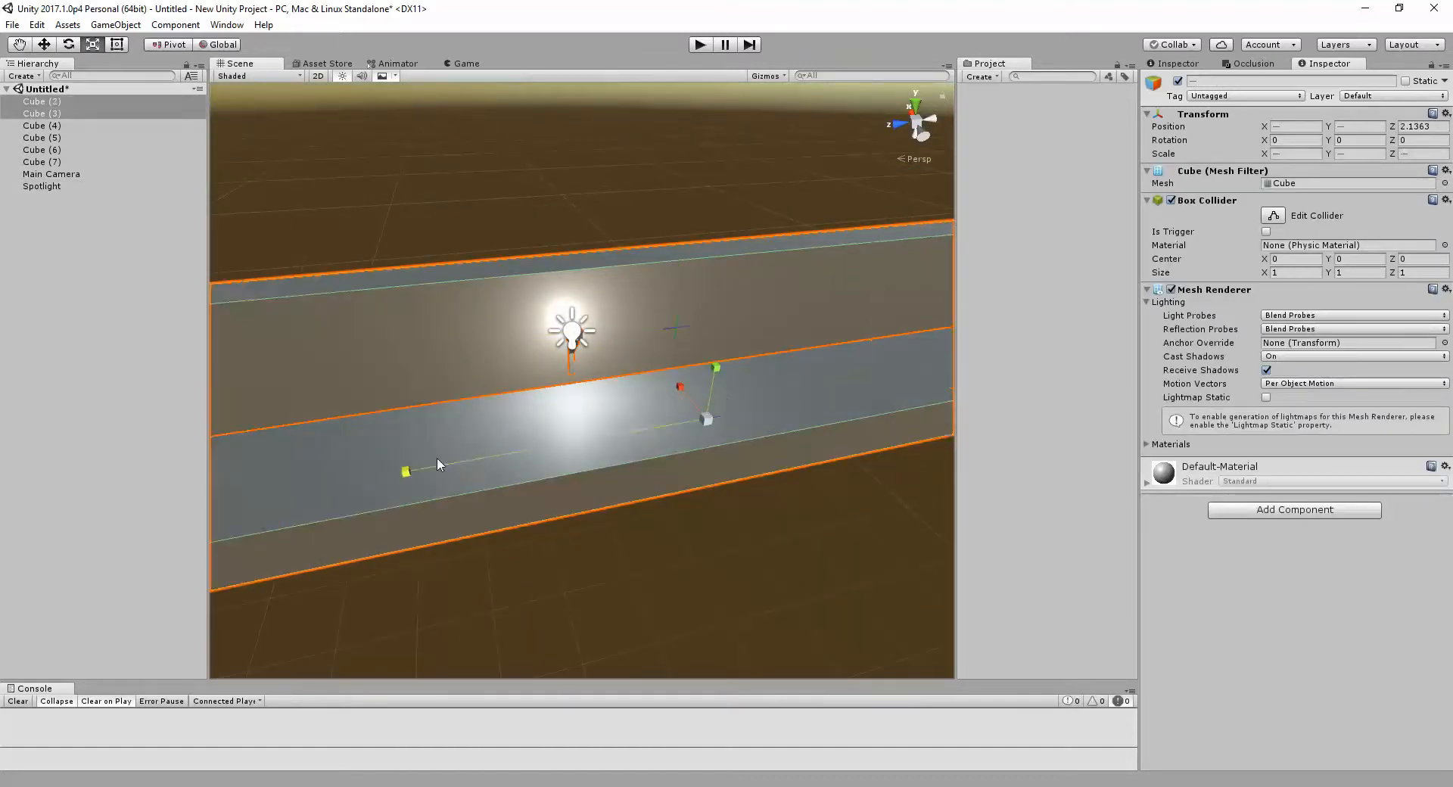
{"action": "left_click", "coordinate": [501, 176]}
{"action": "right_click_drag", "start_coordinate": [501, 176], "coordinate": [793, 327]}
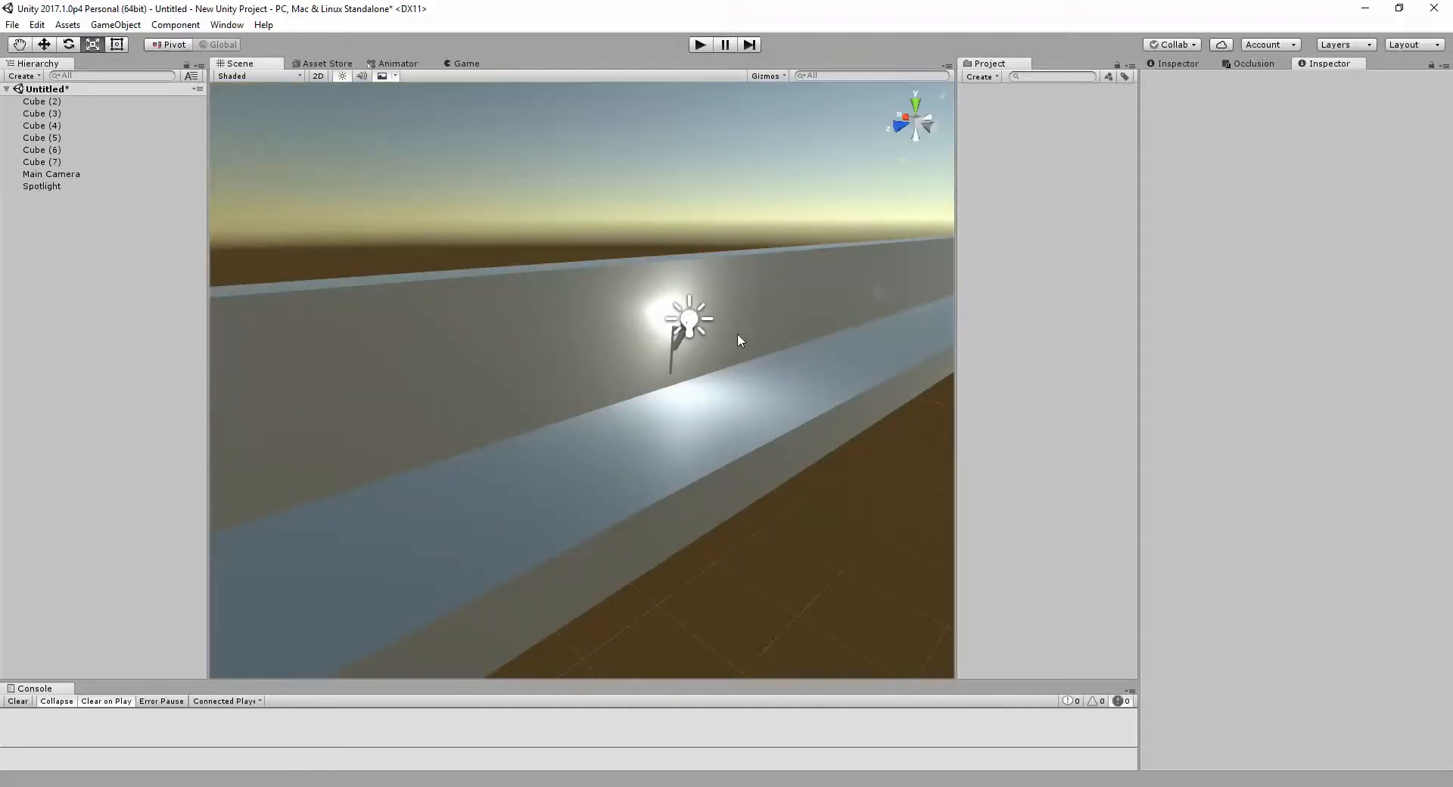
Step: Select the point light together with the bracket's post, brace and arm
{"action": "right_click_drag", "start_coordinate": [737, 333], "coordinate": [733, 299]}
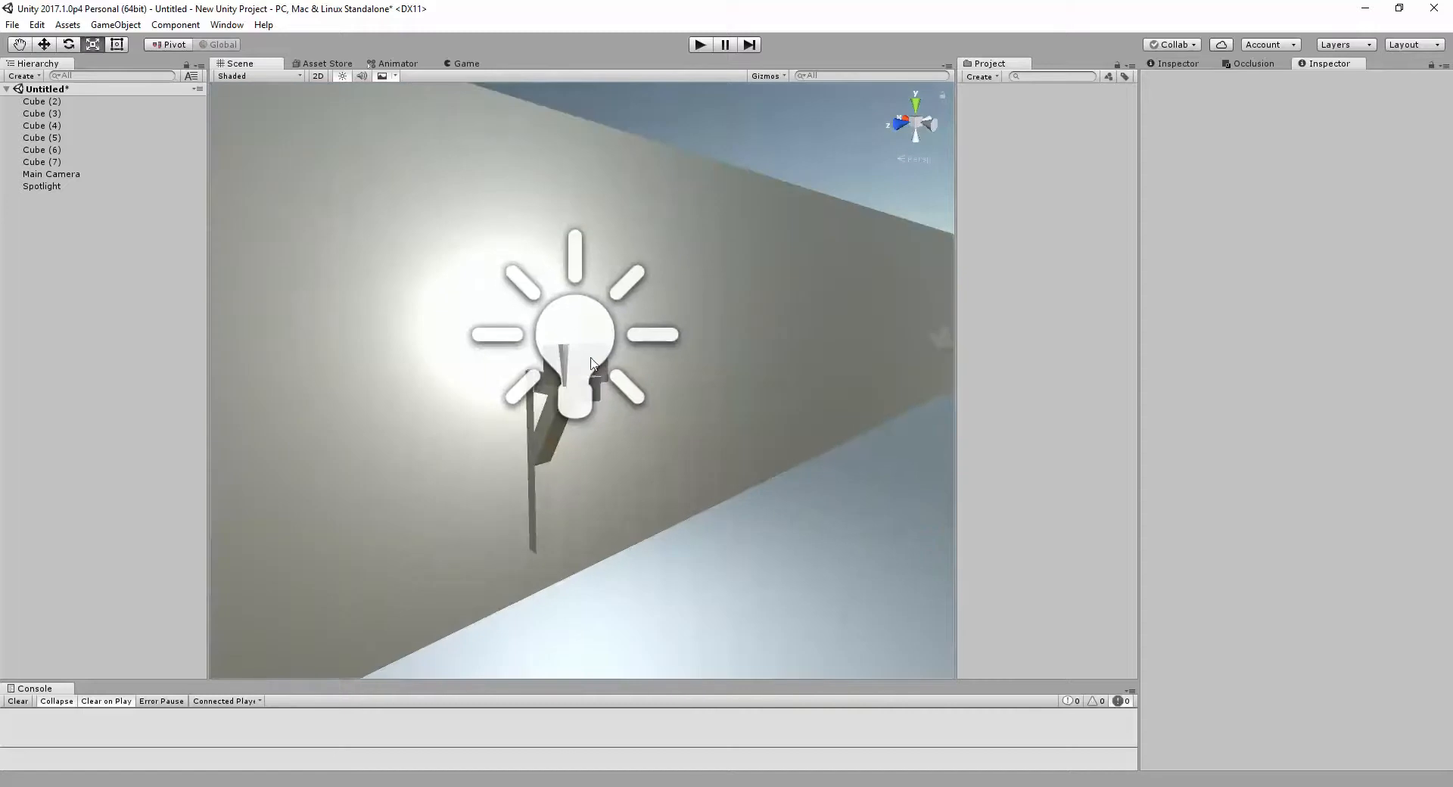
{"action": "left_click", "coordinate": [575, 346]}
{"action": "right_click_drag", "start_coordinate": [636, 392], "coordinate": [693, 396]}
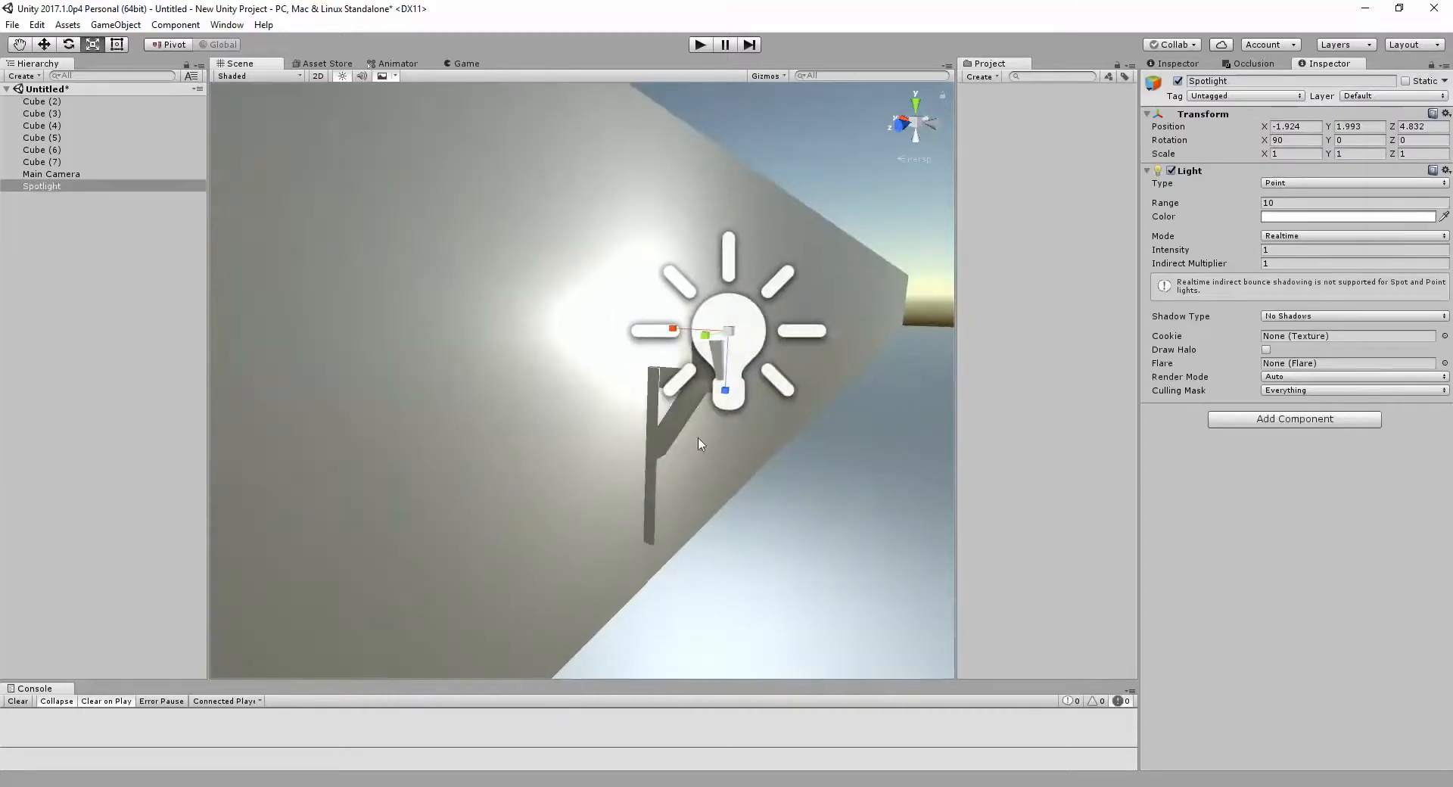
{"action": "right_click_drag", "start_coordinate": [700, 445], "coordinate": [652, 445]}
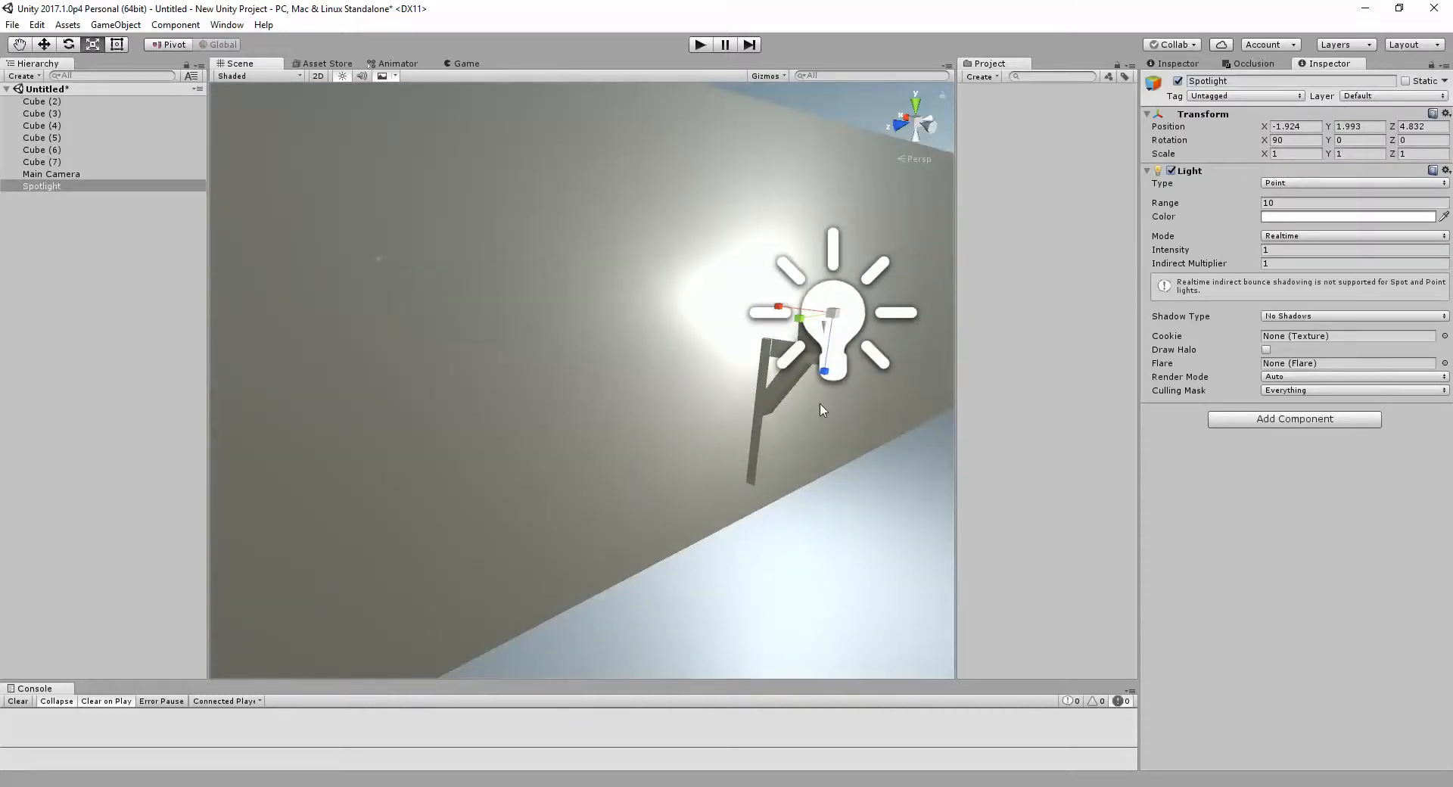
{"action": "left_click", "coordinate": [766, 394], "text": "shift"}
{"action": "left_click", "coordinate": [772, 354], "text": "shift"}
{"action": "left_click", "coordinate": [787, 346], "text": "shift"}
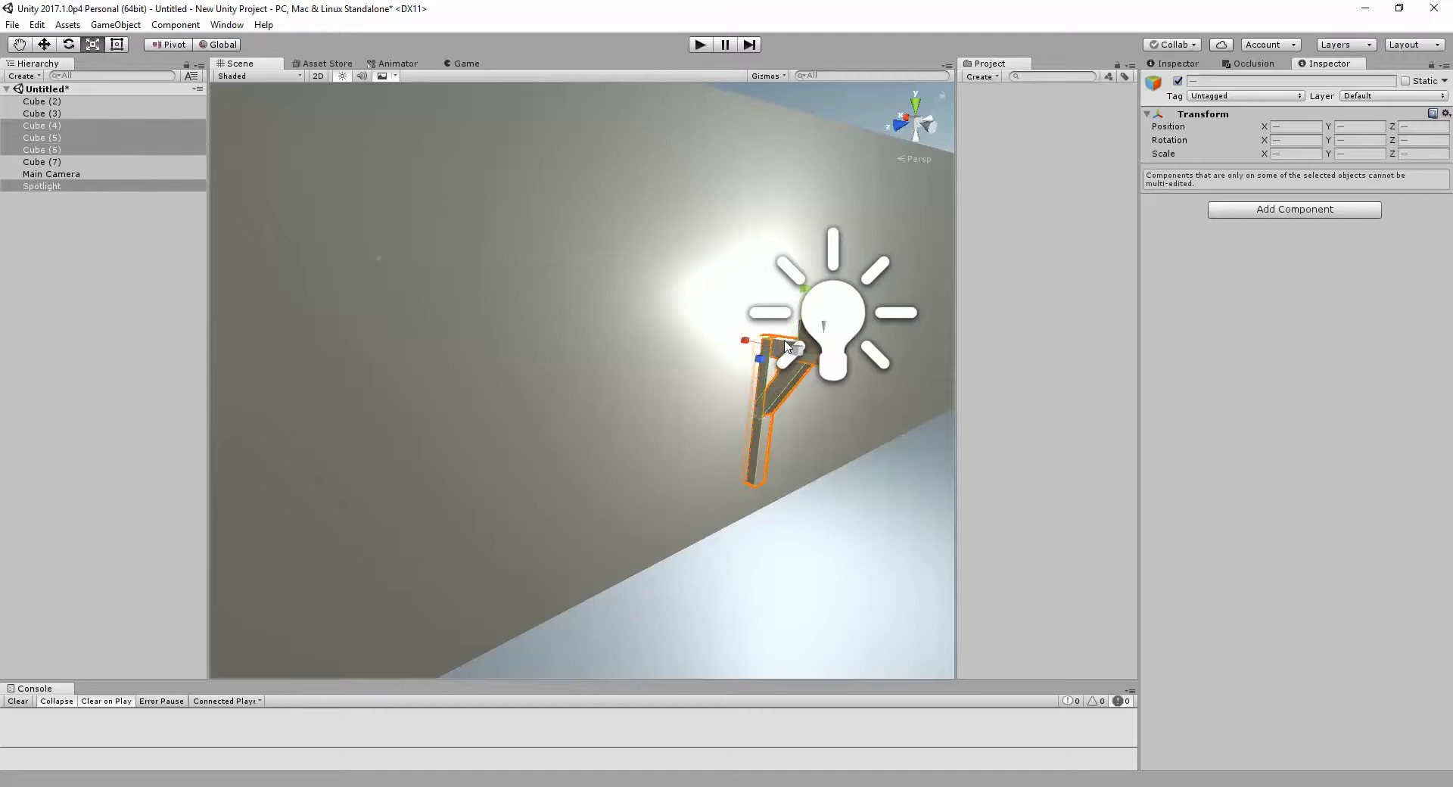
{"action": "left_click", "coordinate": [805, 330], "text": "shift"}
{"action": "right_click_drag", "start_coordinate": [805, 330], "coordinate": [906, 337]}
{"action": "key", "text": "w"}
{"action": "left_click", "coordinate": [526, 293], "text": "shift"}
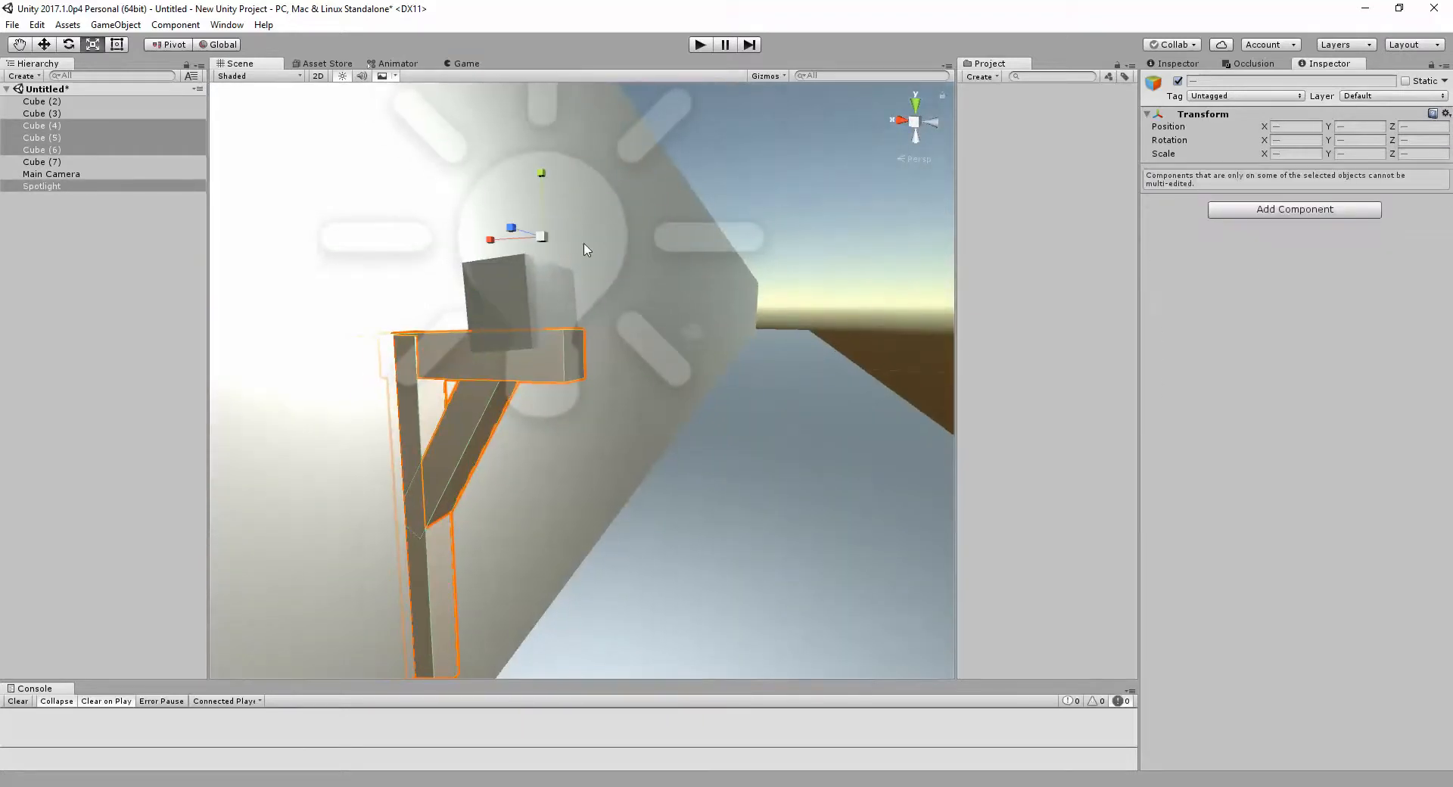
Step: Add the small block at the arm's end to the selection so the complete wall lamp is selected
{"action": "right_click_drag", "start_coordinate": [573, 287], "coordinate": [399, 338]}
{"action": "key", "text": "s"}
{"action": "key", "text": "w"}
{"action": "mouse_move", "coordinate": [328, 340]}
{"action": "left_mouse_down"}
{"action": "mouse_move", "coordinate": [492, 330]}
{"action": "mouse_move", "coordinate": [333, 336]}
{"action": "left_mouse_up"}
{"action": "left_click", "coordinate": [418, 368], "text": "shift"}
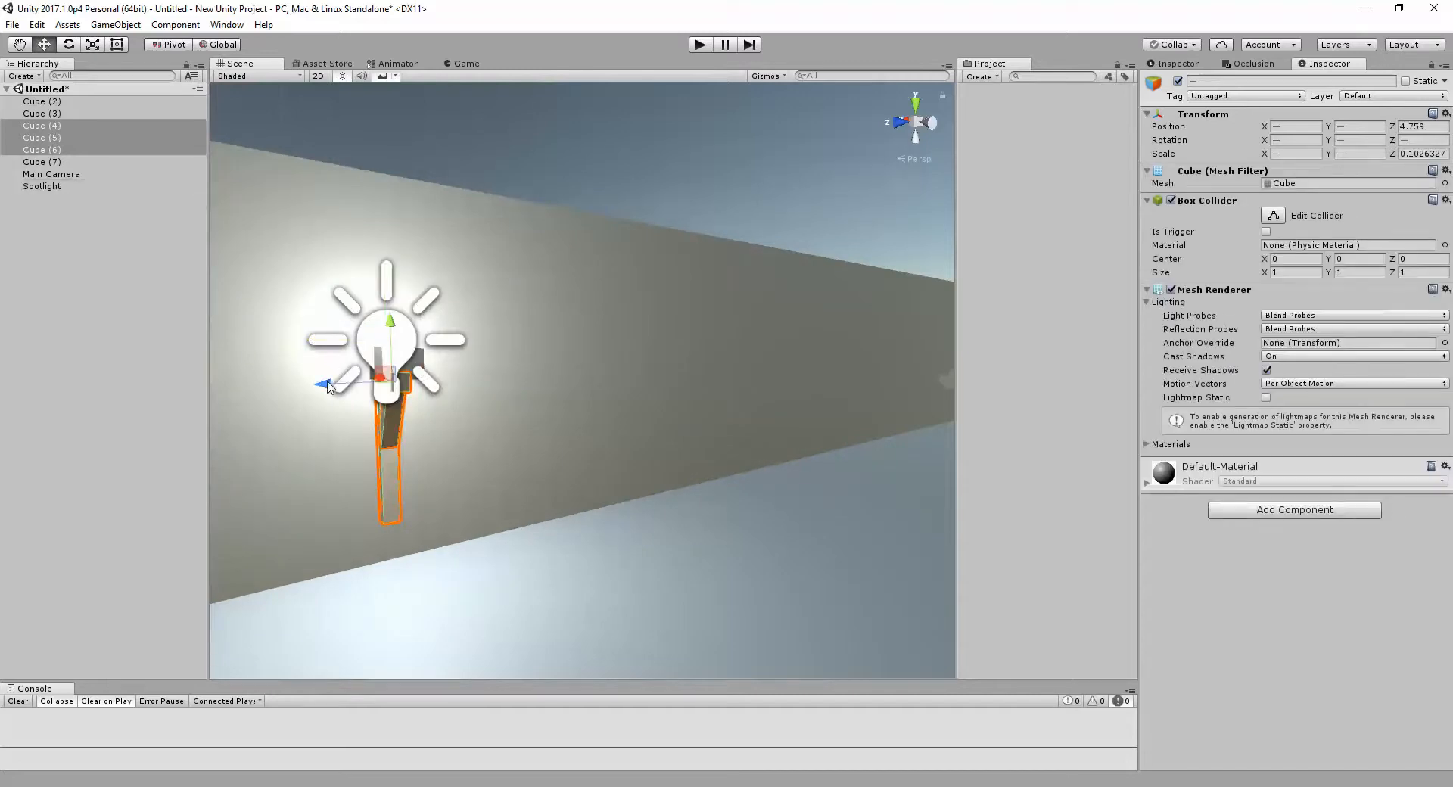
{"action": "left_click", "coordinate": [401, 333], "text": "shift"}
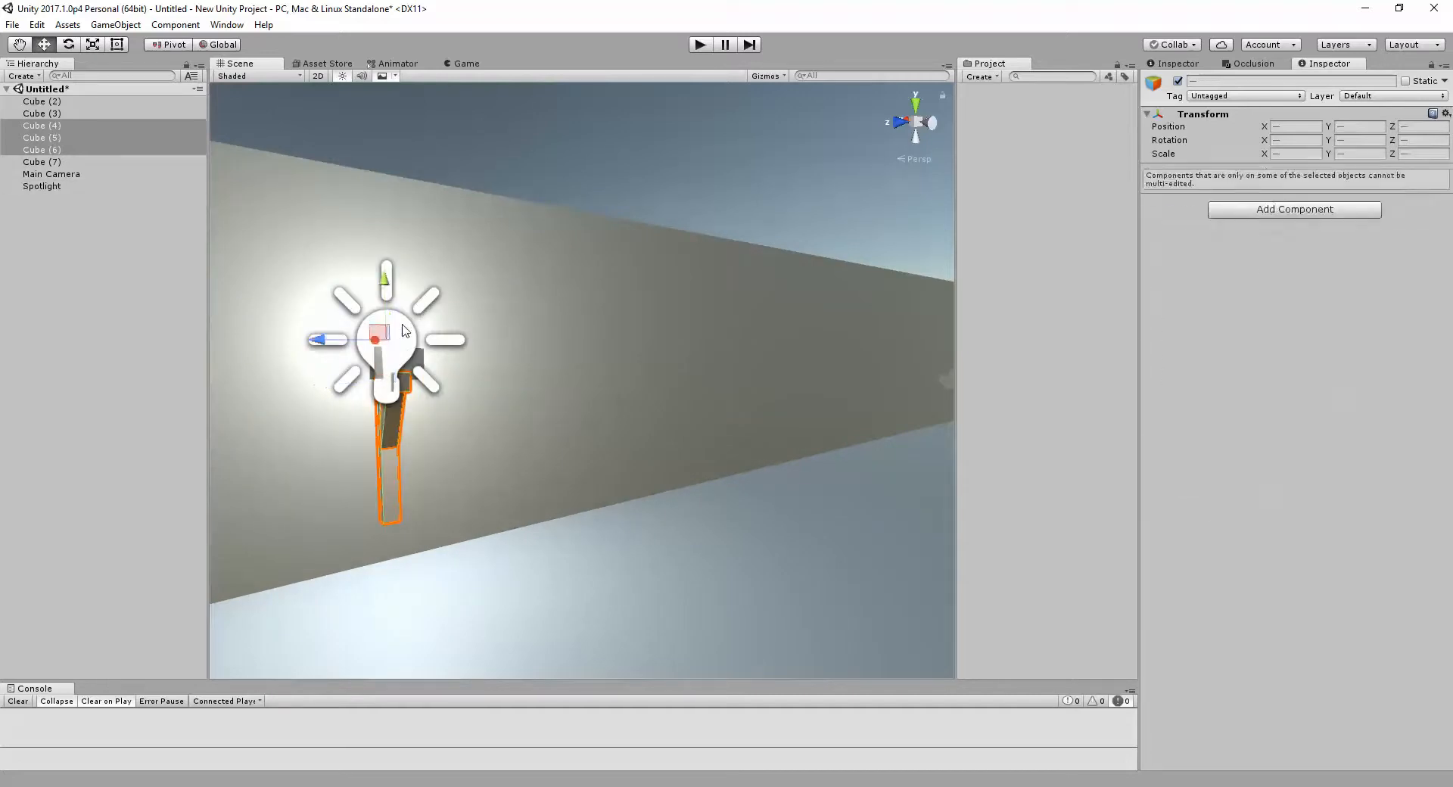
{"action": "left_click", "coordinate": [405, 330], "text": "shift"}
{"action": "left_click", "coordinate": [414, 360], "text": "shift"}
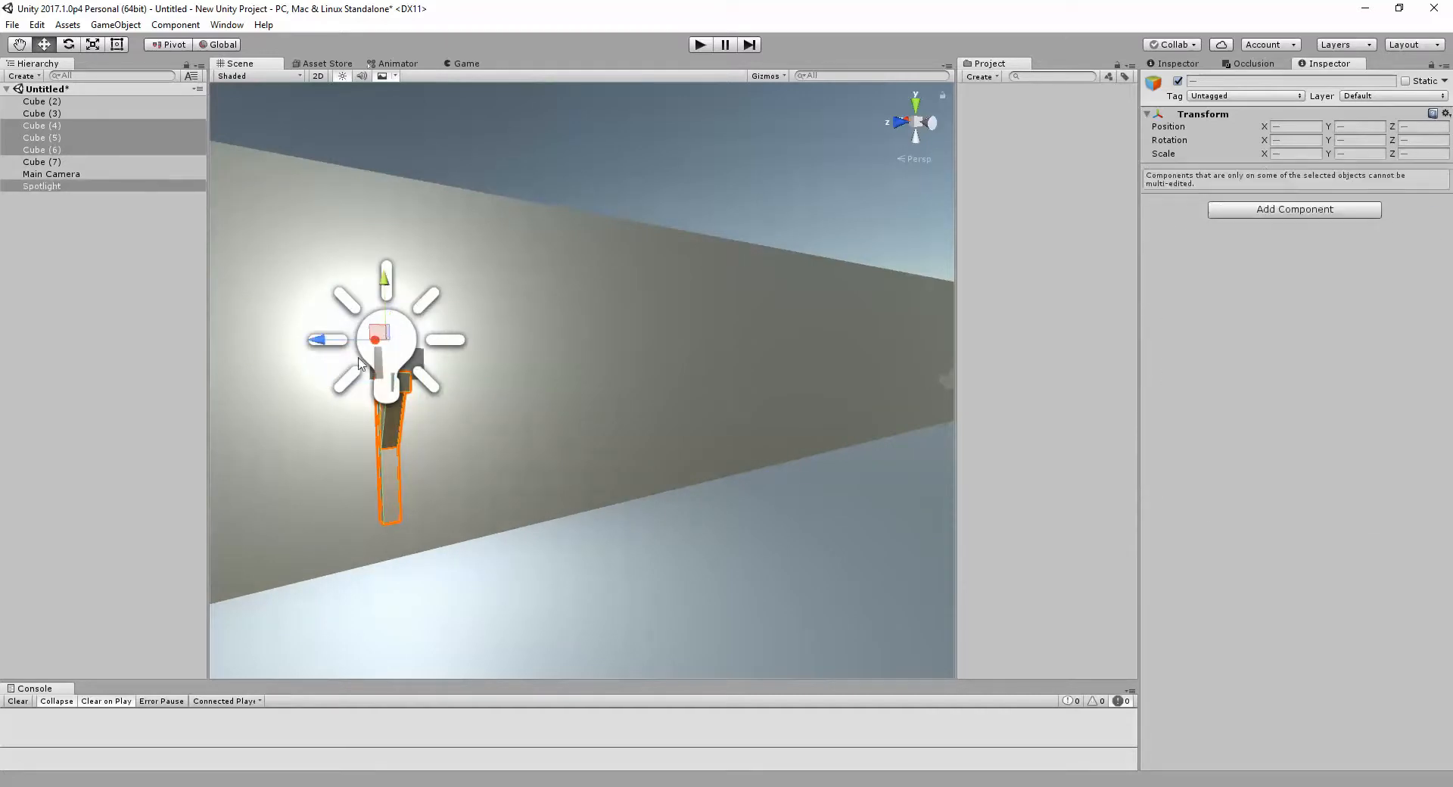
{"action": "left_click_drag", "start_coordinate": [327, 350], "coordinate": [492, 420]}
{"action": "key", "text": "d"}
{"action": "right_click_drag", "start_coordinate": [492, 420], "coordinate": [68, 435]}
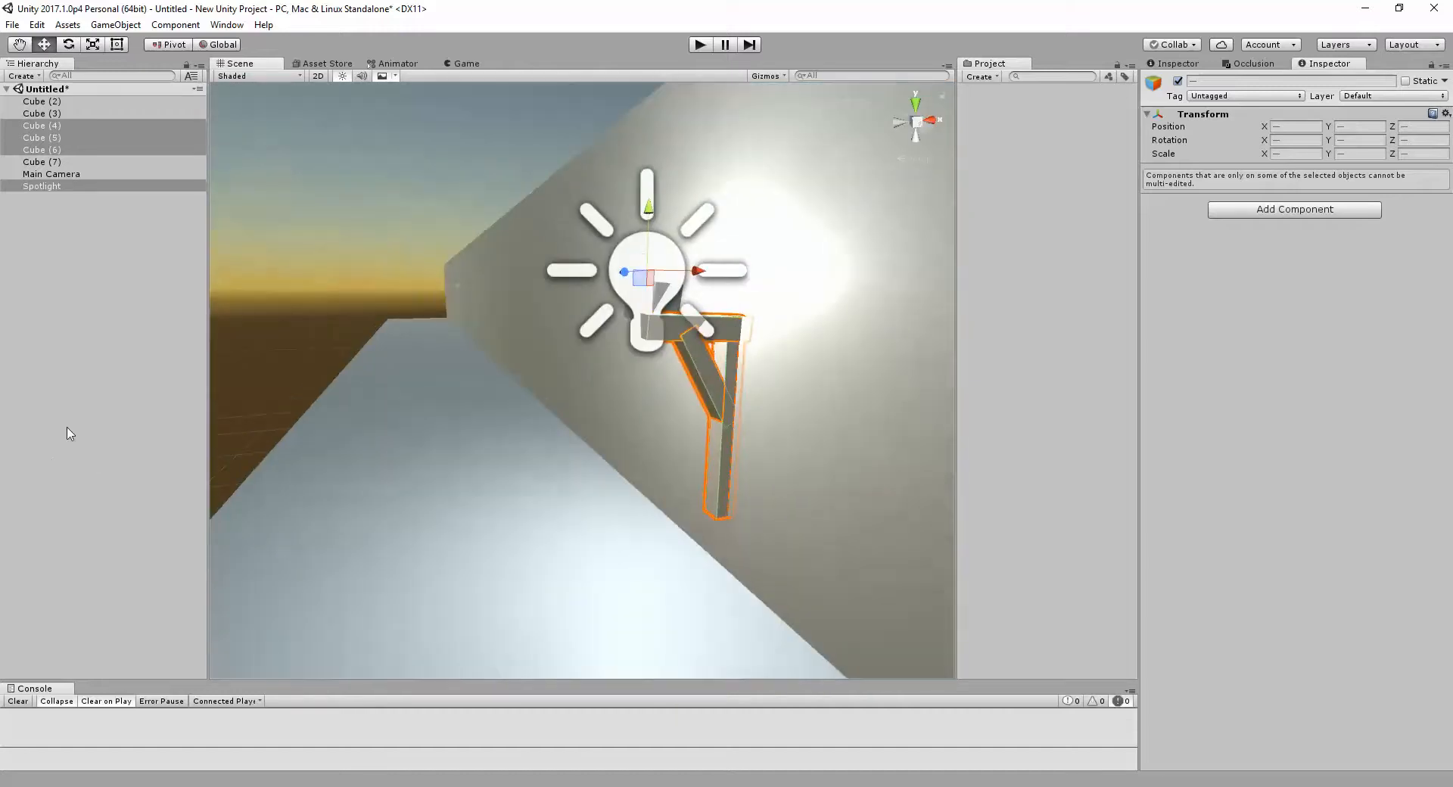
{"action": "key", "text": "d"}
{"action": "right_click_drag", "start_coordinate": [732, 333], "coordinate": [888, 407]}
{"action": "key", "text": "w"}
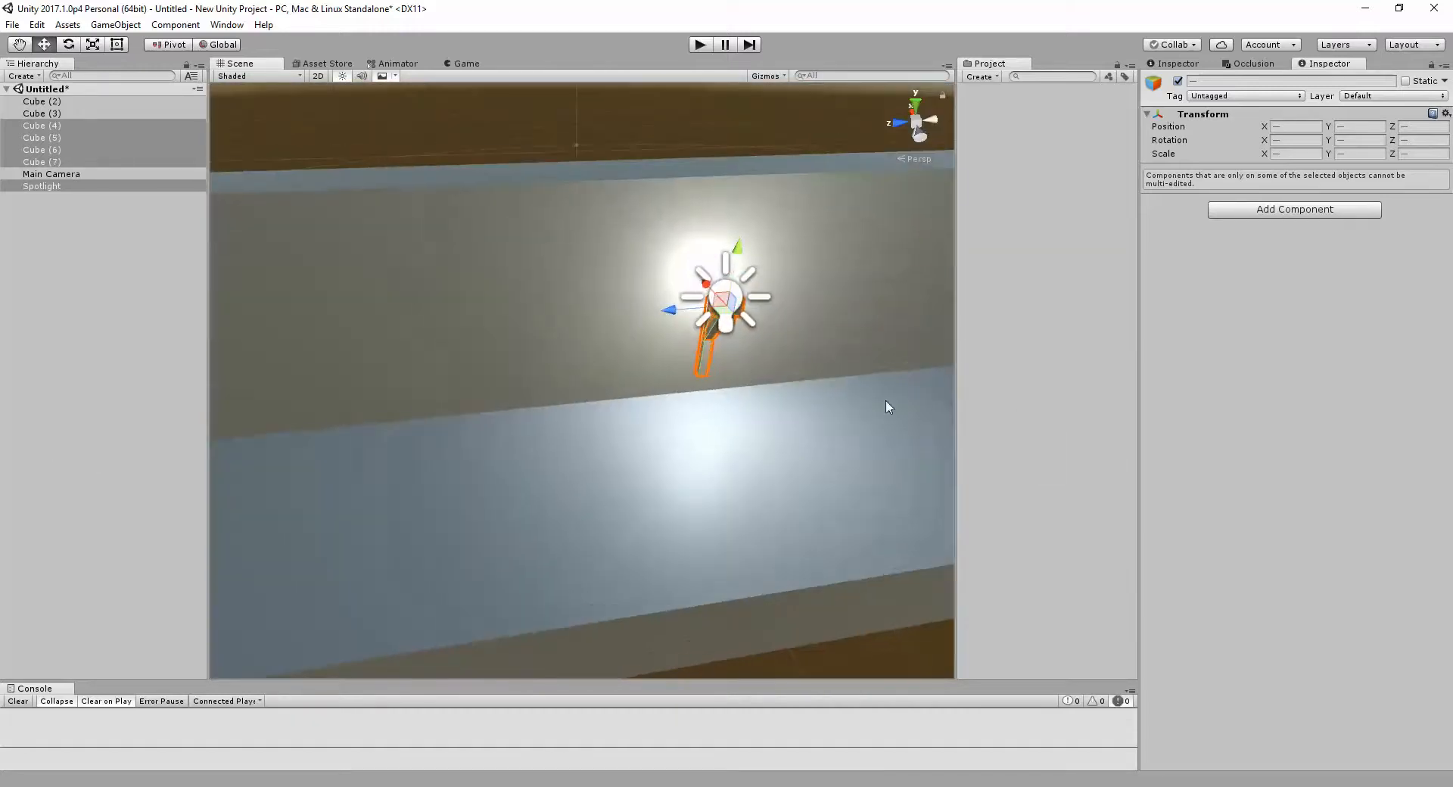
Step: Duplicate the complete wall lamp and move the copy along the wall as a second lamp
{"action": "key", "text": "ctrl+d"}
{"action": "left_click_drag", "start_coordinate": [671, 310], "coordinate": [150, 324]}
{"action": "right_click_drag", "start_coordinate": [498, 339], "coordinate": [402, 312]}
{"action": "key", "text": "s"}
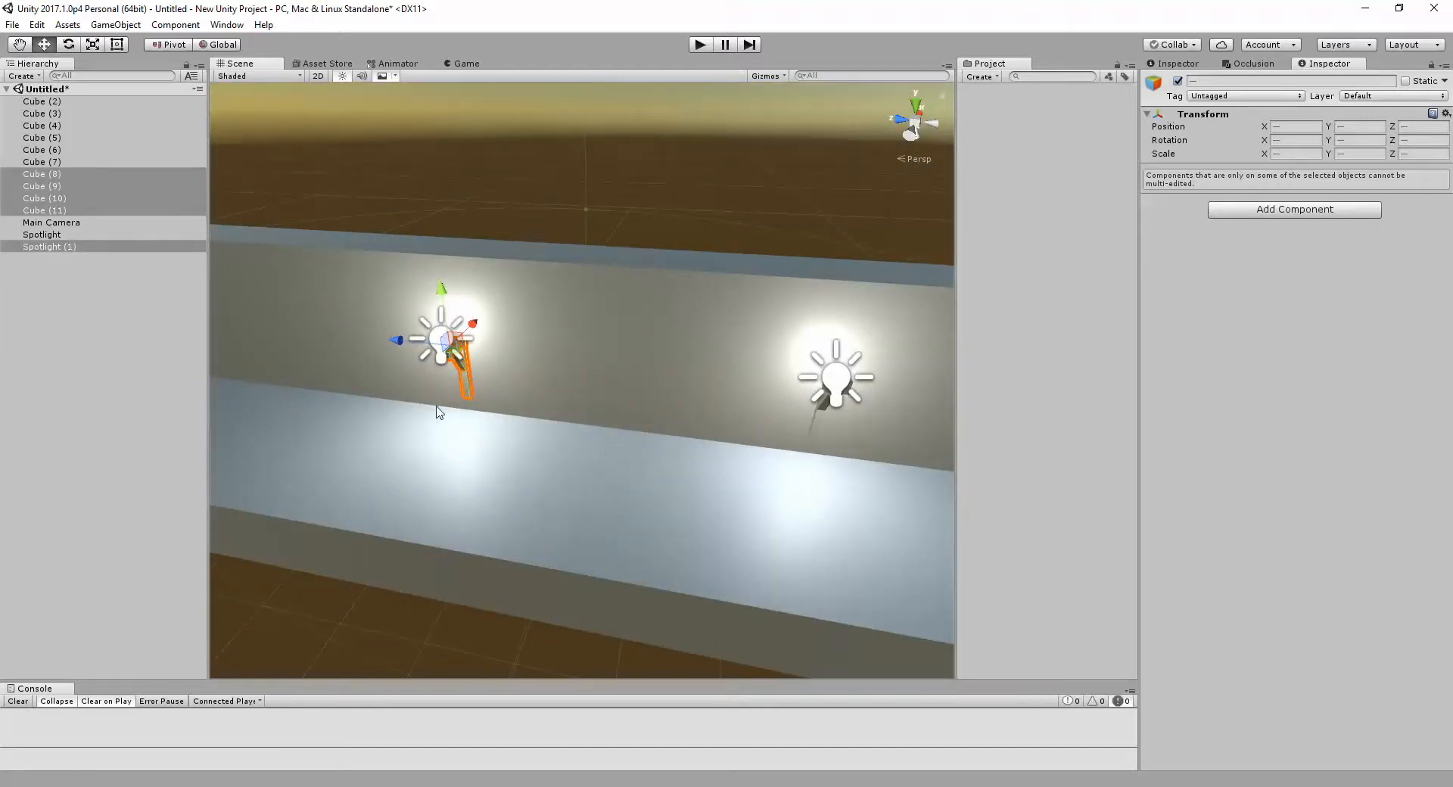
{"action": "right_click_drag", "start_coordinate": [441, 409], "coordinate": [992, 280]}
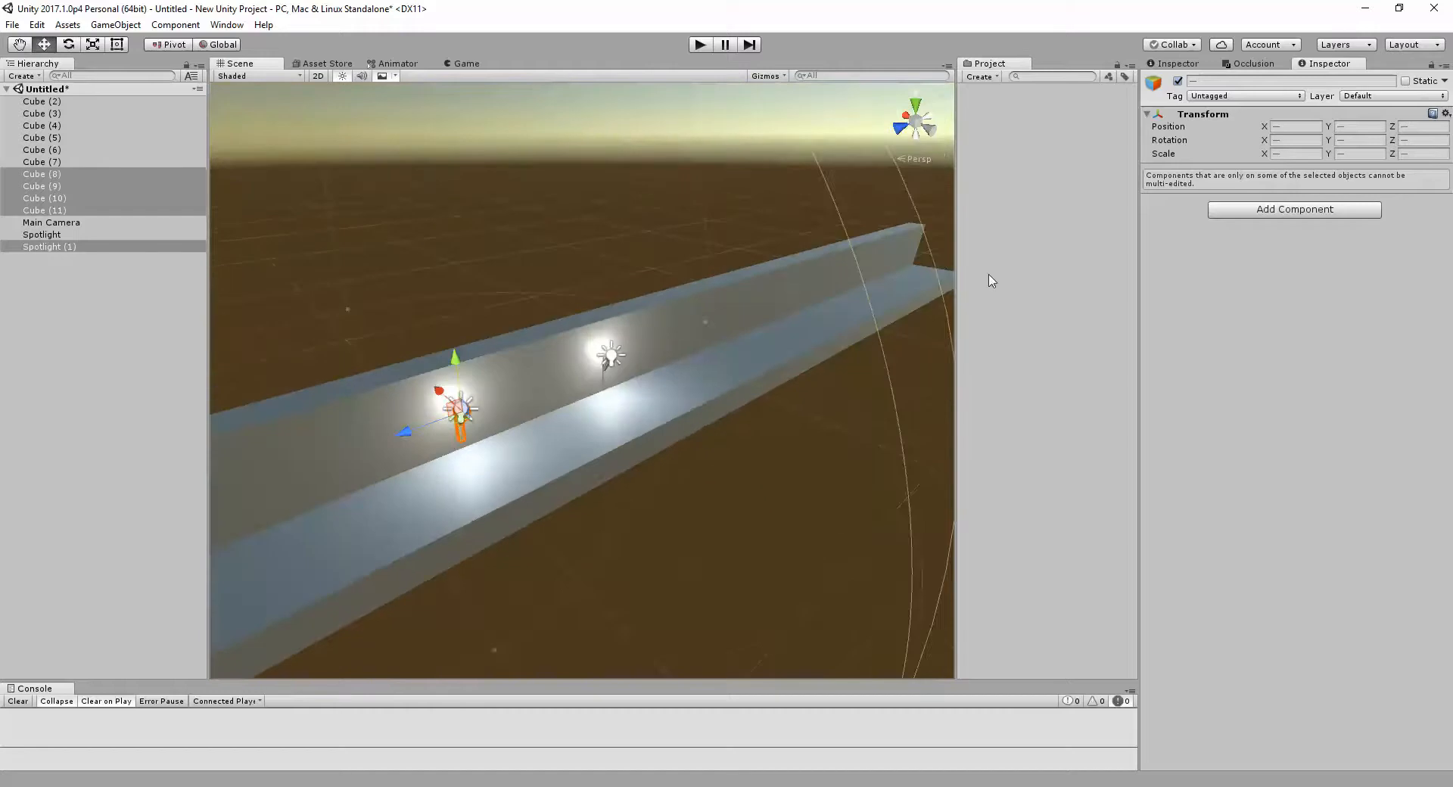
Step: Shift the duplicated wall lamp slightly farther along the wall away from the original lamp
{"action": "right_click_drag", "start_coordinate": [591, 554], "coordinate": [489, 490]}
{"action": "key", "text": "w"}
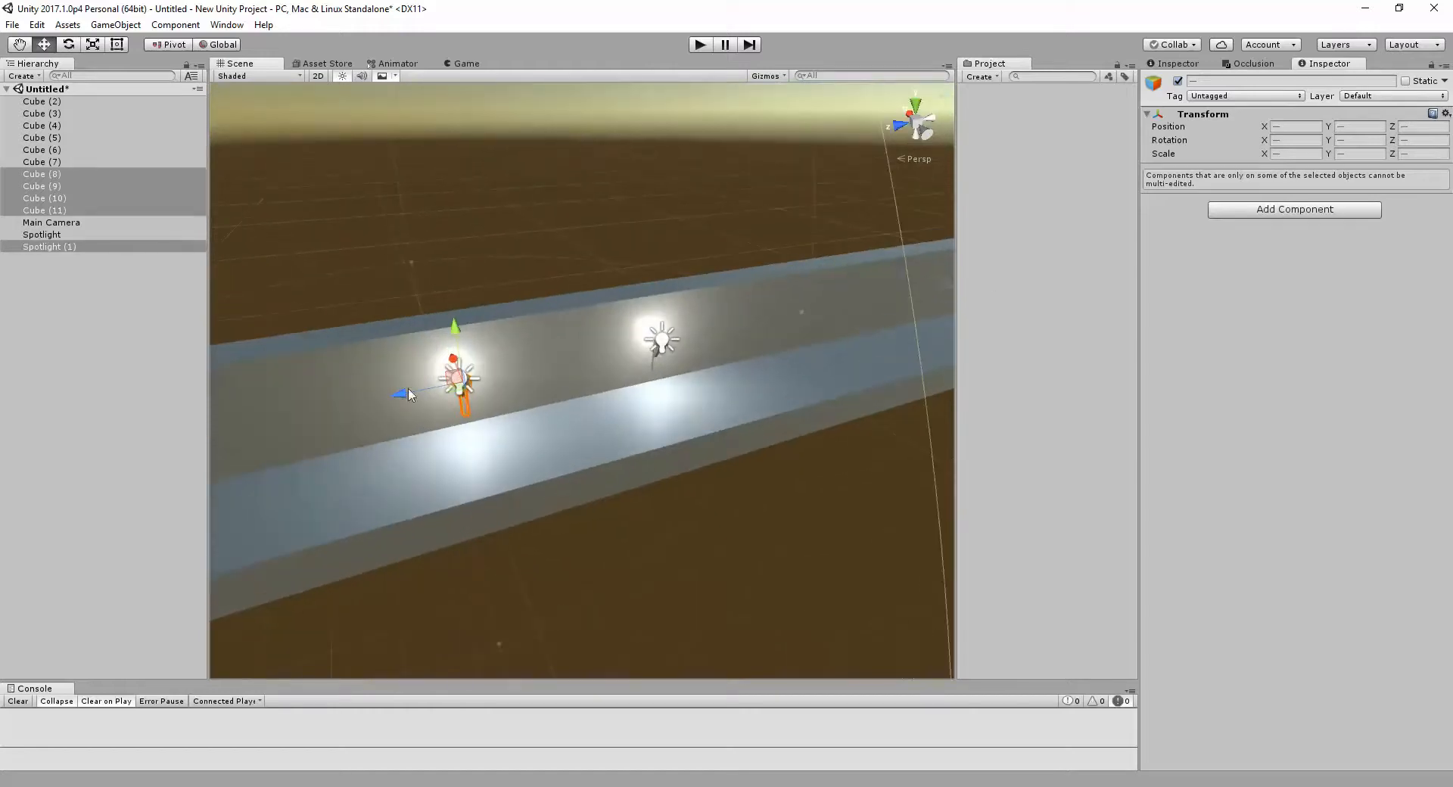
{"action": "left_click_drag", "start_coordinate": [404, 392], "coordinate": [387, 398]}
{"action": "right_click_drag", "start_coordinate": [663, 367], "coordinate": [428, 379]}
{"action": "key", "text": "w"}
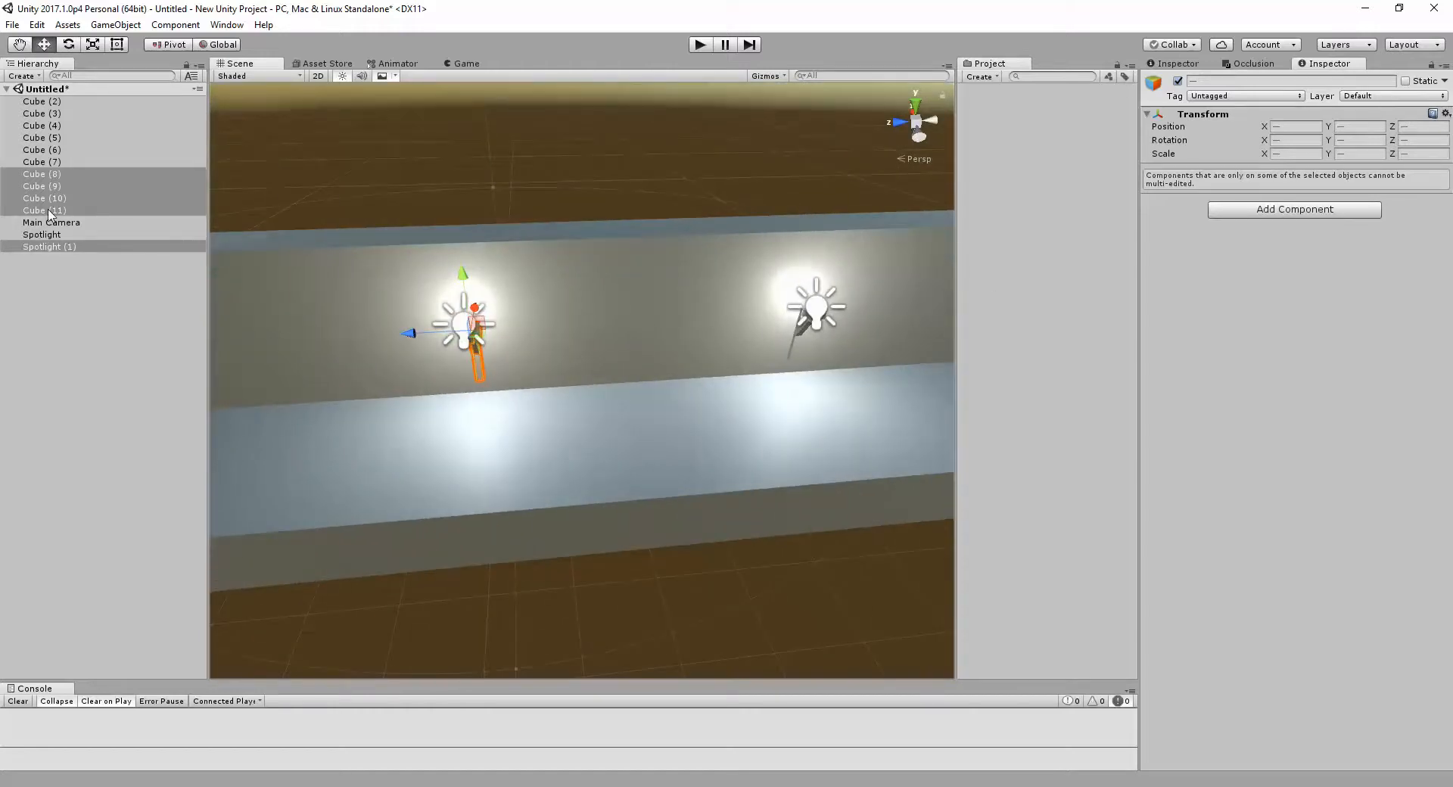
Step: Select only the duplicated lamp's point light and examine both lamps along the wall
{"action": "left_click", "coordinate": [551, 176]}
{"action": "left_click", "coordinate": [463, 324]}
{"action": "right_click_drag", "start_coordinate": [577, 405], "coordinate": [761, 430]}
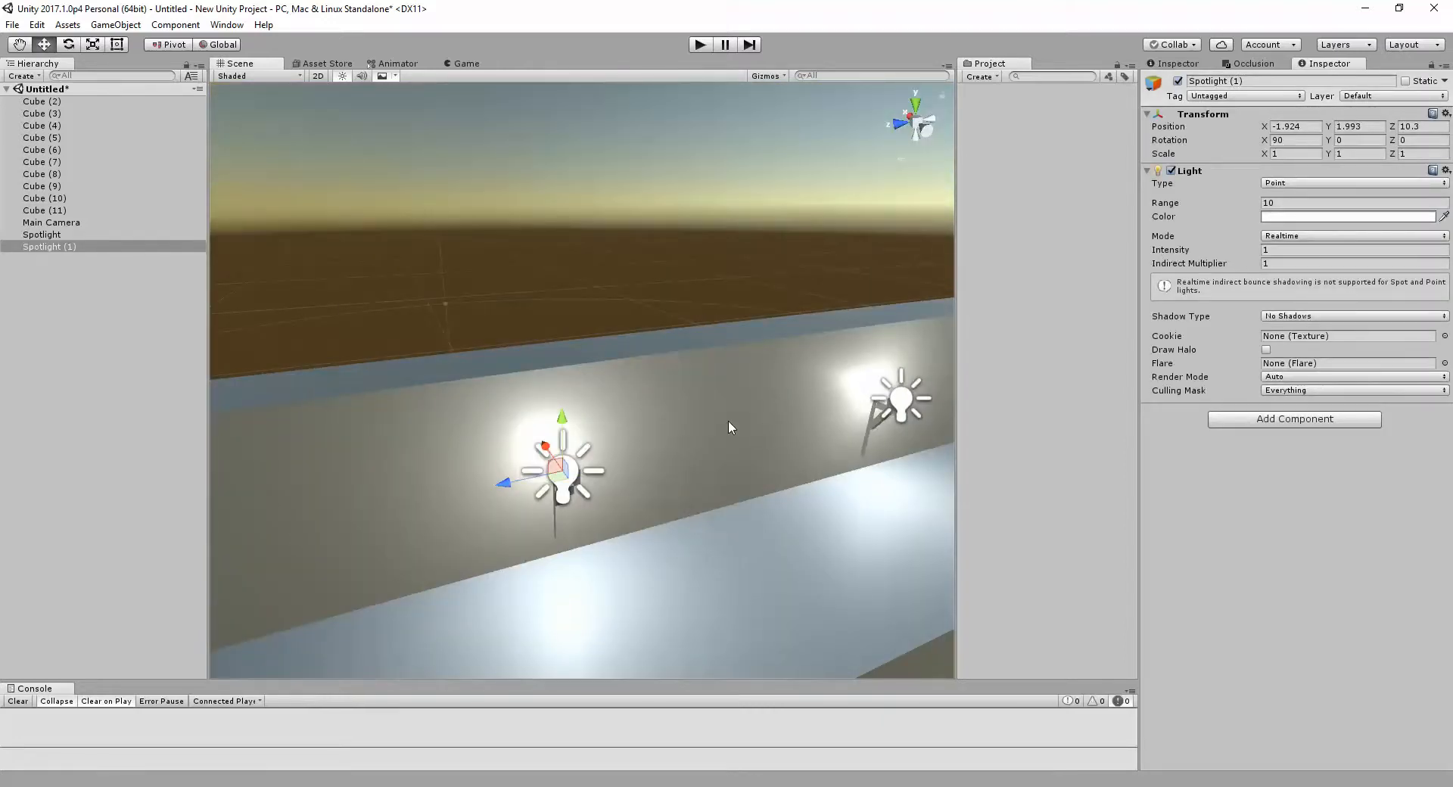
{"action": "right_click_drag", "start_coordinate": [424, 492], "coordinate": [475, 421]}
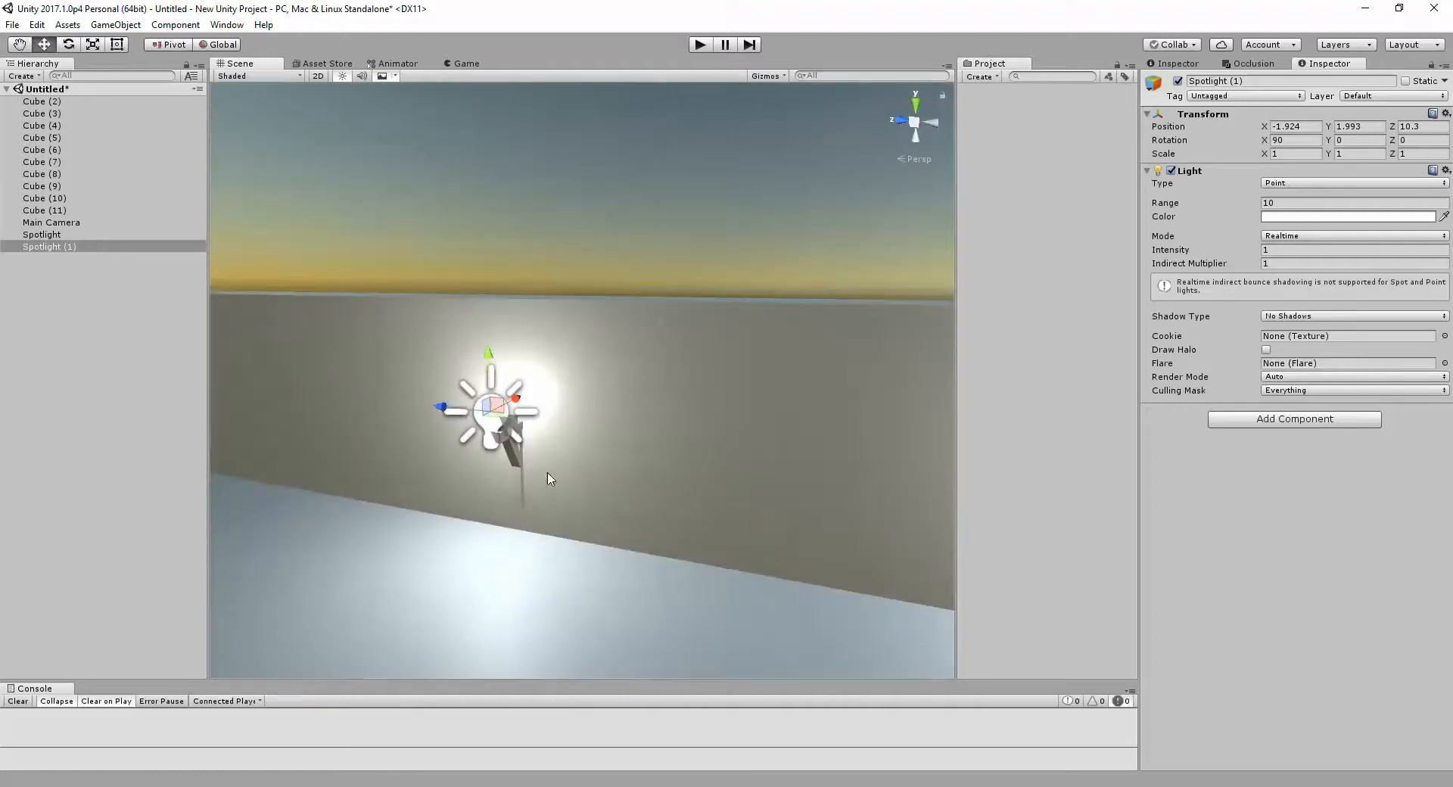
{"action": "right_click_drag", "start_coordinate": [548, 477], "coordinate": [610, 480]}
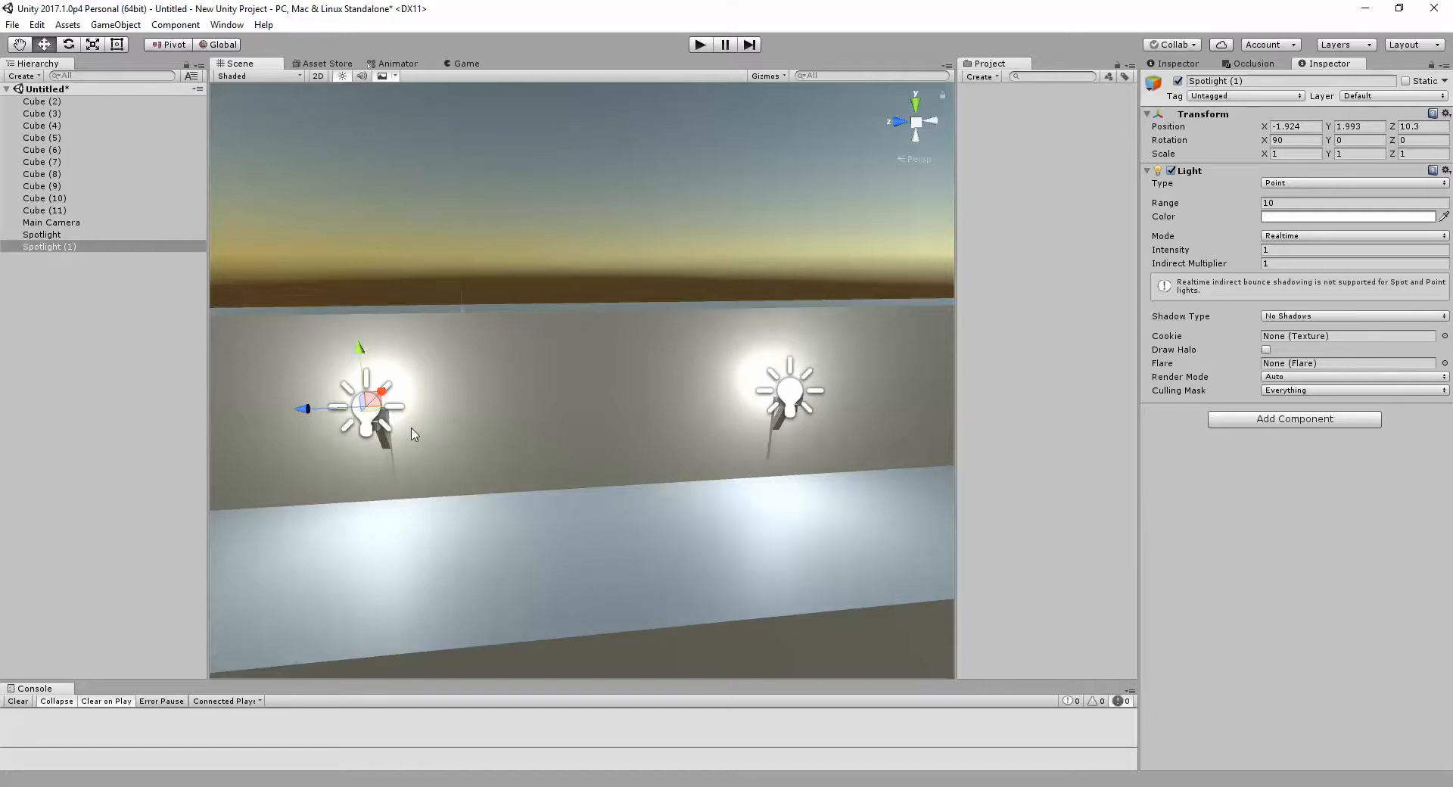
{"action": "right_click_drag", "start_coordinate": [541, 454], "coordinate": [597, 471]}
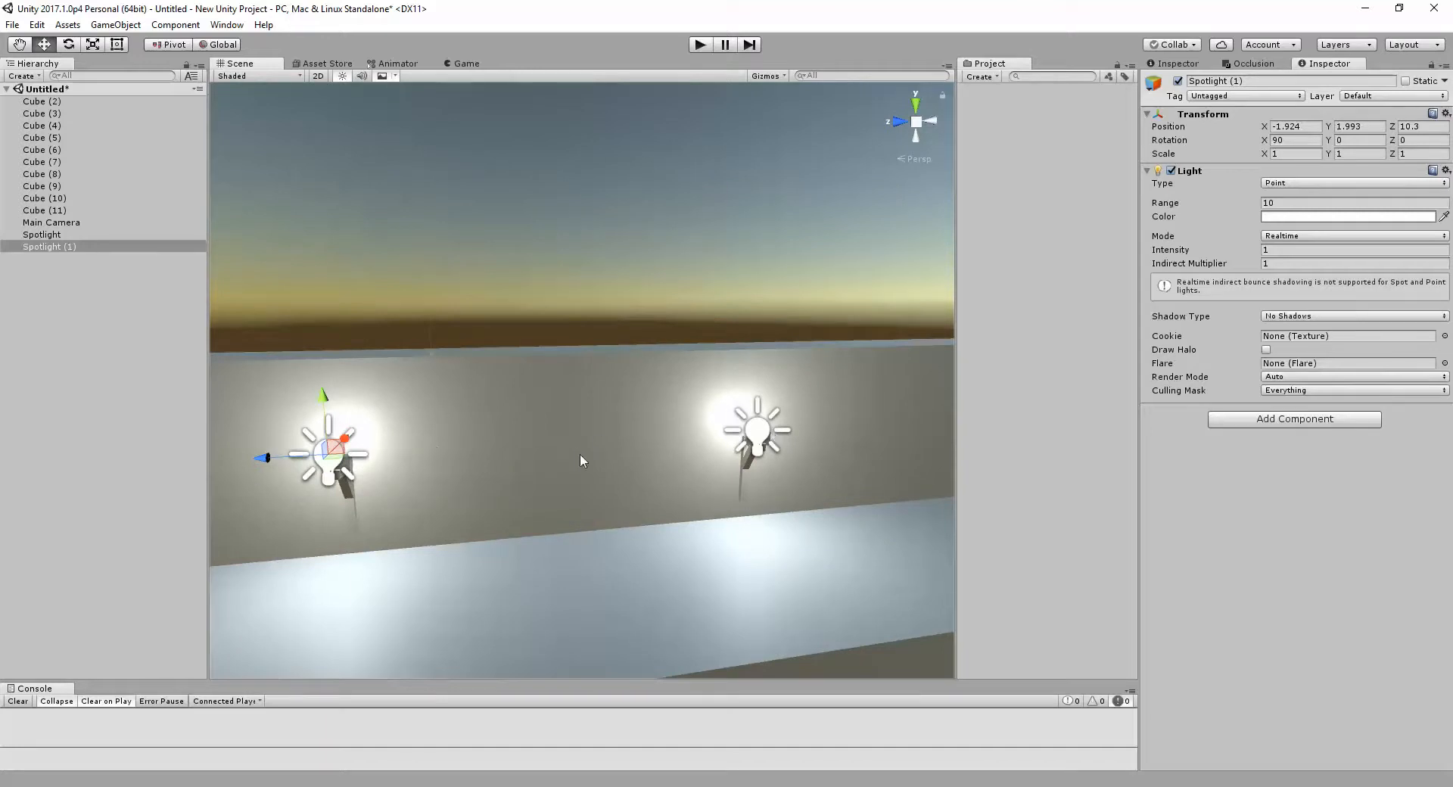
Step: Delete the complete duplicated lamp, including its bracket cubes and point light
{"action": "right_click_drag", "start_coordinate": [579, 460], "coordinate": [509, 480]}
{"action": "left_click_drag", "start_coordinate": [551, 321], "coordinate": [411, 487]}
{"action": "key", "text": "Delete"}
Step: Create an empty game object near the remaining wall lamp
{"action": "right_click_drag", "start_coordinate": [529, 422], "coordinate": [645, 459]}
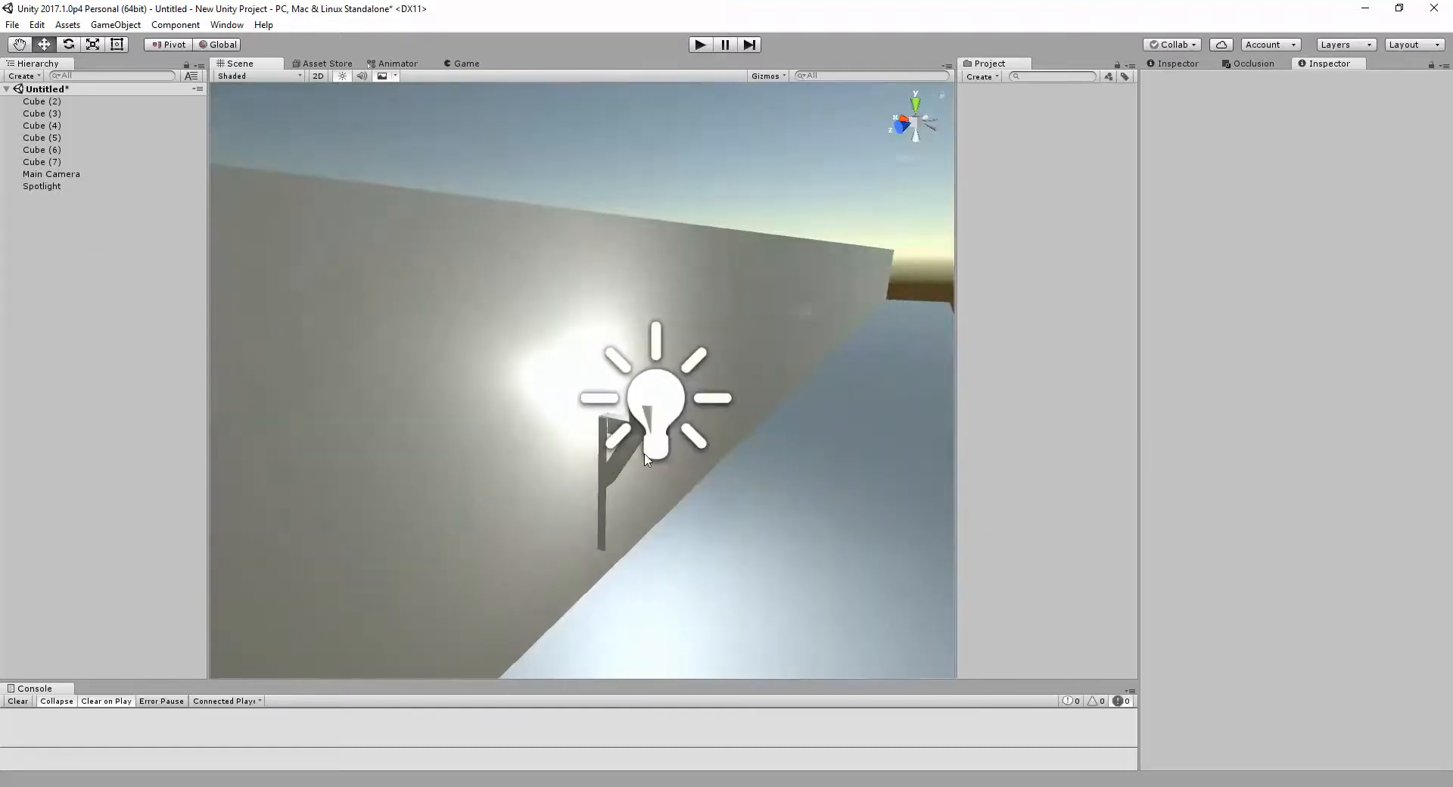
{"action": "left_click", "coordinate": [606, 506]}
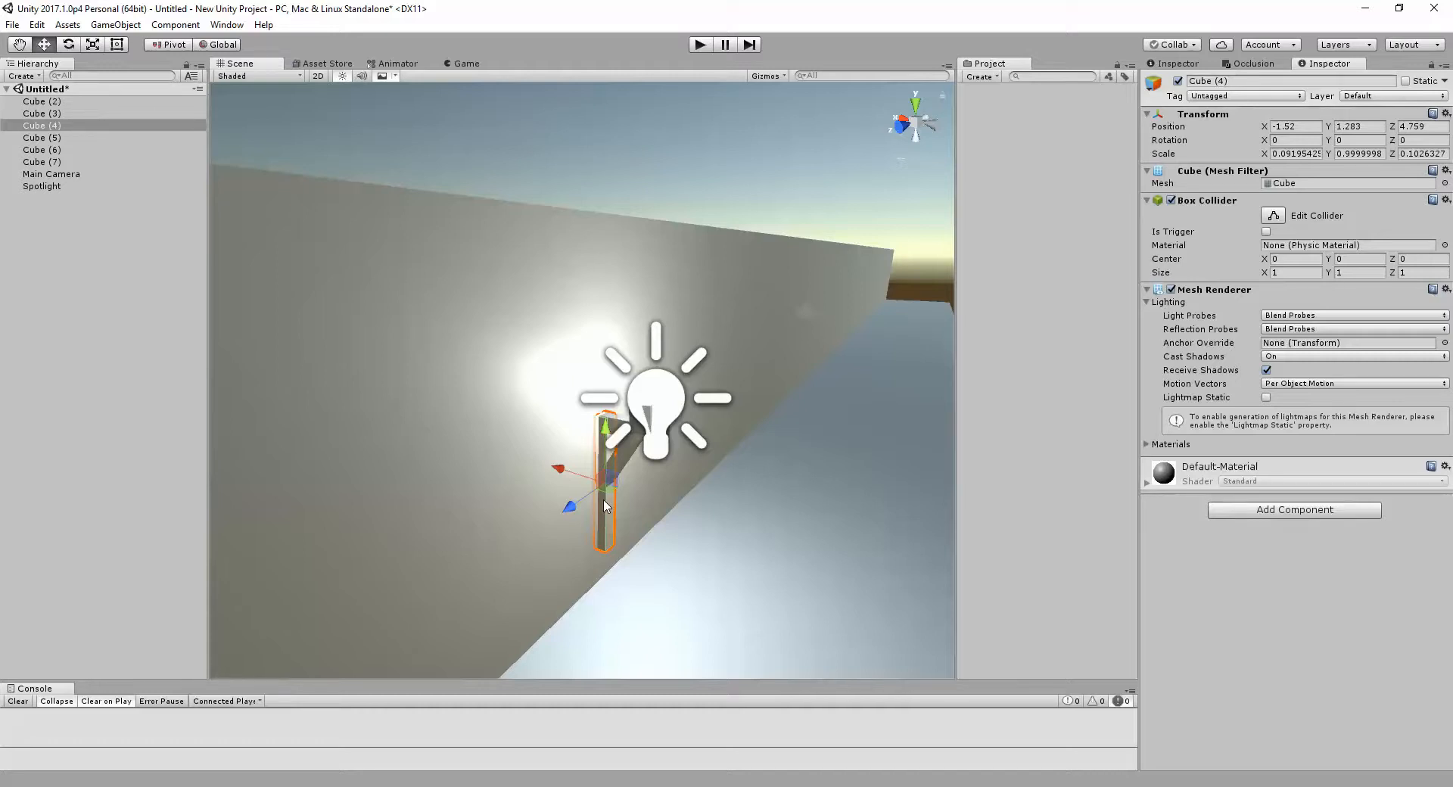
{"action": "right_click_drag", "start_coordinate": [903, 558], "coordinate": [775, 463]}
{"action": "scroll", "coordinate": [749, 371], "scroll_direction": "down", "scroll_amount": 5}
{"action": "scroll", "coordinate": [746, 421], "scroll_direction": "up", "scroll_amount": 4}
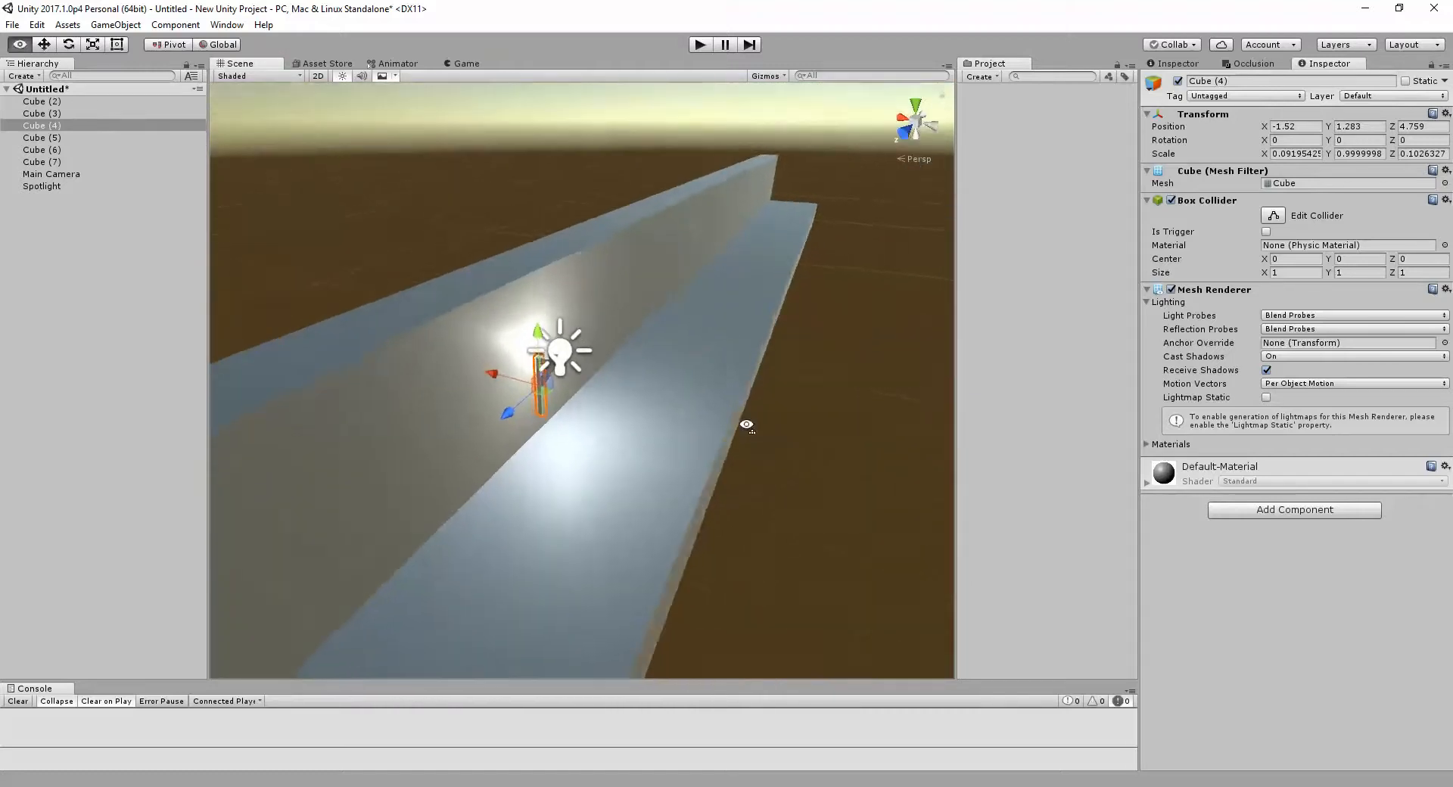
{"action": "left_click", "coordinate": [108, 25]}
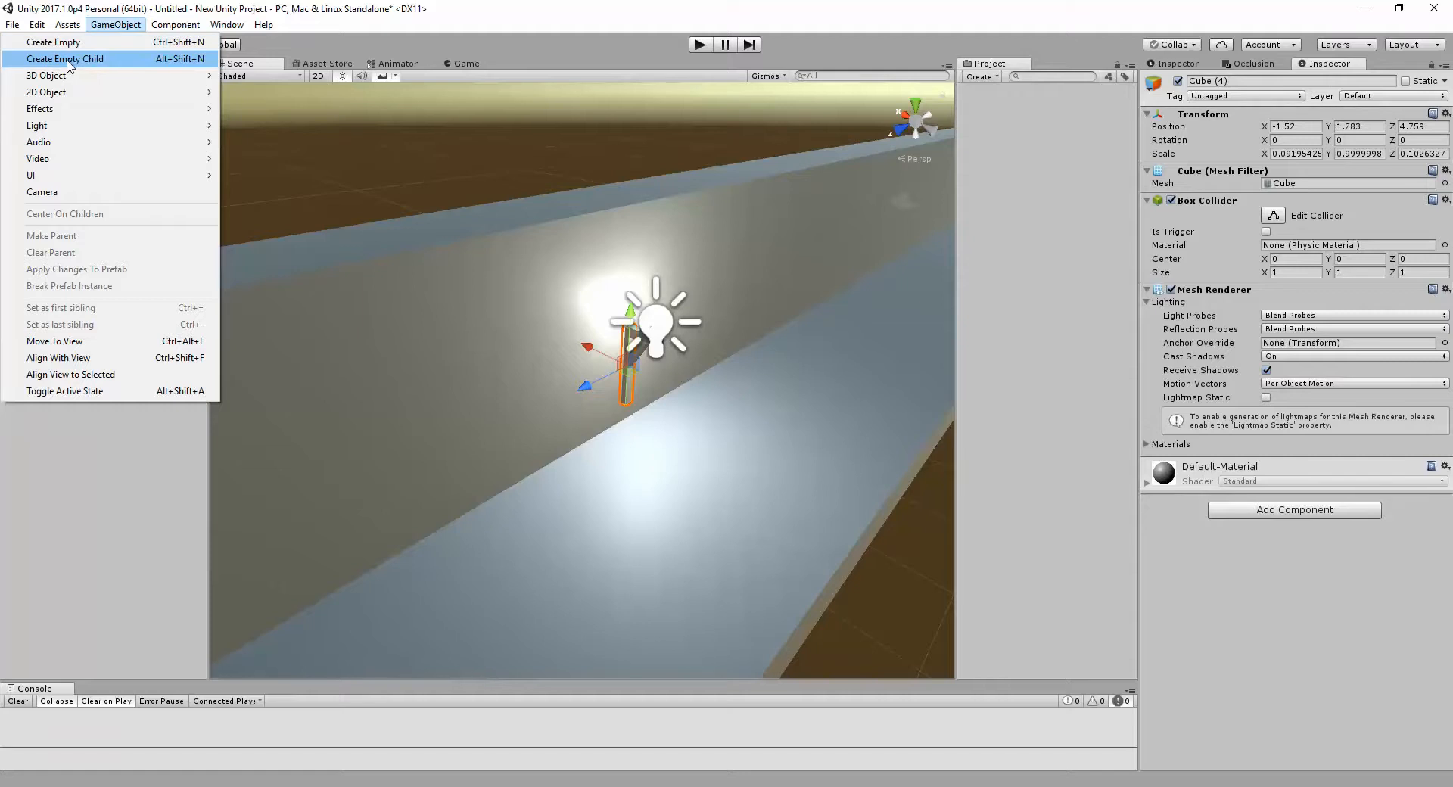
{"action": "left_click", "coordinate": [64, 43]}
Step: Move the empty object along the wall to the lamp at Z 4.788 and lower it to Y 1.293
{"action": "right_click_drag", "start_coordinate": [529, 438], "coordinate": [408, 371]}
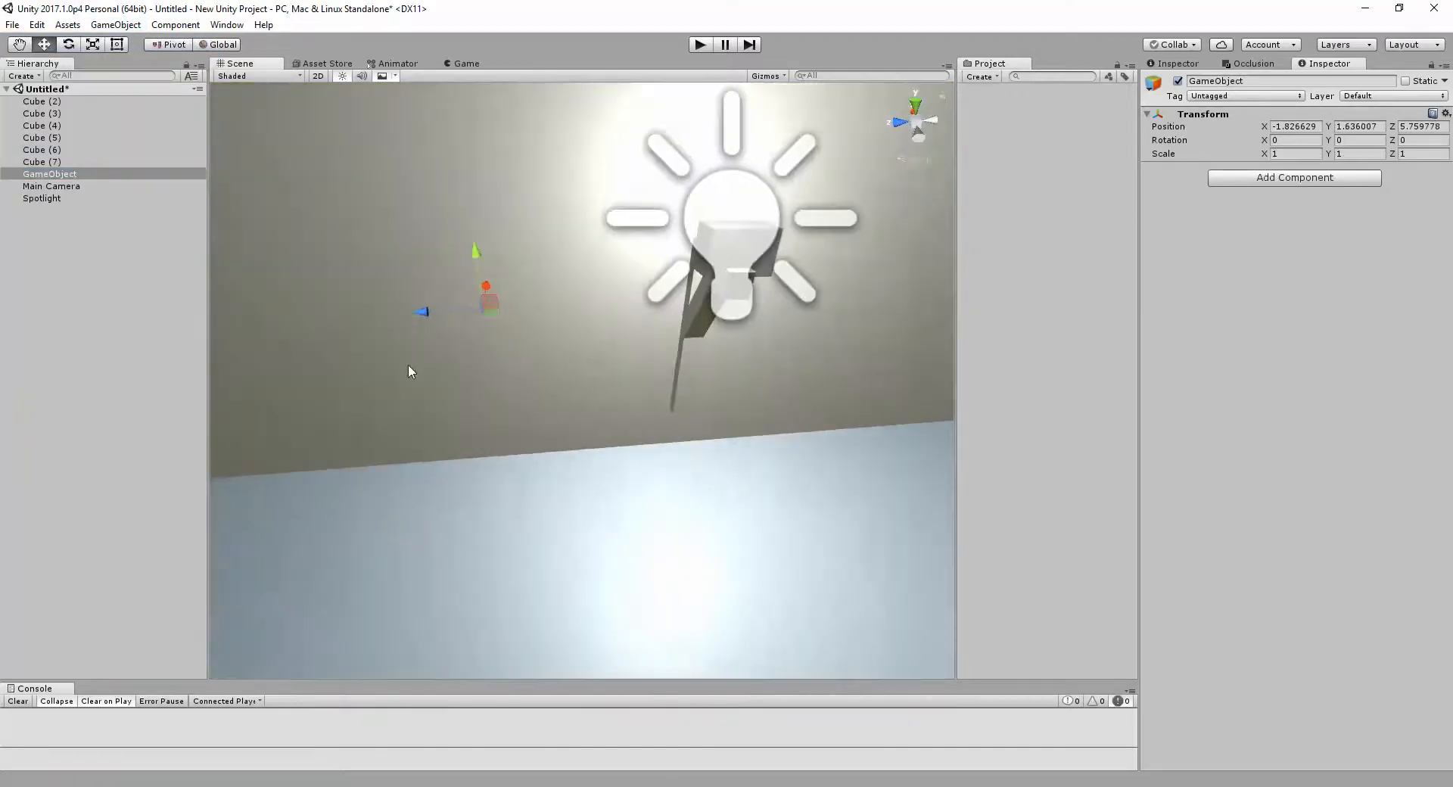
{"action": "left_click_drag", "start_coordinate": [422, 309], "coordinate": [625, 313]}
{"action": "right_click_drag", "start_coordinate": [624, 311], "coordinate": [603, 266]}
{"action": "left_click_drag", "start_coordinate": [534, 308], "coordinate": [572, 308]}
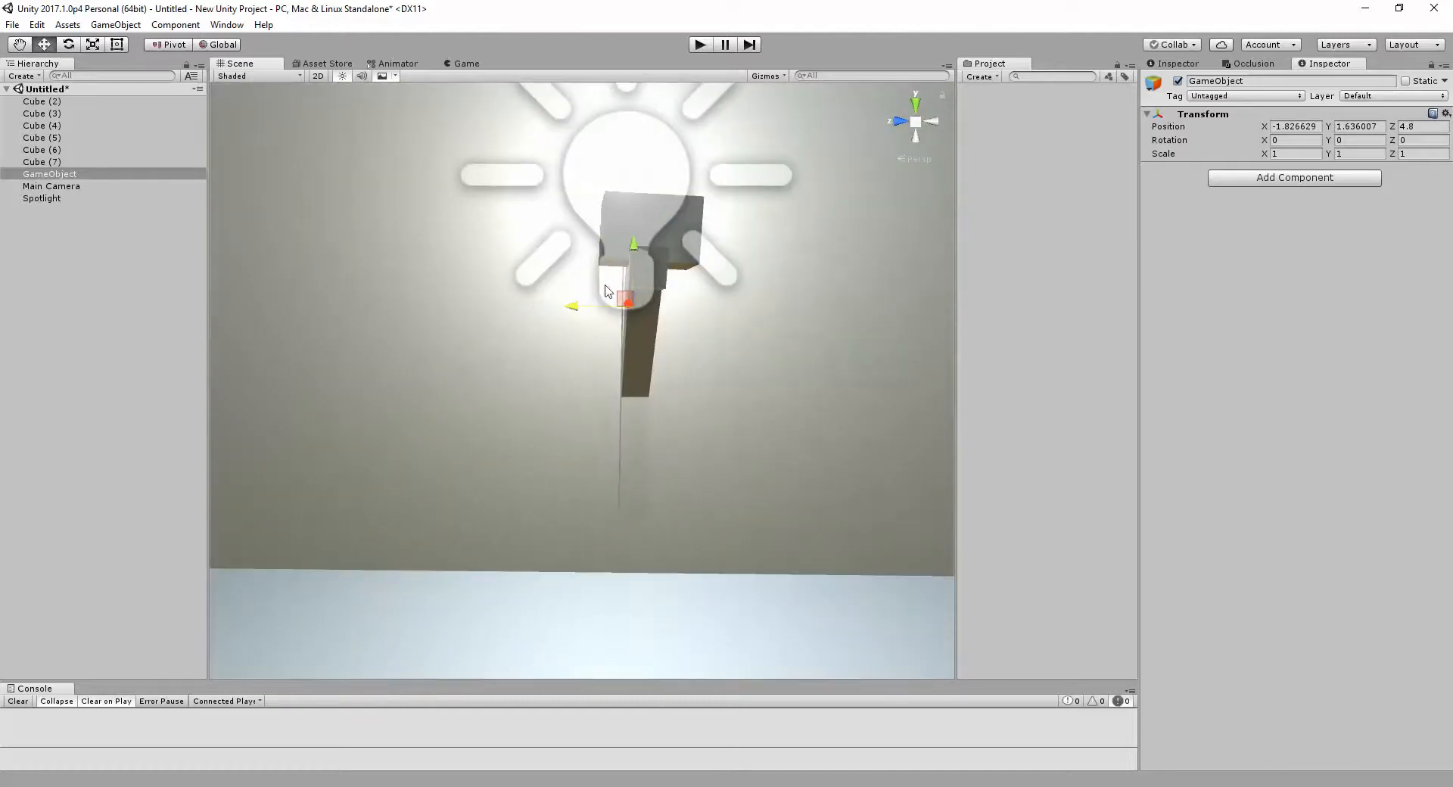
{"action": "left_click_drag", "start_coordinate": [632, 240], "coordinate": [625, 348]}
{"action": "left_click_drag", "start_coordinate": [567, 416], "coordinate": [572, 416]}
{"action": "left_click_drag", "start_coordinate": [575, 417], "coordinate": [770, 485], "text": "alt"}
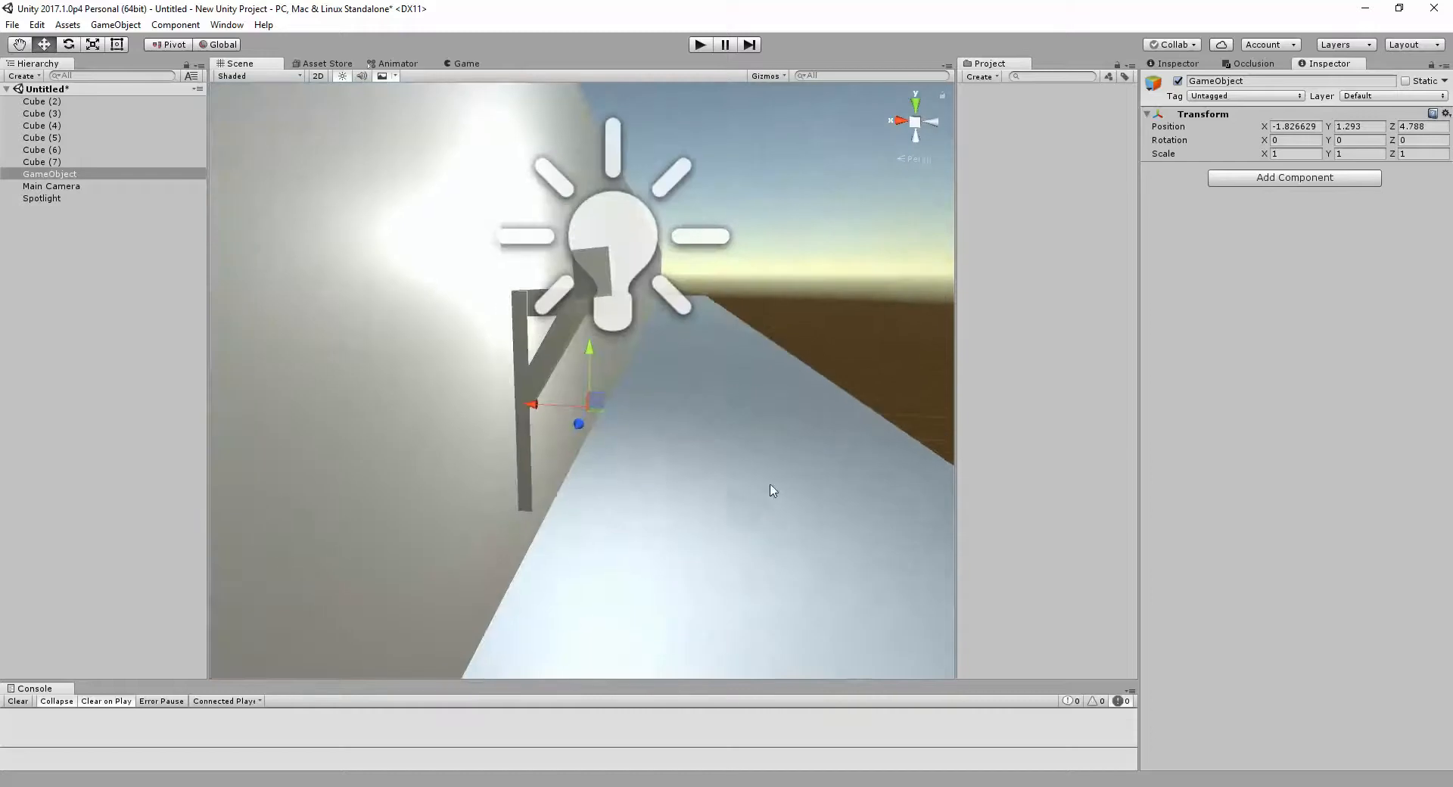
Step: Move the empty object to the upper end of the bracket's post at X -1.522 and Y 1.751
{"action": "left_click_drag", "start_coordinate": [532, 405], "coordinate": [471, 402]}
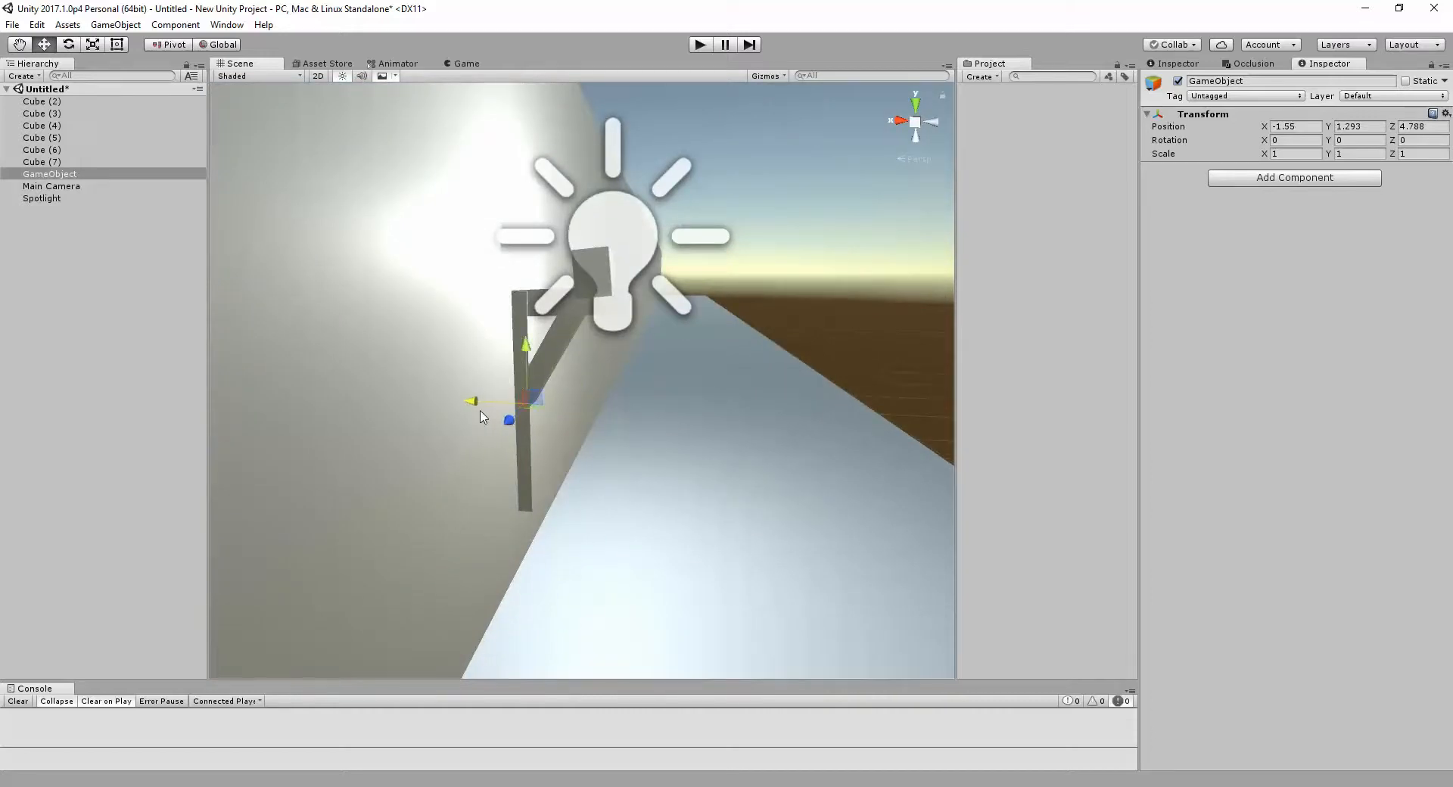
{"action": "left_click_drag", "start_coordinate": [527, 341], "coordinate": [521, 249]}
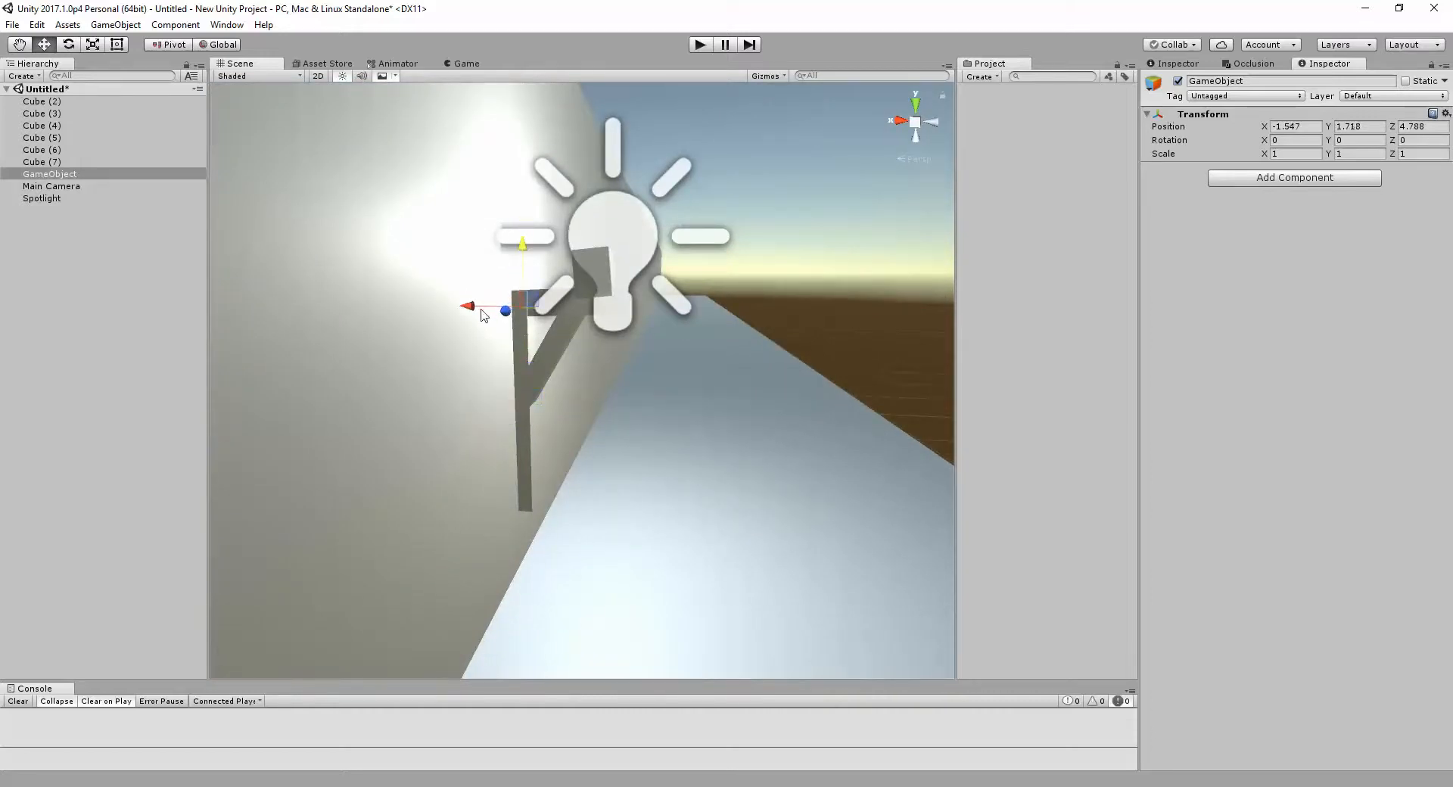
{"action": "left_click_drag", "start_coordinate": [474, 311], "coordinate": [470, 315]}
{"action": "left_click_drag", "start_coordinate": [517, 250], "coordinate": [518, 241]}
{"action": "left_click_drag", "start_coordinate": [769, 351], "coordinate": [573, 371], "text": "alt"}
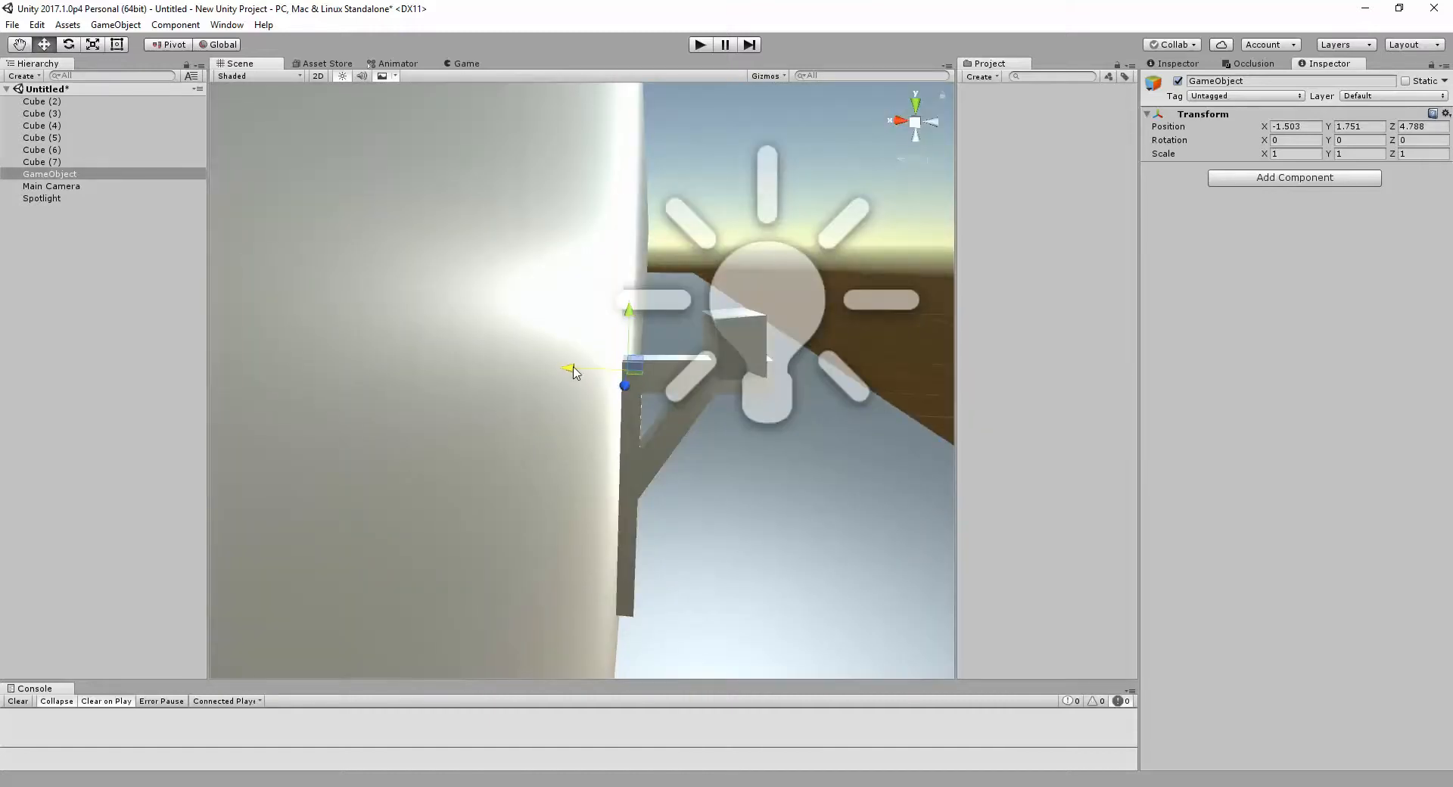
Step: Align the empty object with the middle of the bracket at Z 4.759
{"action": "key", "text": "d"}
{"action": "right_click_drag", "start_coordinate": [609, 394], "coordinate": [268, 411]}
{"action": "key", "text": "s"}
{"action": "key", "text": "w"}
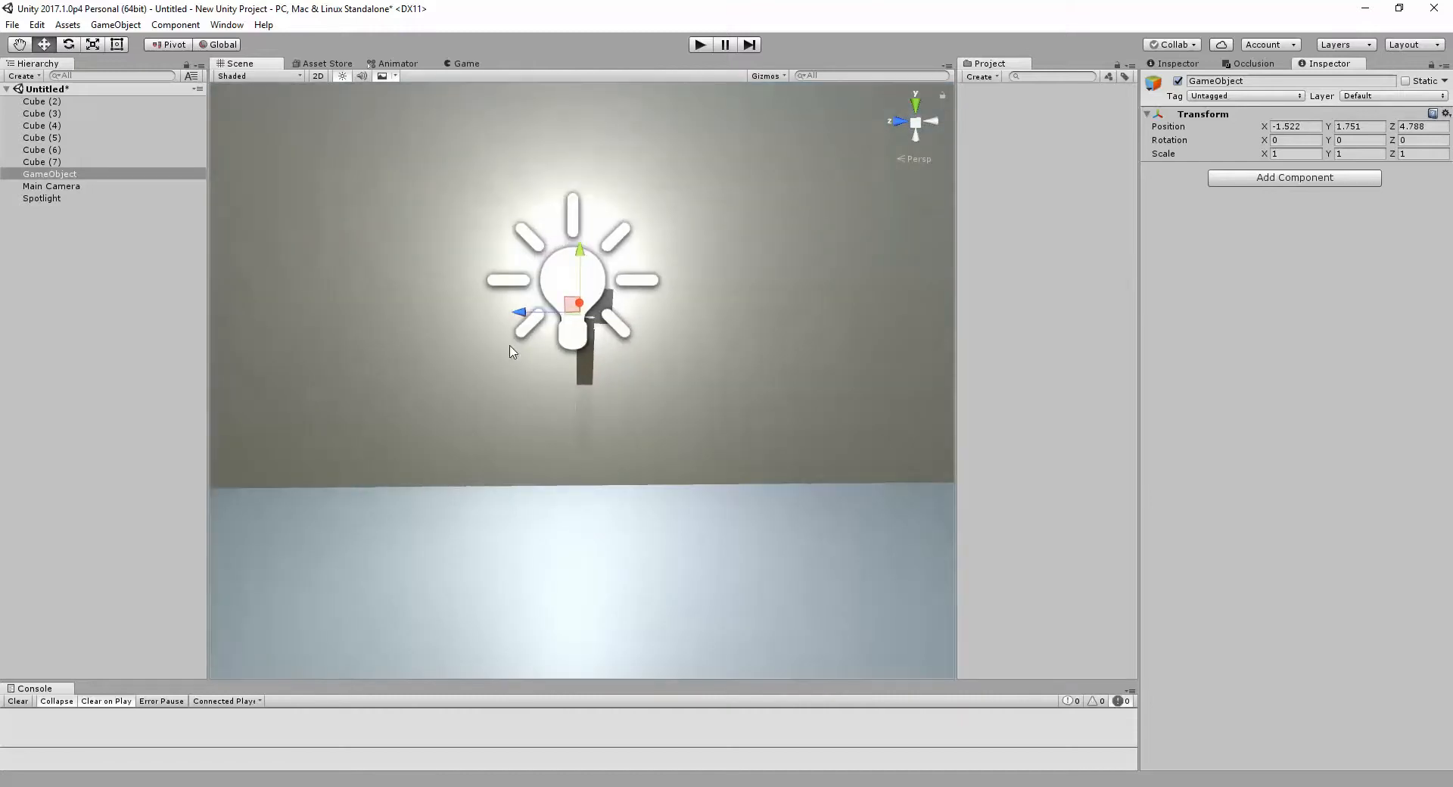
{"action": "left_click_drag", "start_coordinate": [527, 311], "coordinate": [533, 313]}
Step: Make Cube (4), Cube (5), Cube (6), Cube (7) and the Spotlight children of the empty object
{"action": "key", "text": "a"}
{"action": "right_click_drag", "start_coordinate": [534, 315], "coordinate": [879, 367]}
{"action": "key", "text": "w"}
{"action": "left_click", "coordinate": [40, 162]}
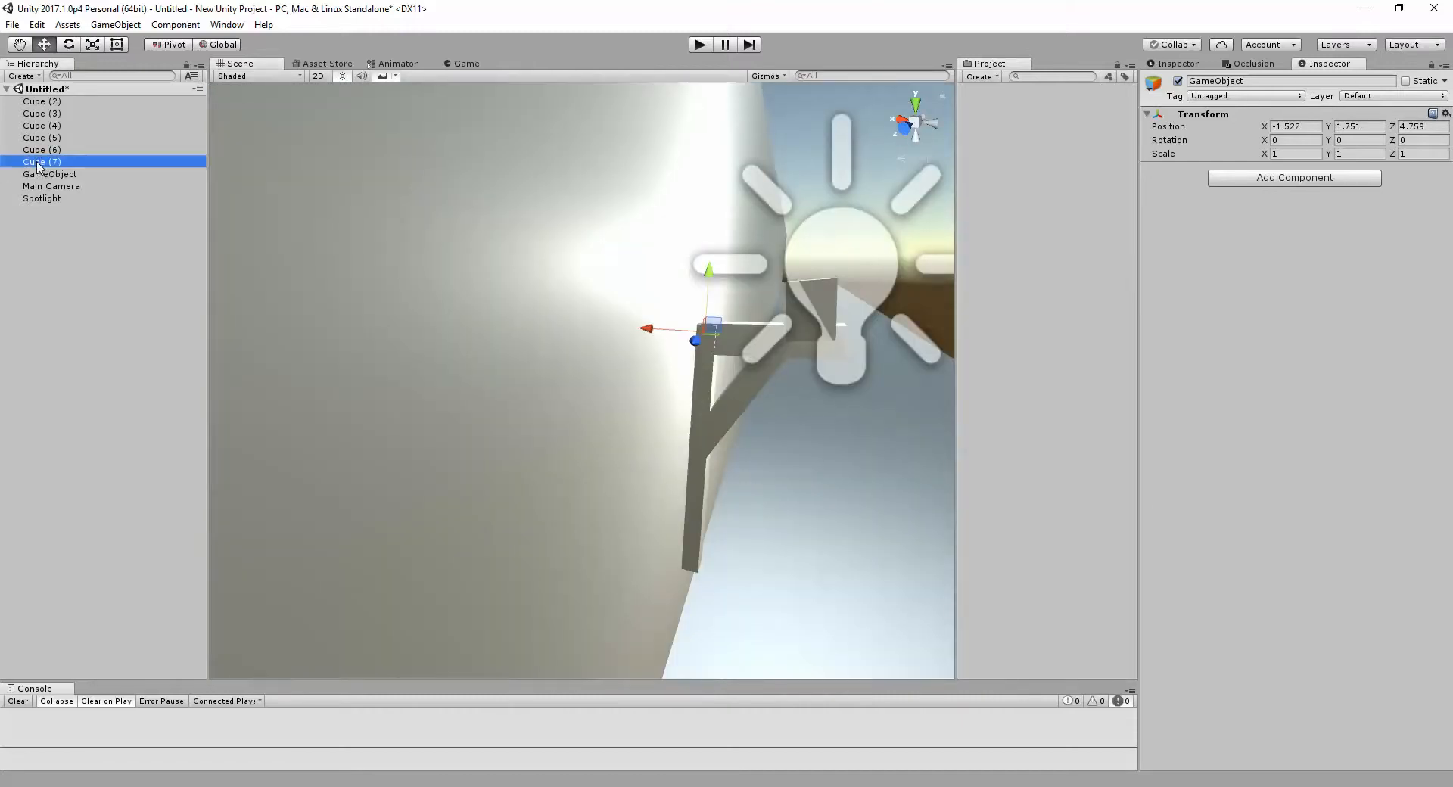
{"action": "left_click", "coordinate": [33, 150], "text": "shift"}
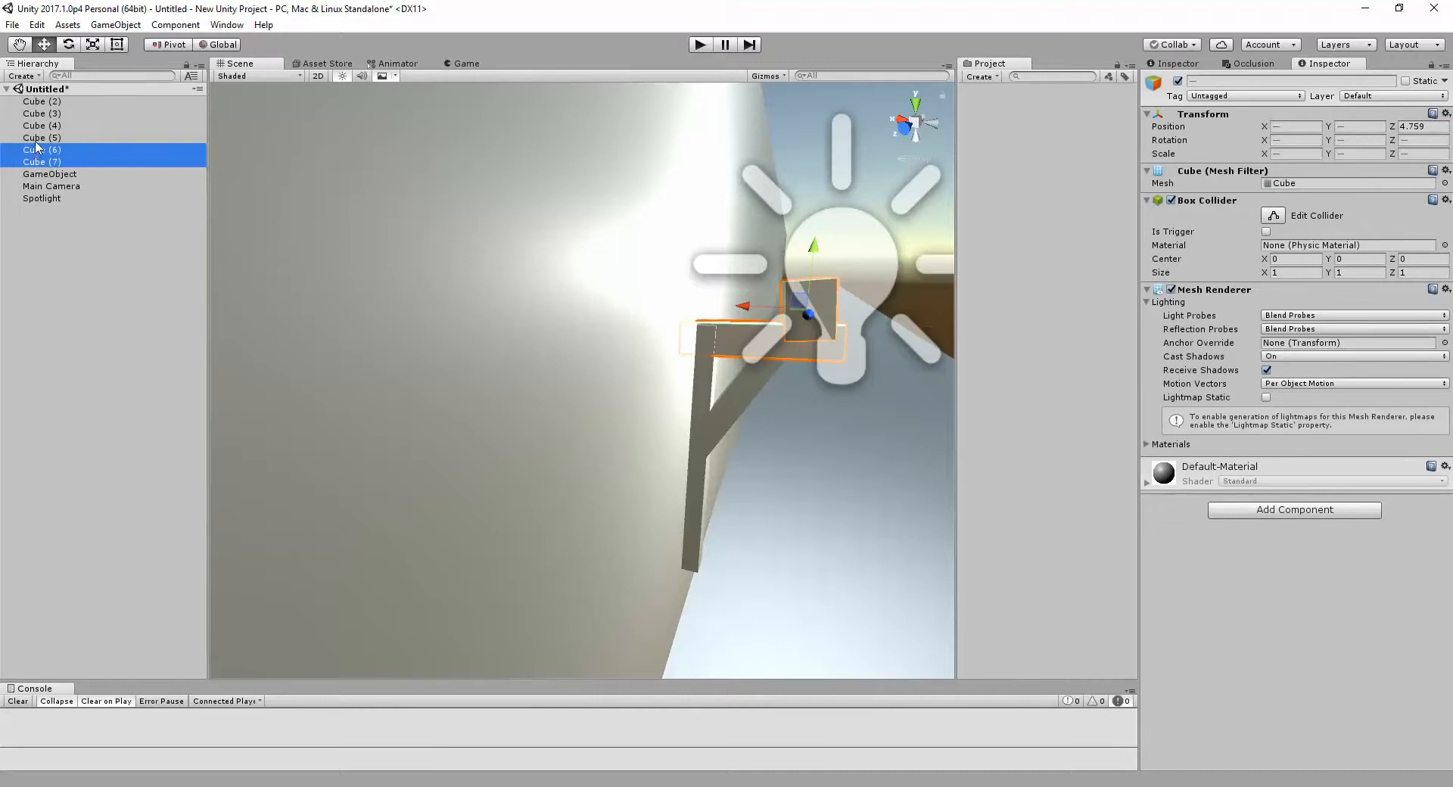
{"action": "left_click", "coordinate": [35, 139], "text": "ctrl"}
{"action": "left_click", "coordinate": [38, 127], "text": "ctrl"}
{"action": "left_click", "coordinate": [38, 114], "text": "ctrl"}
{"action": "left_click", "coordinate": [39, 114], "text": "ctrl"}
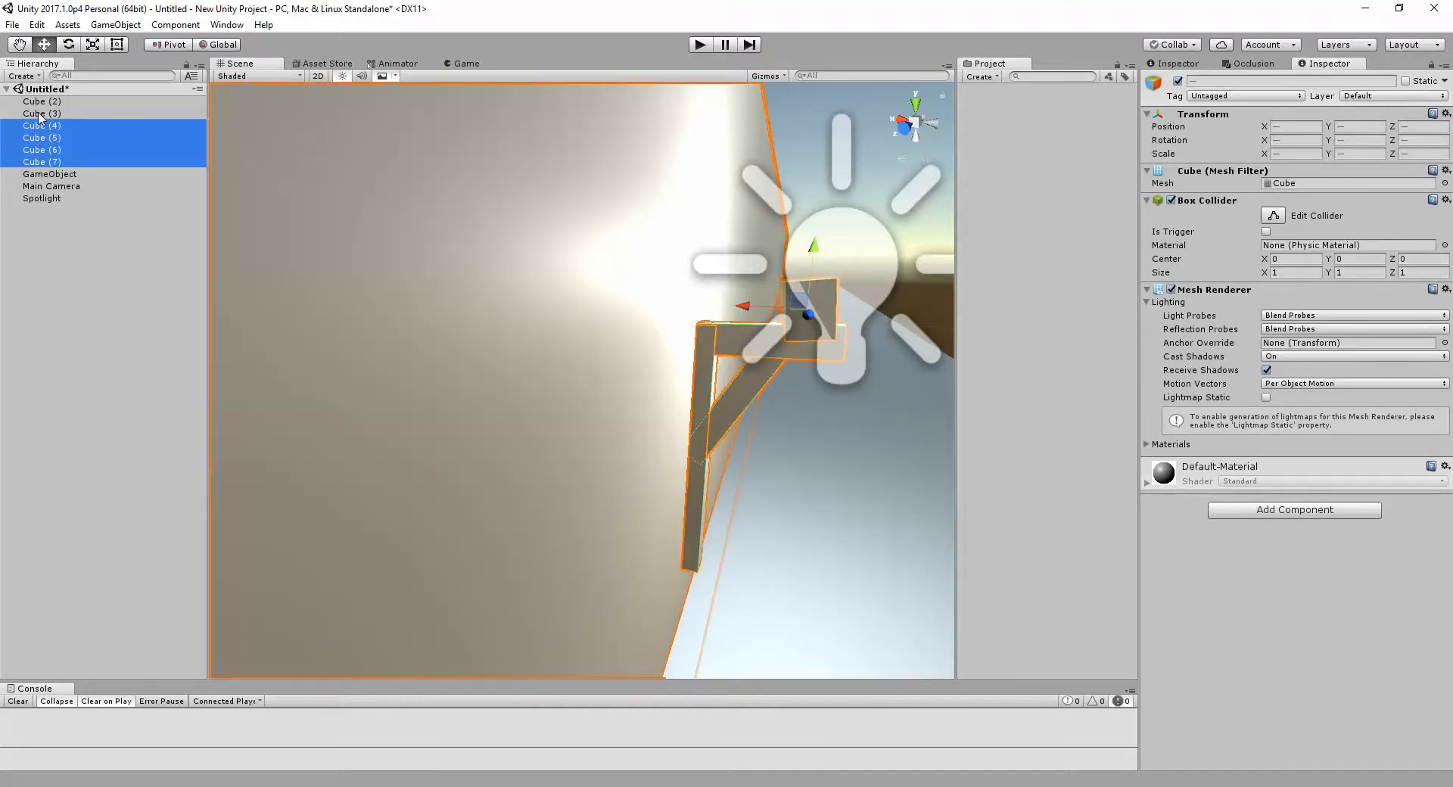
{"action": "left_click", "coordinate": [42, 199], "text": "ctrl"}
{"action": "left_click_drag", "start_coordinate": [43, 198], "coordinate": [62, 175]}
Step: Rename the lamp's parent object as Torch
{"action": "left_click", "coordinate": [73, 127]}
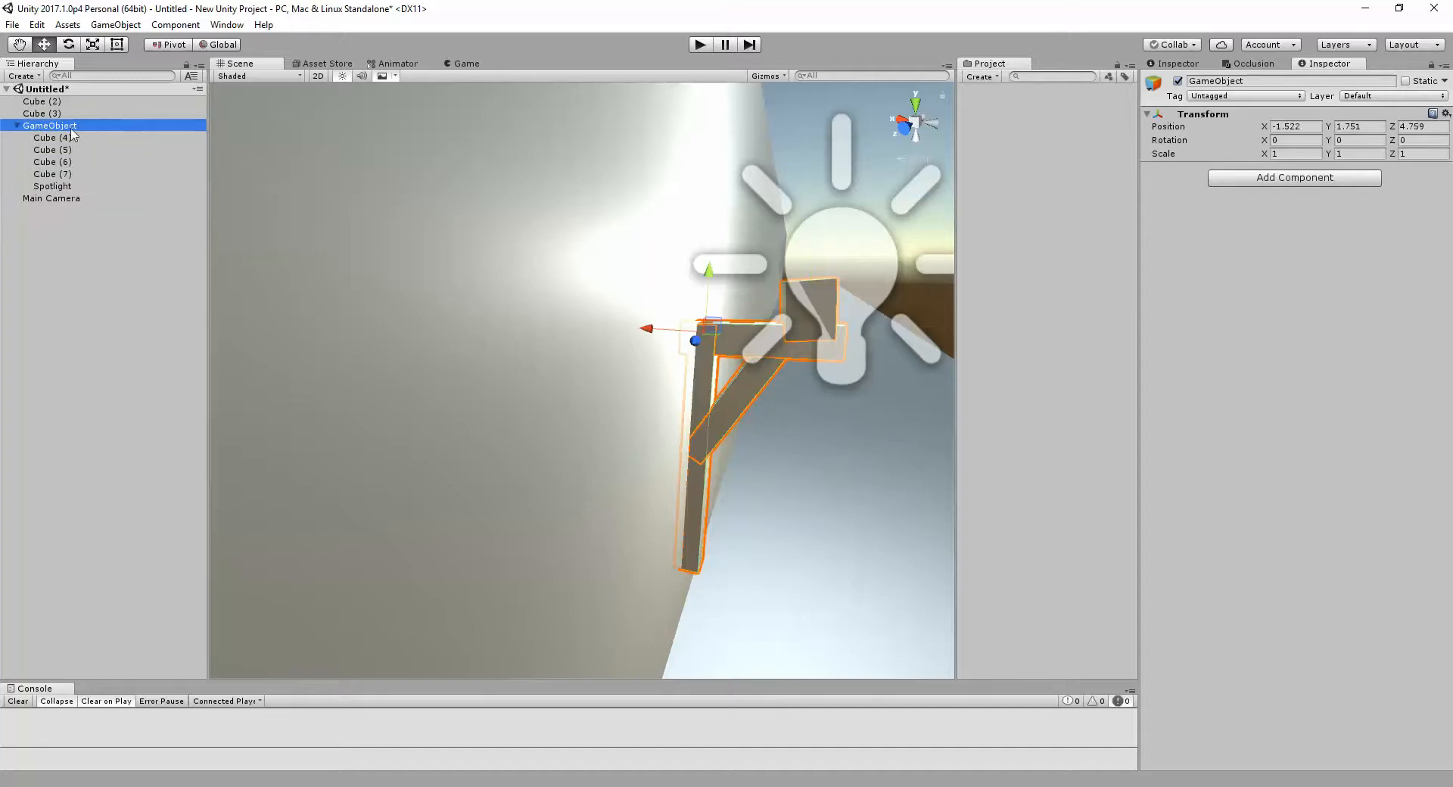
{"action": "left_click", "coordinate": [95, 129]}
{"action": "type", "text": "Torch"}
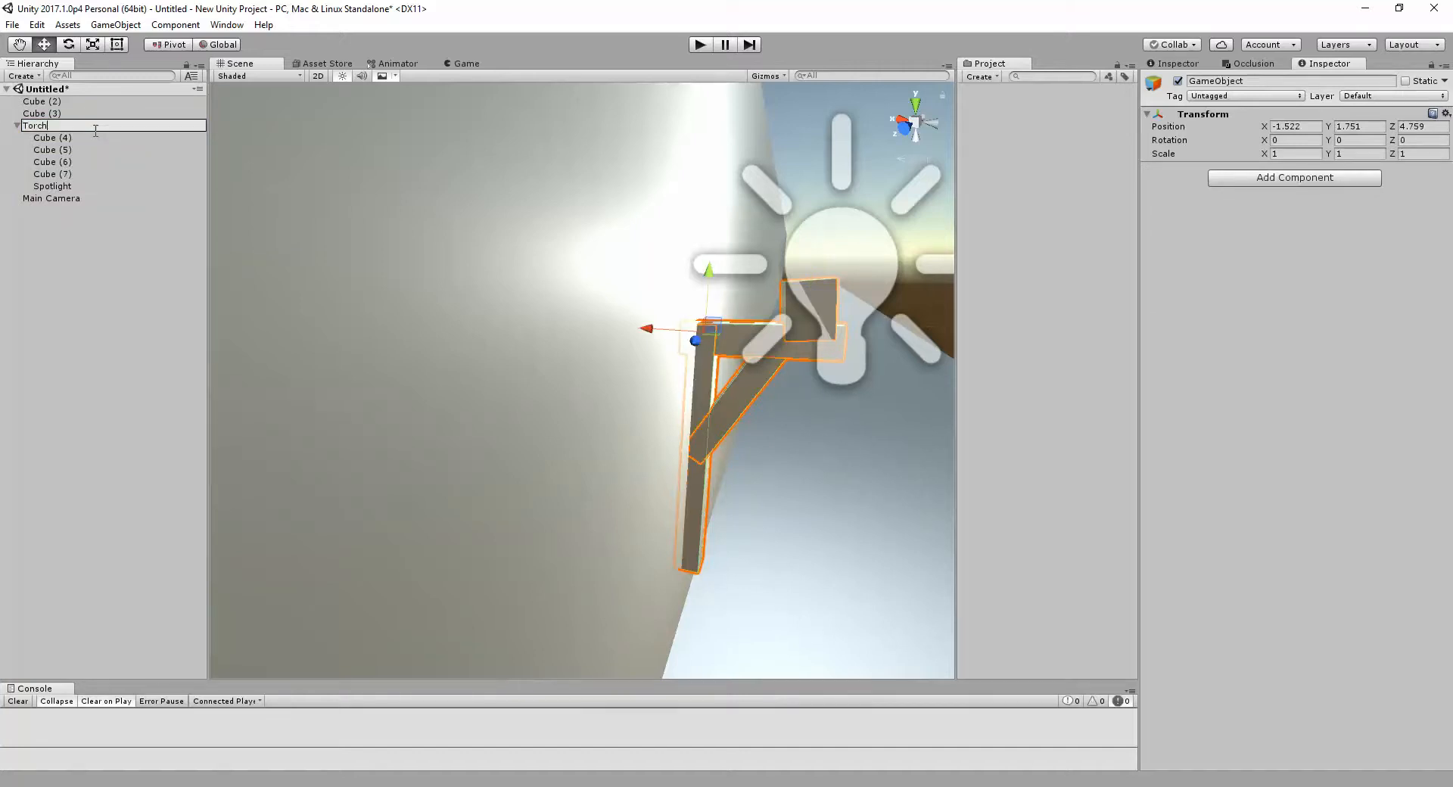
{"action": "key", "text": "Return"}
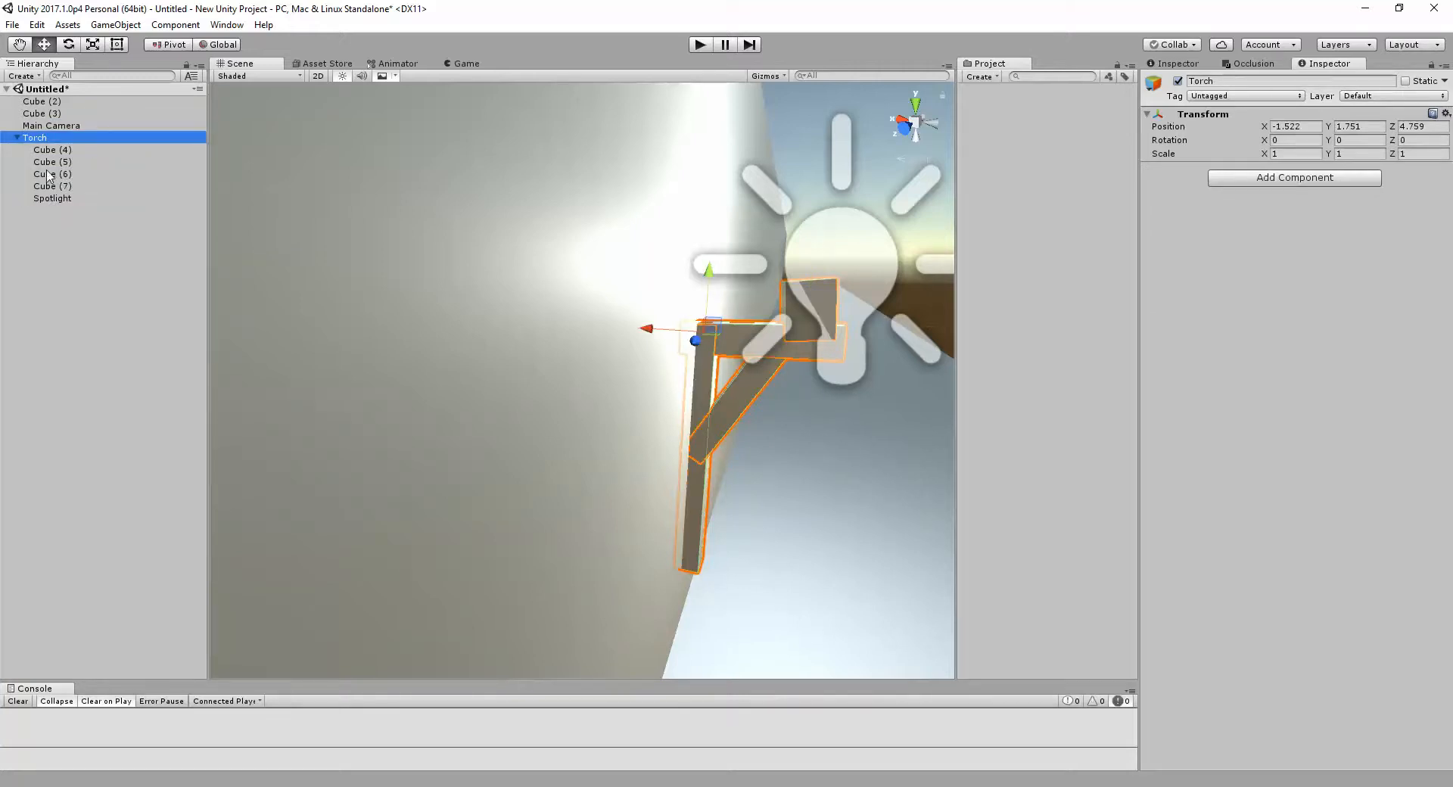
Step: Try to move the whole Torch group along the wall and undo the move
{"action": "scroll", "coordinate": [515, 454], "scroll_direction": "down", "scroll_amount": 10}
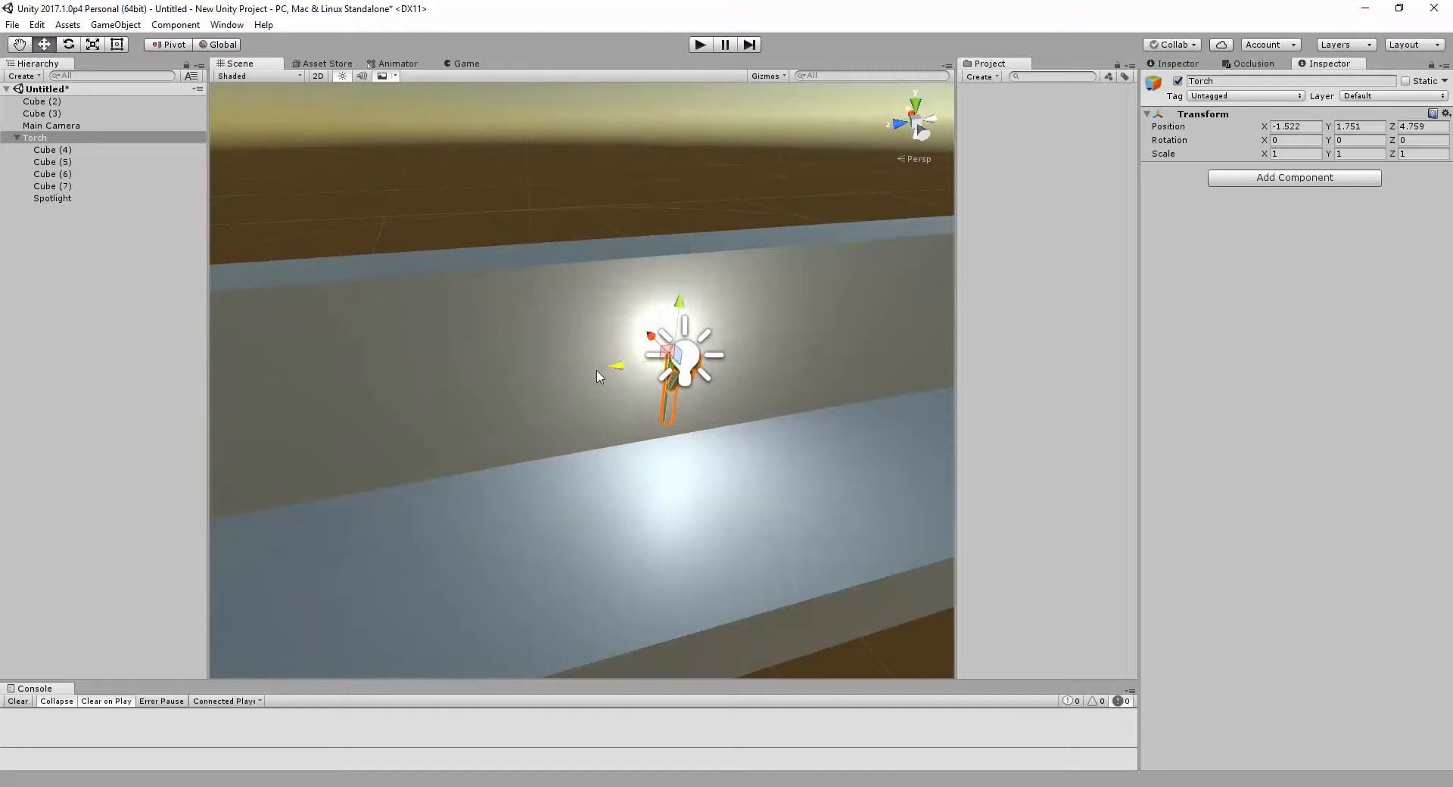
{"action": "left_click_drag", "start_coordinate": [599, 376], "coordinate": [625, 395]}
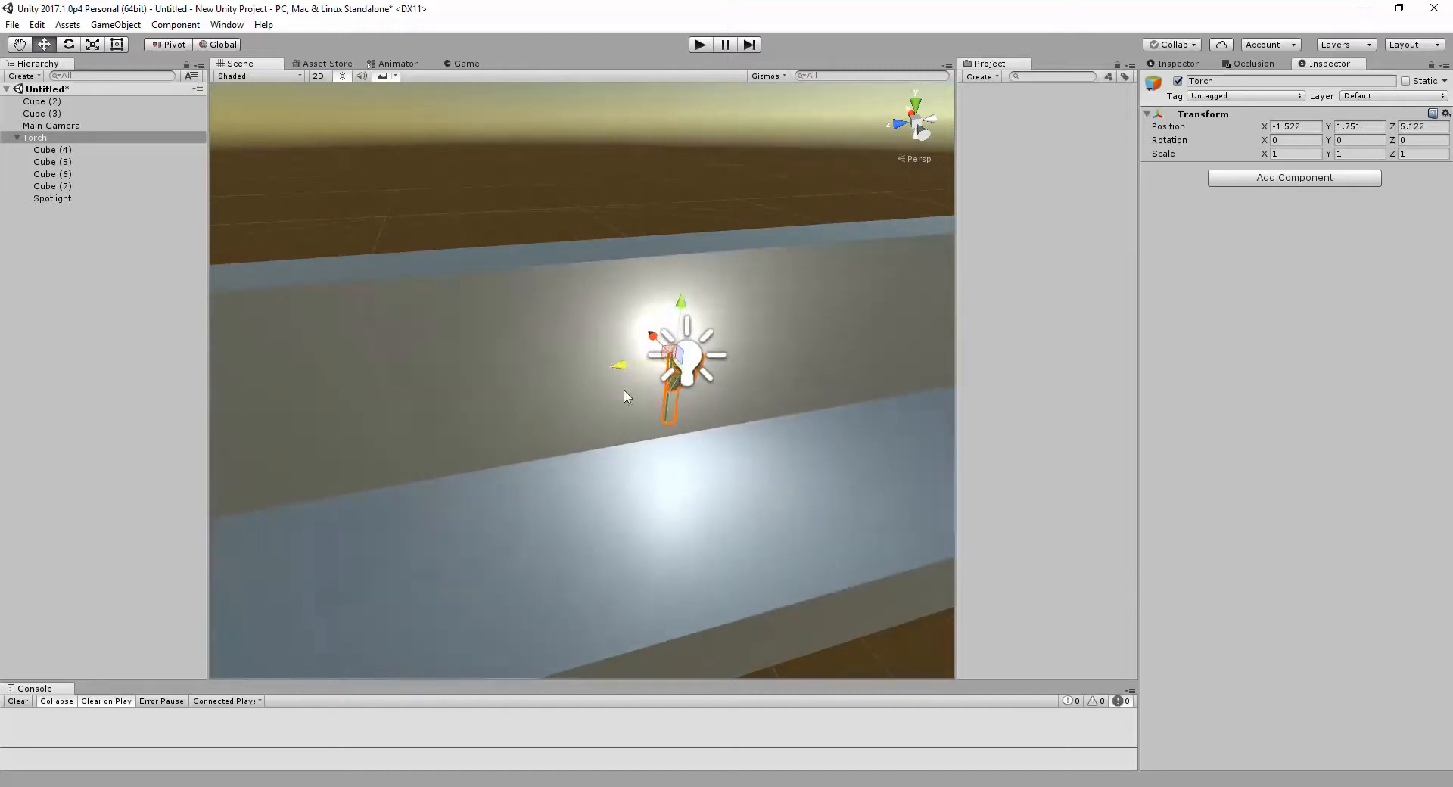
{"action": "key", "text": "ctrl+z"}
{"action": "left_click", "coordinate": [17, 138]}
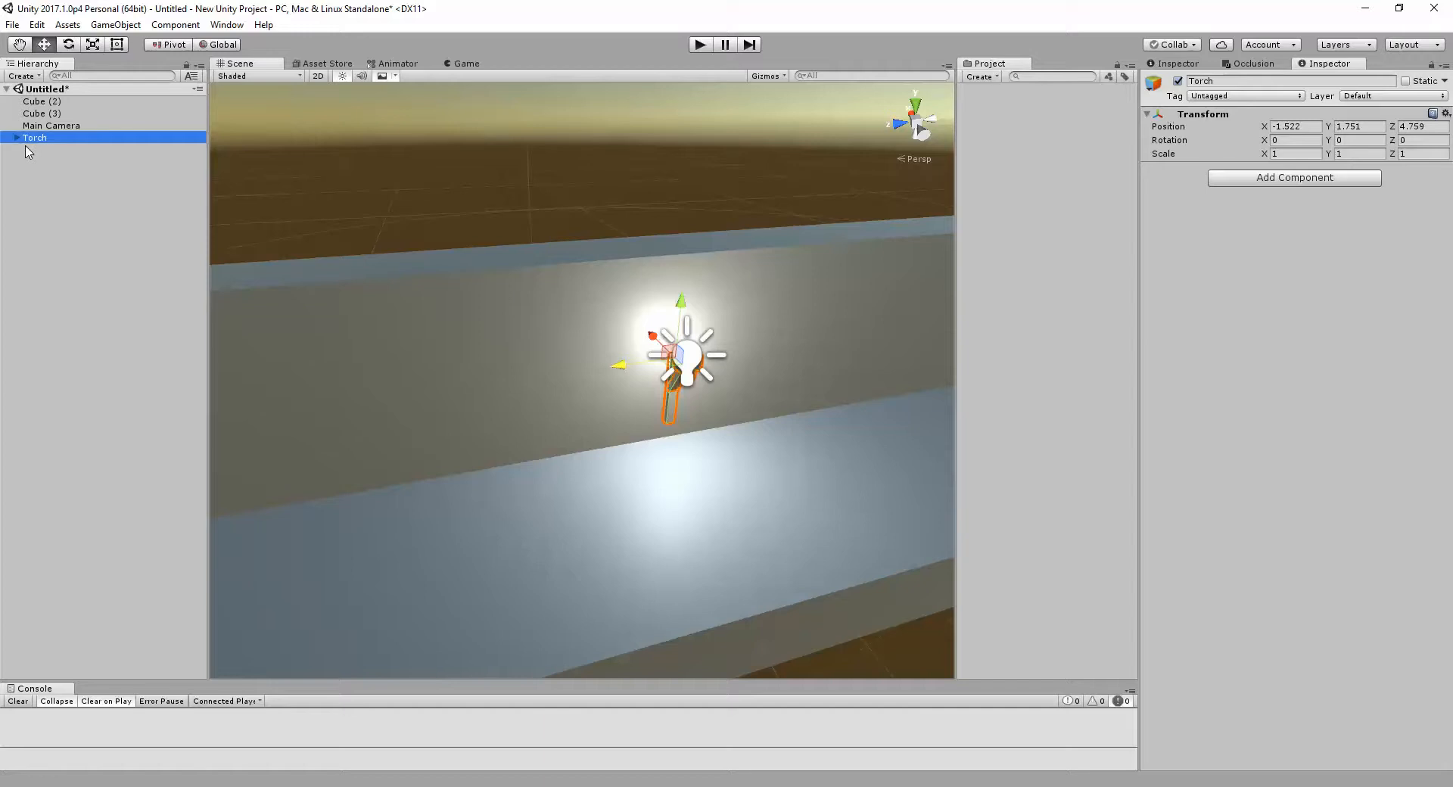
{"action": "left_click", "coordinate": [16, 137]}
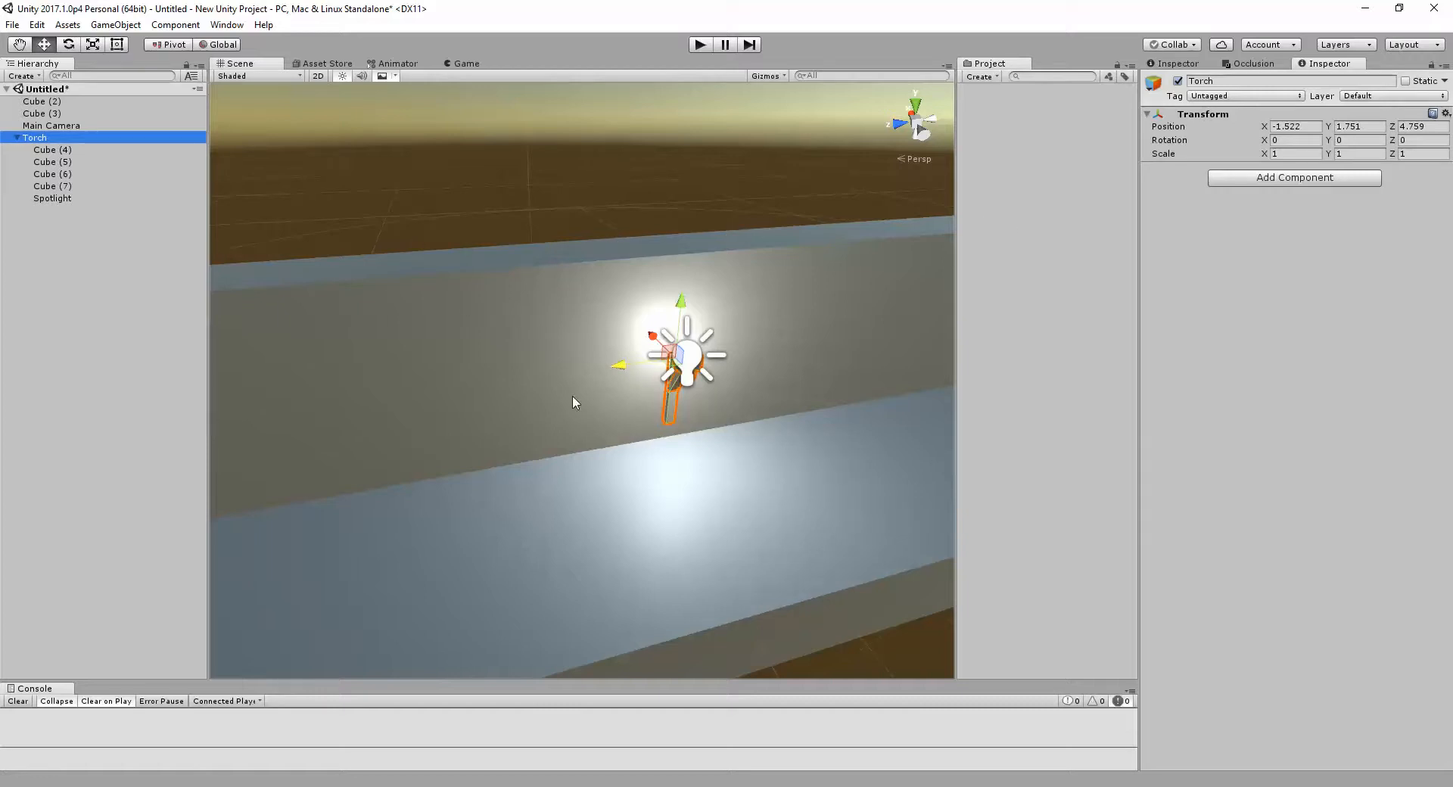
Step: Create a new folder in the project's assets
{"action": "right_click", "coordinate": [1037, 139]}
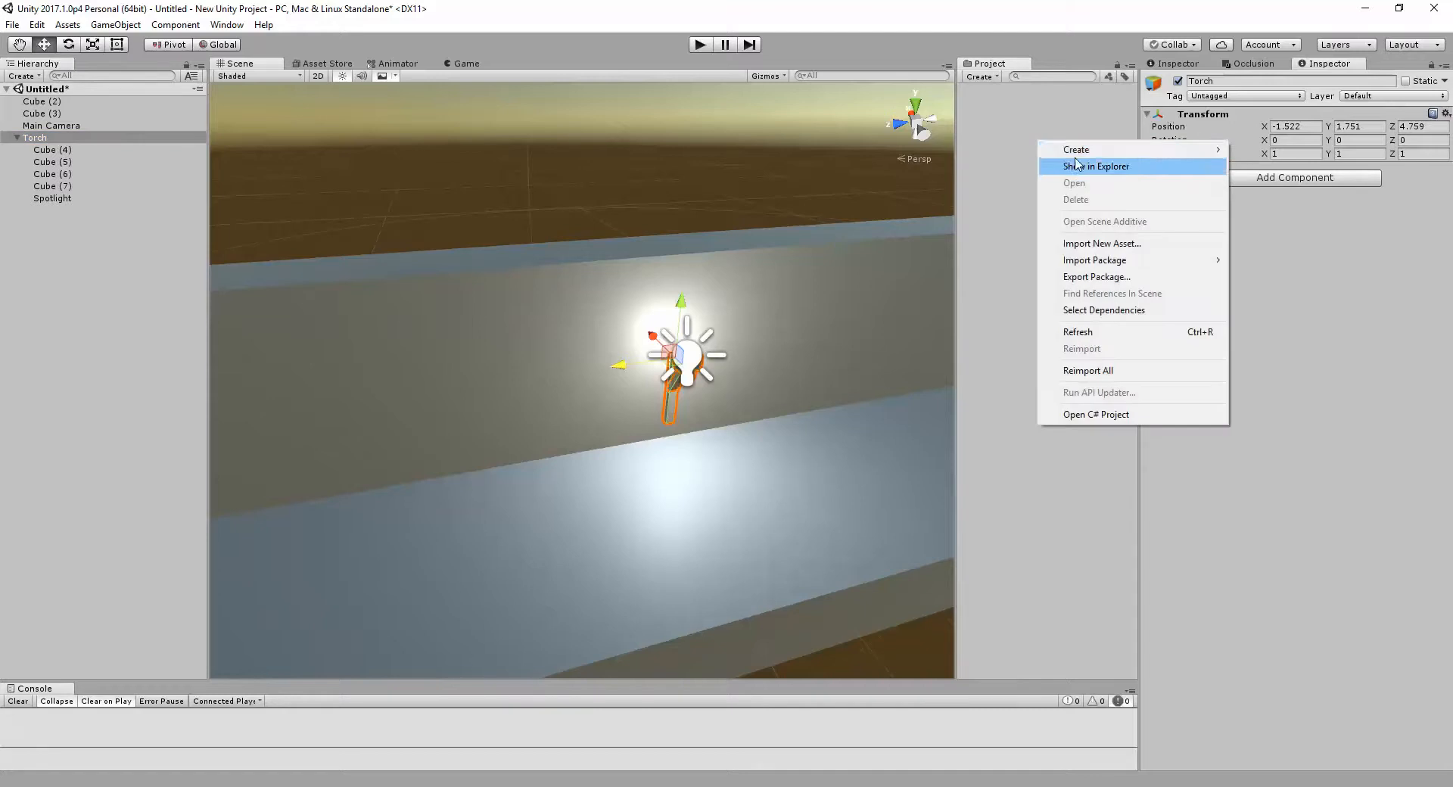
{"action": "right_click", "coordinate": [977, 136]}
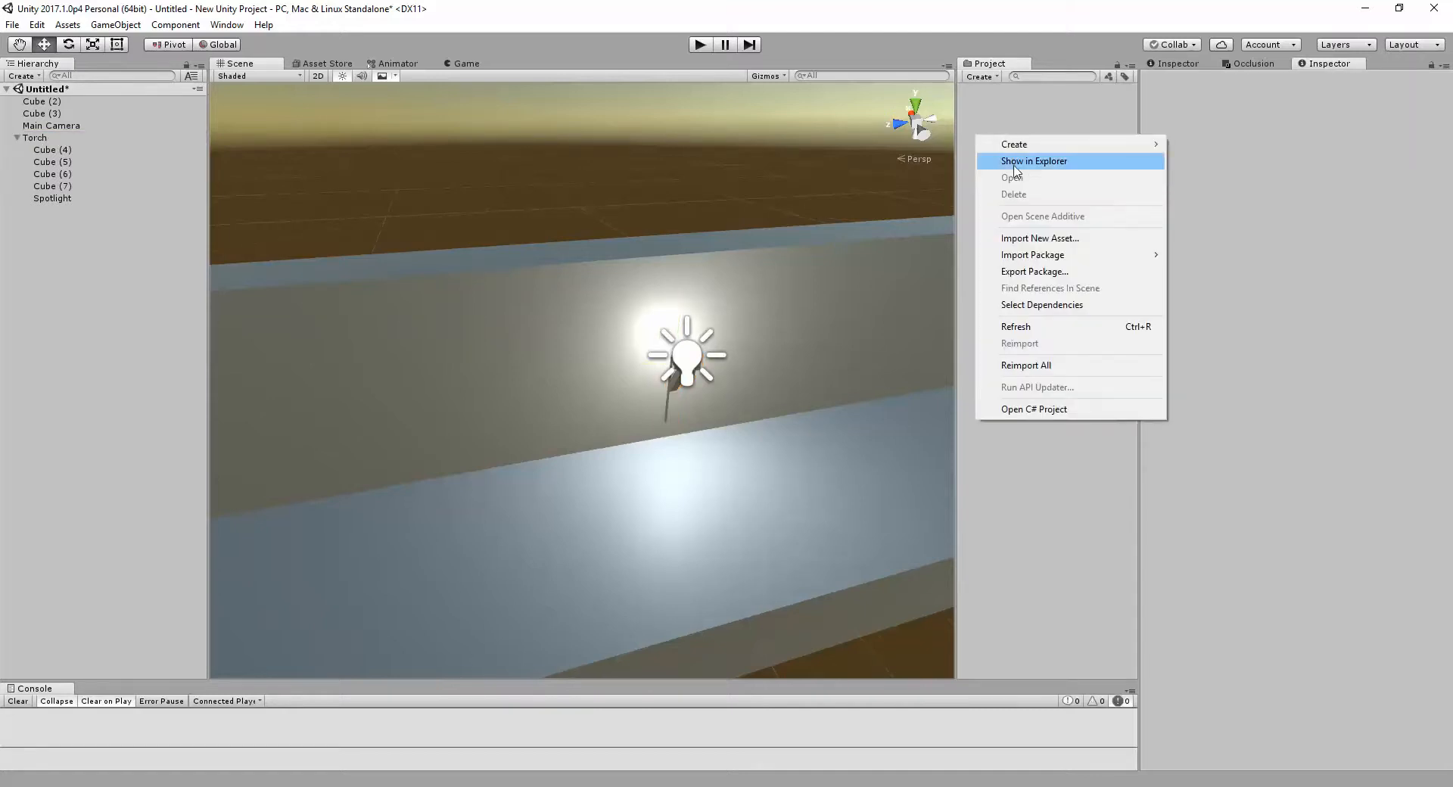
{"action": "mouse_move", "coordinate": [1024, 146]}
{"action": "left_click", "coordinate": [904, 145]}
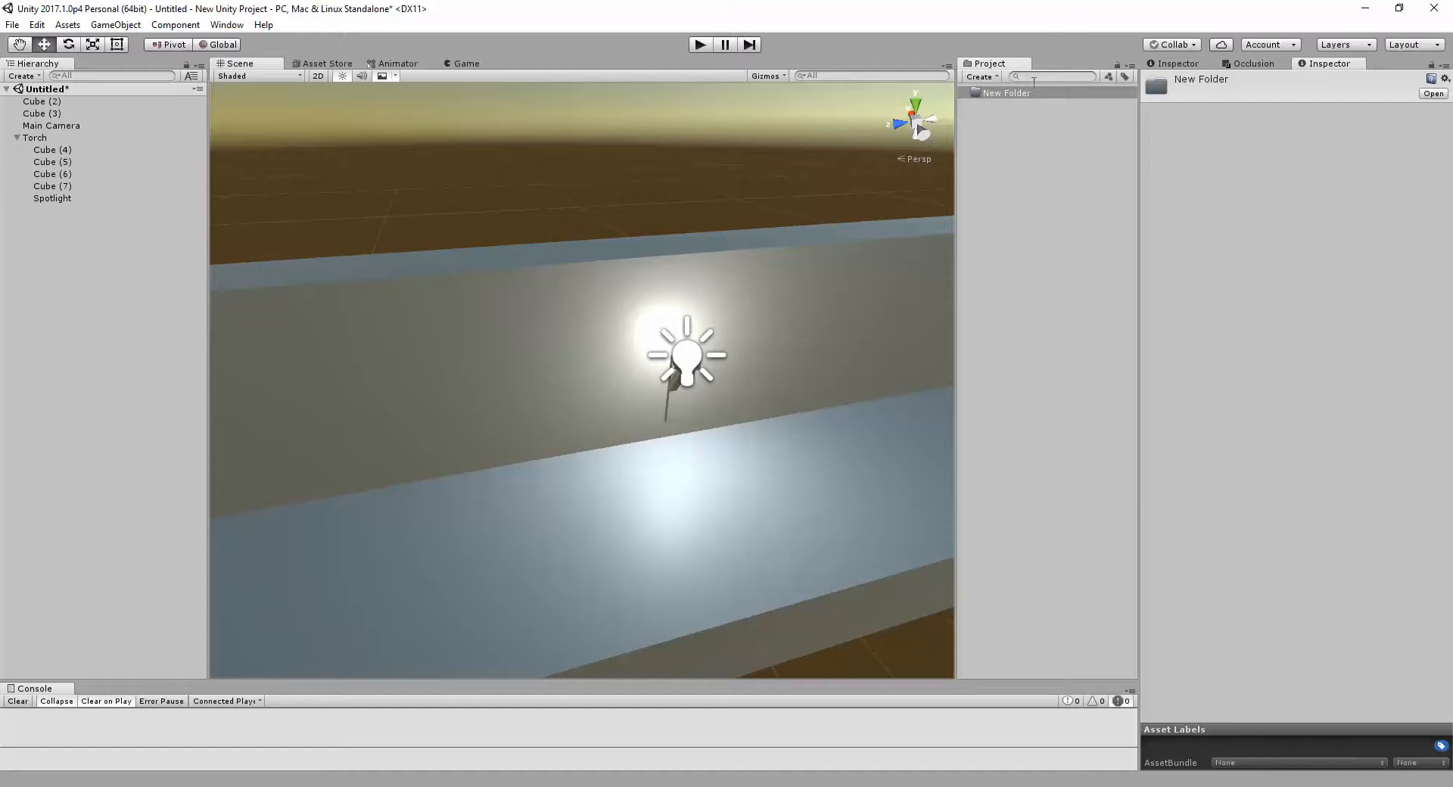
Step: Widen the project assets area beside the scene view
{"action": "right_click", "coordinate": [998, 101]}
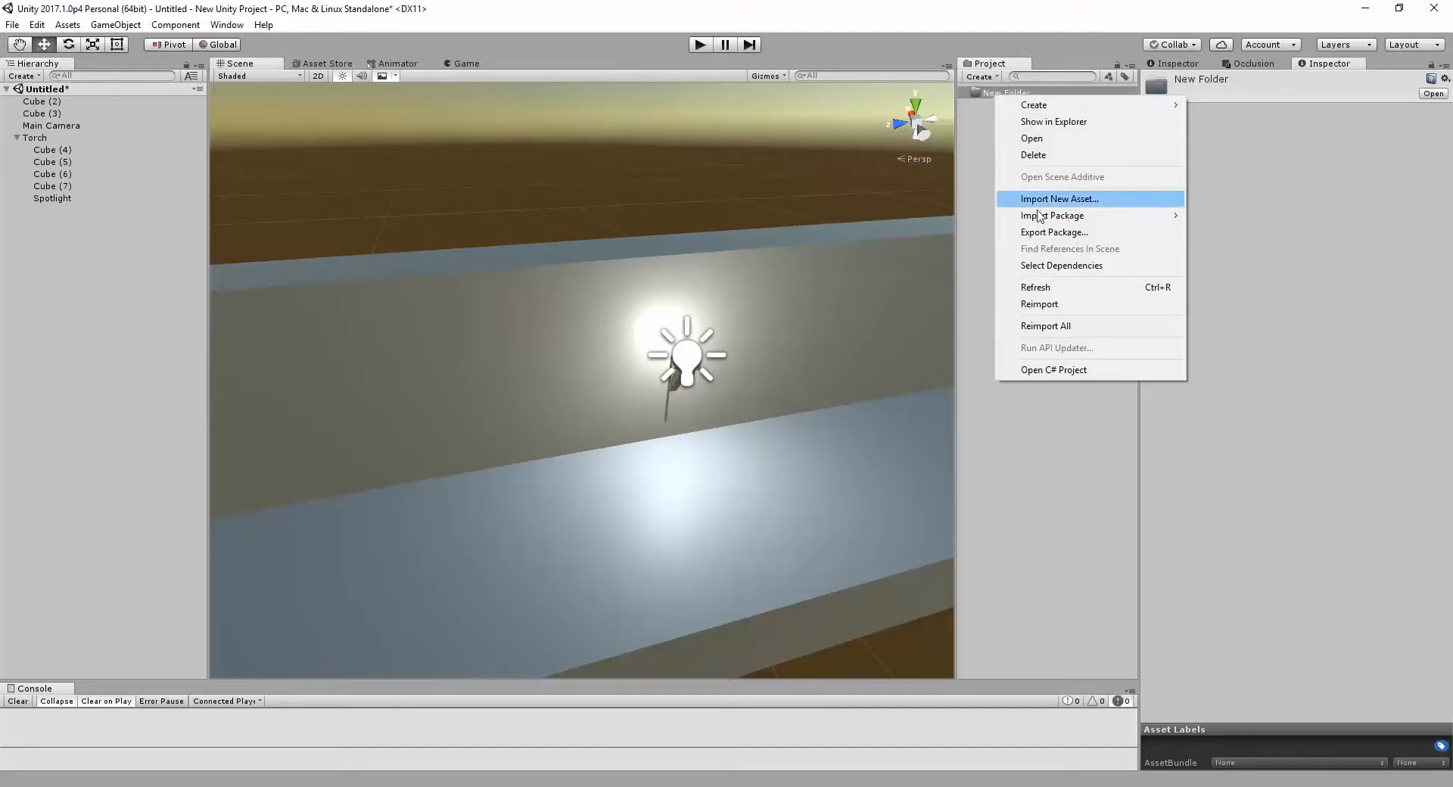
{"action": "left_click", "coordinate": [990, 208]}
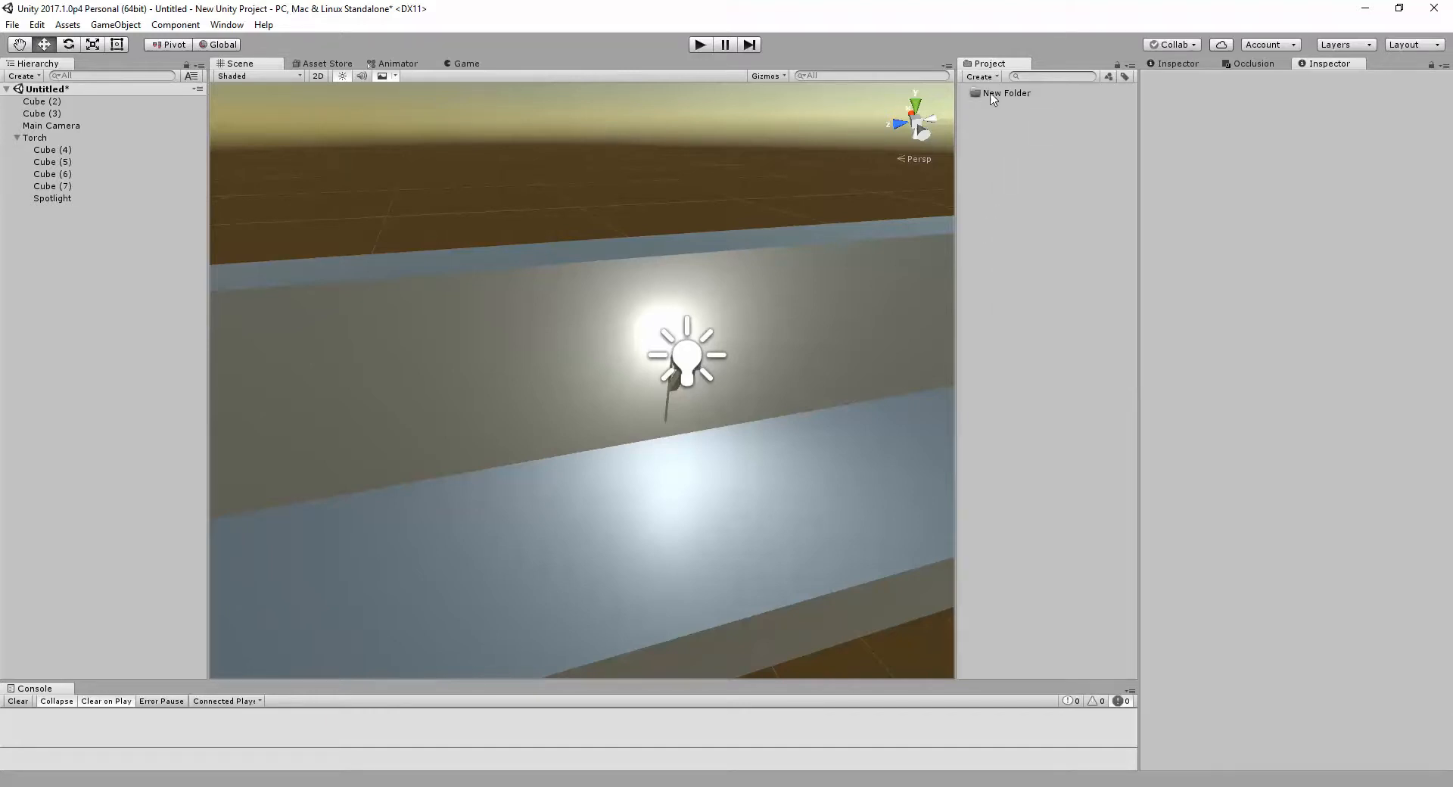
{"action": "left_click", "coordinate": [1008, 94]}
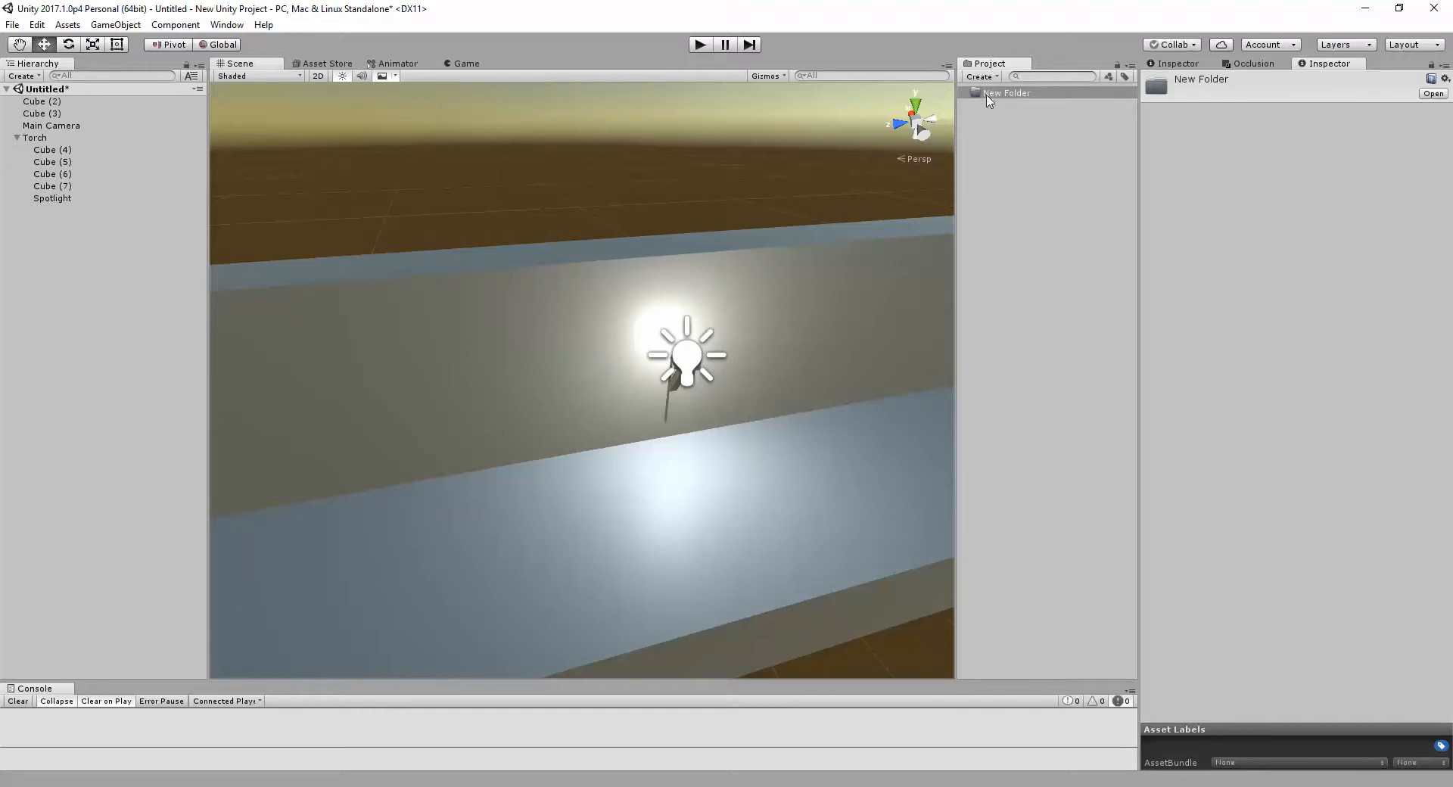
{"action": "left_click_drag", "start_coordinate": [956, 127], "coordinate": [911, 121]}
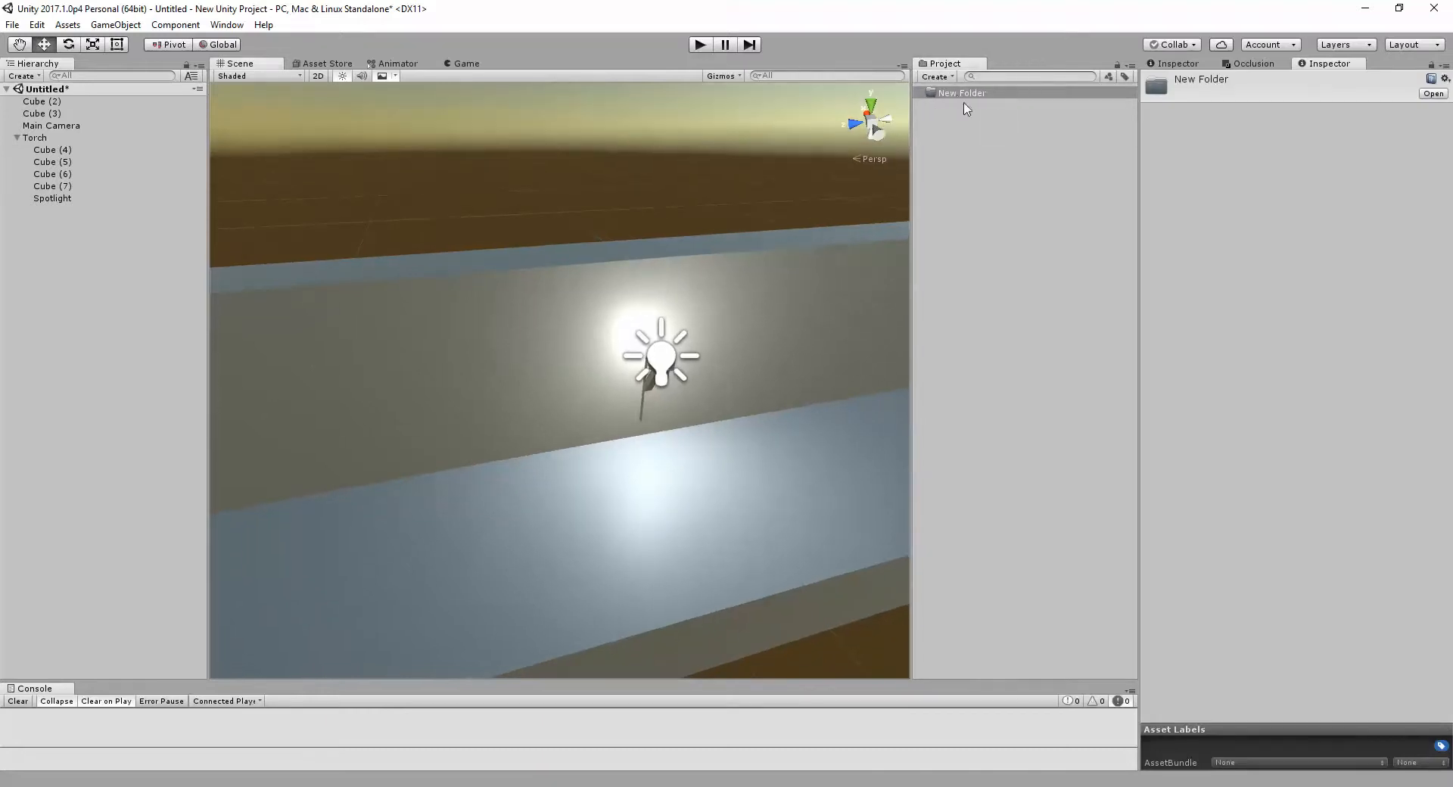
Step: Try adding a subfolder inside New Folder and delete that subfolder
{"action": "right_click", "coordinate": [965, 97]}
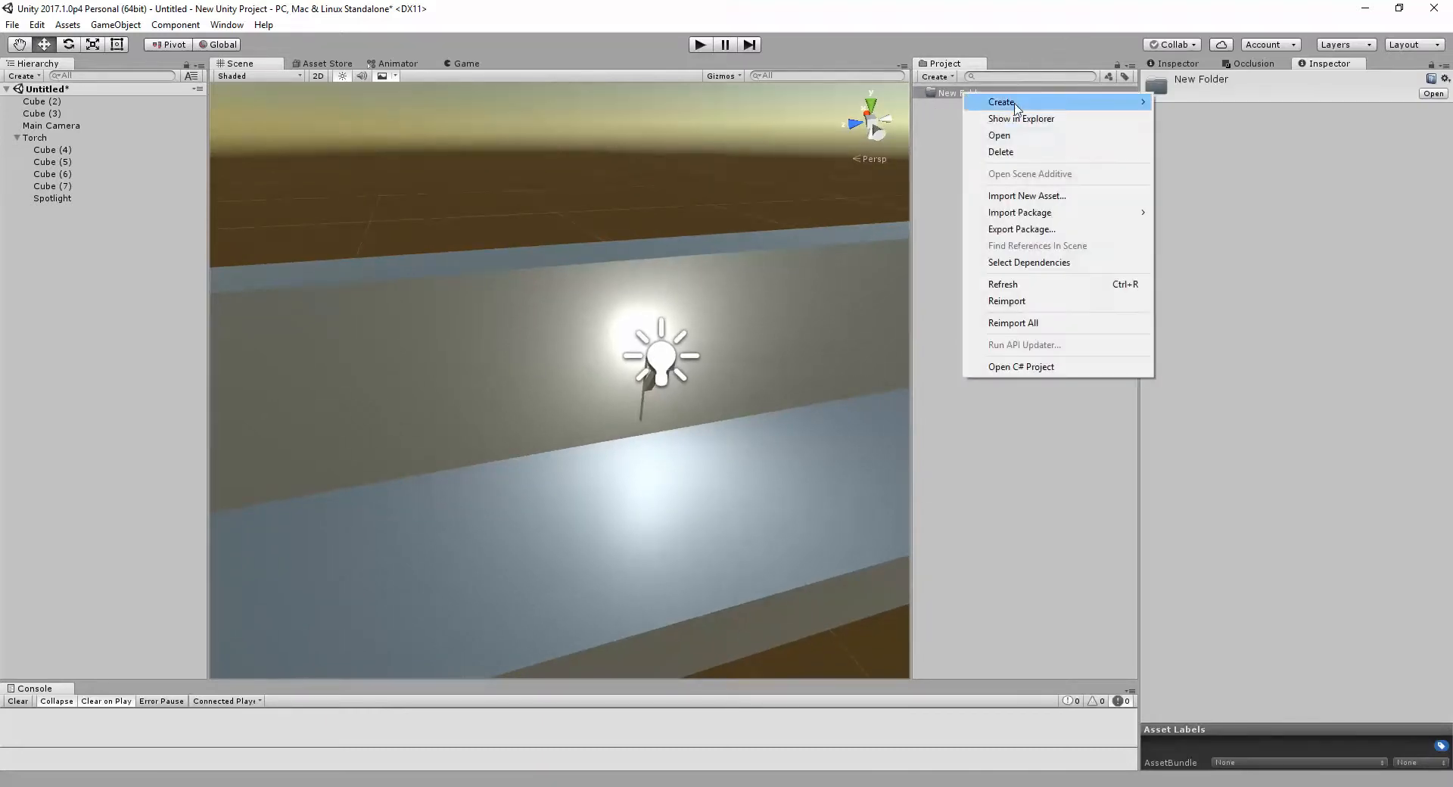
{"action": "mouse_move", "coordinate": [1012, 110]}
{"action": "left_click", "coordinate": [874, 102]}
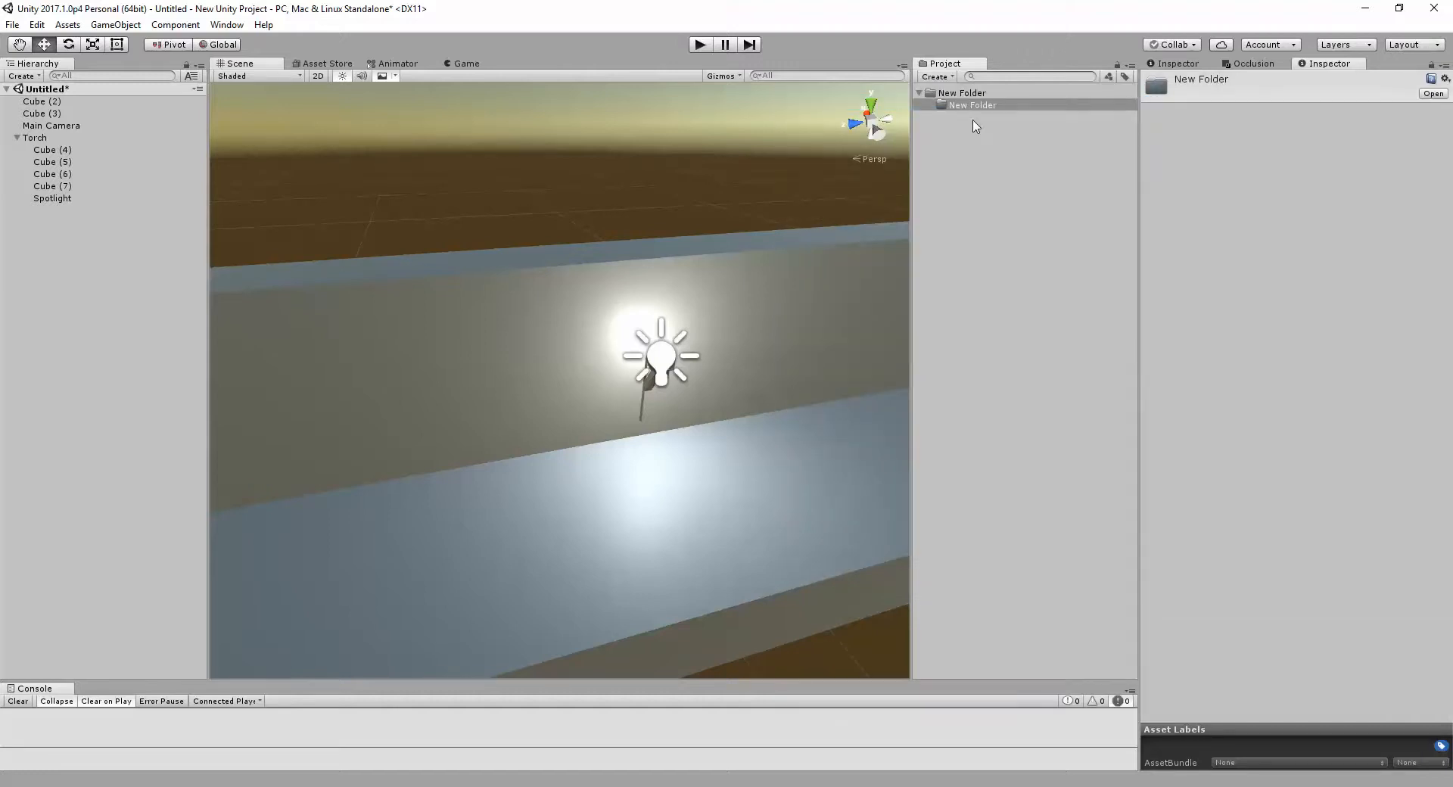
{"action": "key", "text": "Delete"}
{"action": "key", "text": "Escape"}
{"action": "left_click", "coordinate": [962, 92]}
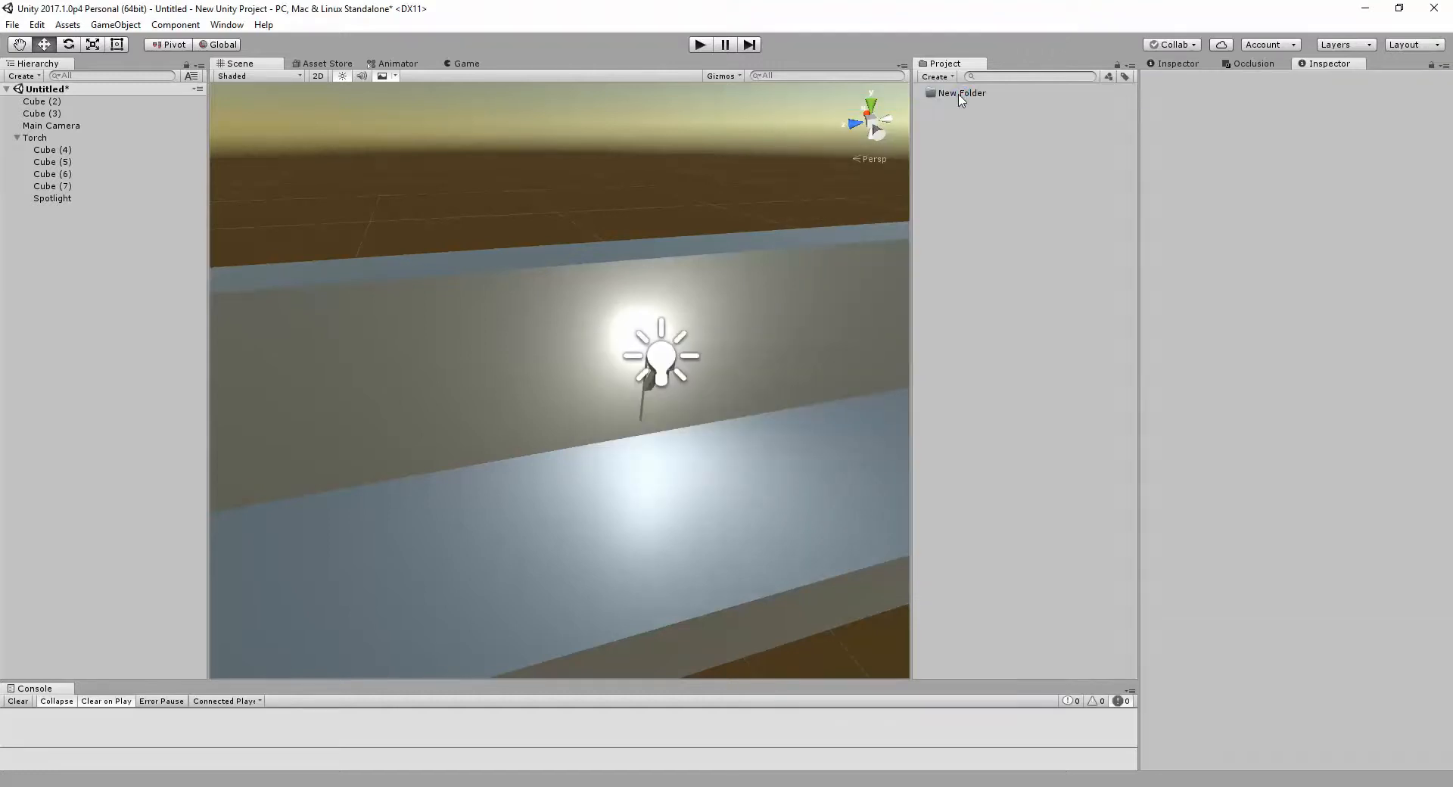
{"action": "right_click", "coordinate": [974, 92]}
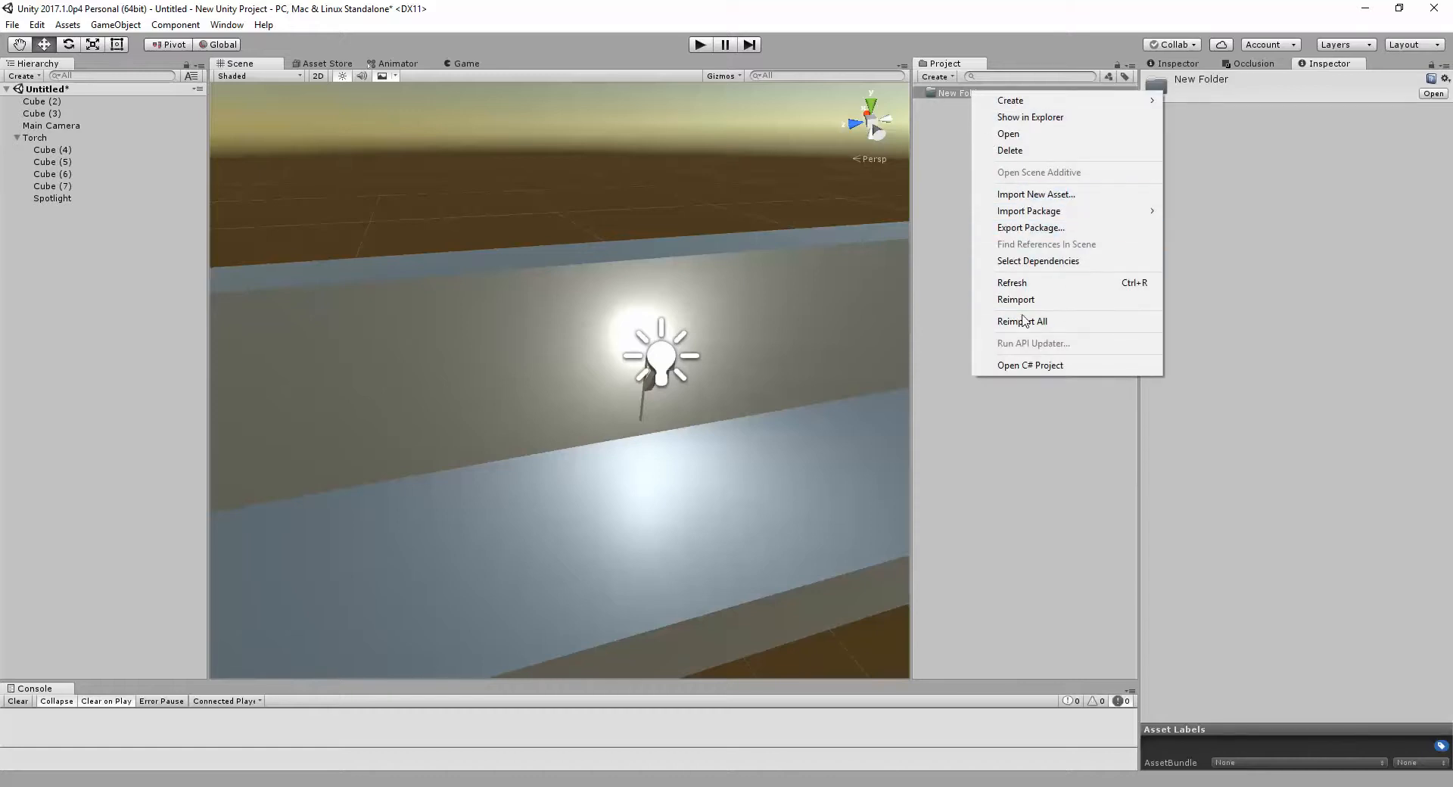
{"action": "left_click", "coordinate": [928, 171]}
{"action": "left_click", "coordinate": [955, 92]}
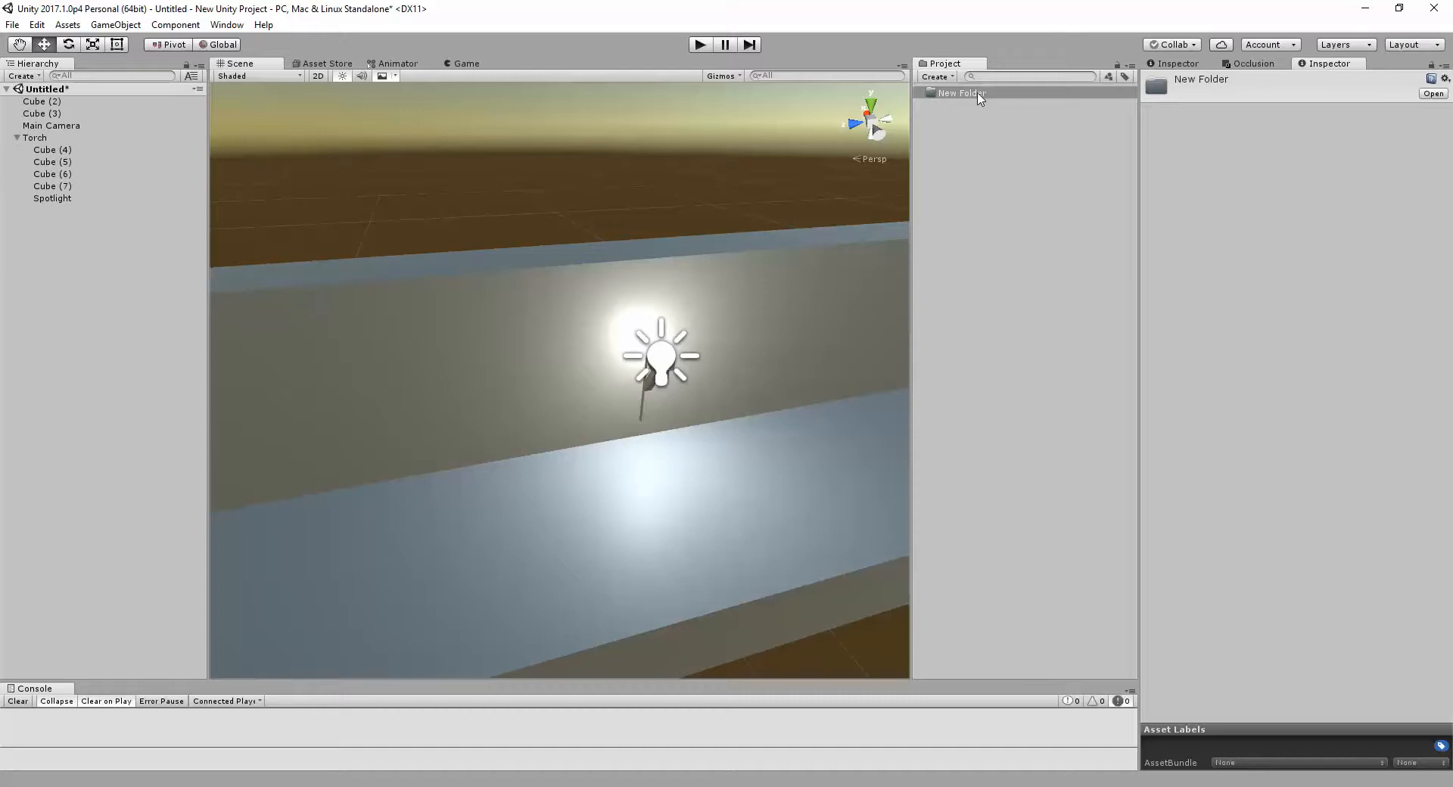
{"action": "left_click", "coordinate": [978, 218]}
{"action": "left_click", "coordinate": [963, 97]}
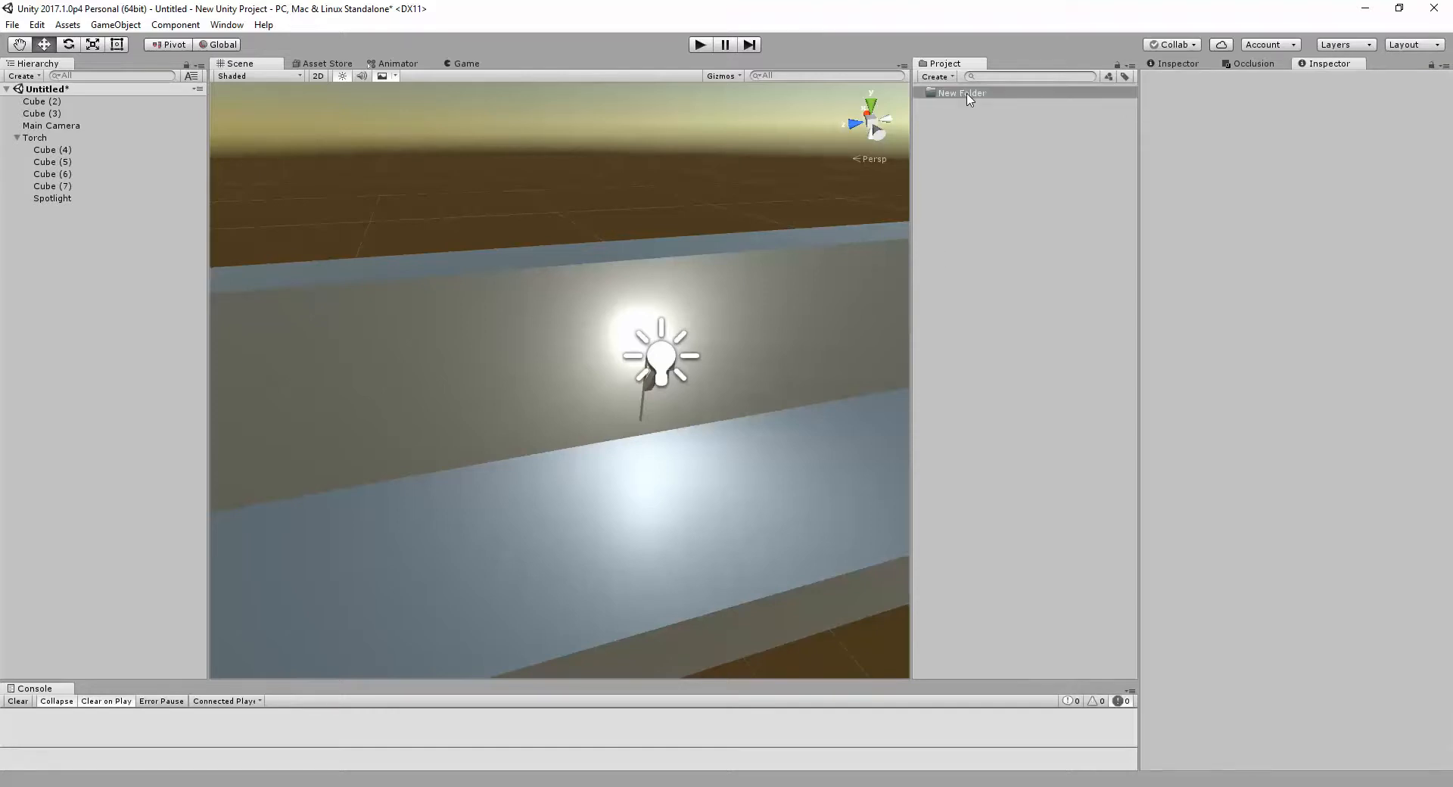
{"action": "left_click", "coordinate": [965, 261]}
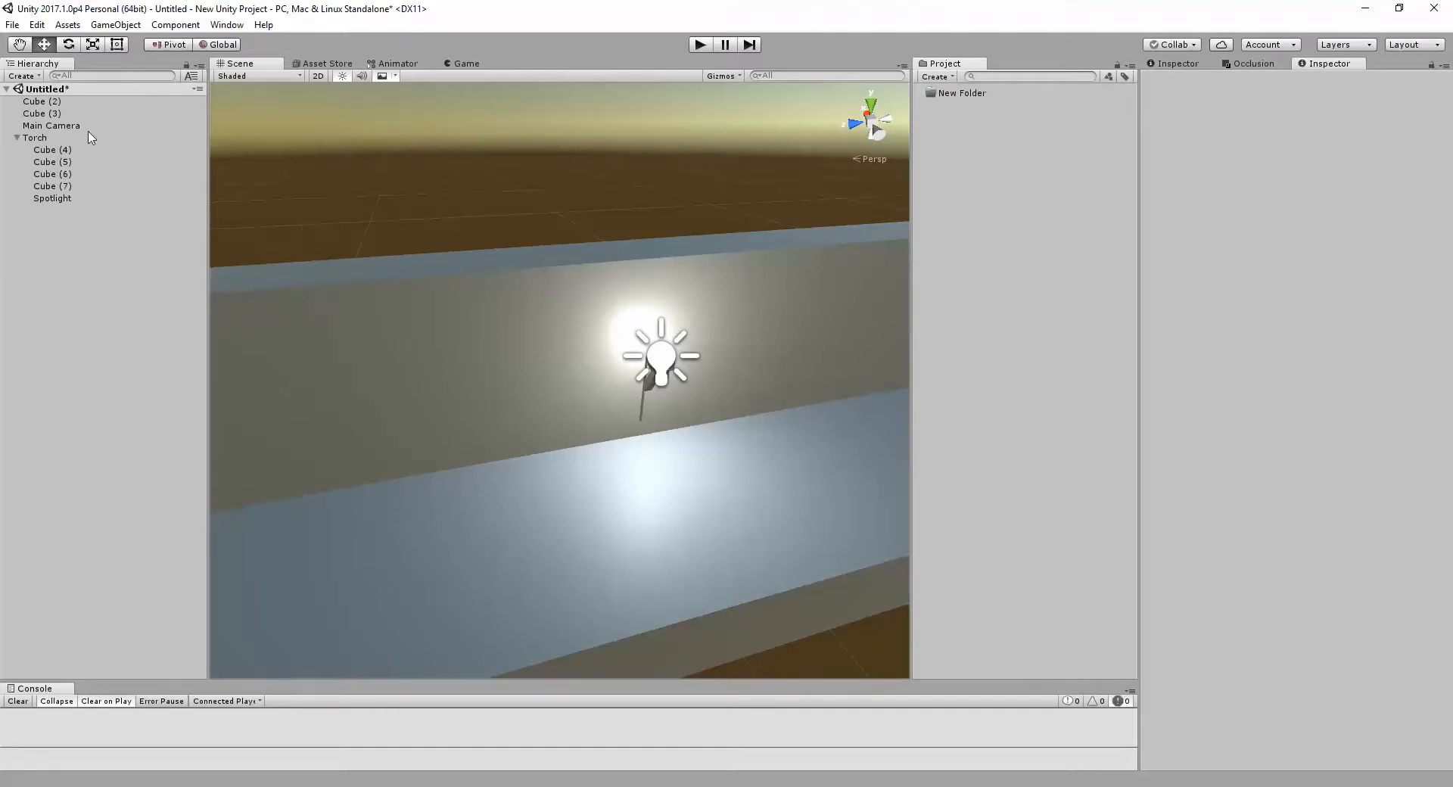
Step: Save the Torch group as a prefab in New Folder and rotate its preview to inspect the bracket shape
{"action": "left_click", "coordinate": [16, 140]}
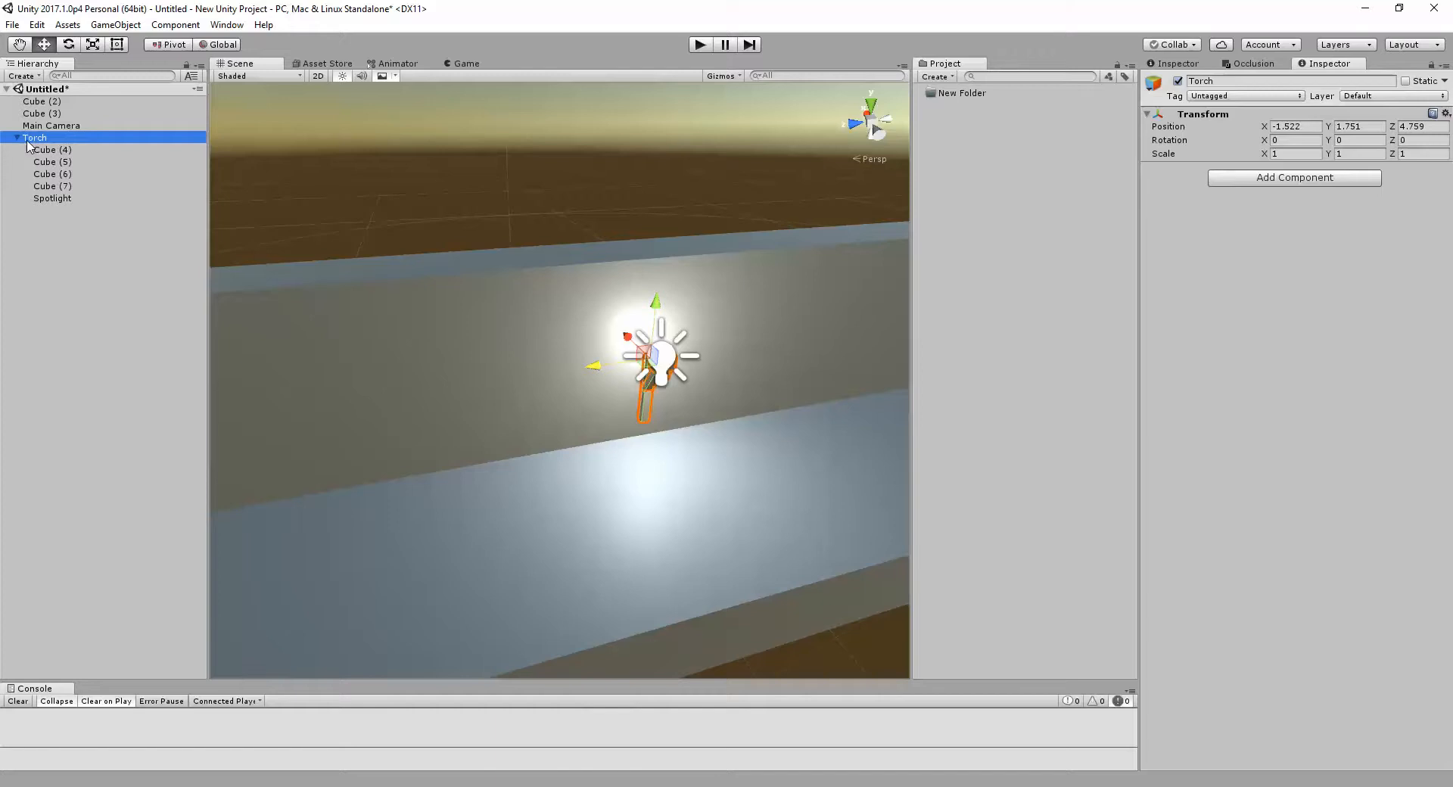
{"action": "left_click", "coordinate": [16, 138]}
{"action": "left_click", "coordinate": [16, 137]}
{"action": "left_click_drag", "start_coordinate": [34, 146], "coordinate": [950, 99]}
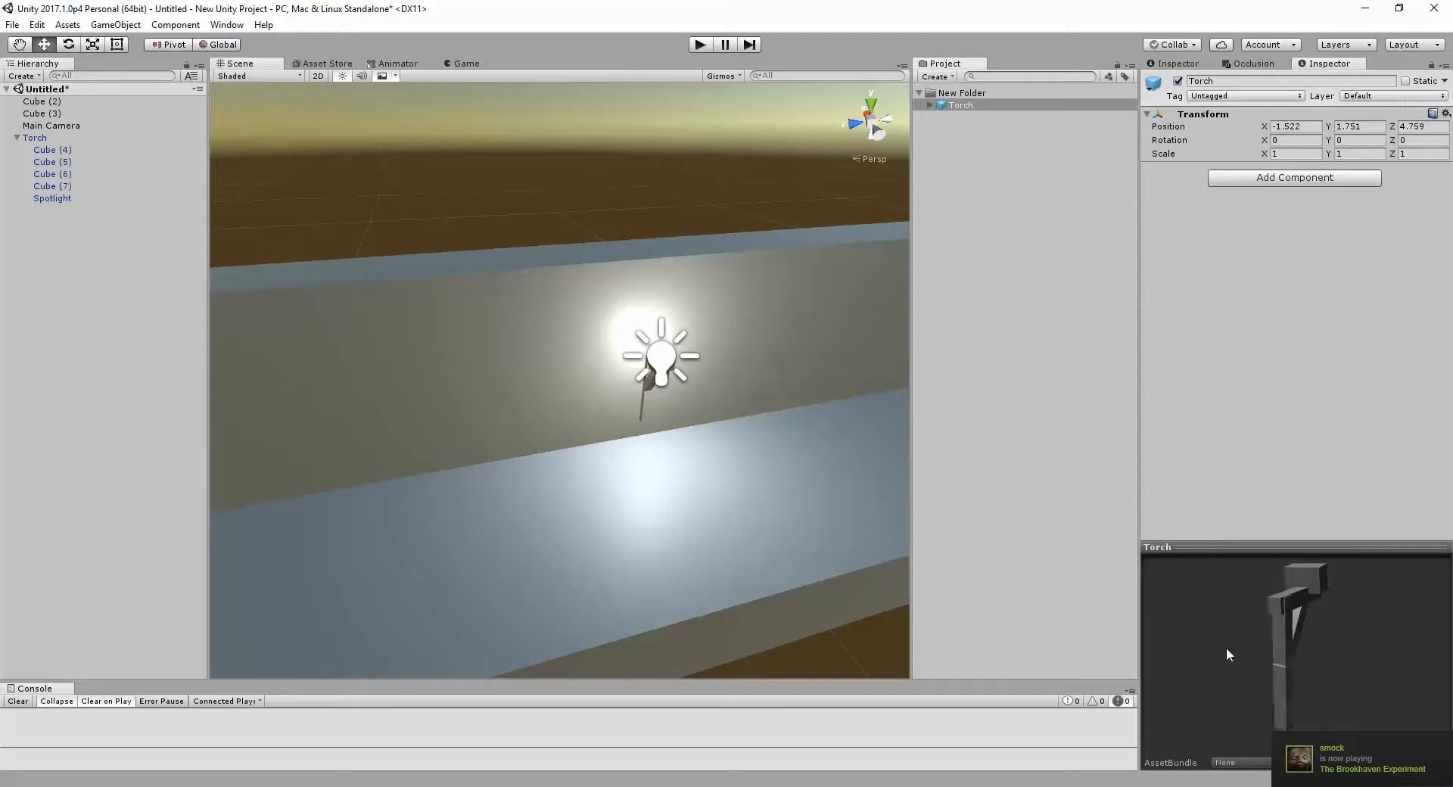
{"action": "left_click_drag", "start_coordinate": [1300, 652], "coordinate": [1211, 621]}
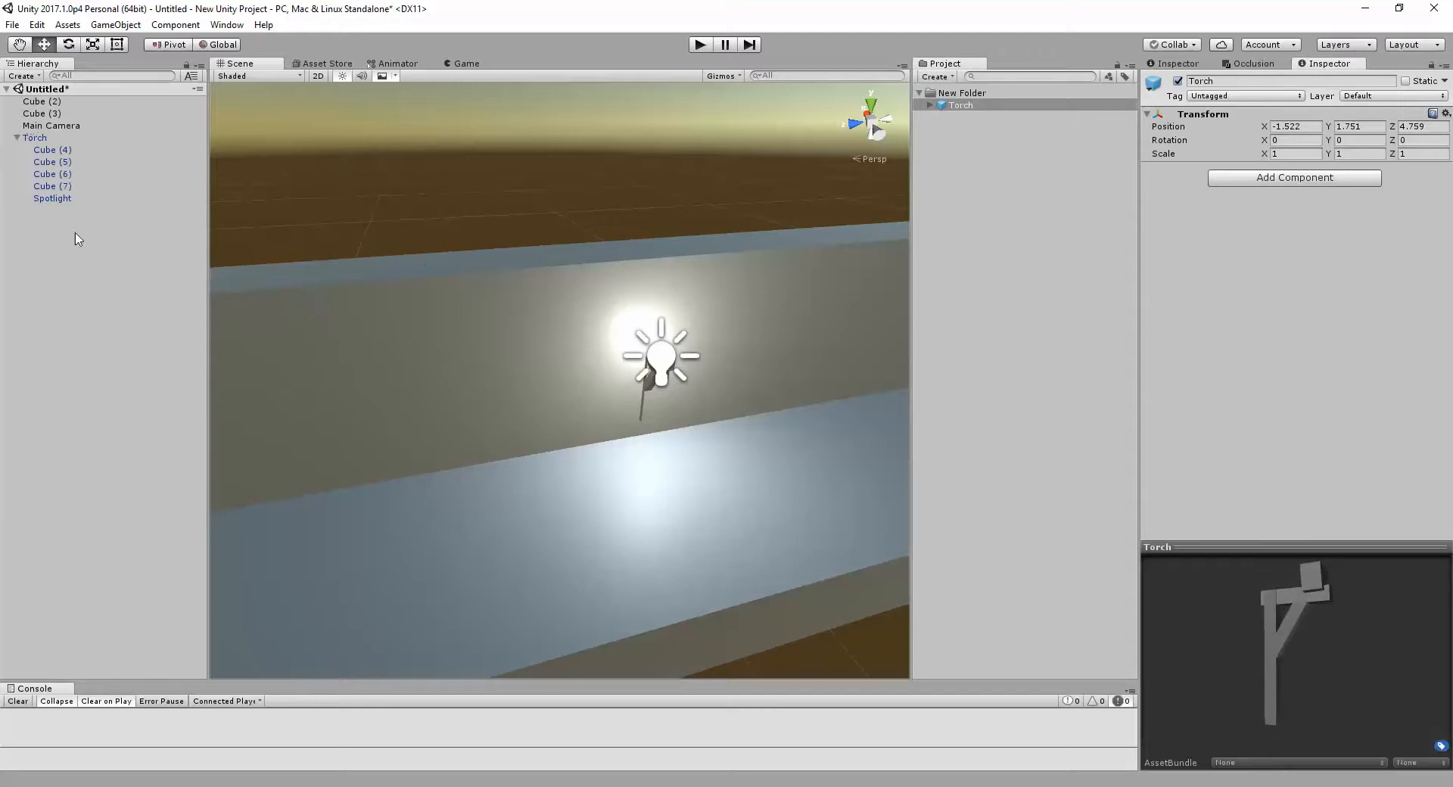
Step: Place a second instance of the Torch prefab on the wall and move it to about X -1.527, Y 1.961
{"action": "left_click", "coordinate": [17, 138]}
{"action": "left_click", "coordinate": [63, 139]}
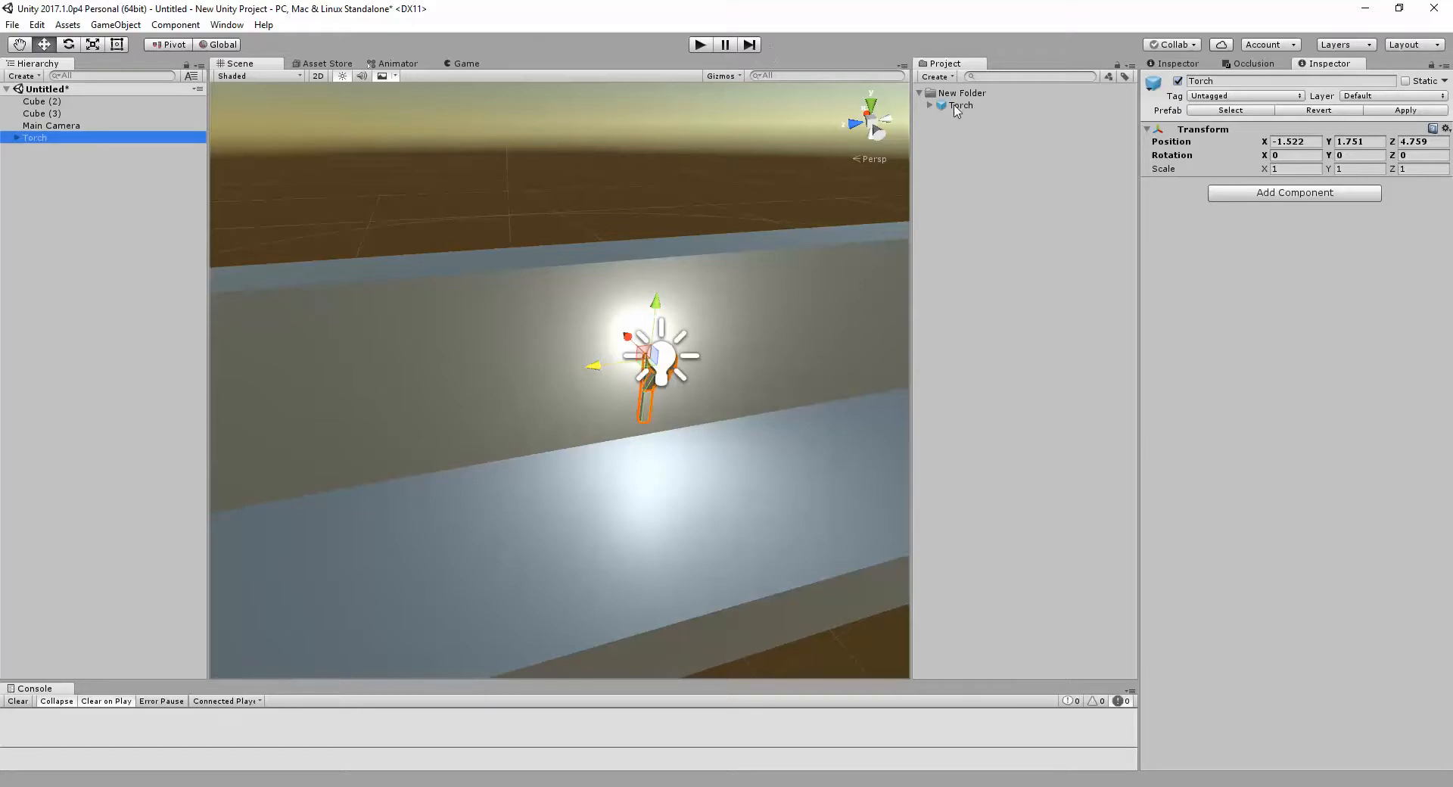
{"action": "left_click_drag", "start_coordinate": [956, 111], "coordinate": [457, 378]}
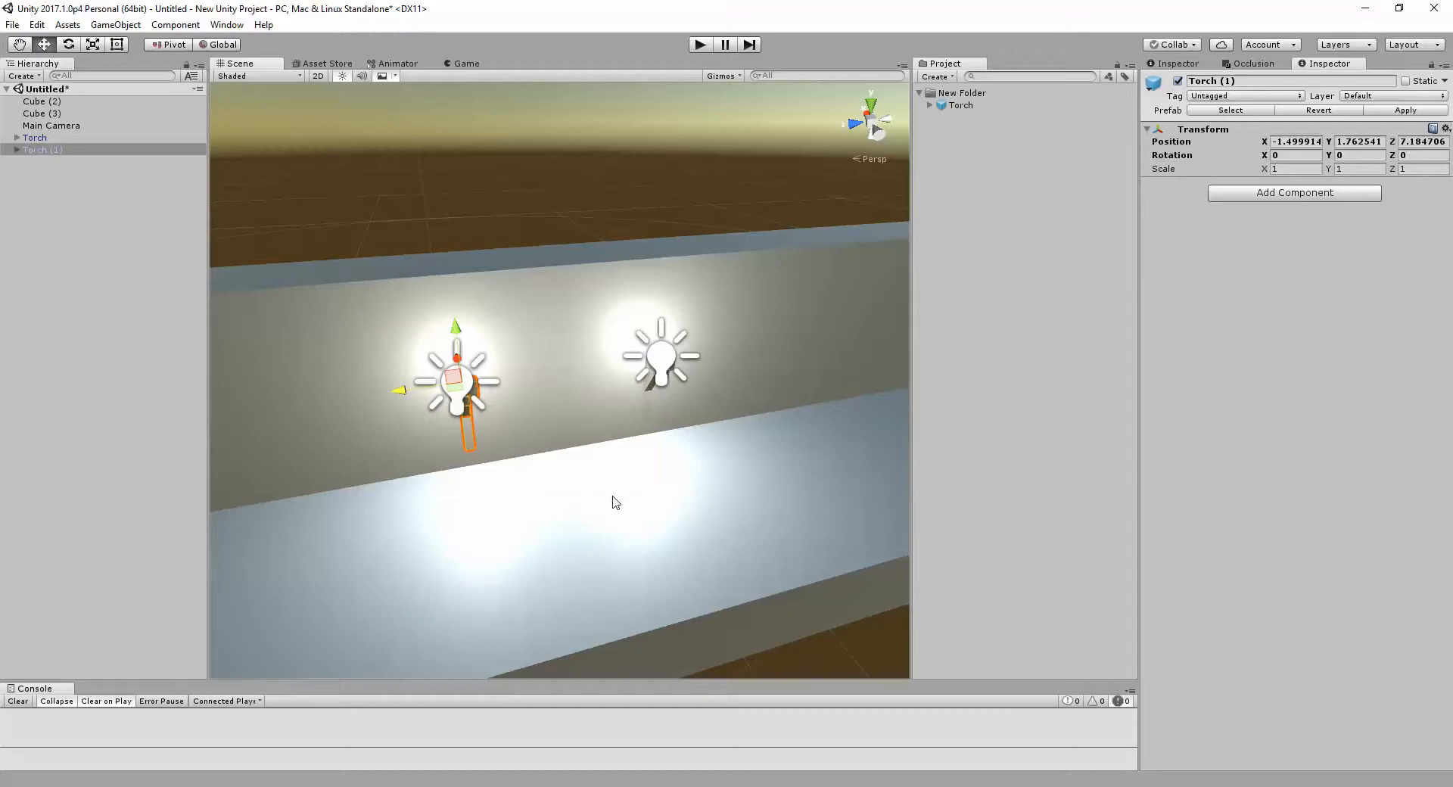
{"action": "right_click_drag", "start_coordinate": [613, 497], "coordinate": [410, 417]}
{"action": "key", "text": "d"}
{"action": "key", "text": "w"}
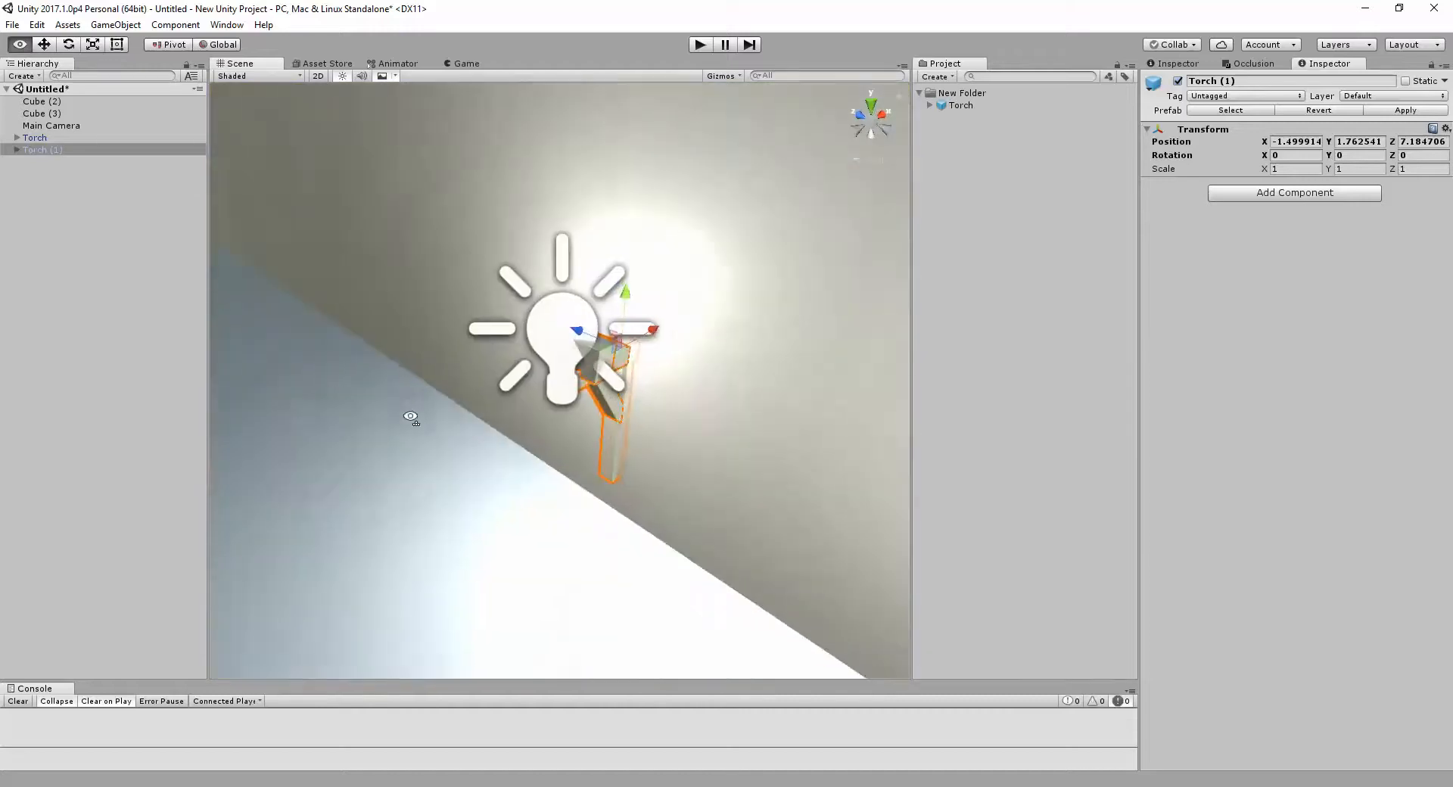
{"action": "left_click_drag", "start_coordinate": [654, 331], "coordinate": [615, 276]}
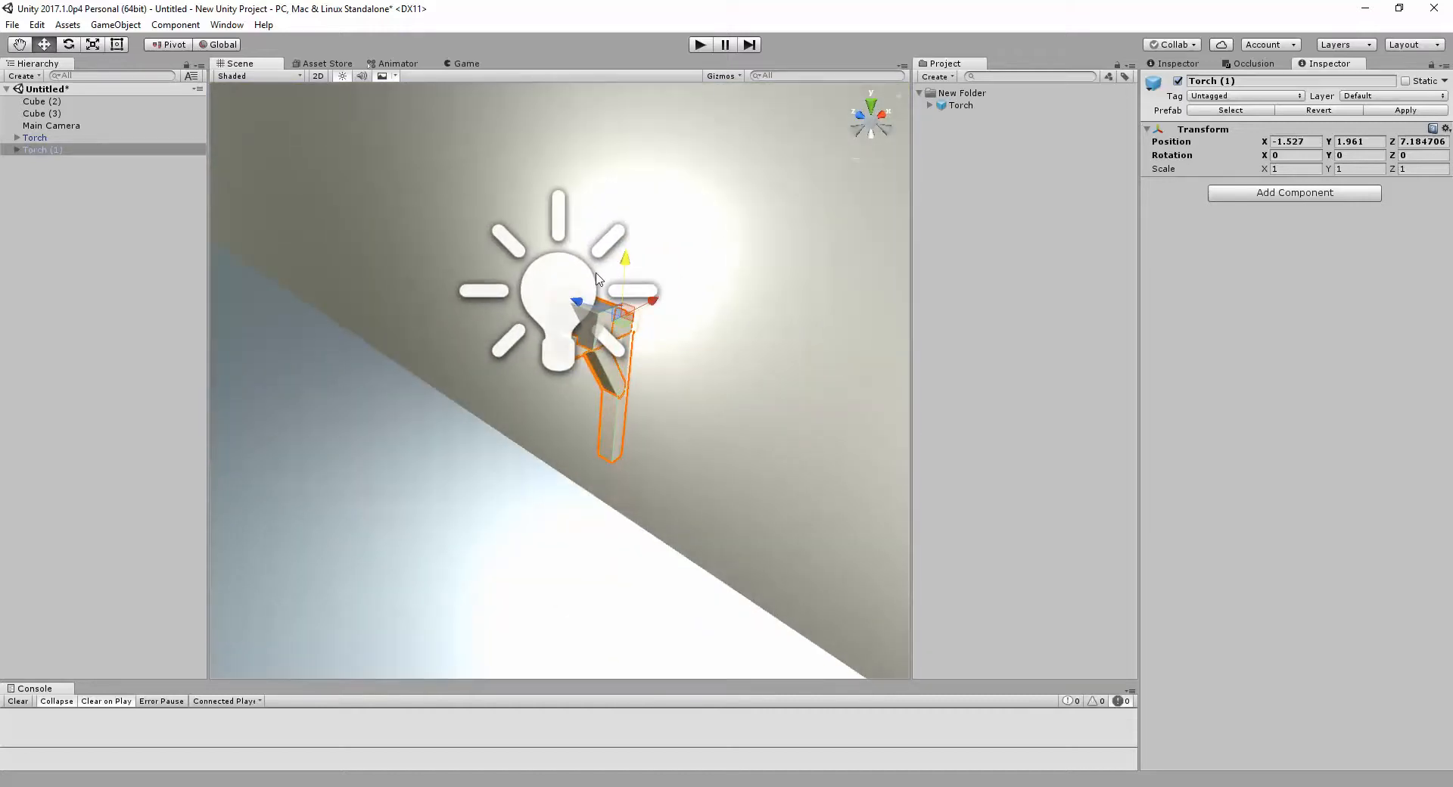
Step: Lower the second torch to about Y 1.789 and slide it along the wall to about Z 10.26
{"action": "right_click_drag", "start_coordinate": [625, 355], "coordinate": [808, 321]}
{"action": "key", "text": "s"}
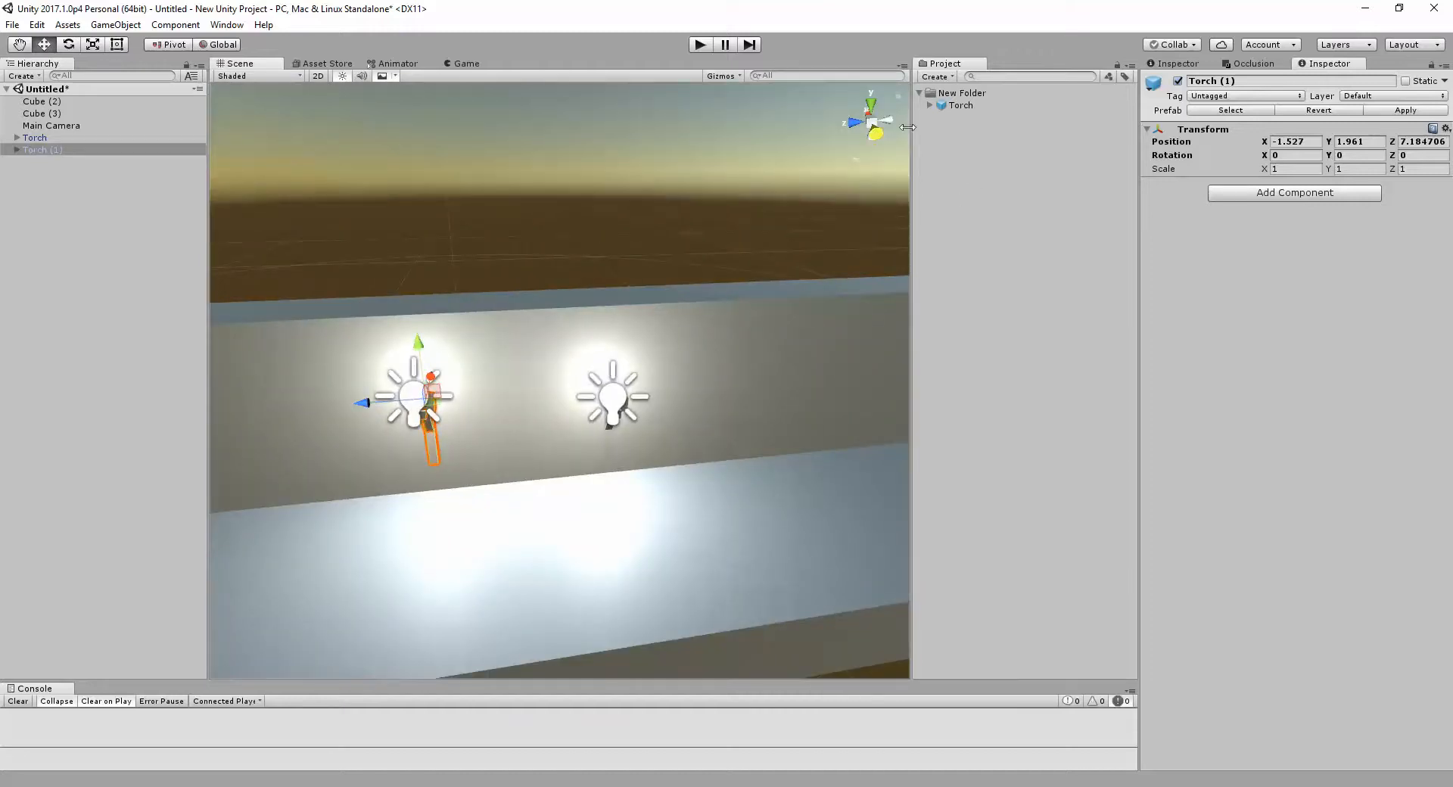
{"action": "left_click_drag", "start_coordinate": [381, 310], "coordinate": [600, 426], "text": "alt"}
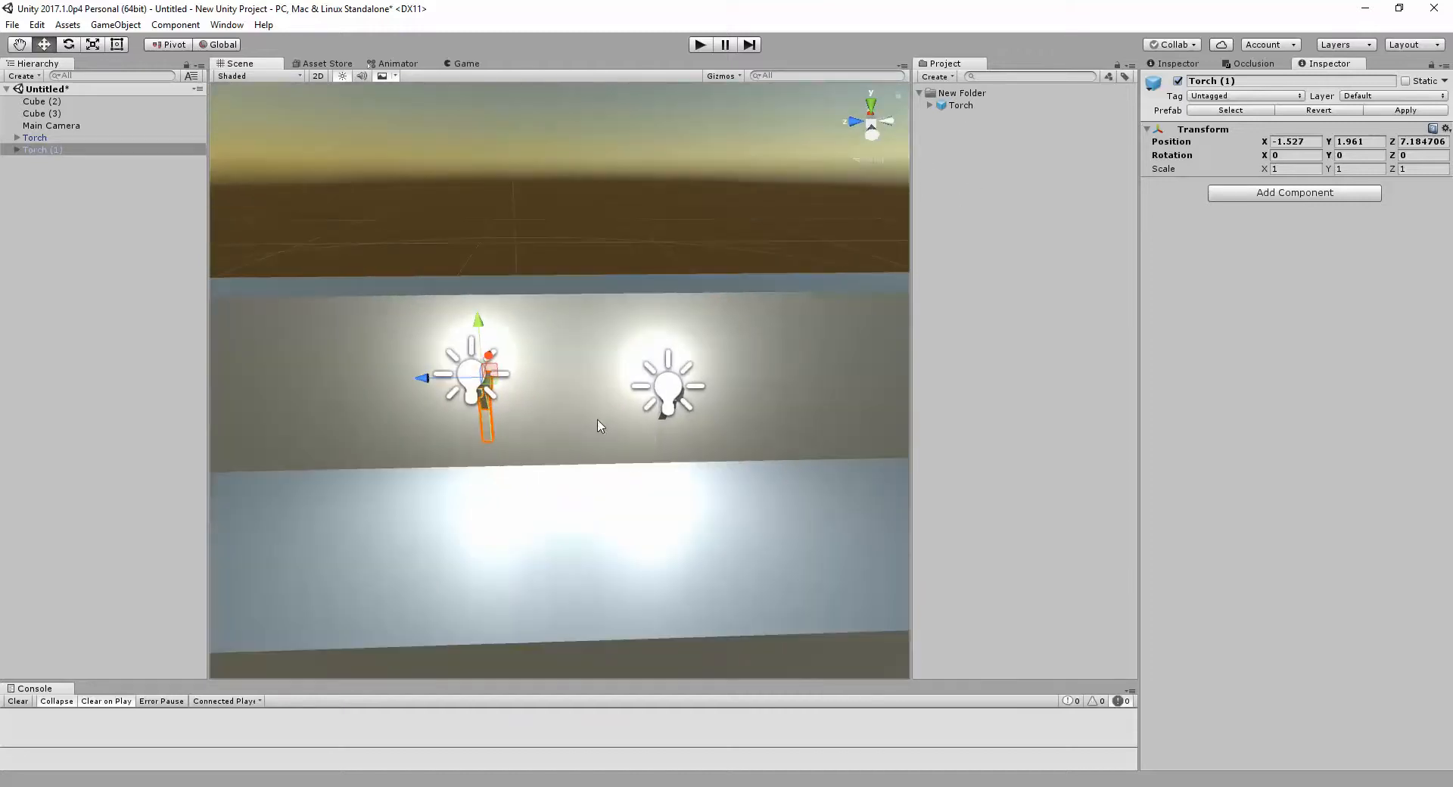
{"action": "right_click_drag", "start_coordinate": [578, 412], "coordinate": [641, 389]}
{"action": "key", "text": "w"}
{"action": "key", "text": "s"}
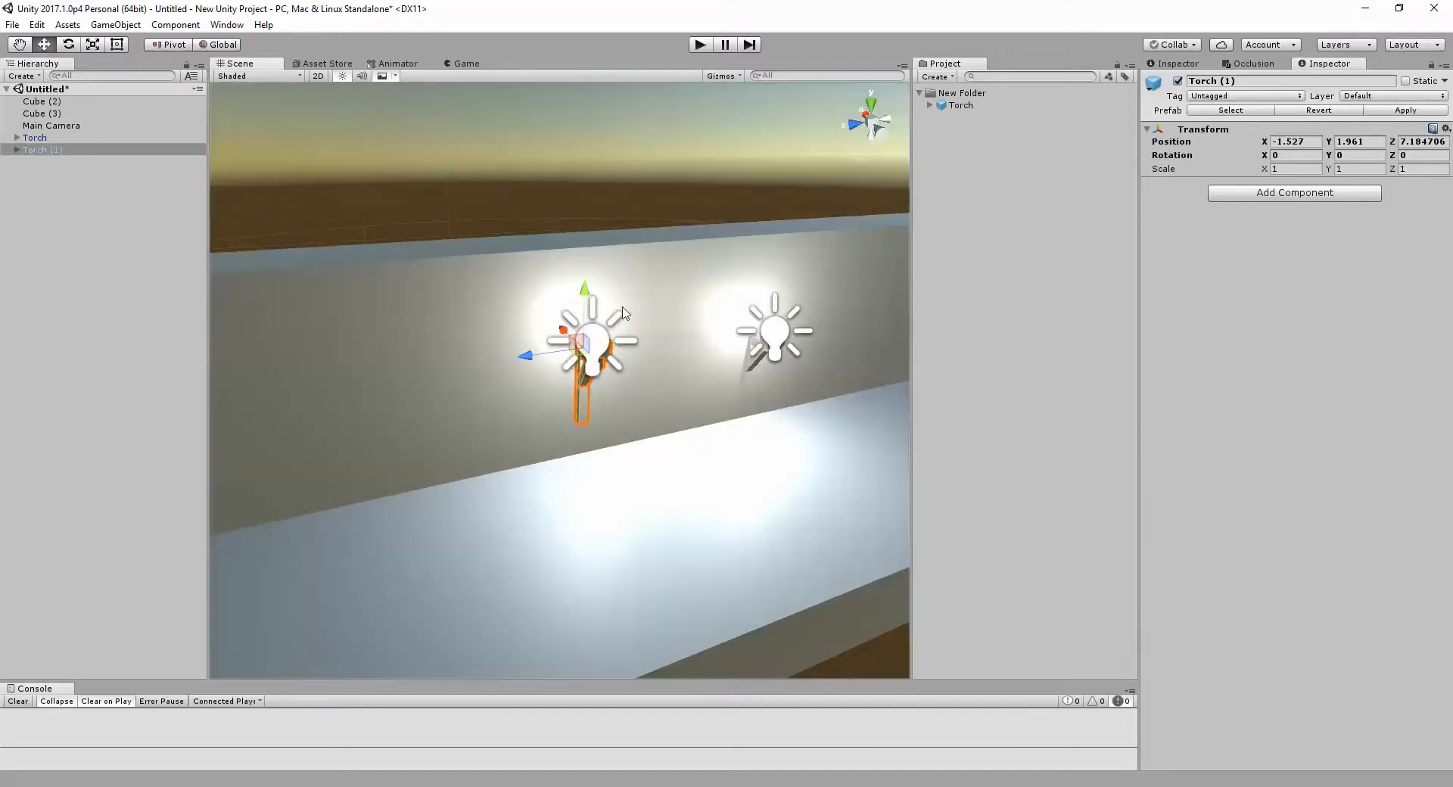
{"action": "left_click_drag", "start_coordinate": [583, 295], "coordinate": [580, 310]}
{"action": "key", "text": "w"}
{"action": "right_click_drag", "start_coordinate": [617, 346], "coordinate": [562, 375]}
{"action": "key", "text": "s"}
{"action": "left_click_drag", "start_coordinate": [511, 356], "coordinate": [335, 359]}
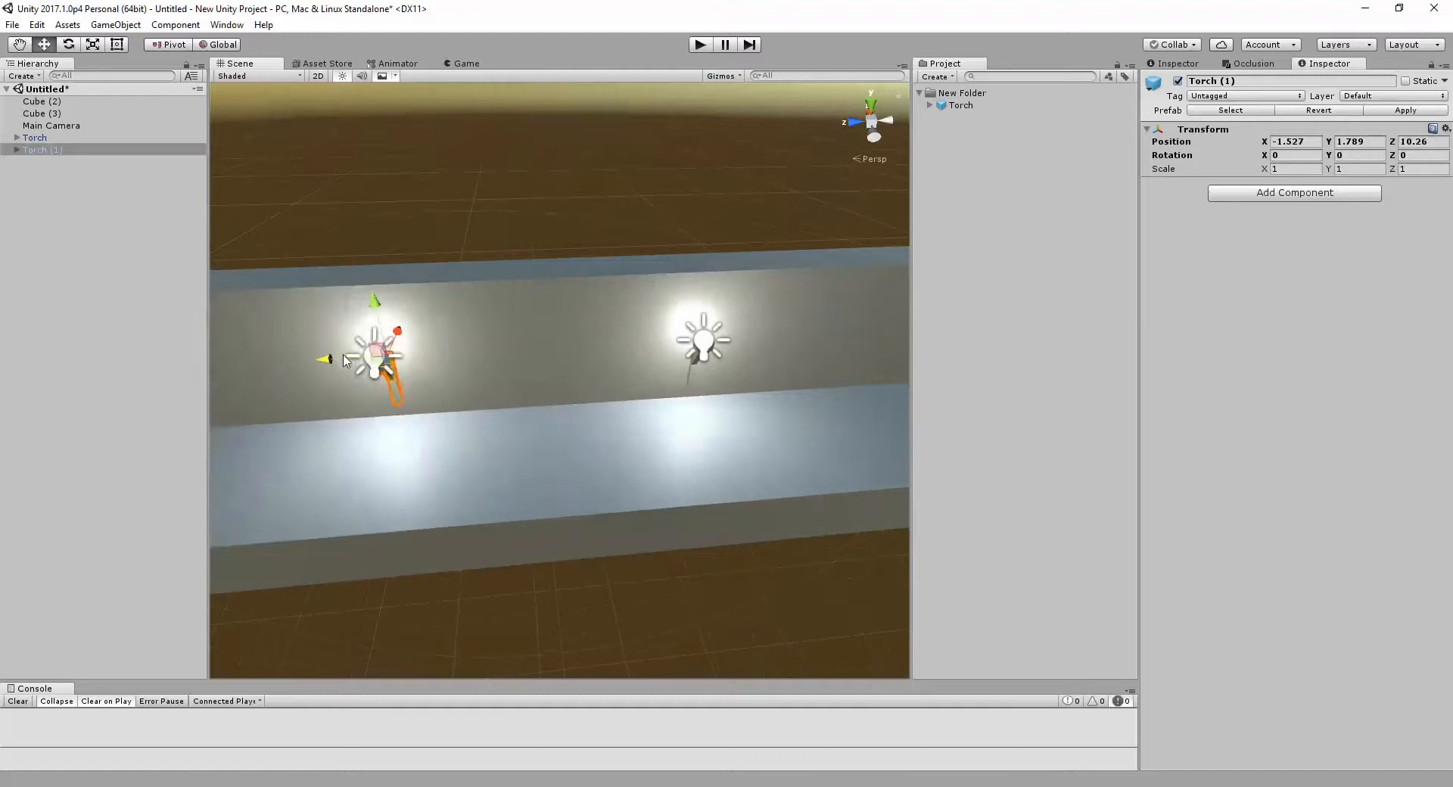
Step: Add three more torches along the wall by successive duplication, placing the last two at about Z 22.54 and Z 26.8
{"action": "key", "text": "a"}
{"action": "right_click_drag", "start_coordinate": [535, 427], "coordinate": [503, 424]}
{"action": "key", "text": "ctrl+d"}
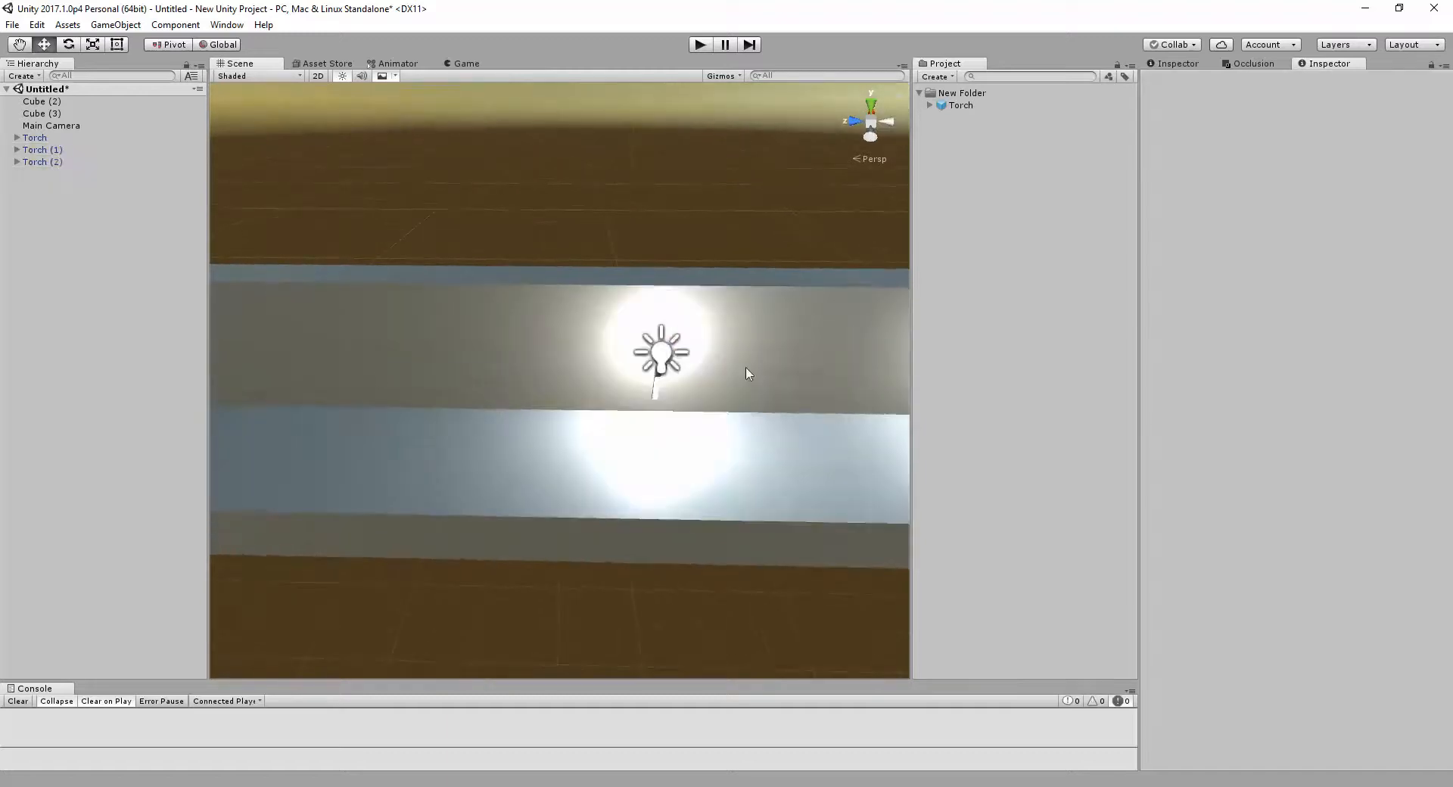
{"action": "left_click_drag", "start_coordinate": [605, 353], "coordinate": [358, 371]}
{"action": "right_click_drag", "start_coordinate": [358, 371], "coordinate": [529, 424]}
{"action": "key", "text": "ctrl+d"}
{"action": "left_click_drag", "start_coordinate": [501, 378], "coordinate": [278, 336]}
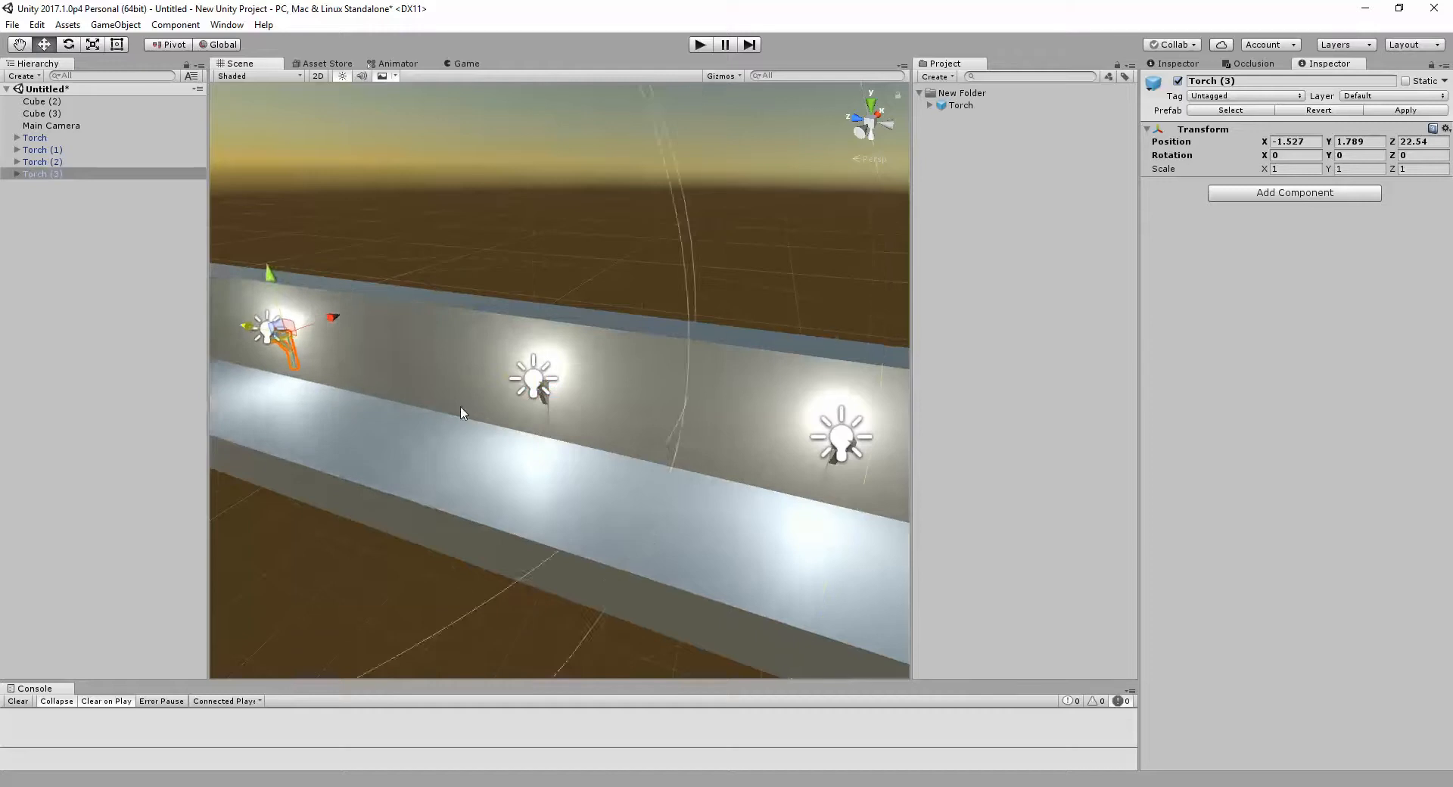
{"action": "key", "text": "ctrl+d"}
{"action": "right_click_drag", "start_coordinate": [460, 409], "coordinate": [454, 360]}
{"action": "left_click_drag", "start_coordinate": [454, 360], "coordinate": [369, 325]}
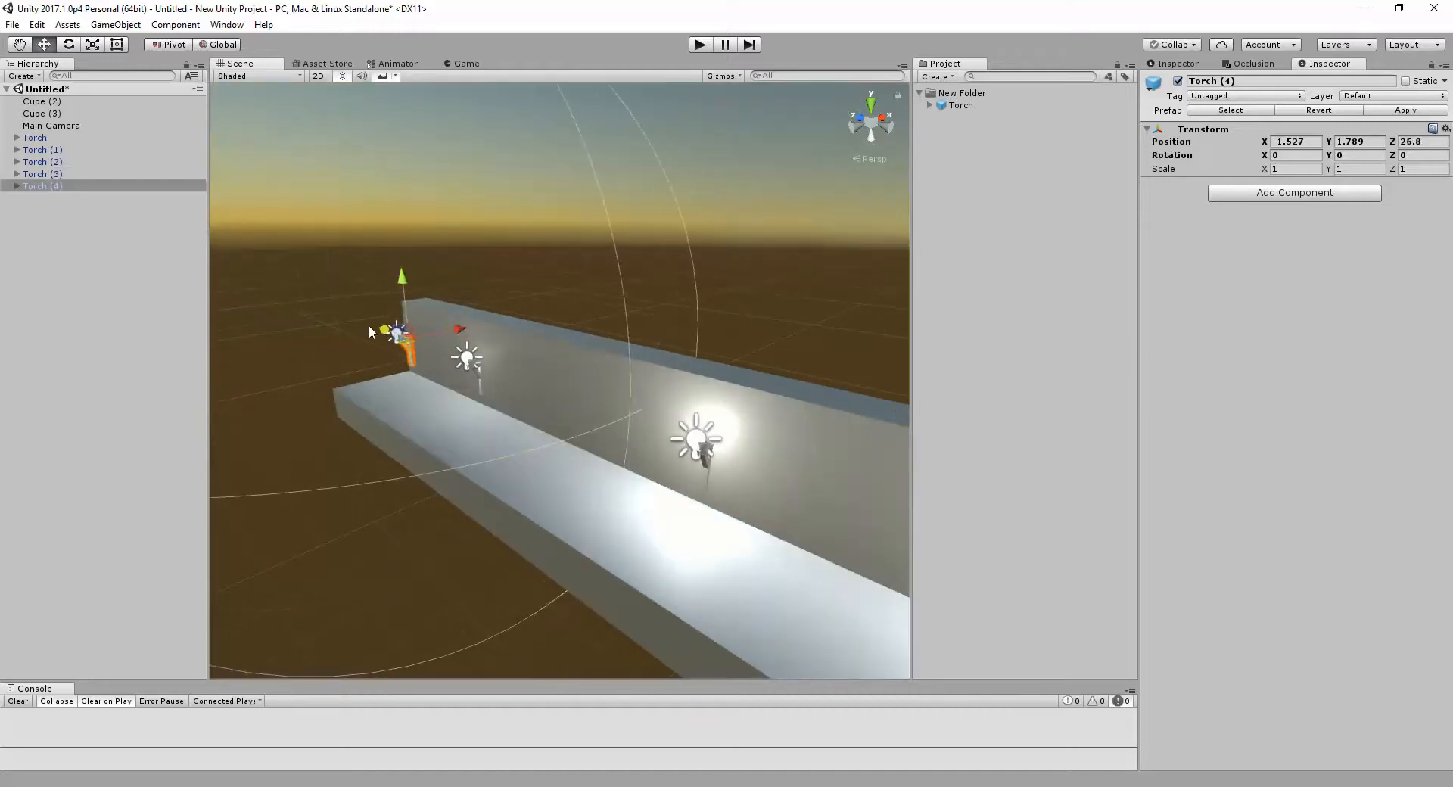
Step: Set the light colour of the original Torch's Spotlight to orange, hex F27515FF
{"action": "right_click_drag", "start_coordinate": [370, 325], "coordinate": [691, 508]}
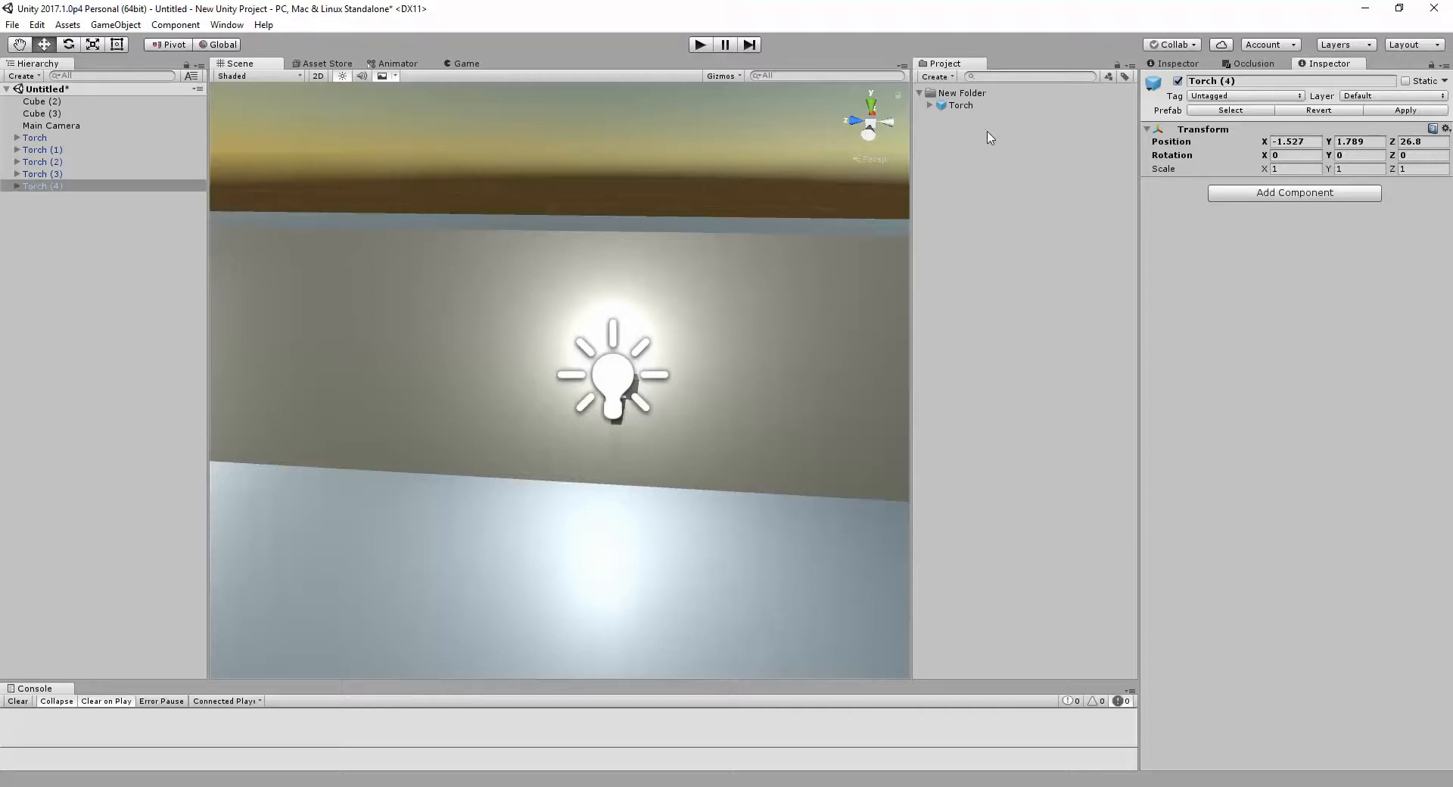
{"action": "right_click_drag", "start_coordinate": [646, 378], "coordinate": [633, 359]}
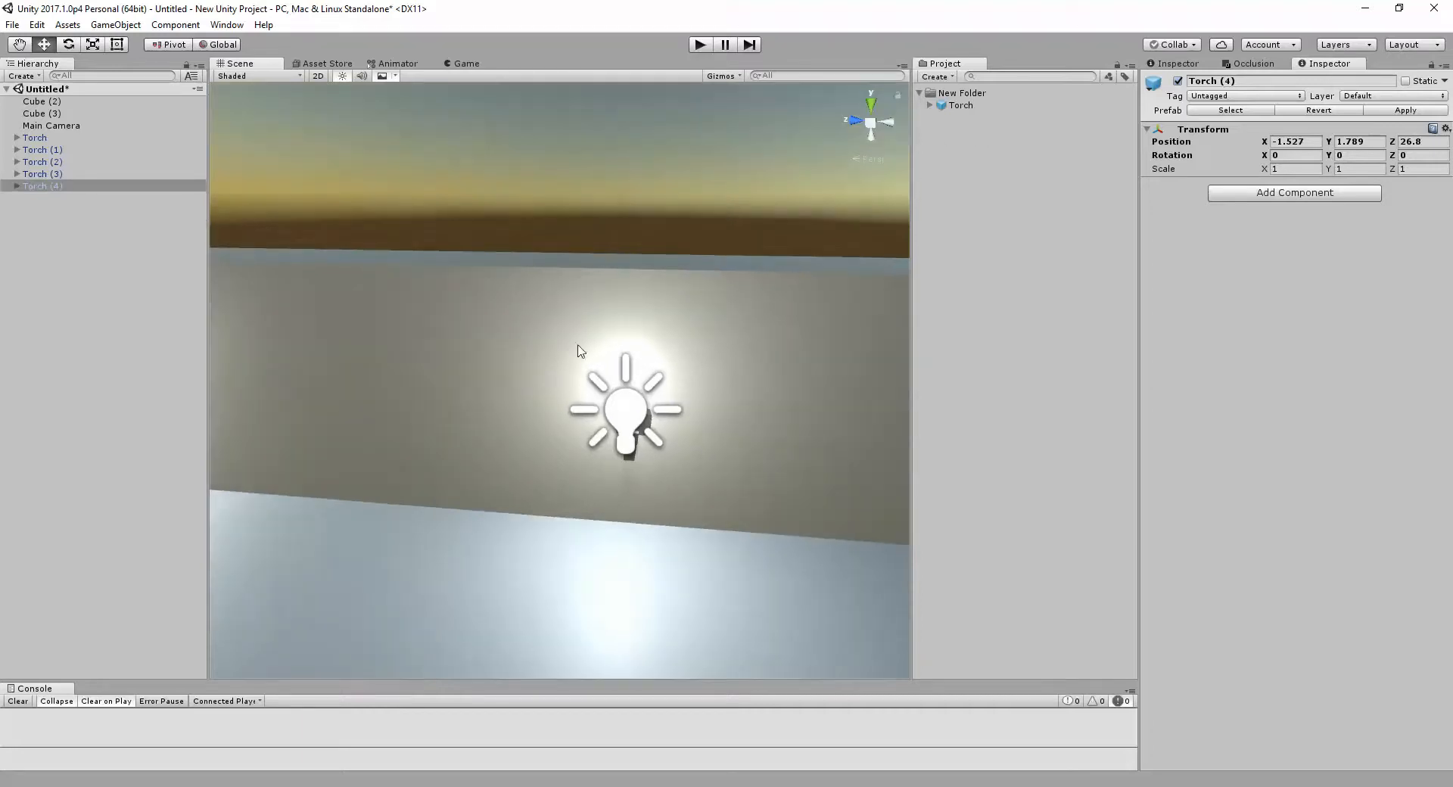
{"action": "right_click_drag", "start_coordinate": [567, 433], "coordinate": [410, 406]}
{"action": "scroll", "coordinate": [477, 412], "scroll_direction": "down", "scroll_amount": 6}
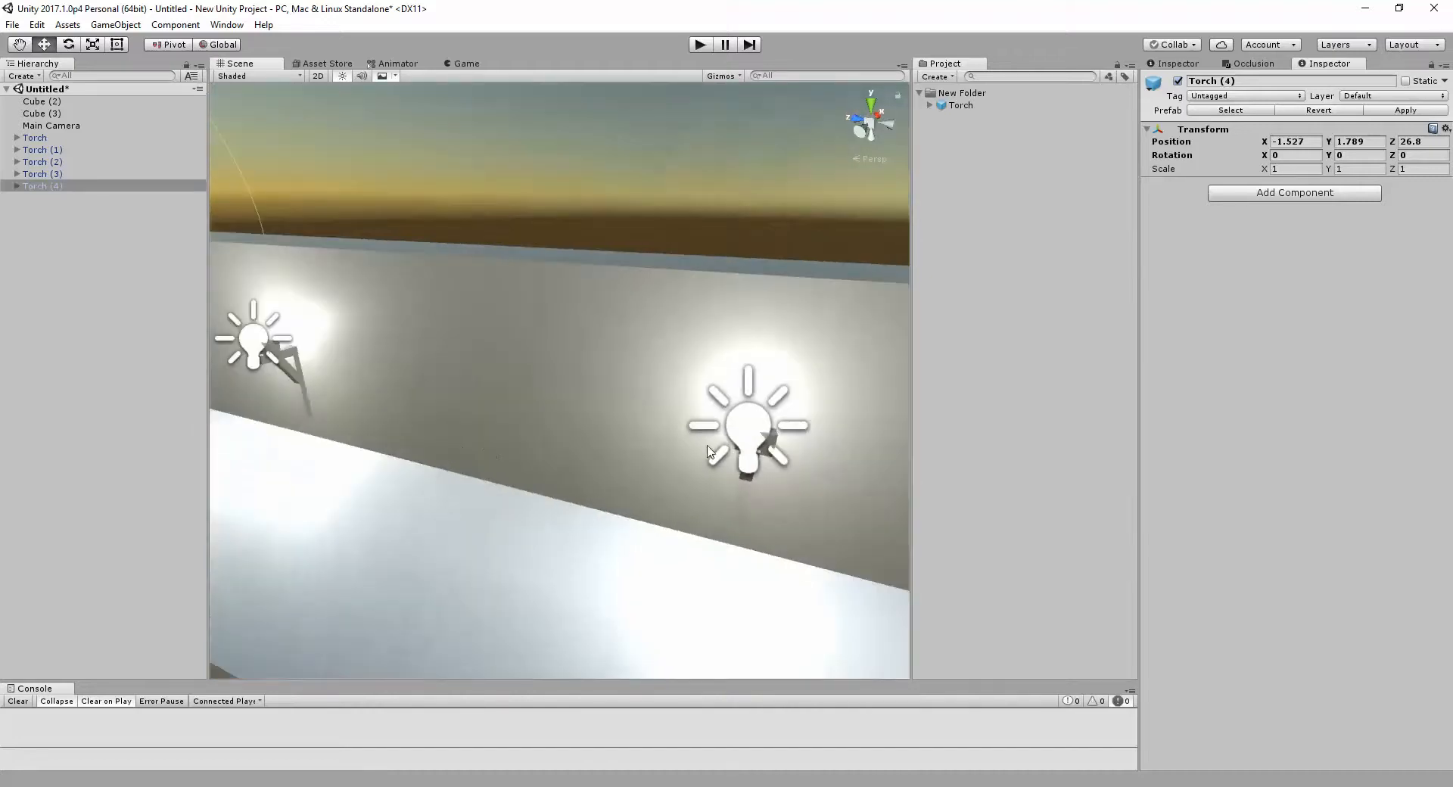
{"action": "right_click_drag", "start_coordinate": [726, 447], "coordinate": [748, 463]}
{"action": "left_click", "coordinate": [721, 391]}
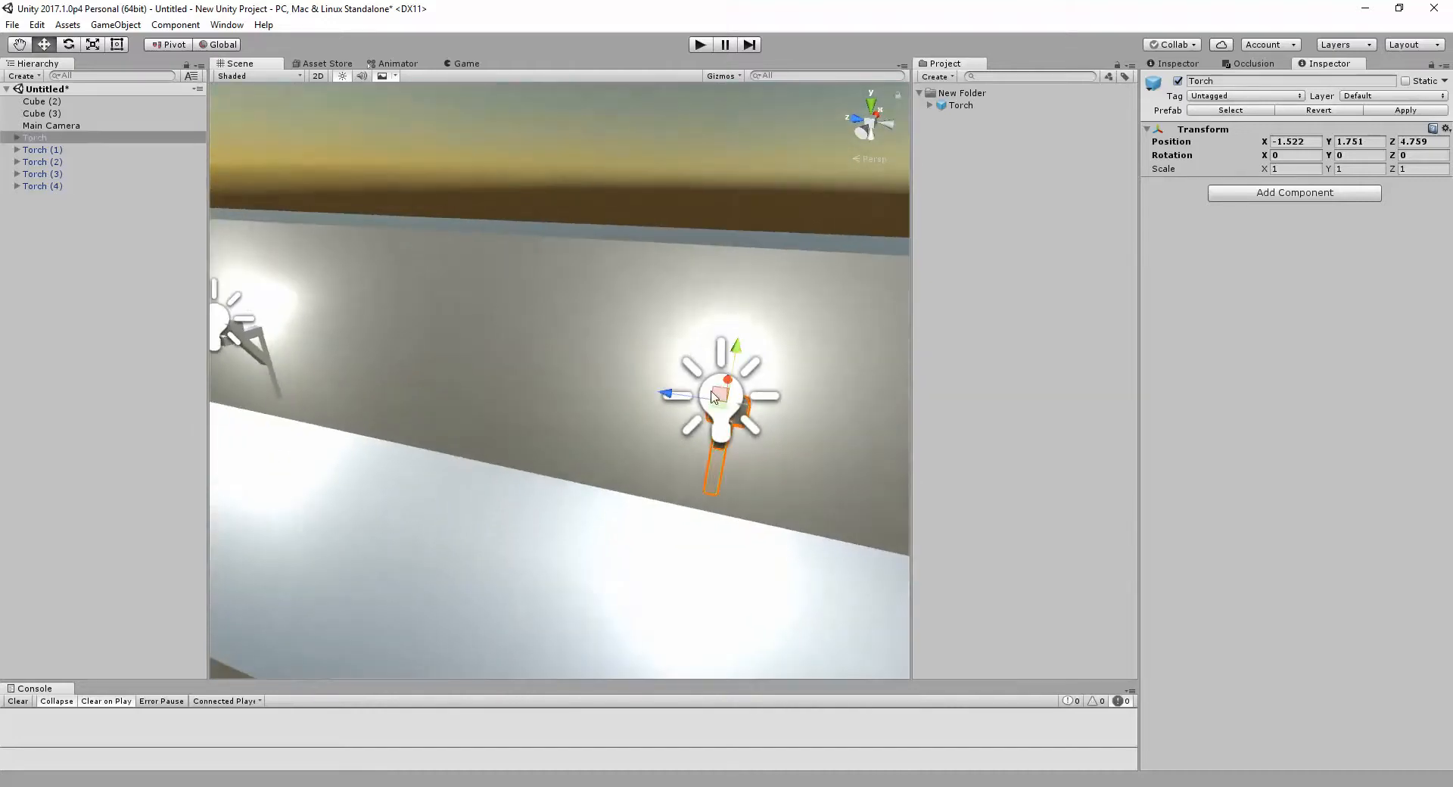
{"action": "left_click", "coordinate": [17, 138]}
{"action": "left_click", "coordinate": [52, 198]}
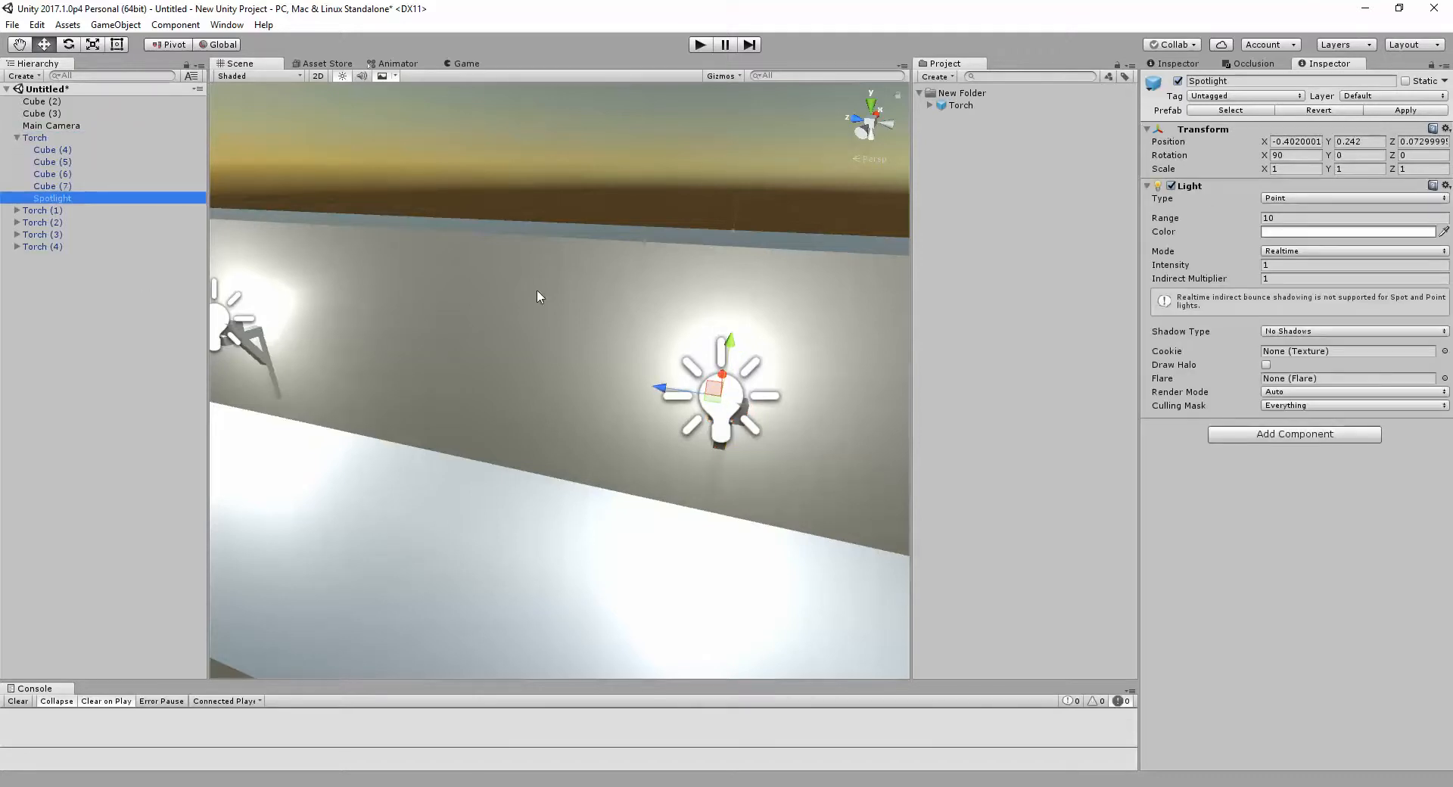
{"action": "left_click", "coordinate": [1306, 233]}
{"action": "left_click", "coordinate": [1303, 416]}
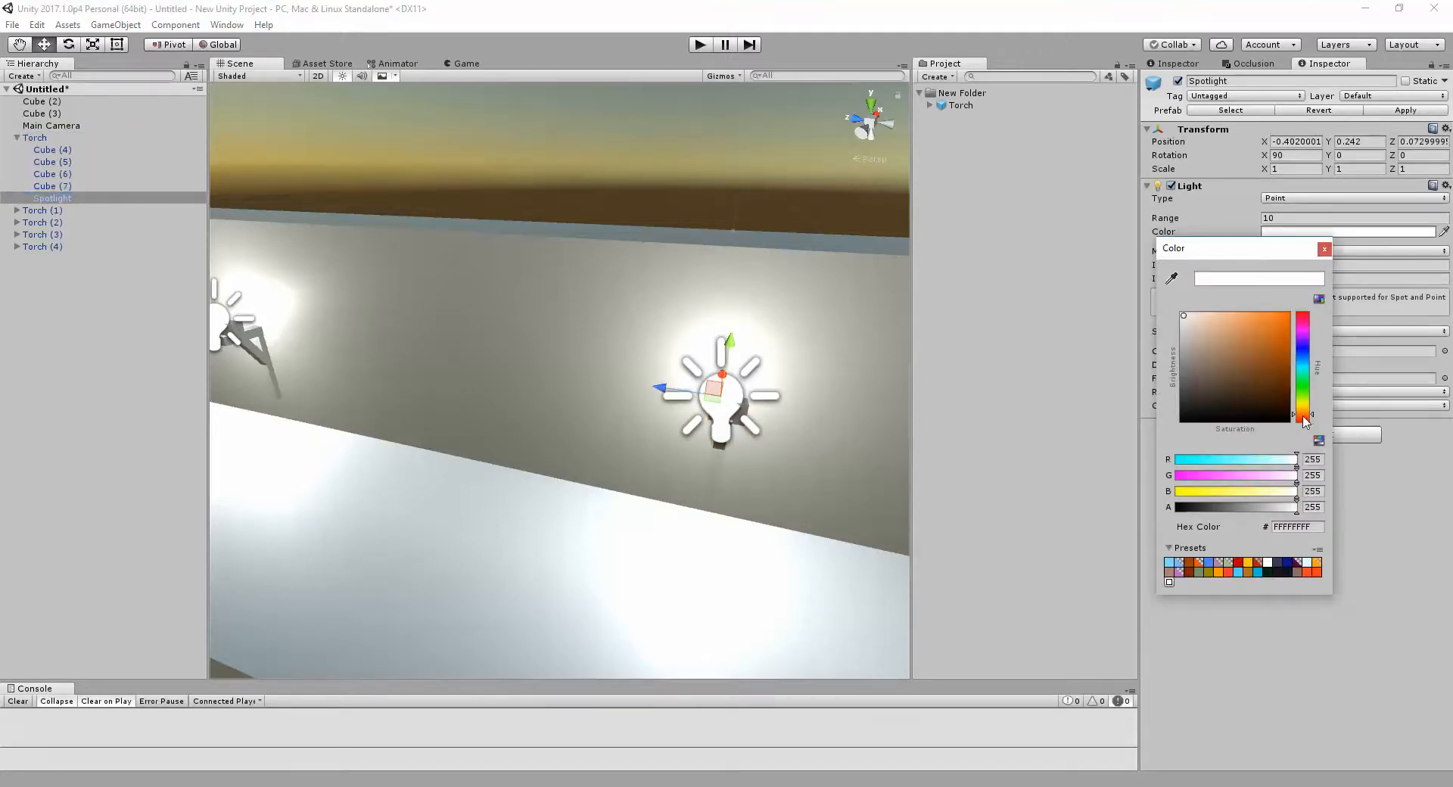
{"action": "left_click_drag", "start_coordinate": [1267, 344], "coordinate": [1277, 321]}
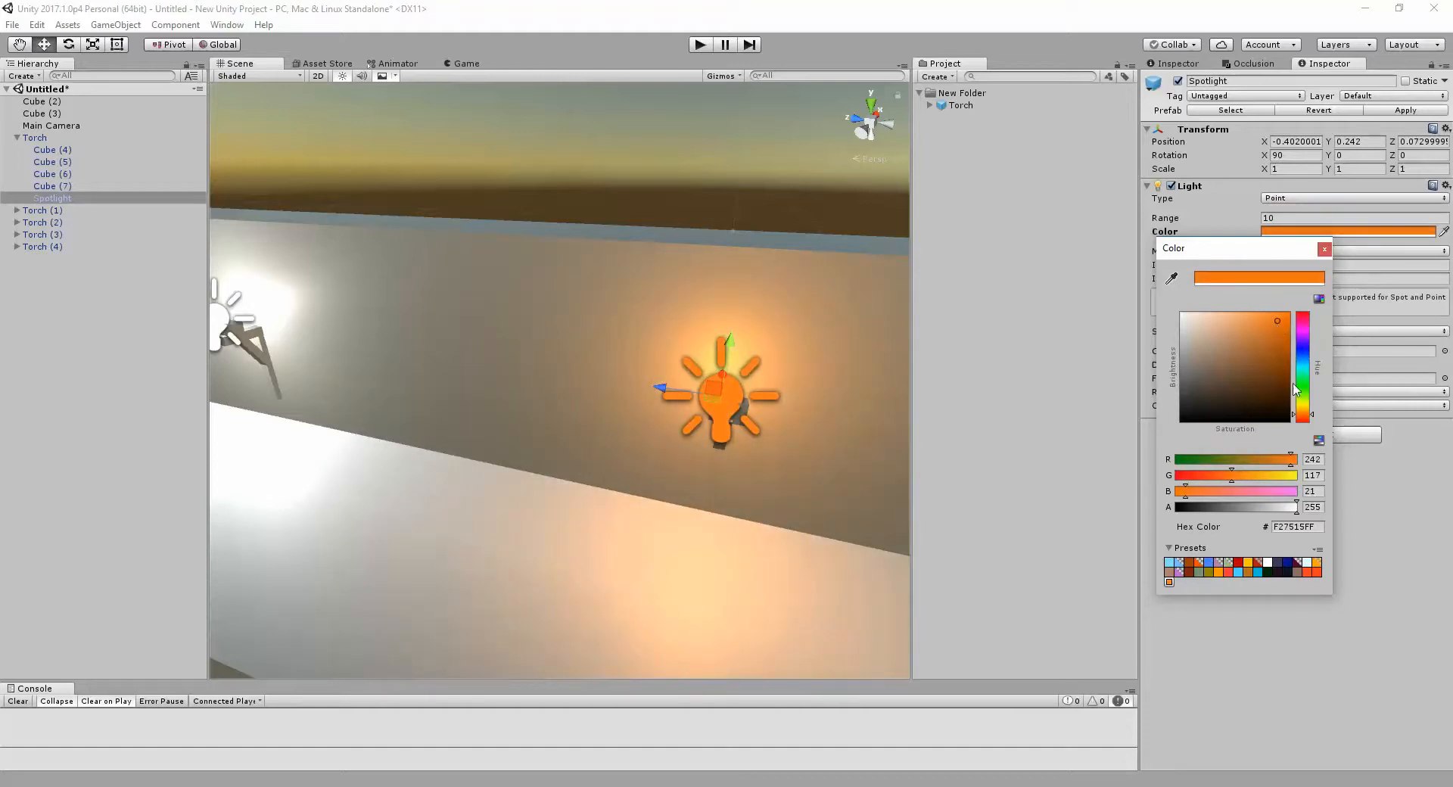
{"action": "left_click", "coordinate": [1327, 253]}
Step: Apply the original Torch's orange light change to the prefab so every torch instance uses it
{"action": "right_click_drag", "start_coordinate": [870, 447], "coordinate": [605, 386]}
{"action": "scroll", "coordinate": [771, 417], "scroll_direction": "down", "scroll_amount": 3}
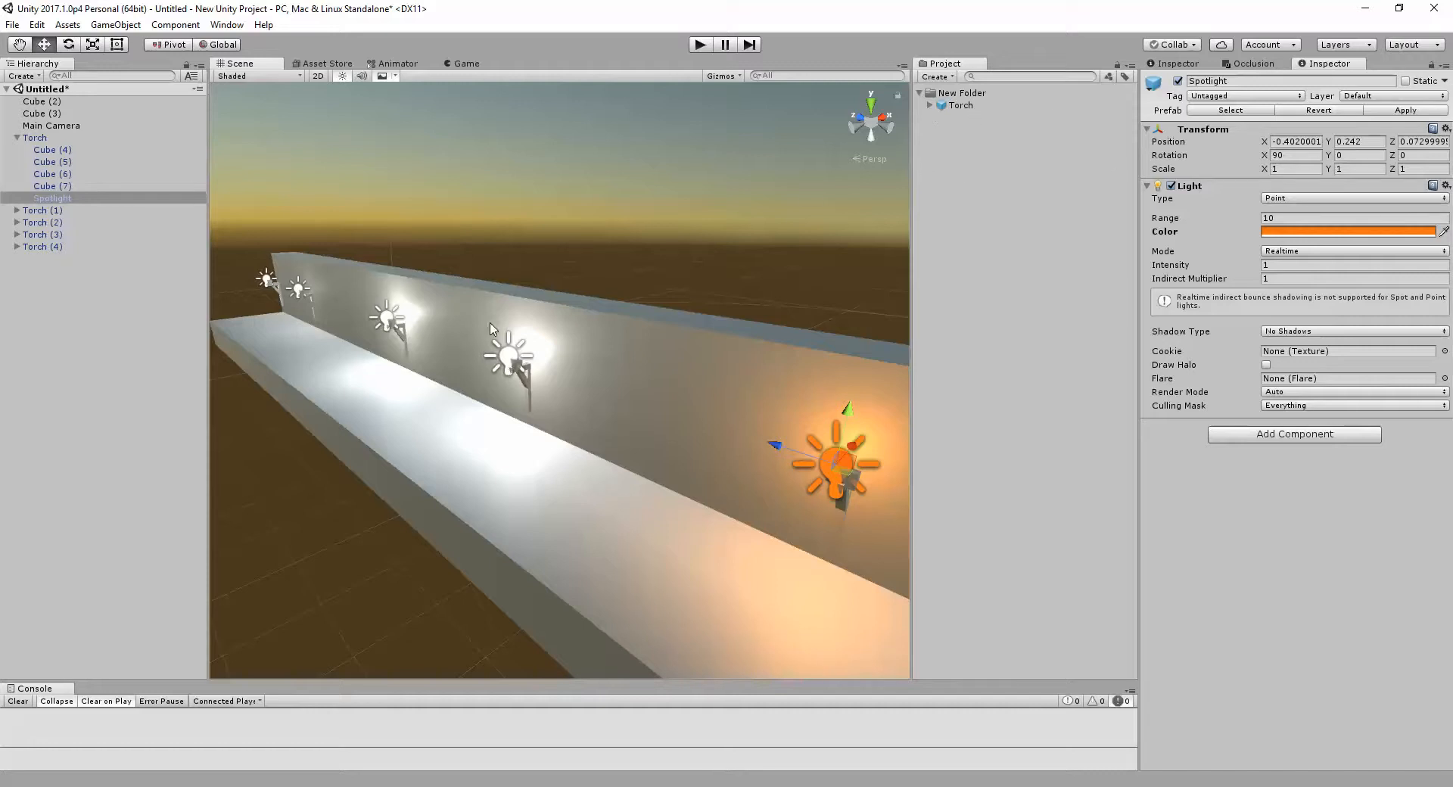
{"action": "left_click", "coordinate": [1407, 110]}
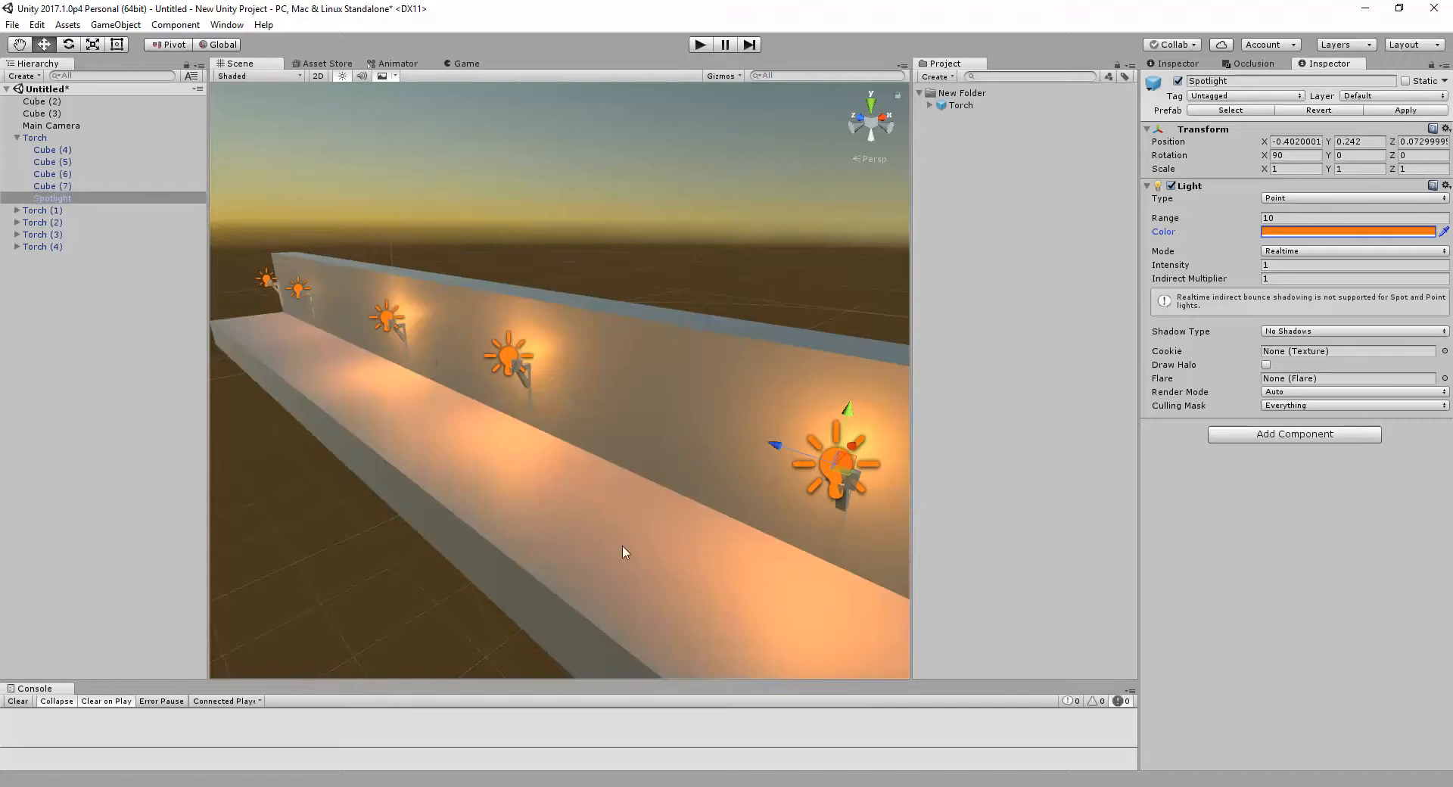
Step: Set the original Torch's Spotlight colour to green, hex 15F28DFF, and apply the change to the Torch prefab
{"action": "left_click", "coordinate": [1353, 235]}
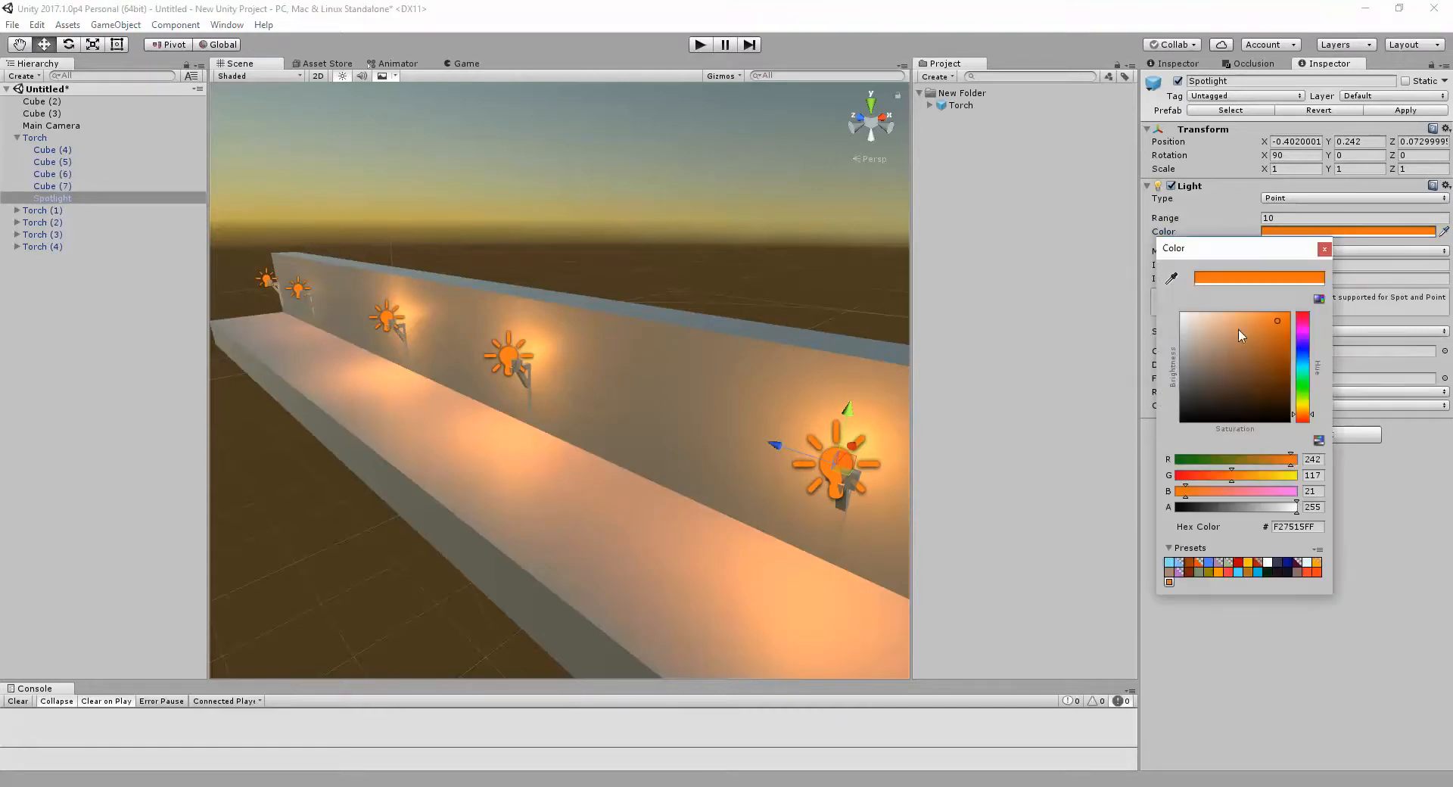
{"action": "left_click_drag", "start_coordinate": [1320, 397], "coordinate": [1316, 376]}
{"action": "left_click", "coordinate": [1397, 112]}
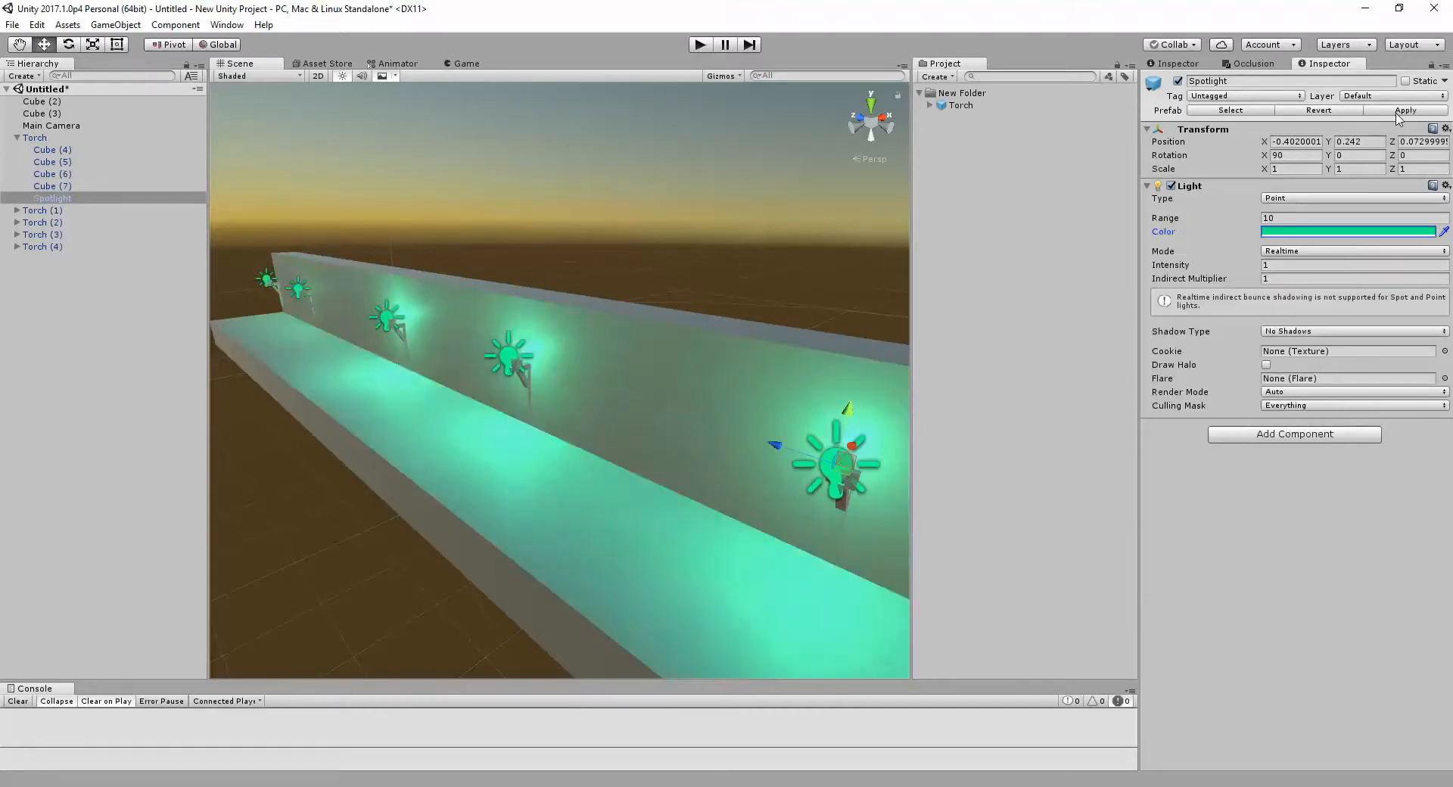
Step: Set the original Torch's Spotlight colour to blue, hex 2386F9FF, on that instance only
{"action": "left_click", "coordinate": [1331, 236]}
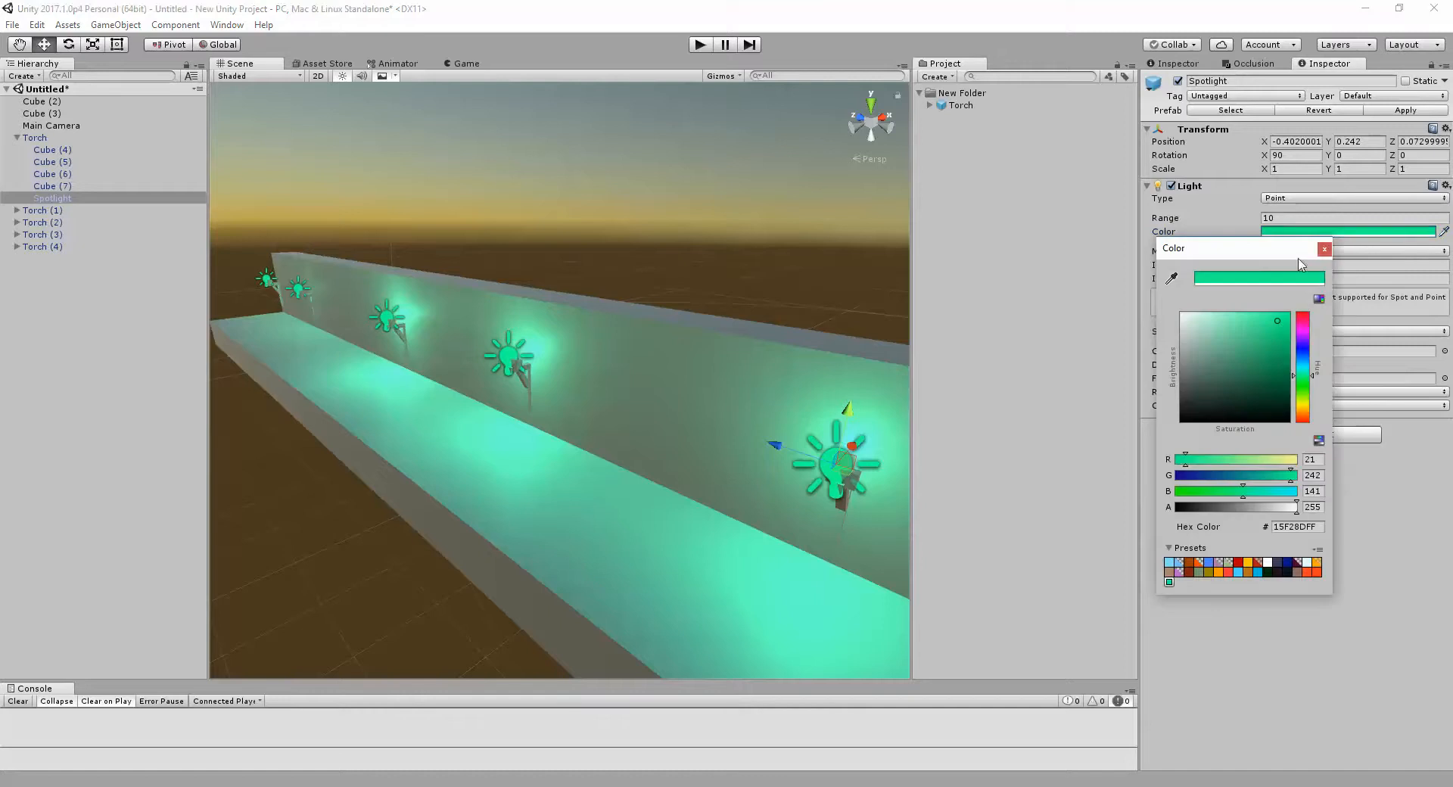
{"action": "left_click", "coordinate": [1304, 364]}
{"action": "left_click", "coordinate": [1273, 318]}
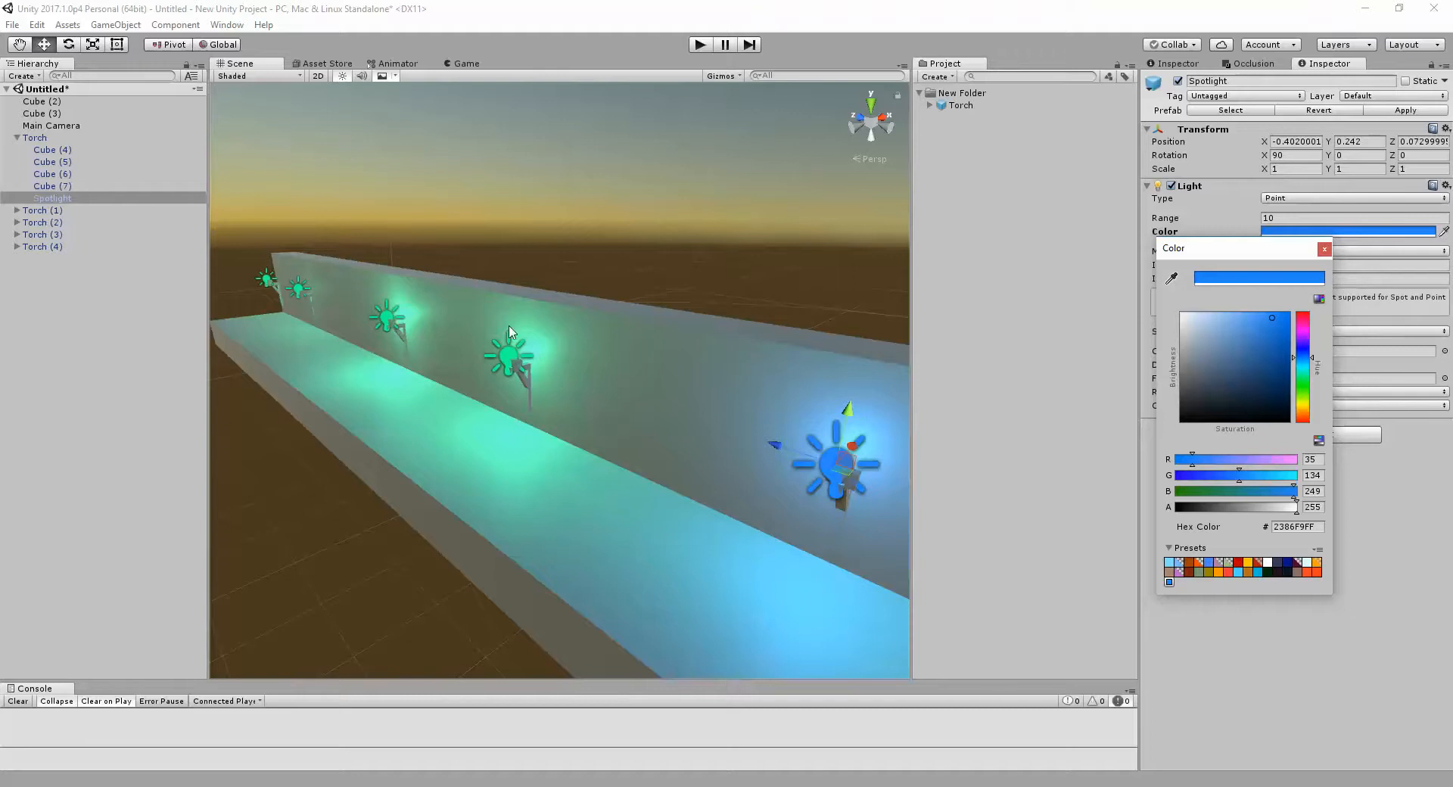
Step: Set the light colour of Torch (2)'s Spotlight to pink, hex F215BEFF, as an override on that instance
{"action": "left_click", "coordinate": [384, 324]}
{"action": "left_click", "coordinate": [386, 332]}
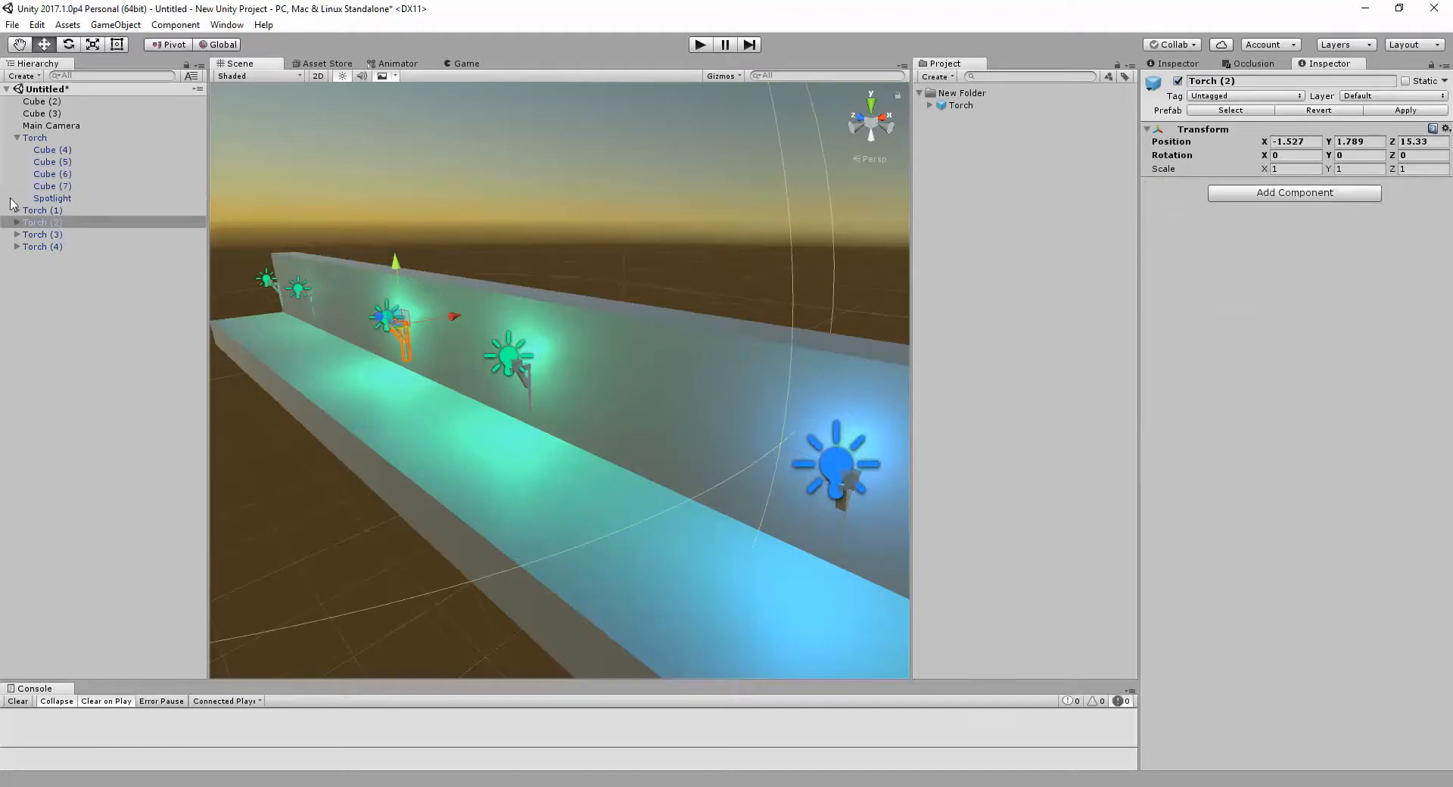
{"action": "left_click", "coordinate": [17, 222]}
{"action": "left_click", "coordinate": [52, 282]}
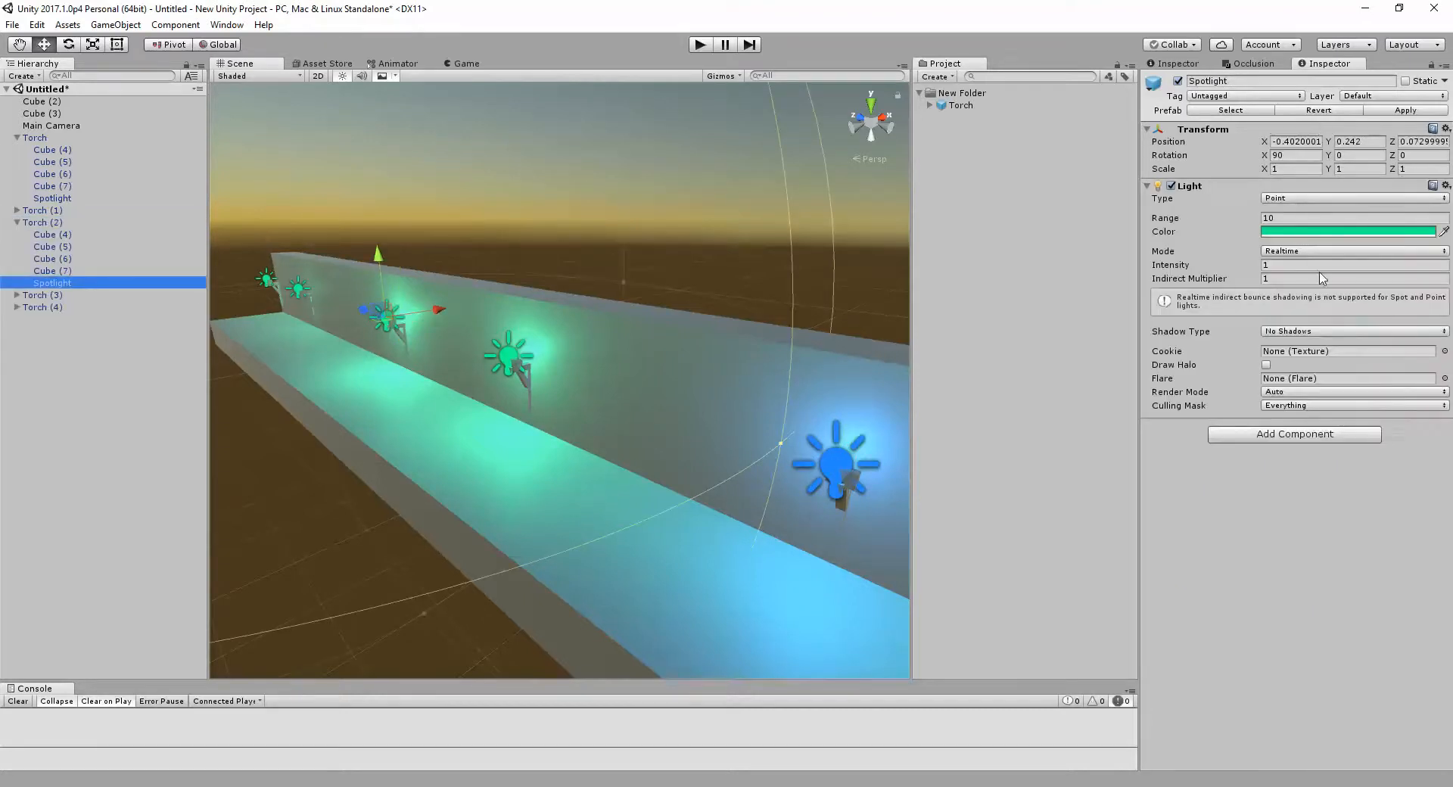
{"action": "left_click", "coordinate": [1304, 233]}
{"action": "left_click", "coordinate": [1303, 327]}
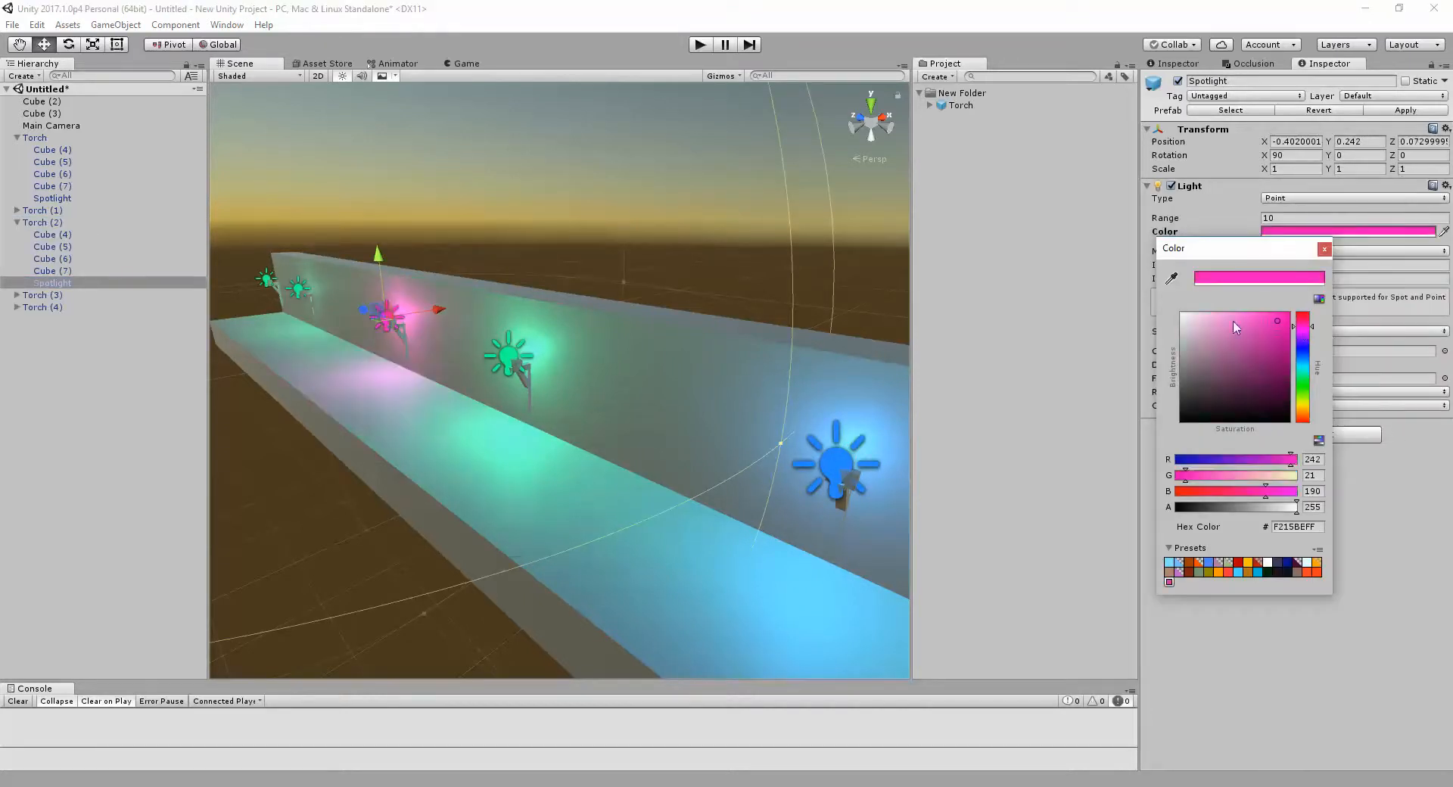
{"action": "left_click", "coordinate": [848, 475]}
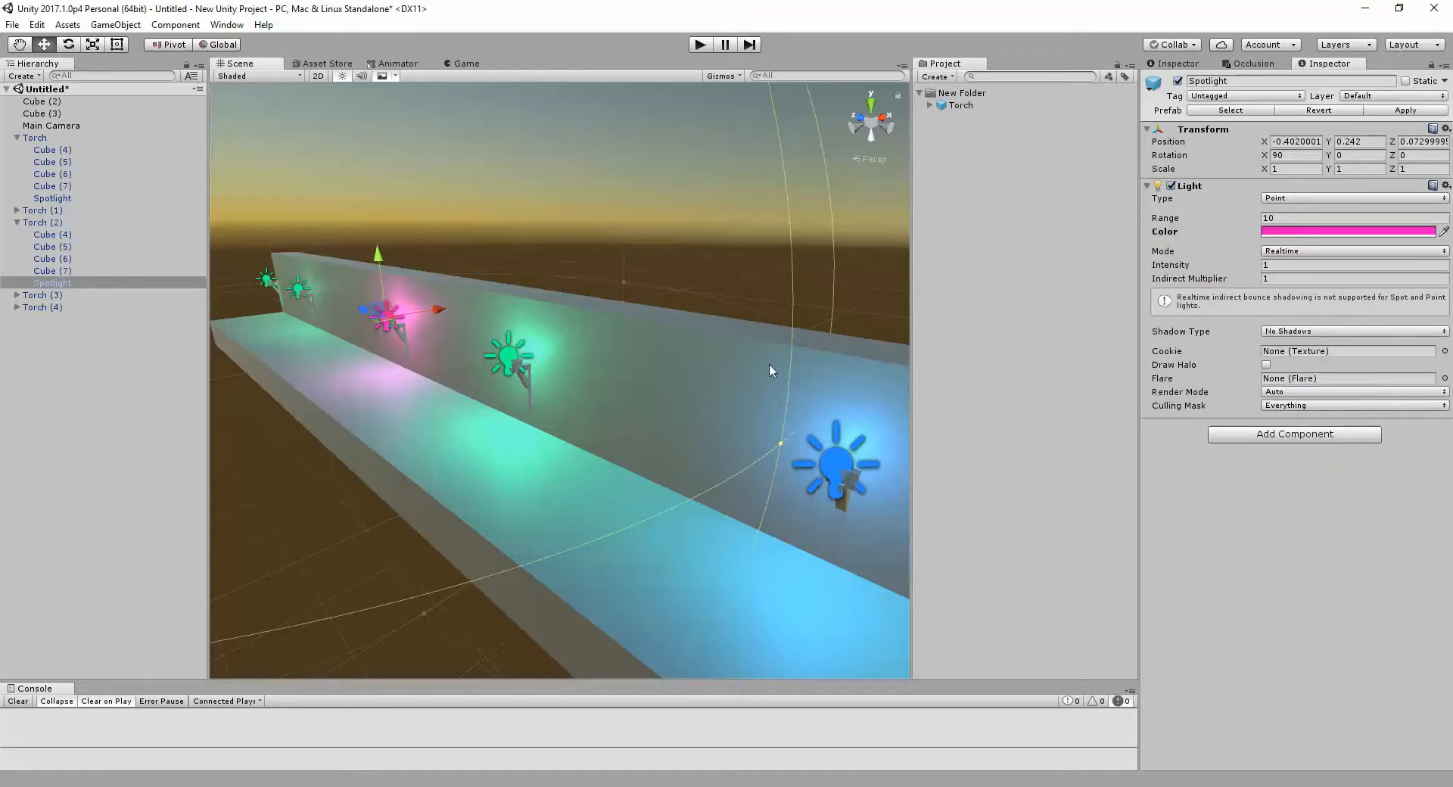
Step: Select the original Torch and apply its blue light change to the prefab
{"action": "left_click", "coordinate": [739, 294]}
{"action": "left_click", "coordinate": [824, 462]}
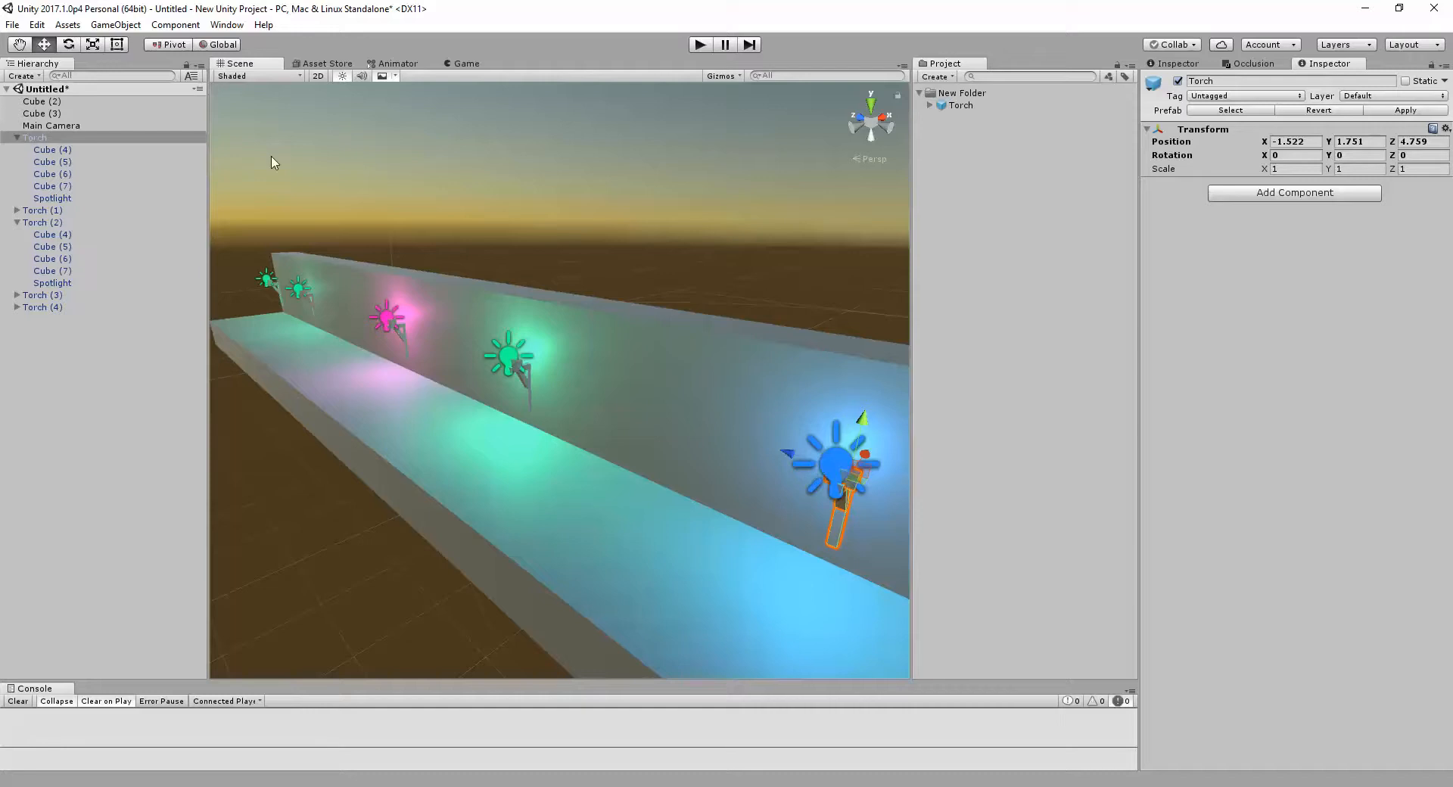
{"action": "left_click", "coordinate": [1408, 111]}
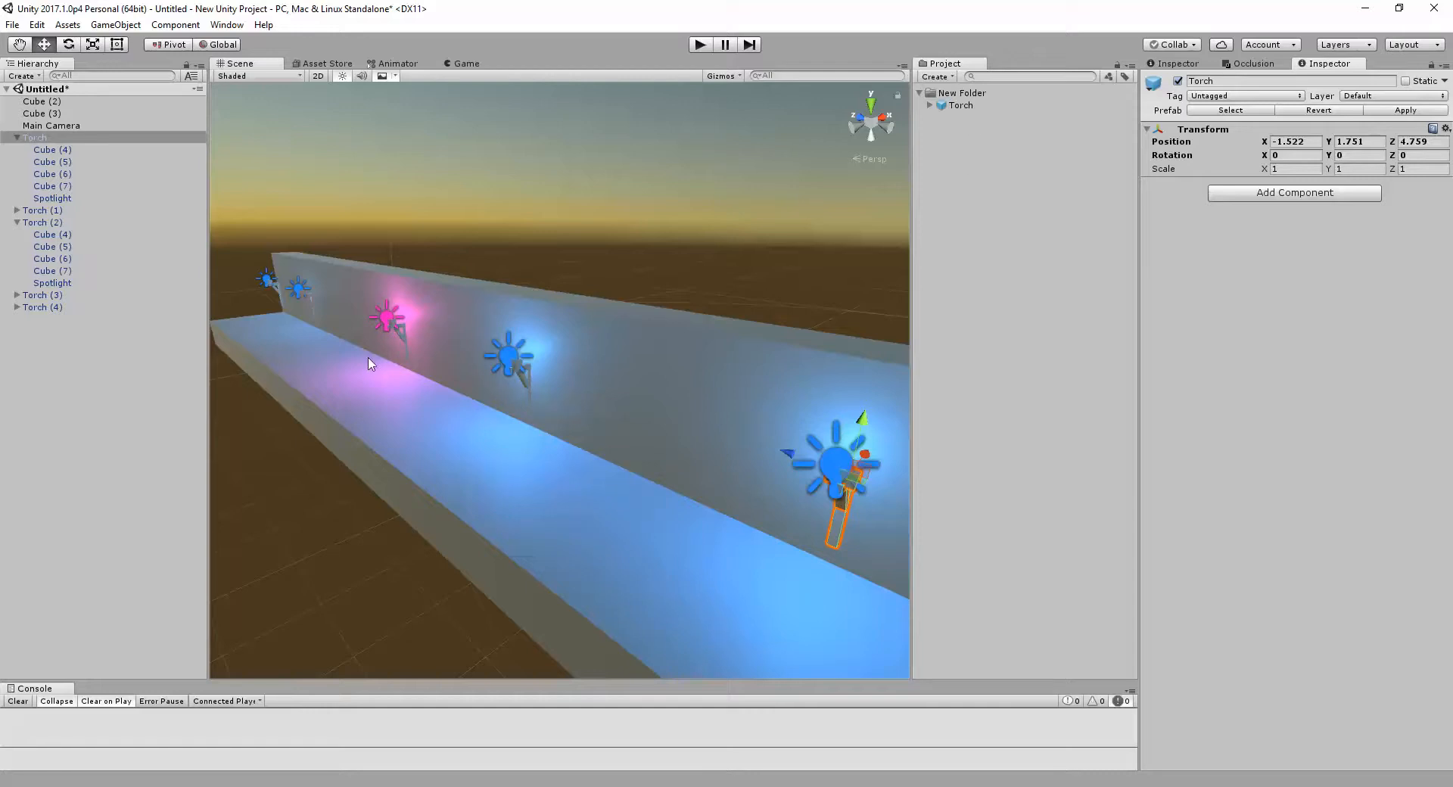
Step: Revert Torch (2) to its prefab, discarding its pink light override
{"action": "left_click", "coordinate": [389, 318]}
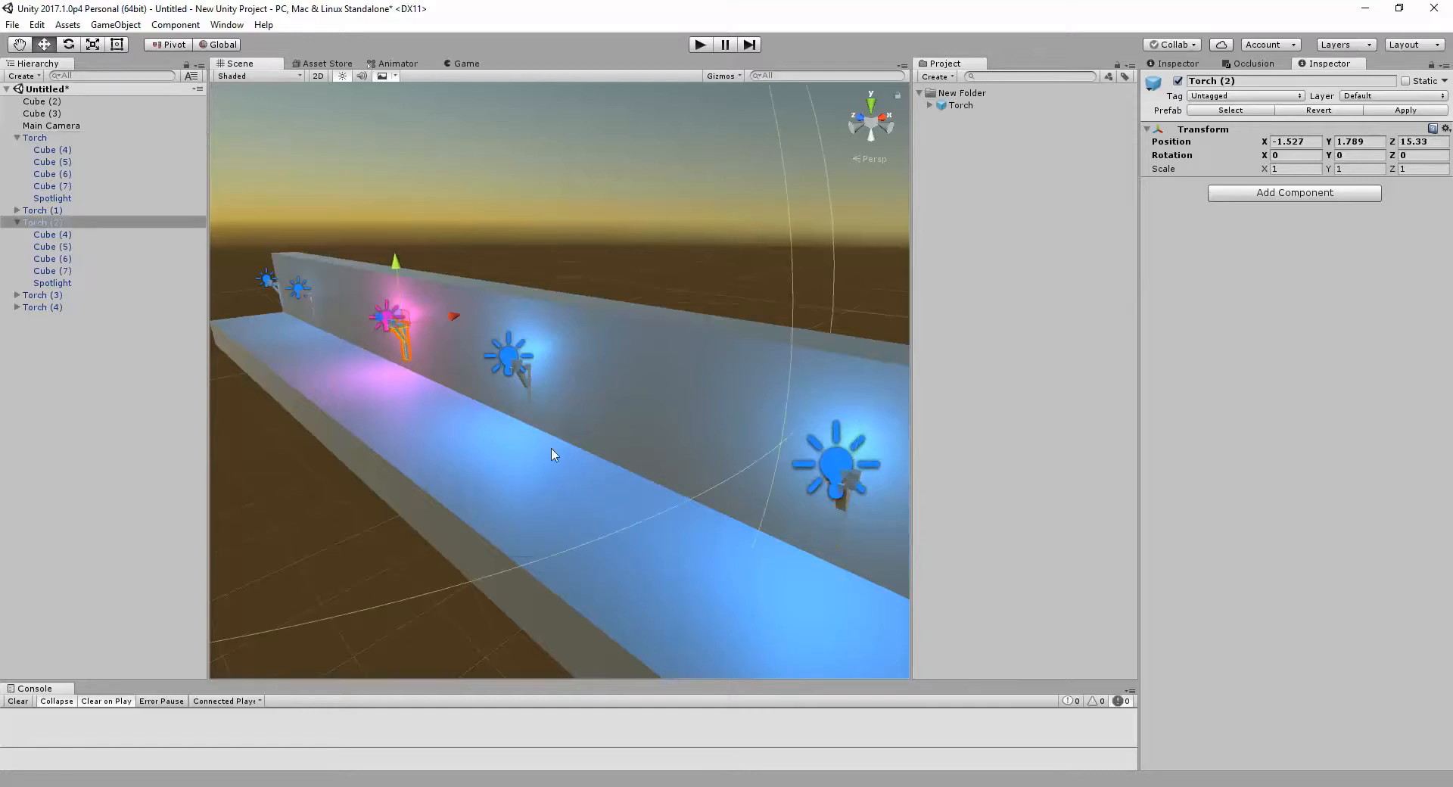
{"action": "key", "text": "w"}
{"action": "right_click_drag", "start_coordinate": [551, 454], "coordinate": [657, 447]}
{"action": "key", "text": "s"}
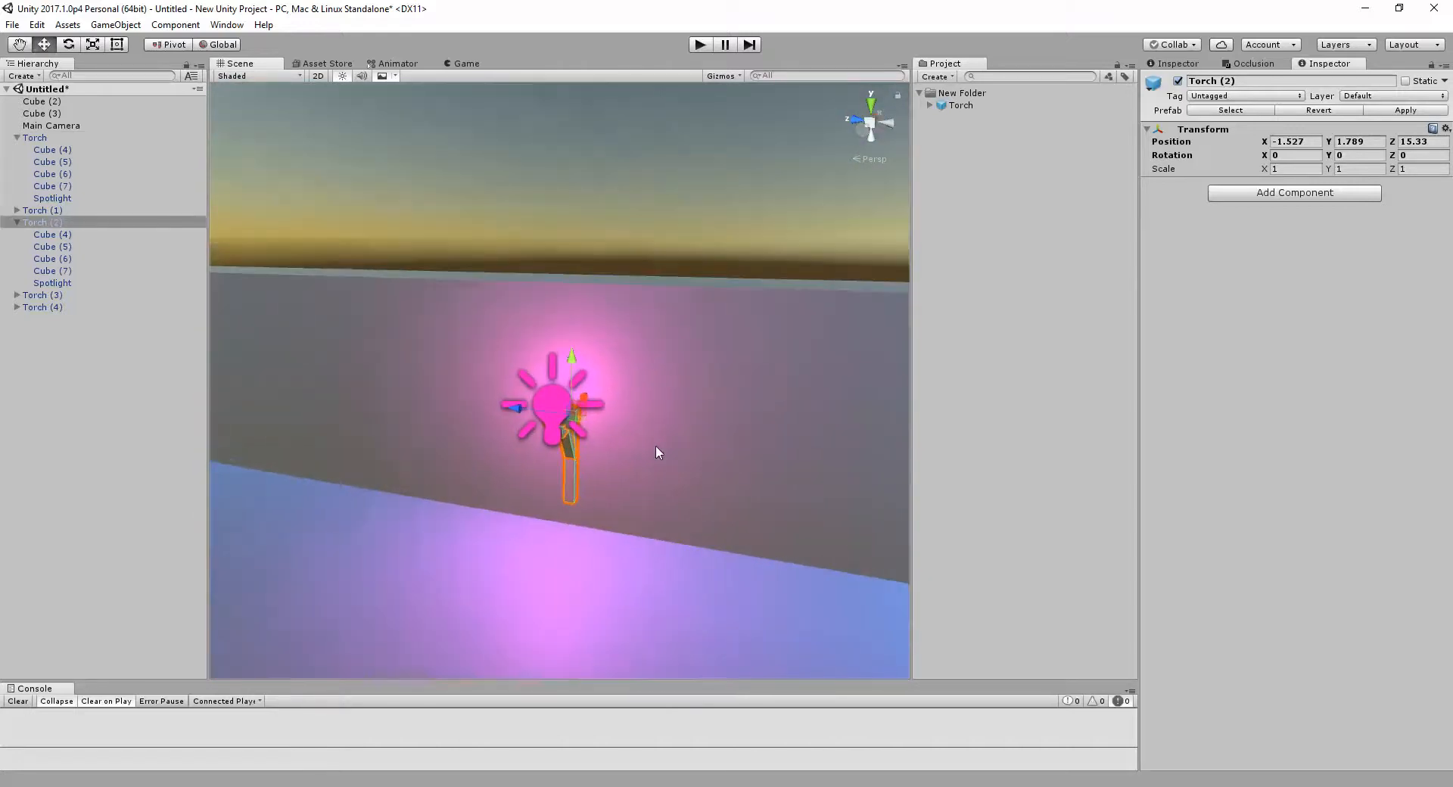
{"action": "right_click_drag", "start_coordinate": [554, 401], "coordinate": [392, 307]}
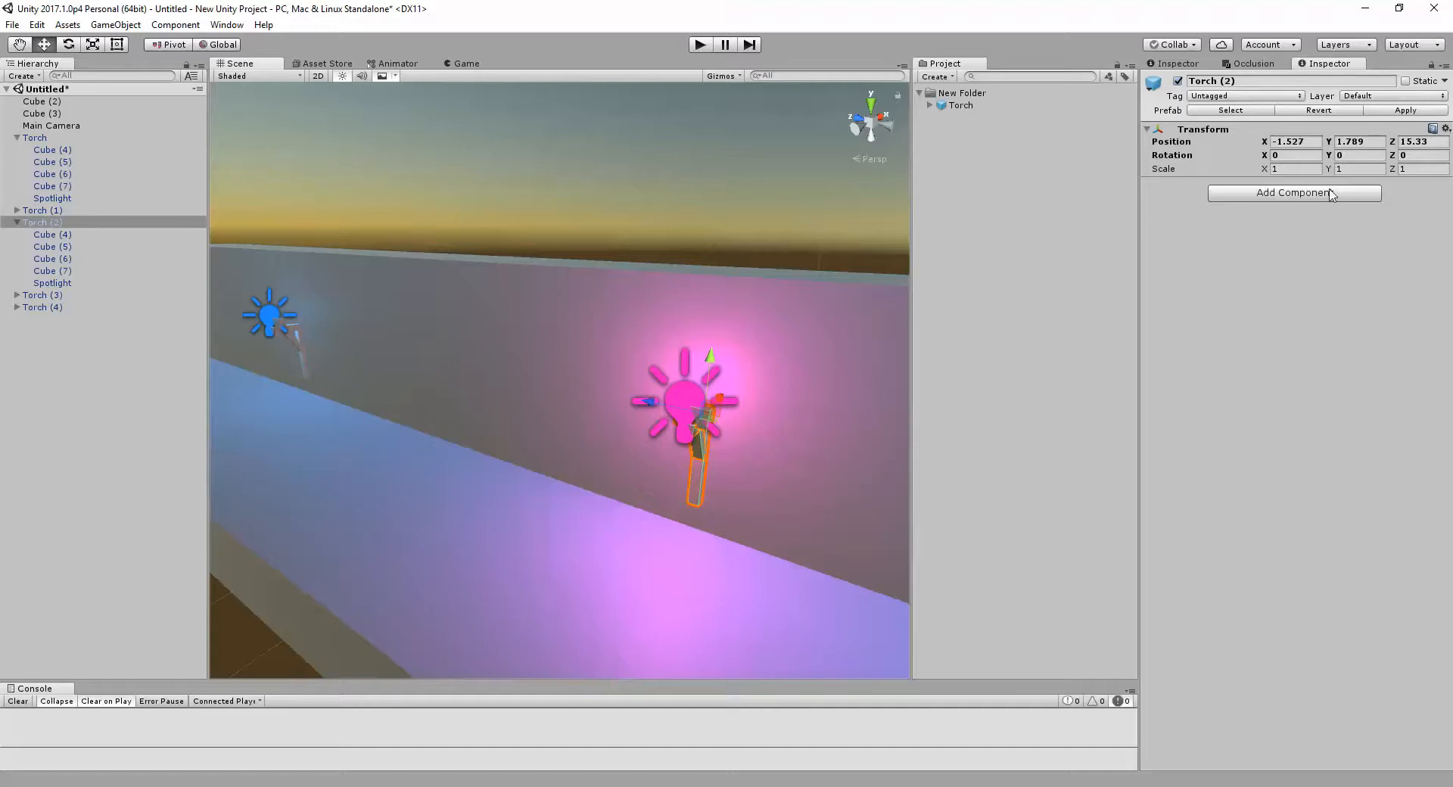
{"action": "left_click", "coordinate": [1317, 111]}
Step: Create a Particle System effect and move it onto the original Torch, at about X -1.673, Y 1.751, Z 4.802
{"action": "right_click_drag", "start_coordinate": [711, 461], "coordinate": [845, 423]}
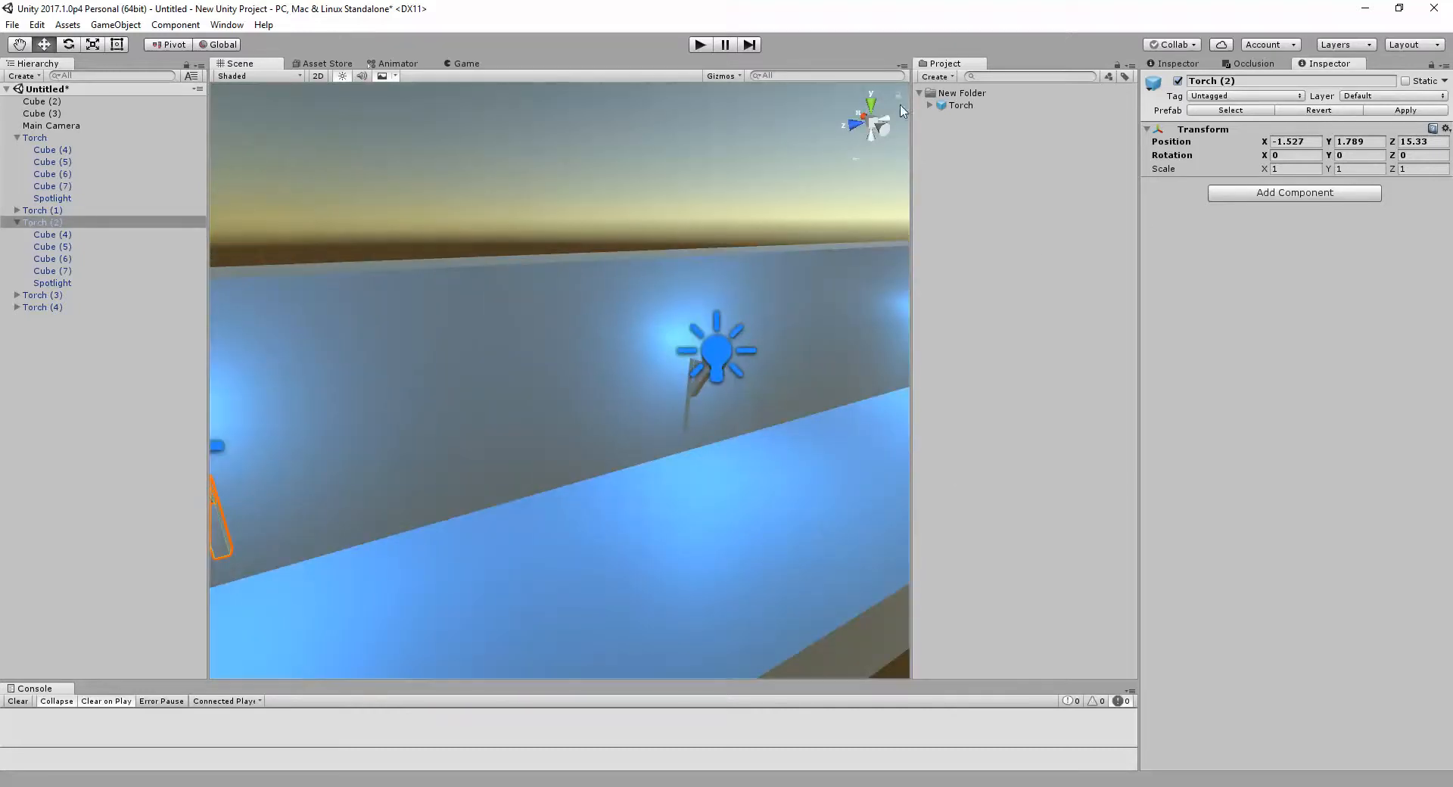
{"action": "key", "text": "s"}
{"action": "right_click_drag", "start_coordinate": [670, 333], "coordinate": [646, 349]}
{"action": "key", "text": "w"}
{"action": "left_click", "coordinate": [556, 339]}
{"action": "left_click", "coordinate": [644, 345]}
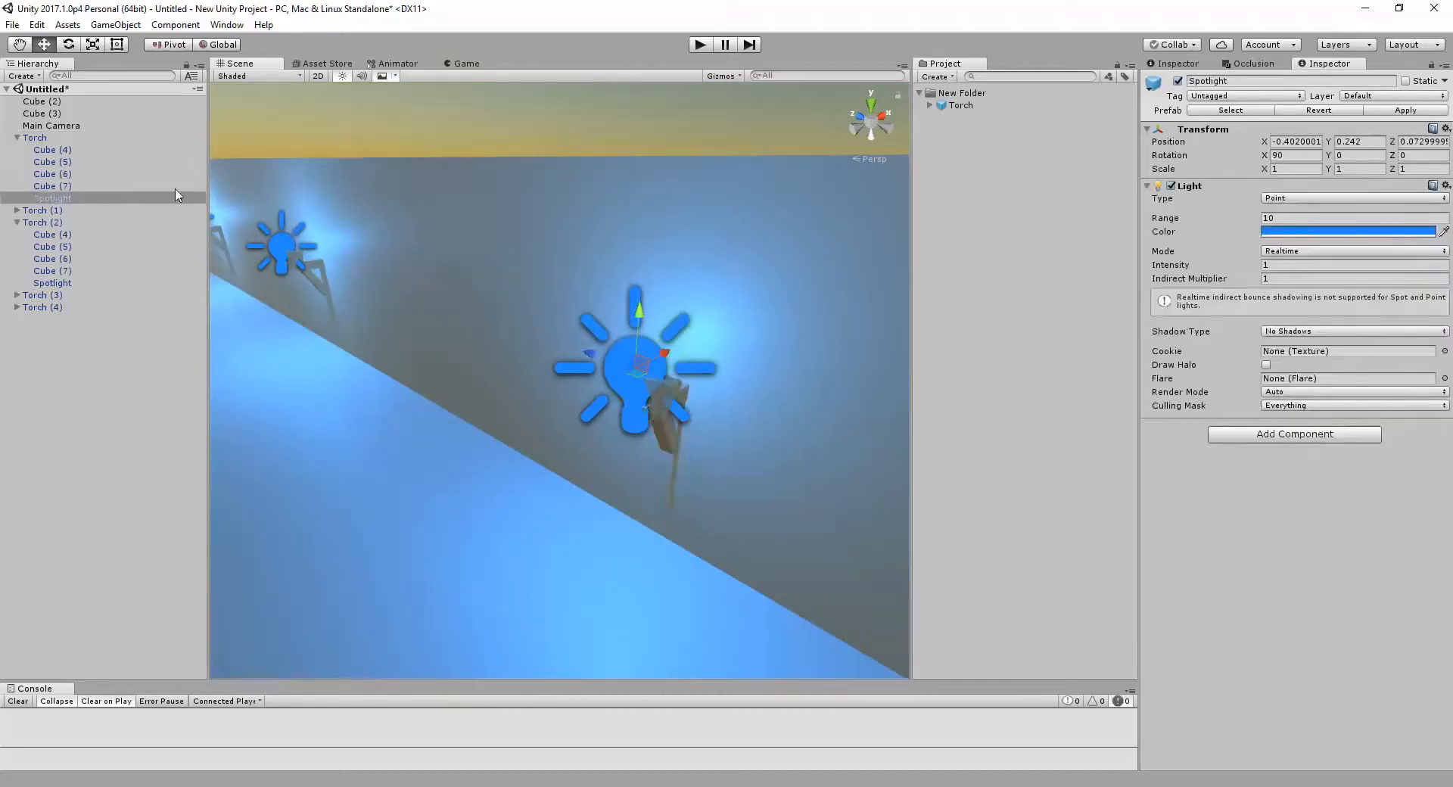
{"action": "left_click", "coordinate": [69, 25]}
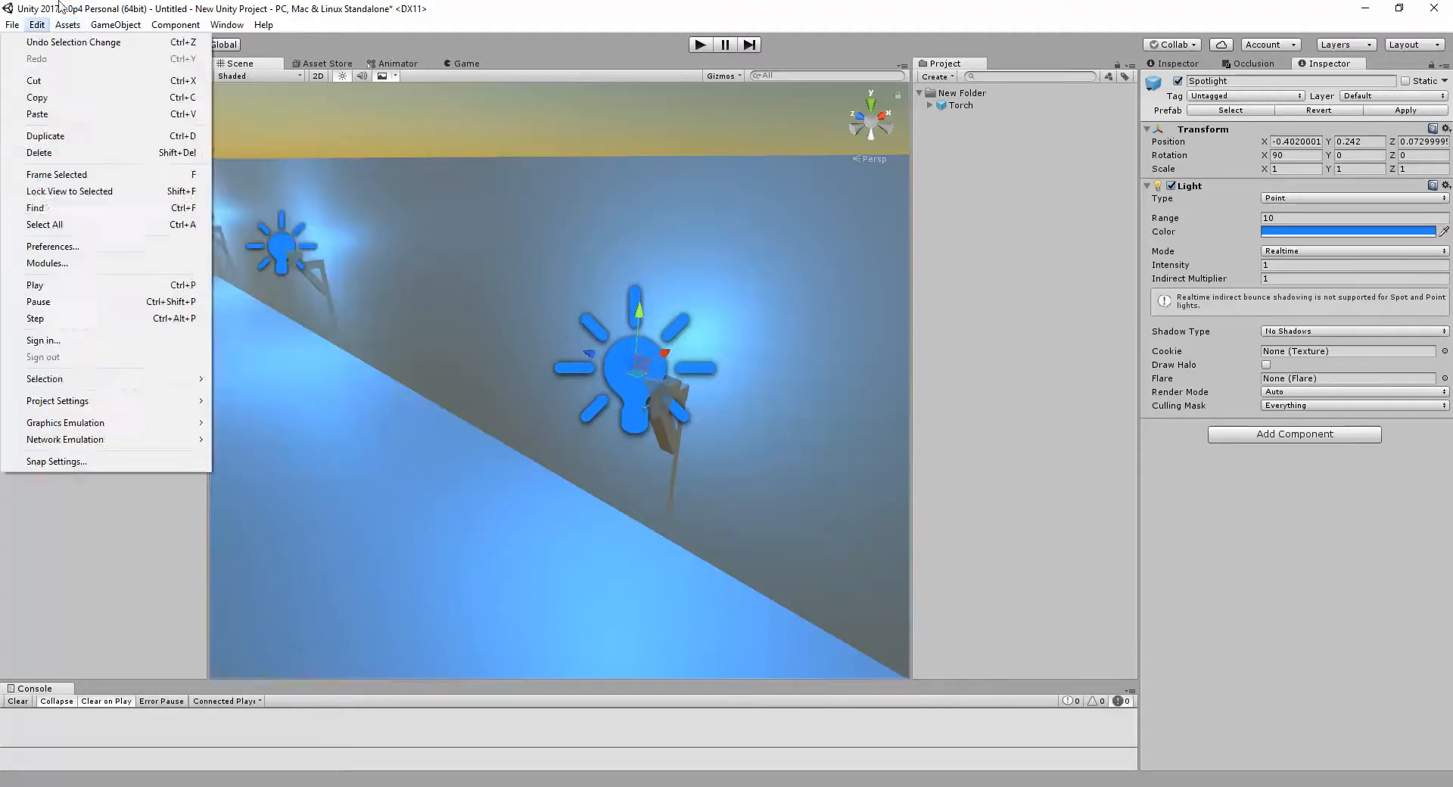
{"action": "left_click", "coordinate": [60, 7]}
{"action": "left_click", "coordinate": [115, 25]}
{"action": "mouse_move", "coordinate": [76, 159]}
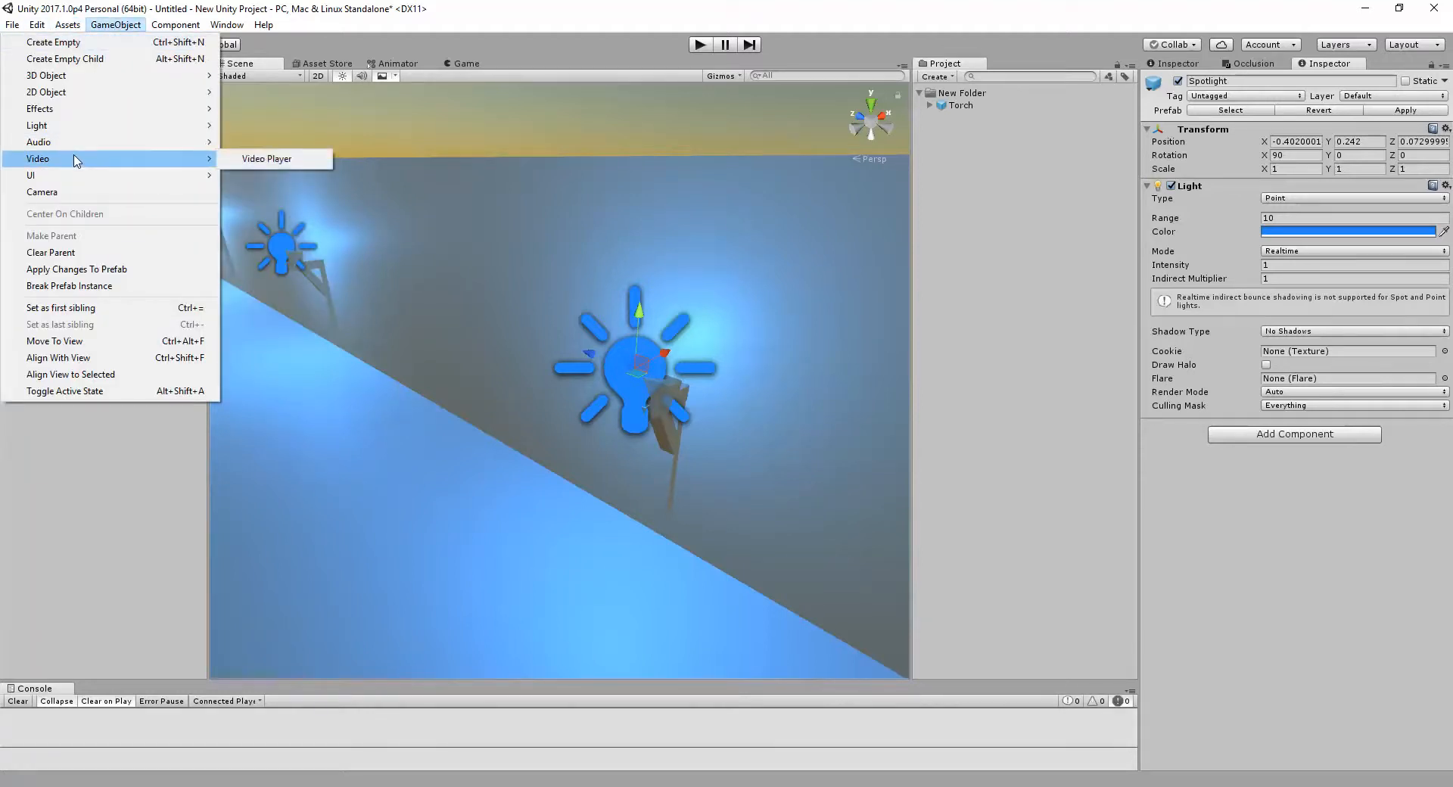
{"action": "mouse_move", "coordinate": [68, 25]}
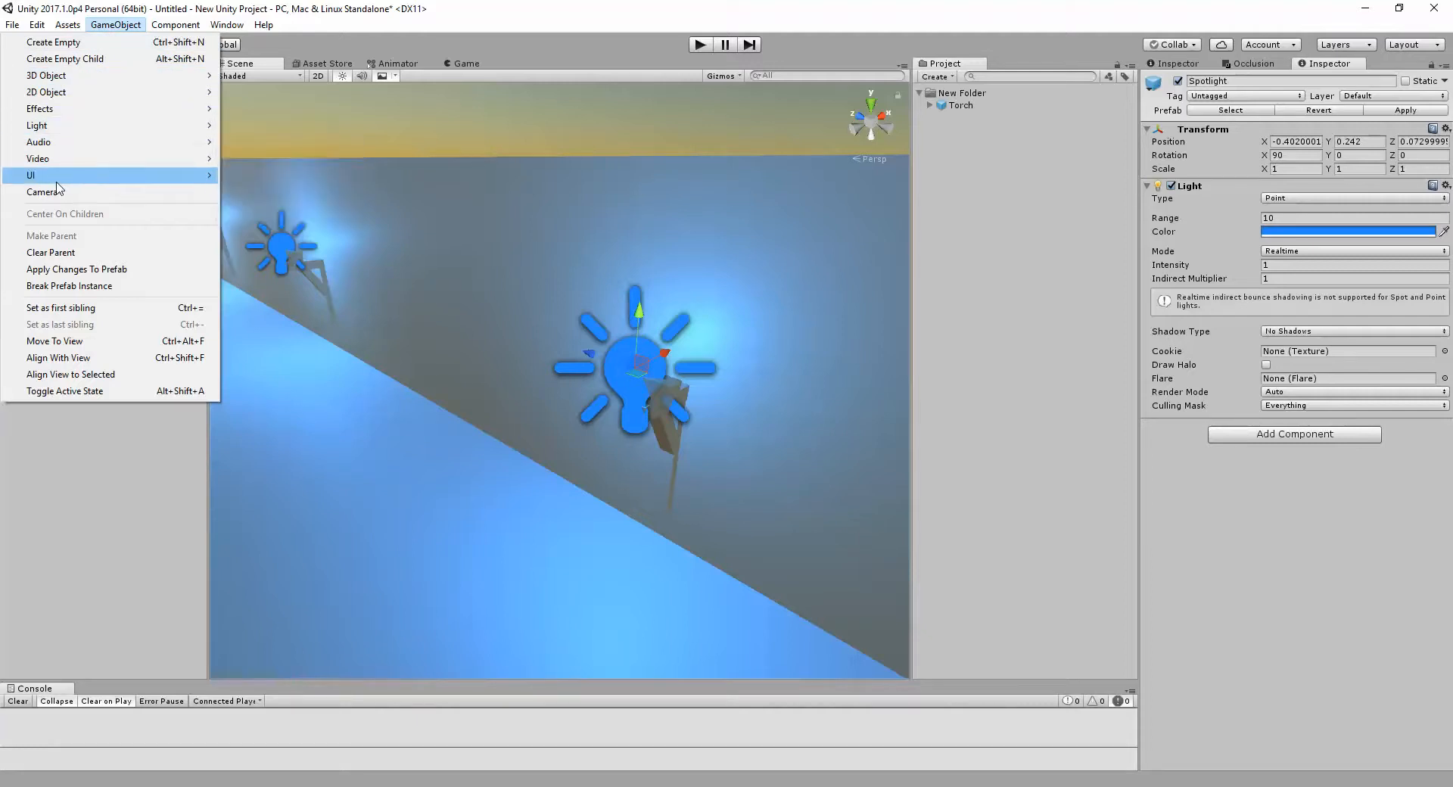
{"action": "mouse_move", "coordinate": [50, 110]}
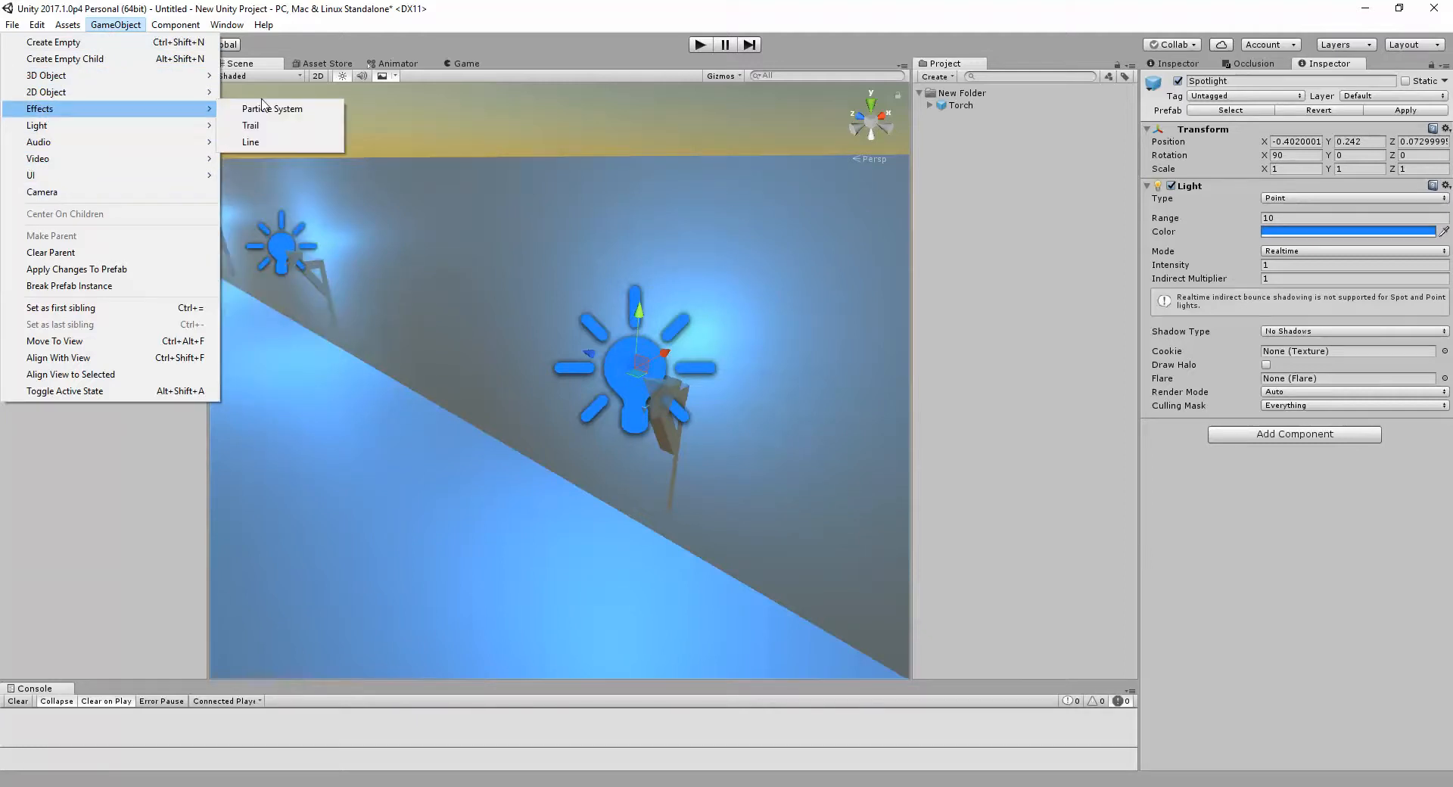
{"action": "left_click", "coordinate": [250, 110]}
{"action": "left_click_drag", "start_coordinate": [563, 379], "coordinate": [666, 396]}
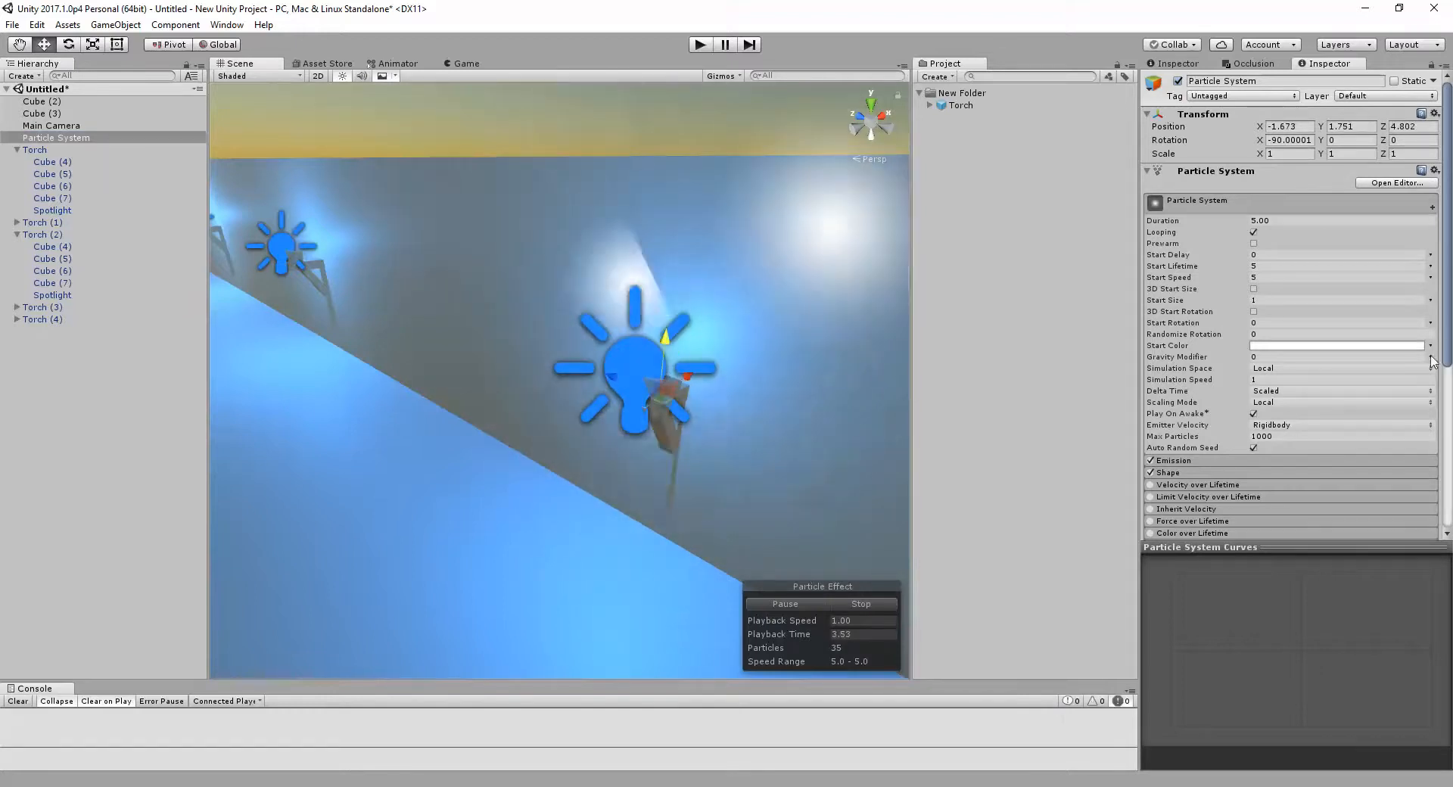
Step: Set the Particle System's start size to 0.1 and its start colour to light blue, hex 31C3FFFF
{"action": "left_click", "coordinate": [1269, 300]}
{"action": "type", "text": ".1"}
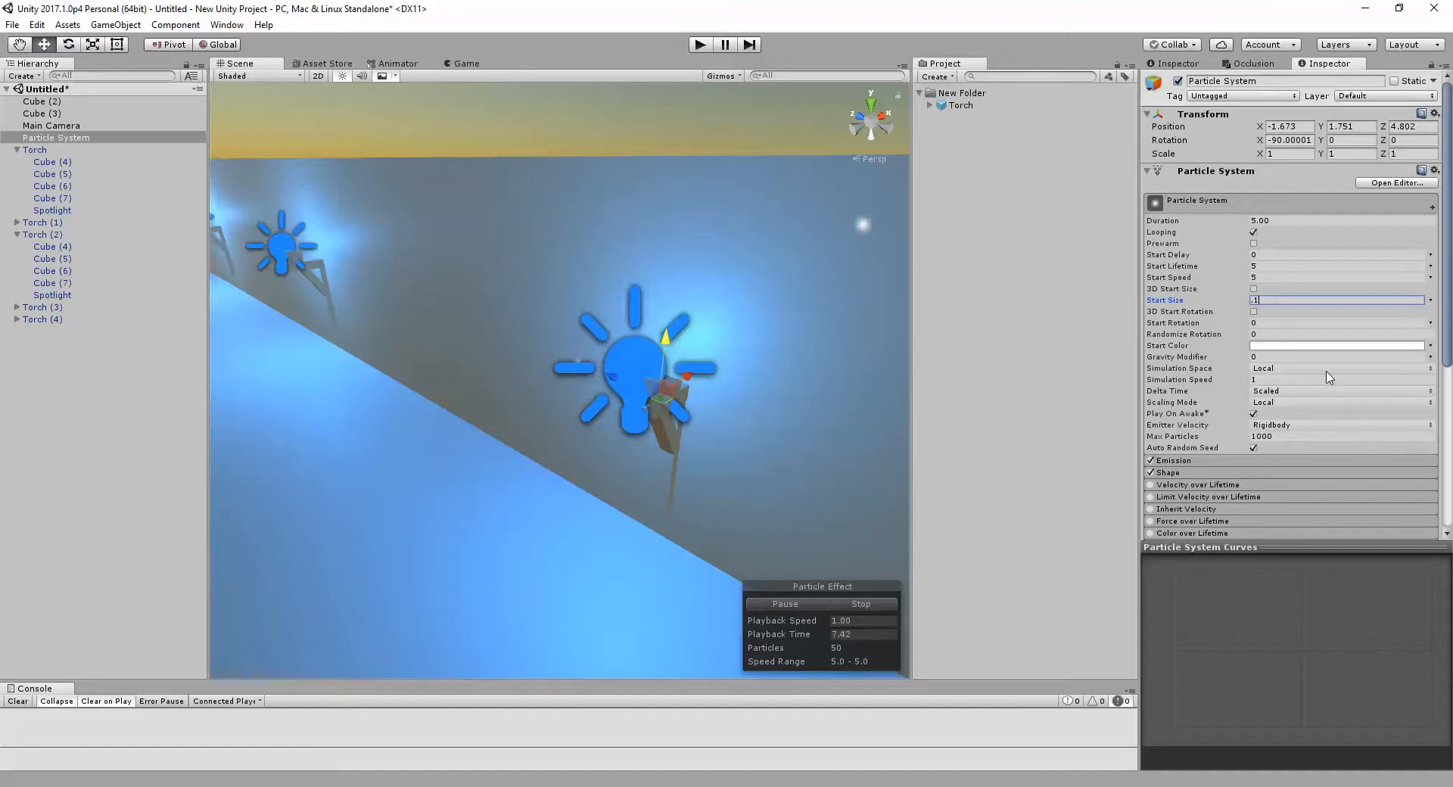
{"action": "left_click", "coordinate": [1330, 345]}
{"action": "left_click", "coordinate": [1267, 315]}
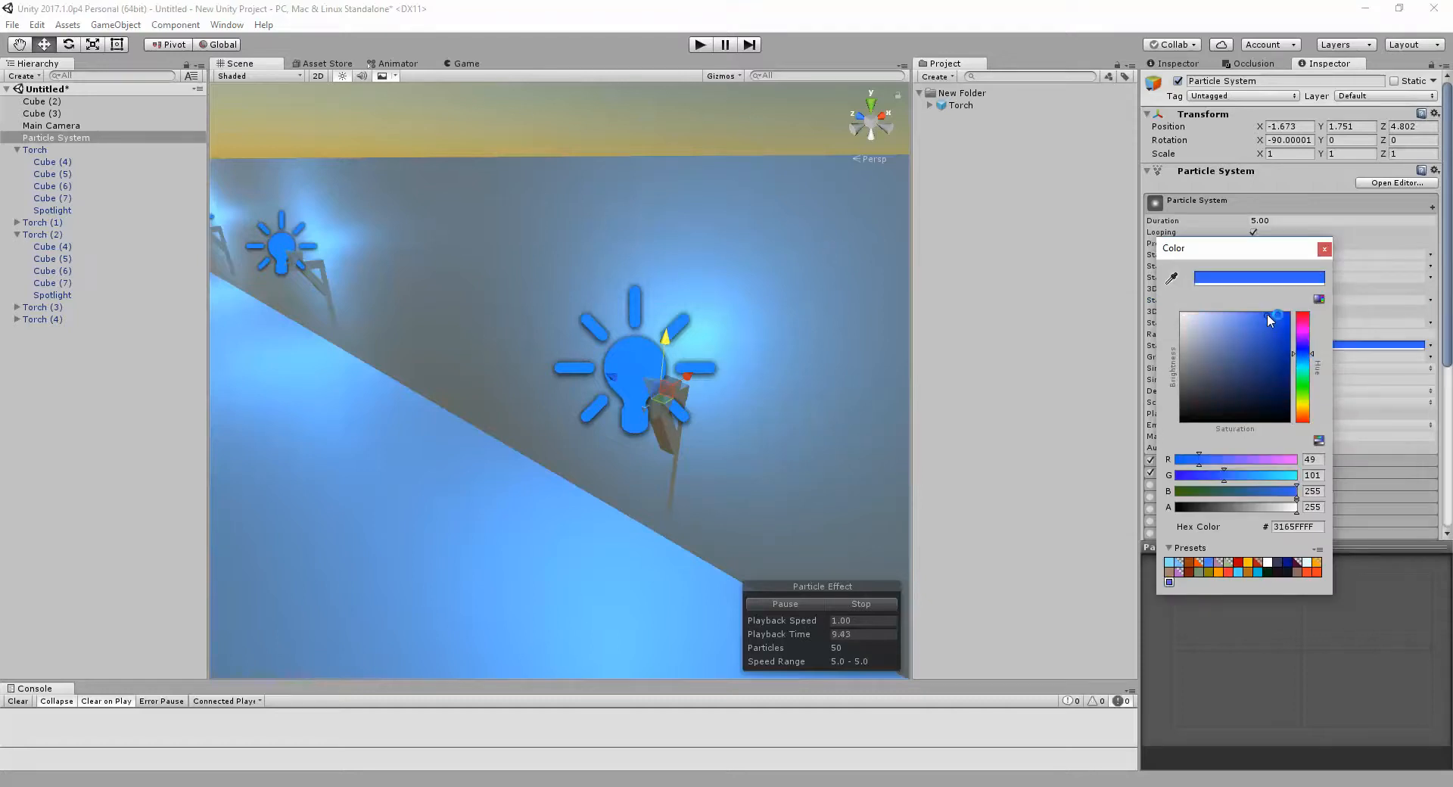
{"action": "left_click", "coordinate": [1302, 369]}
{"action": "left_click_drag", "start_coordinate": [1299, 369], "coordinate": [1300, 359]}
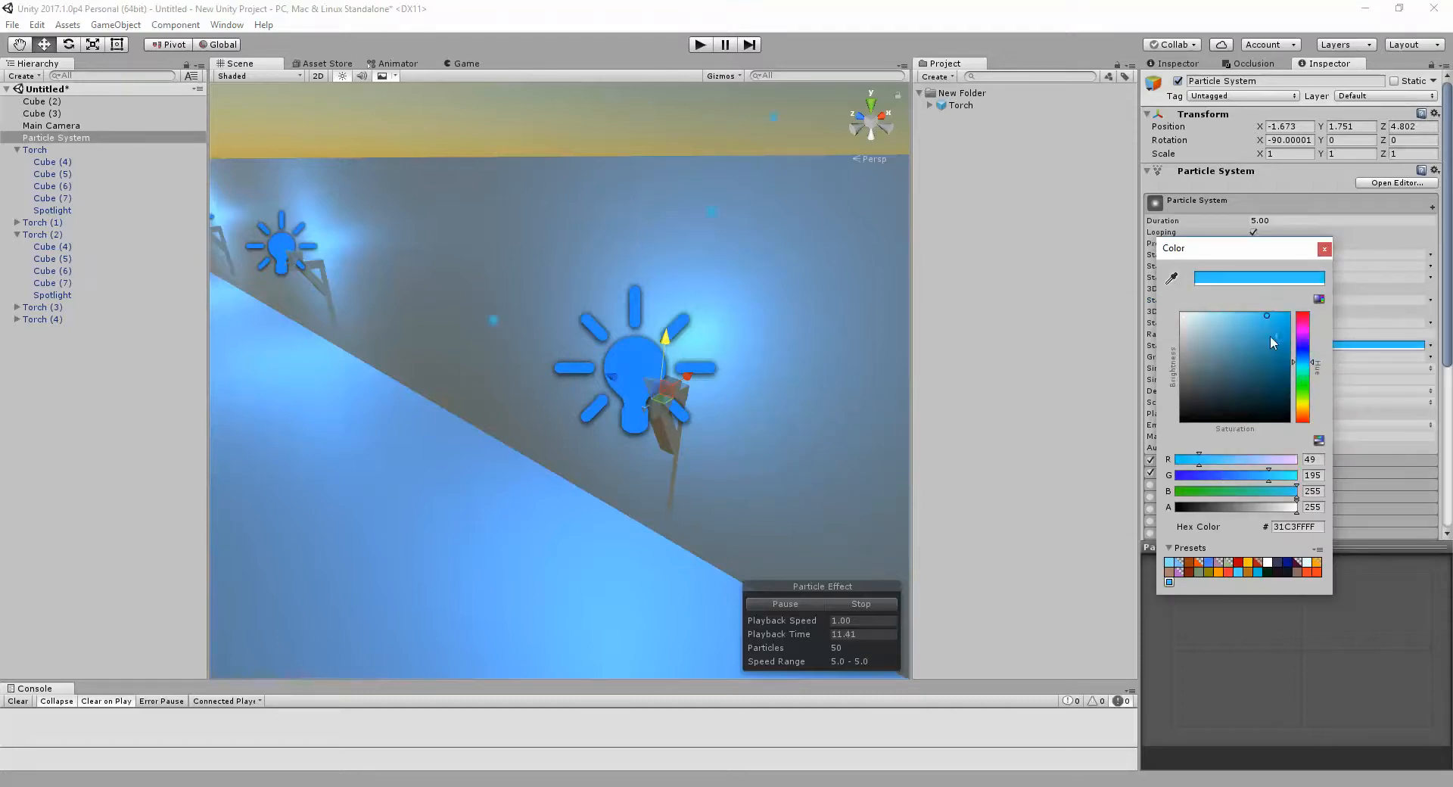
{"action": "left_click", "coordinate": [1325, 249]}
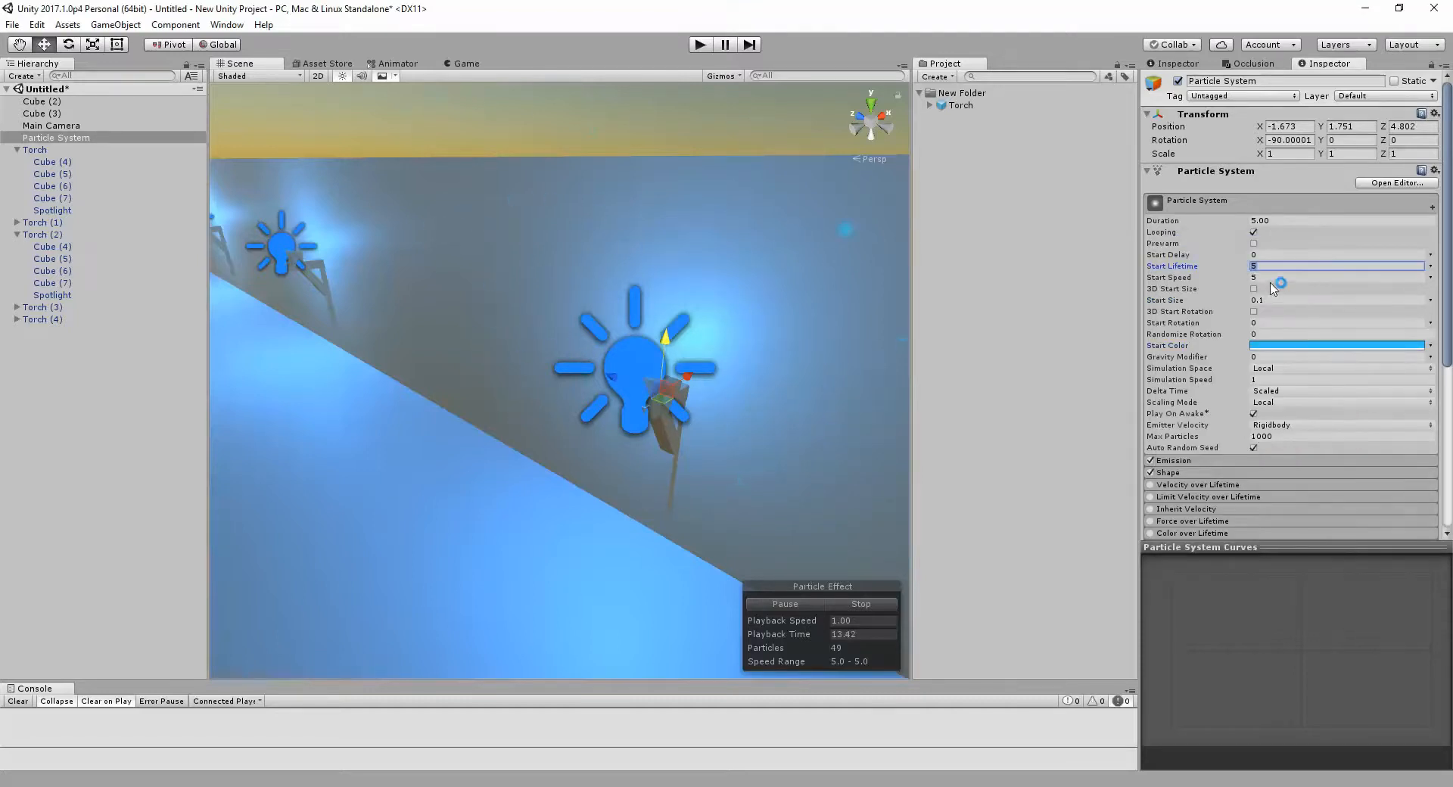
Step: Set the Particle System's start speed to 1 and narrow its emission cone to an angle of 22.45 and radius of 0.2
{"action": "left_click", "coordinate": [1263, 277]}
{"action": "type", "text": "1"}
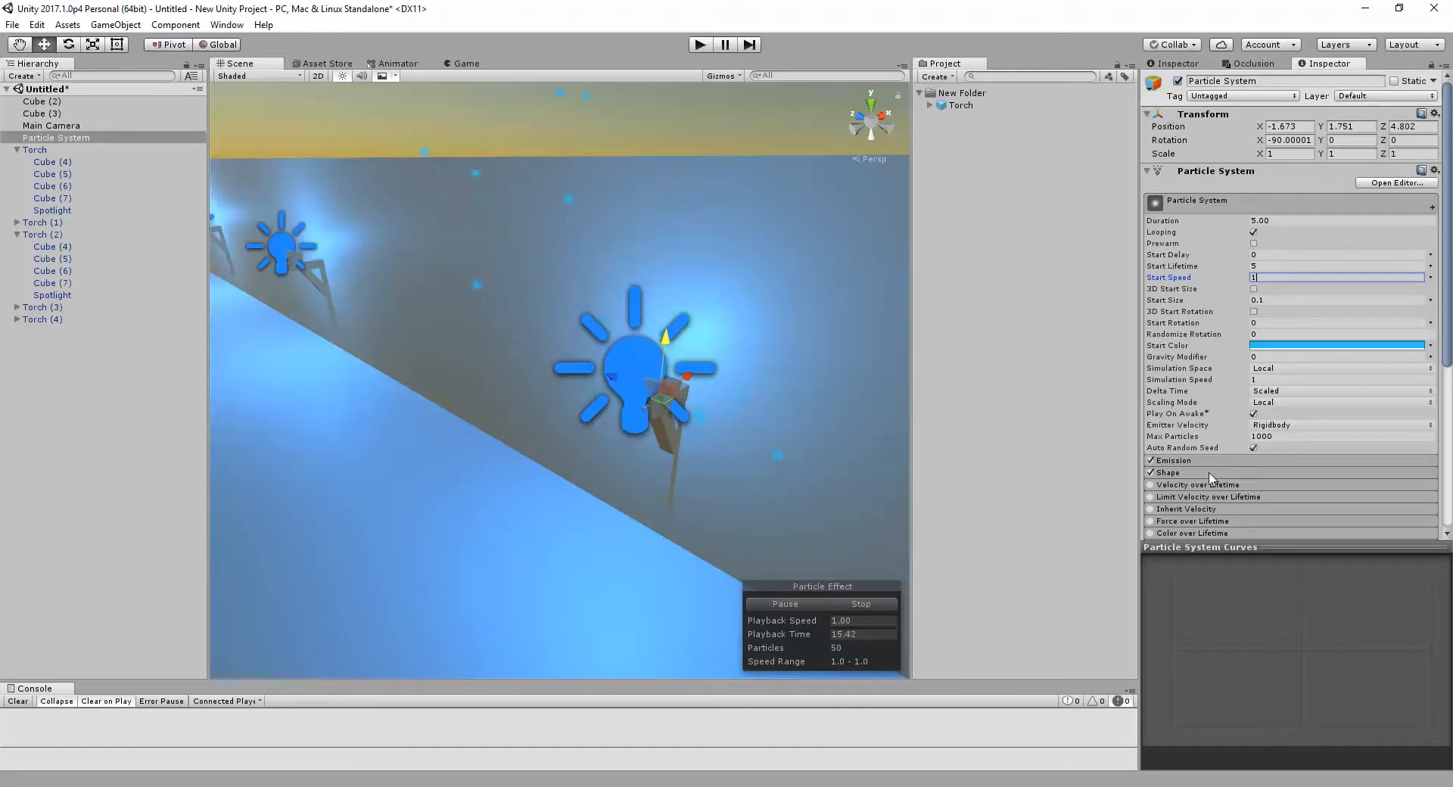
{"action": "left_click", "coordinate": [1181, 473]}
{"action": "left_click_drag", "start_coordinate": [1158, 497], "coordinate": [1120, 527]}
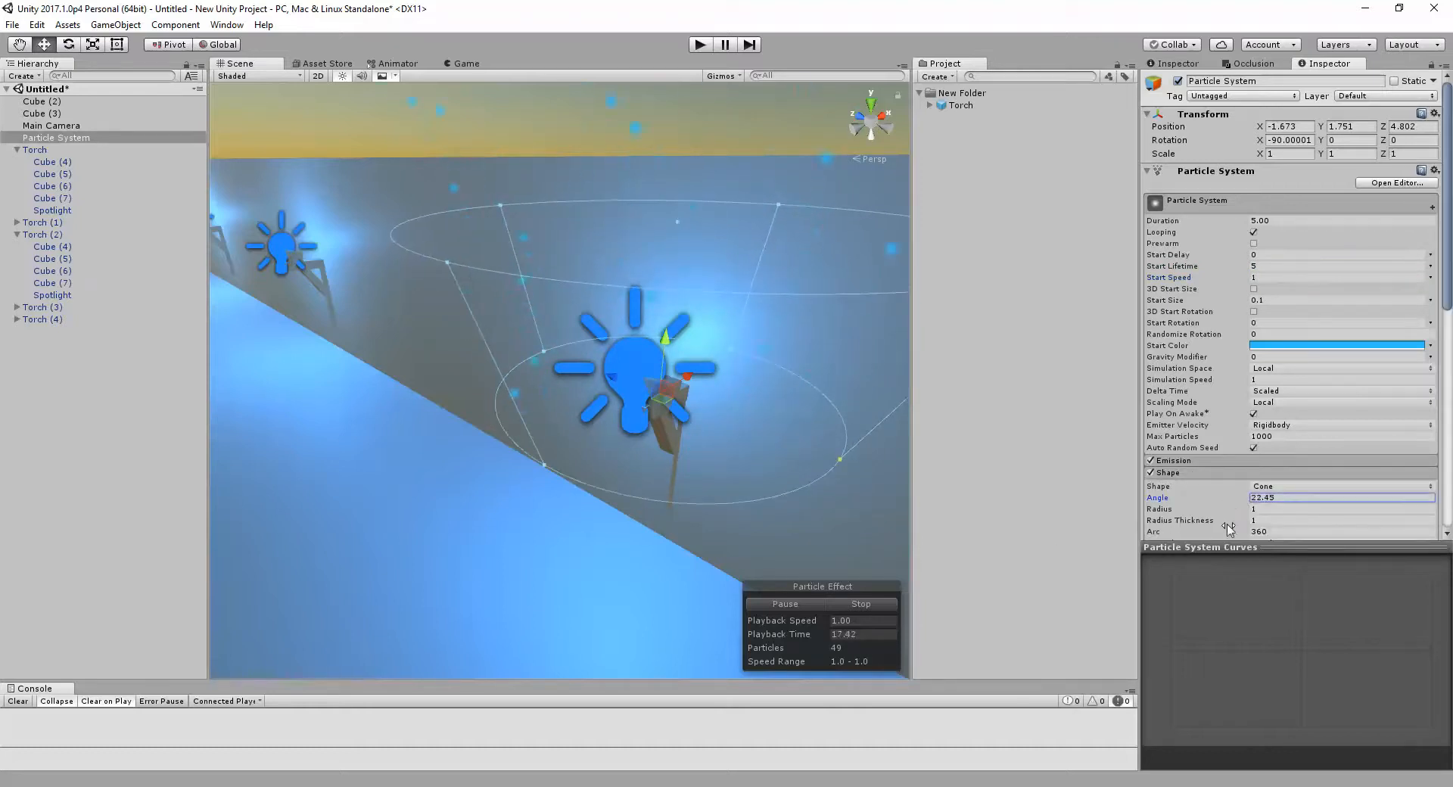
{"action": "left_click_drag", "start_coordinate": [1232, 510], "coordinate": [993, 531]}
Step: Move the Particle System away from the wall to about X -1.761, centring it over the original torch's head
{"action": "right_click_drag", "start_coordinate": [729, 452], "coordinate": [658, 420]}
{"action": "key", "text": "s"}
{"action": "key", "text": "w"}
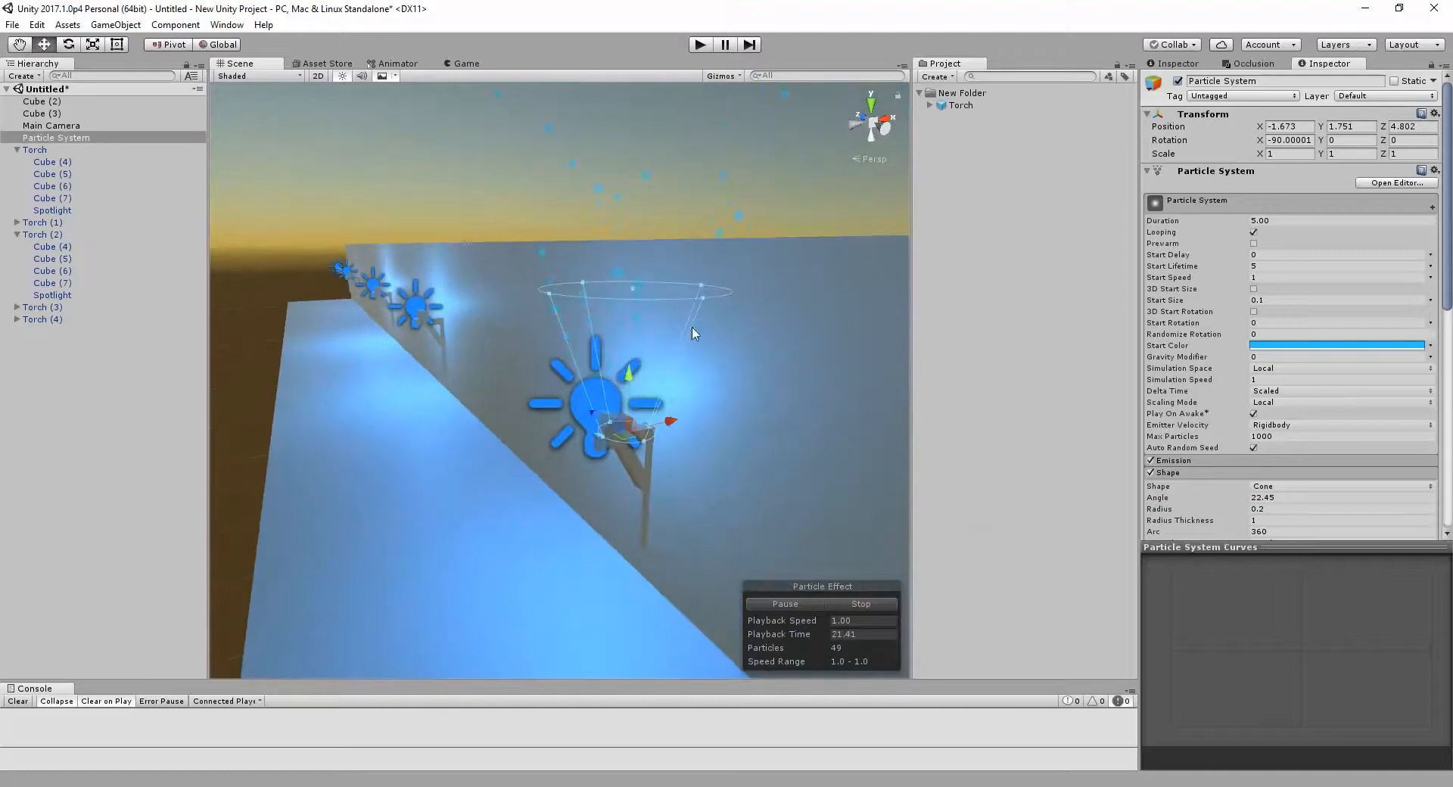
{"action": "left_click_drag", "start_coordinate": [663, 423], "coordinate": [654, 424]}
{"action": "key", "text": "a"}
{"action": "right_click_drag", "start_coordinate": [654, 425], "coordinate": [923, 500]}
{"action": "key", "text": "w"}
{"action": "left_click_drag", "start_coordinate": [634, 479], "coordinate": [507, 494], "text": "alt"}
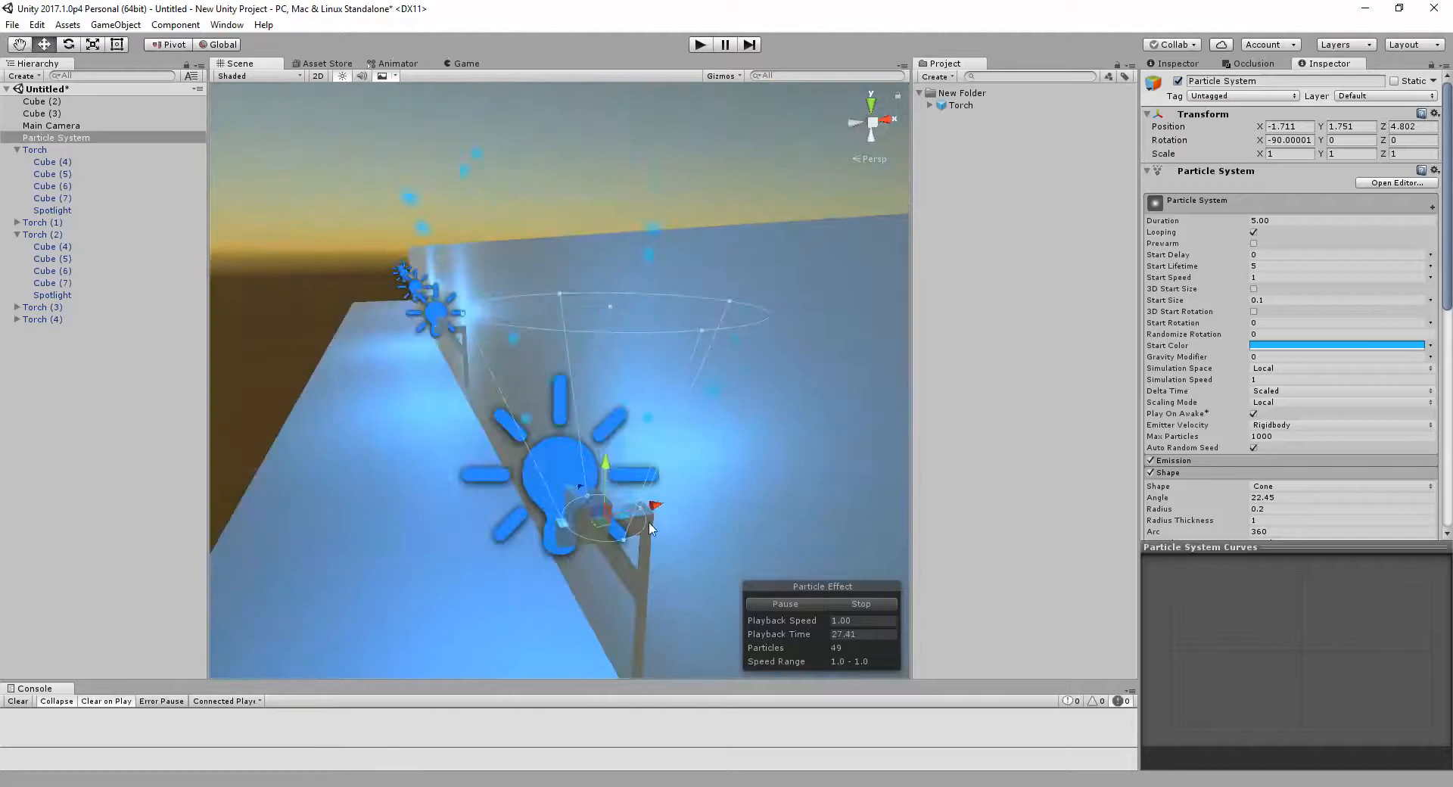
{"action": "left_click_drag", "start_coordinate": [657, 507], "coordinate": [646, 509]}
{"action": "right_click_drag", "start_coordinate": [666, 586], "coordinate": [655, 557]}
{"action": "key", "text": "s"}
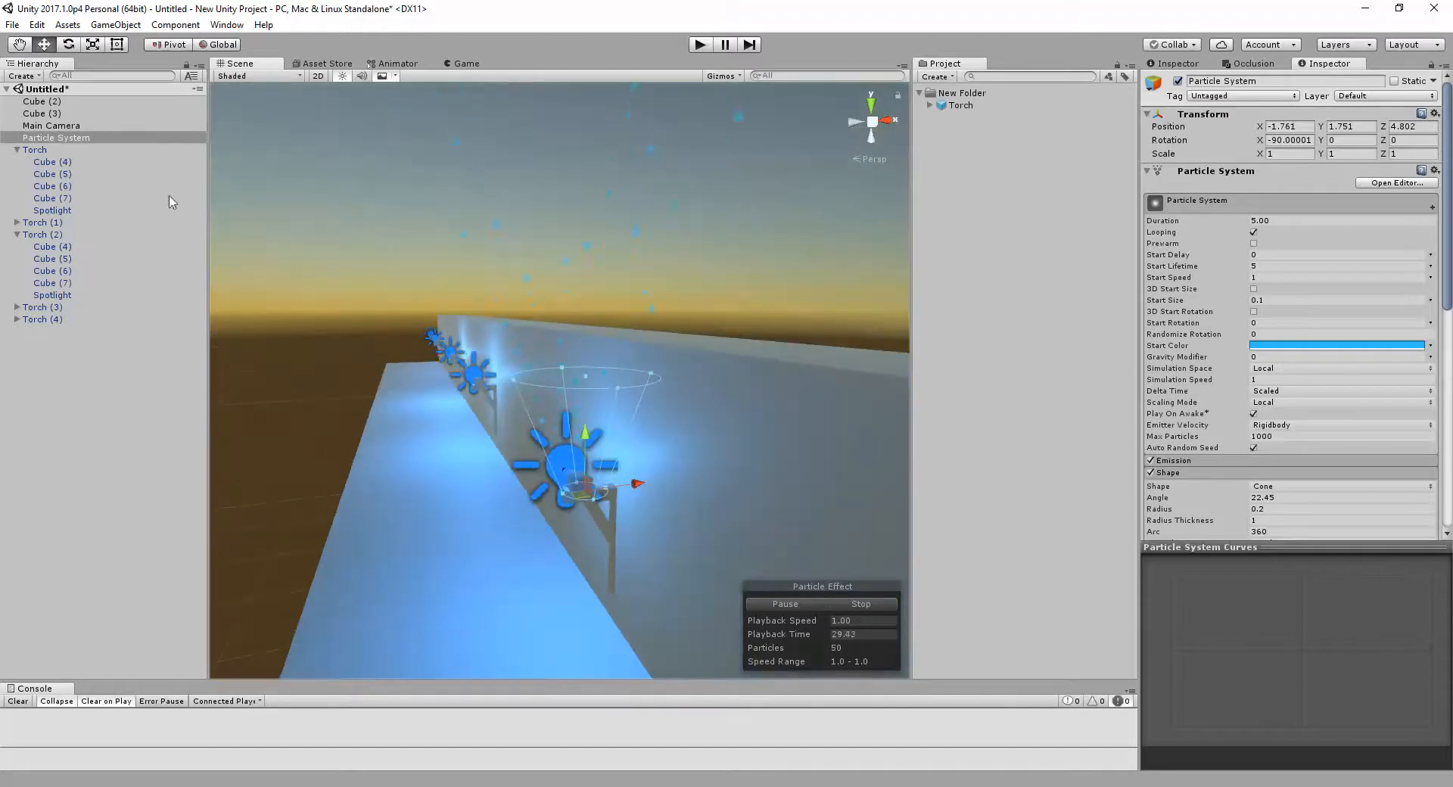
Step: Make the Particle System a child of the original Torch object
{"action": "left_click", "coordinate": [48, 125]}
{"action": "left_click", "coordinate": [46, 138]}
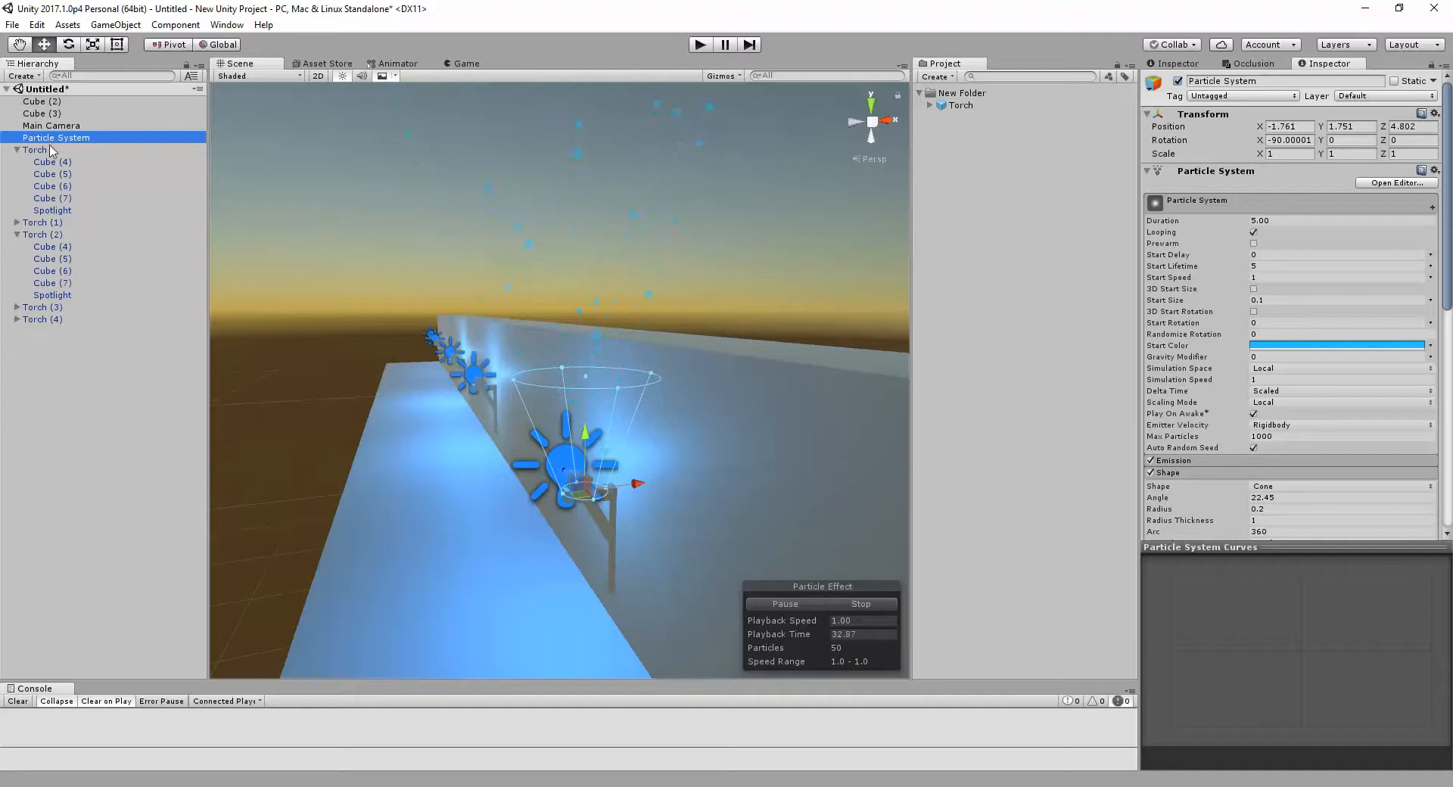
{"action": "left_click", "coordinate": [34, 150]}
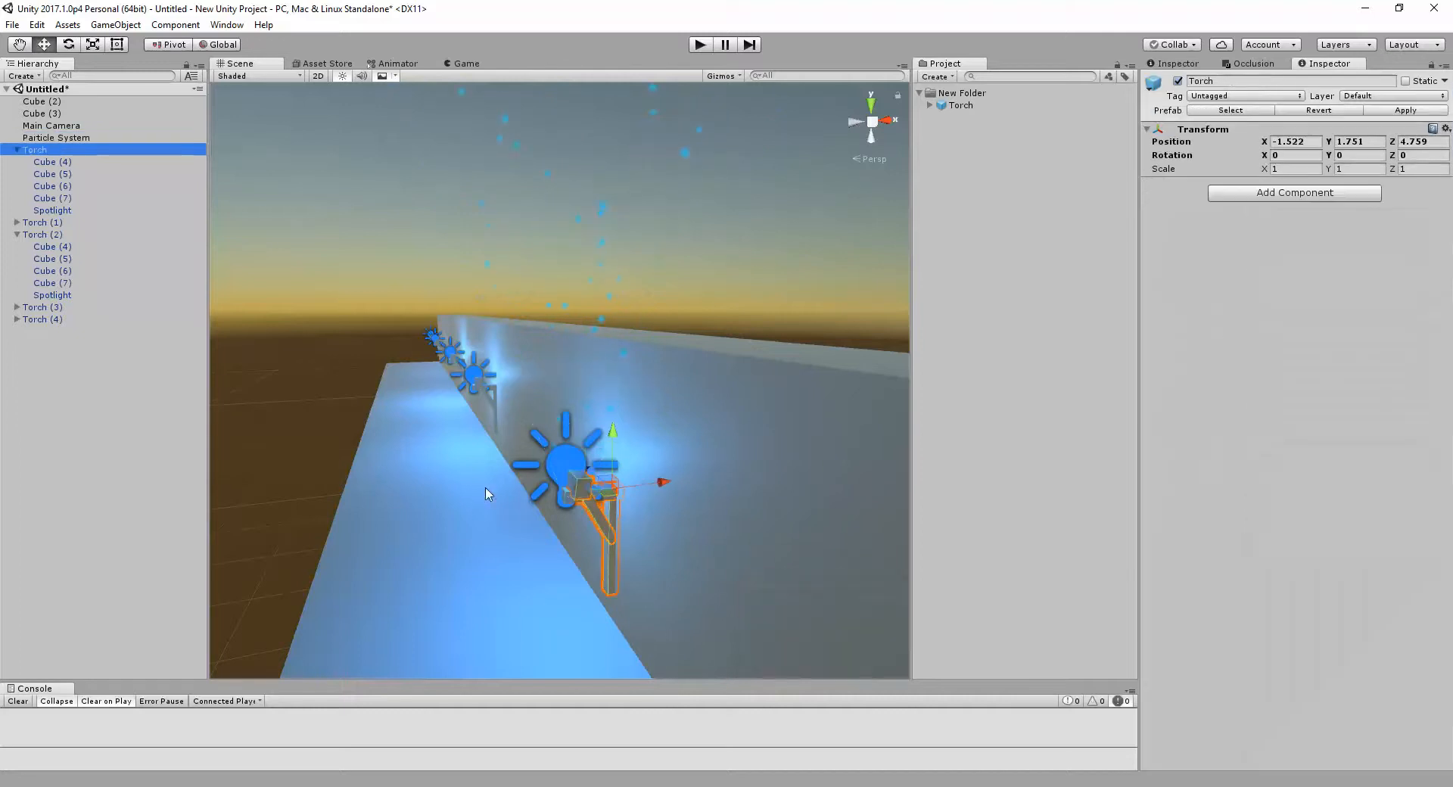
{"action": "left_click_drag", "start_coordinate": [48, 139], "coordinate": [44, 153]}
Step: Apply the original Torch's added Particle System to the prefab so every torch instance includes it
{"action": "left_click", "coordinate": [34, 137]}
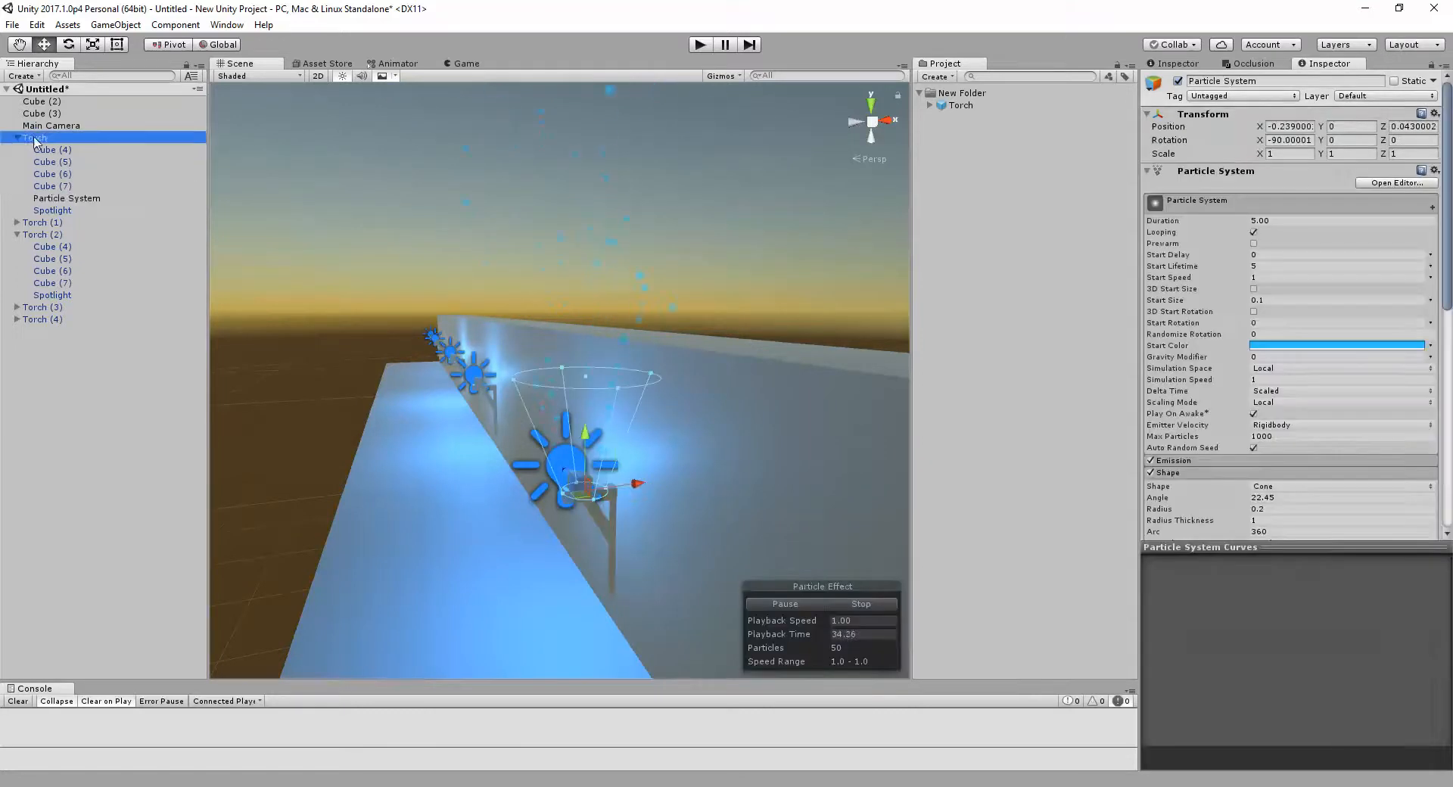
{"action": "left_click", "coordinate": [1405, 110]}
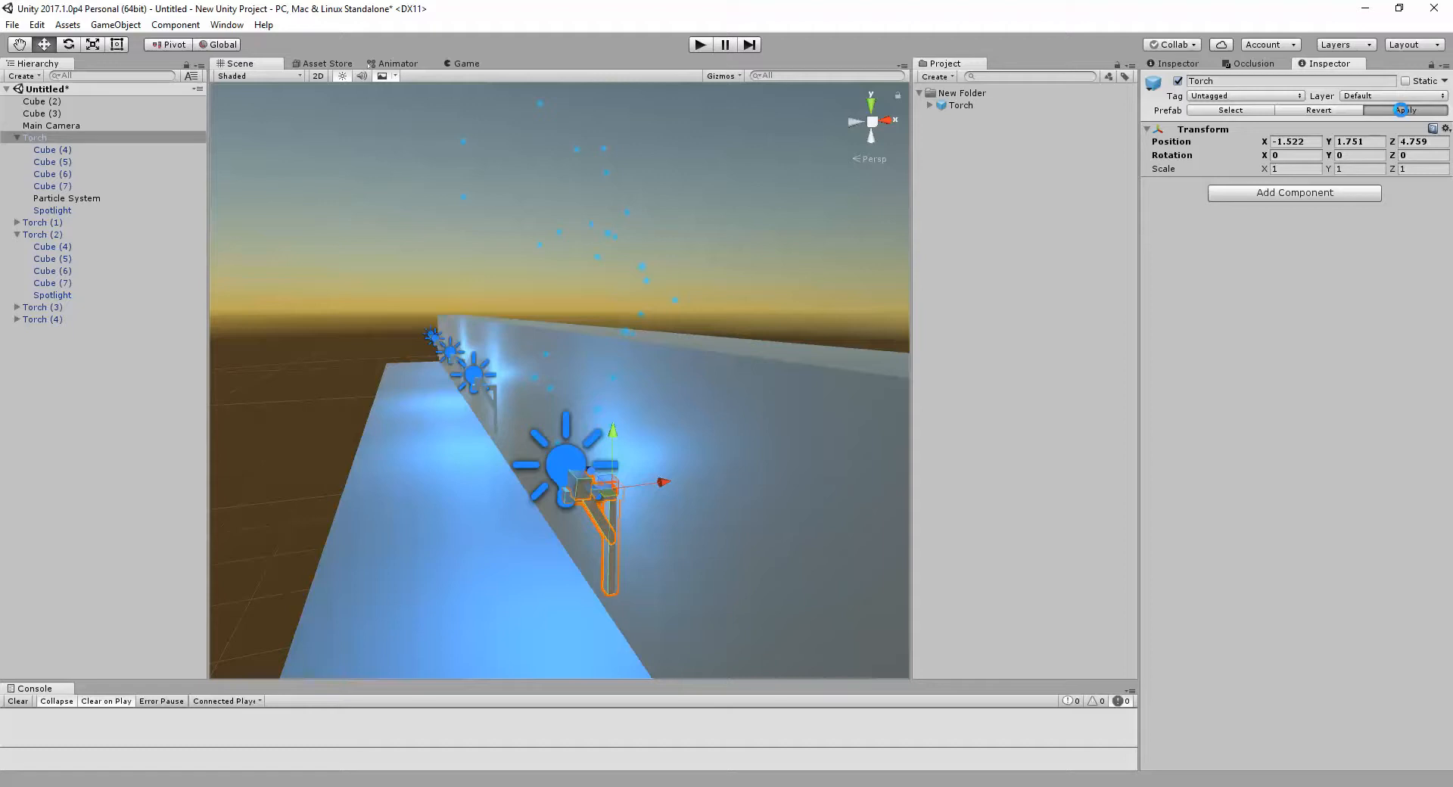
{"action": "left_click_drag", "start_coordinate": [652, 354], "coordinate": [643, 347], "text": "alt"}
{"action": "left_click_drag", "start_coordinate": [321, 307], "coordinate": [433, 340], "text": "alt"}
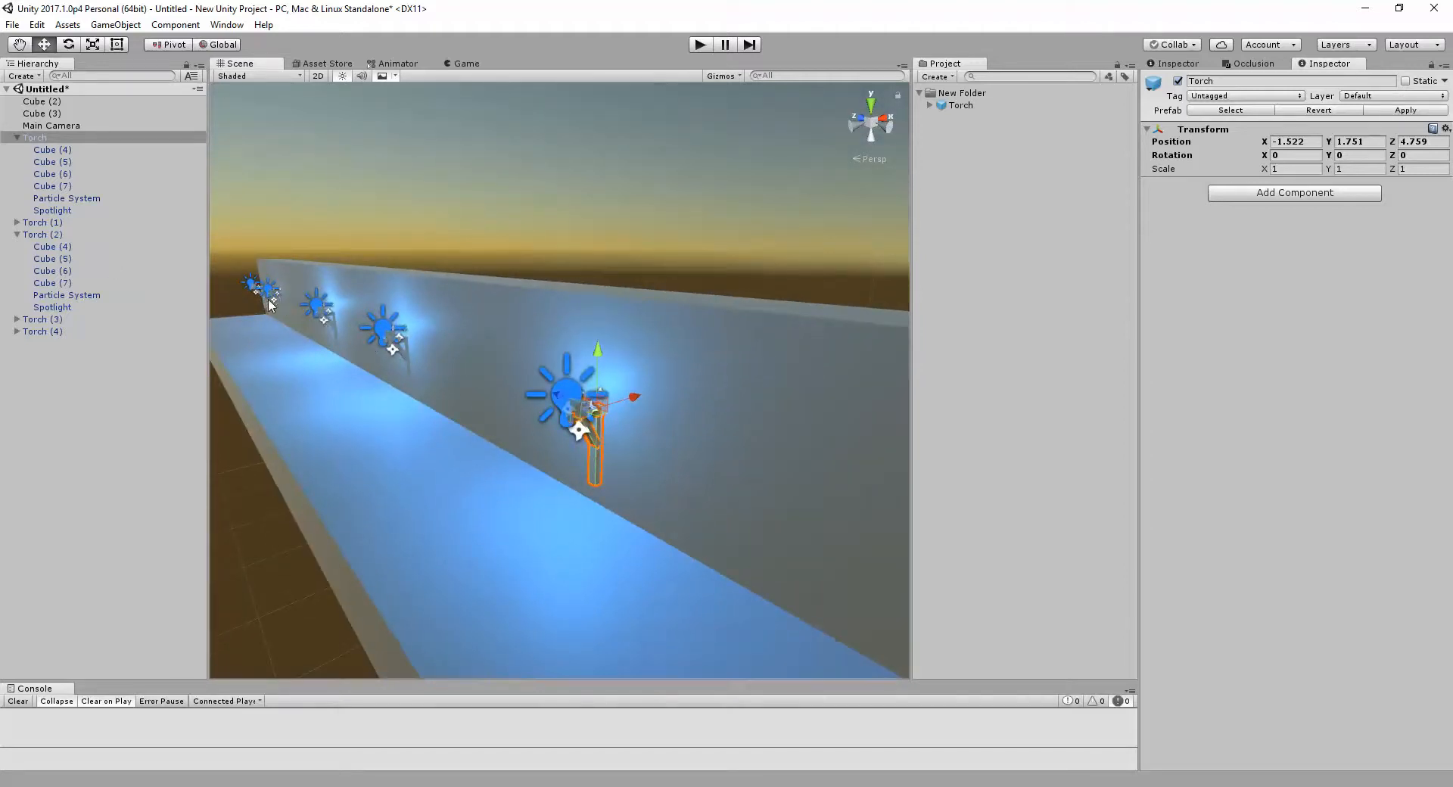
{"action": "left_click_drag", "start_coordinate": [431, 364], "coordinate": [463, 352], "text": "alt"}
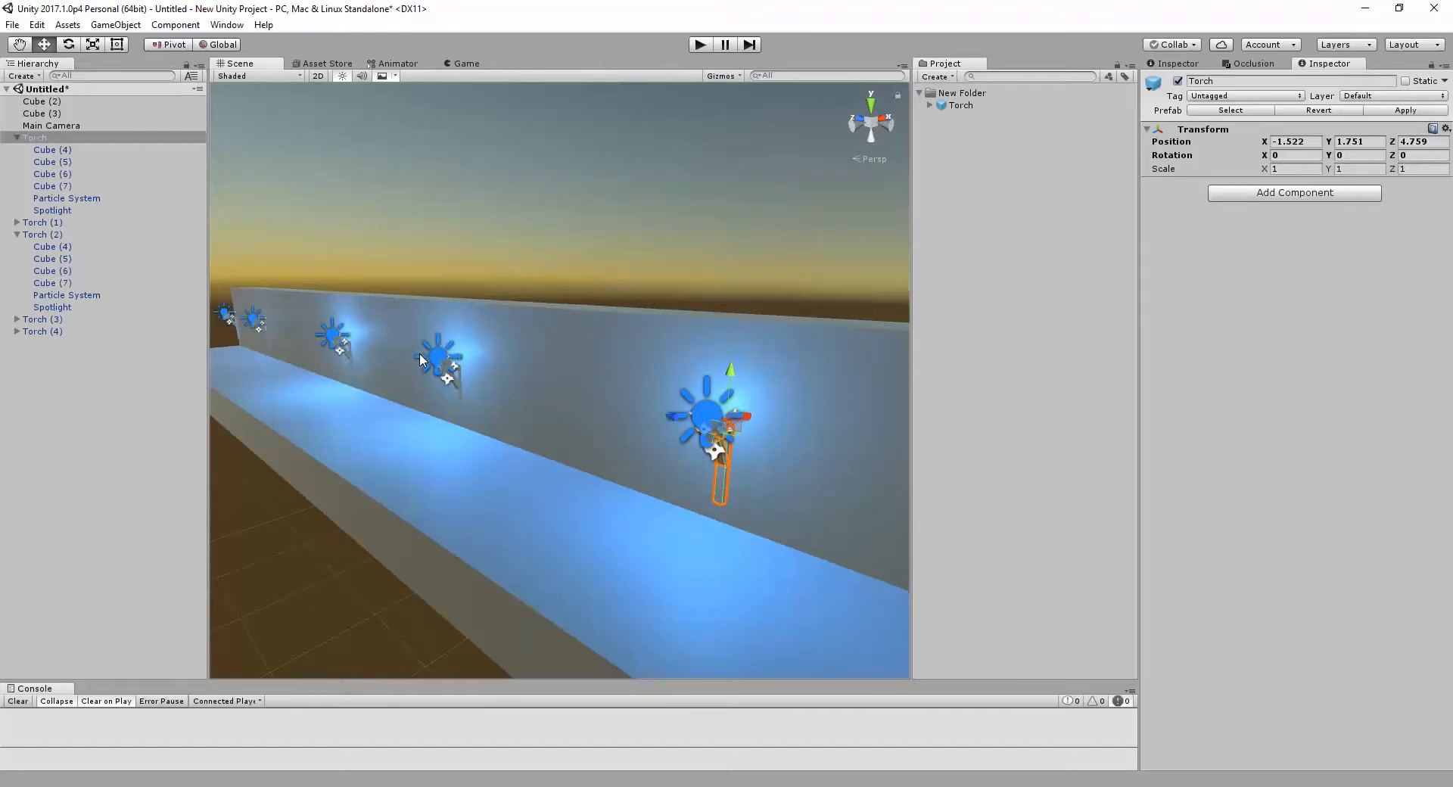
Step: Examine the Particle Systems of Torch (1) and Torch (2) to check that they carry the prefab's particle effect
{"action": "left_click_drag", "start_coordinate": [420, 362], "coordinate": [457, 386], "text": "alt"}
{"action": "key", "text": "w"}
{"action": "mouse_move", "coordinate": [523, 445]}
{"action": "right_mouse_down"}
{"action": "mouse_move", "coordinate": [512, 421]}
{"action": "mouse_move", "coordinate": [539, 459]}
{"action": "right_mouse_up"}
{"action": "left_click", "coordinate": [610, 471]}
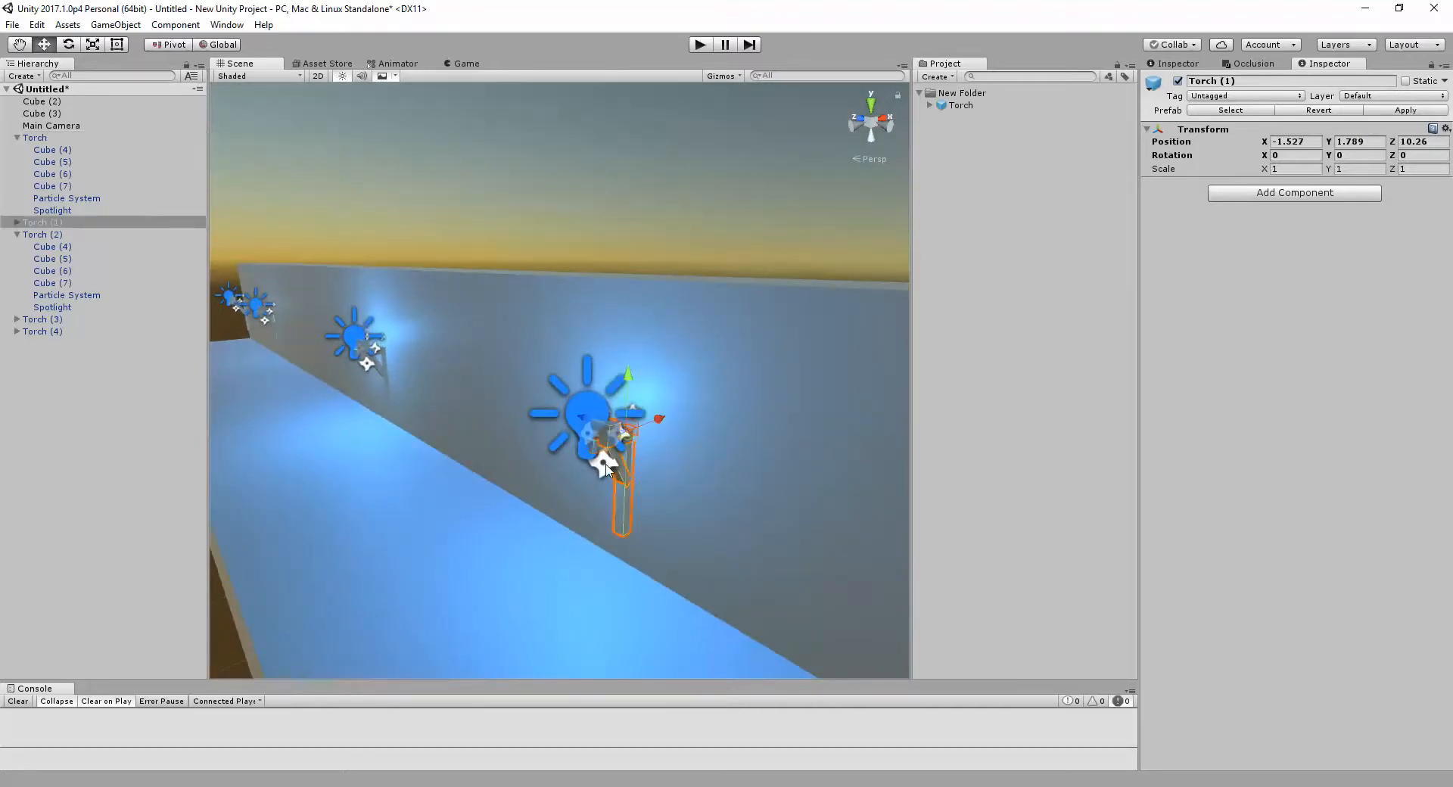
{"action": "left_click", "coordinate": [642, 391]}
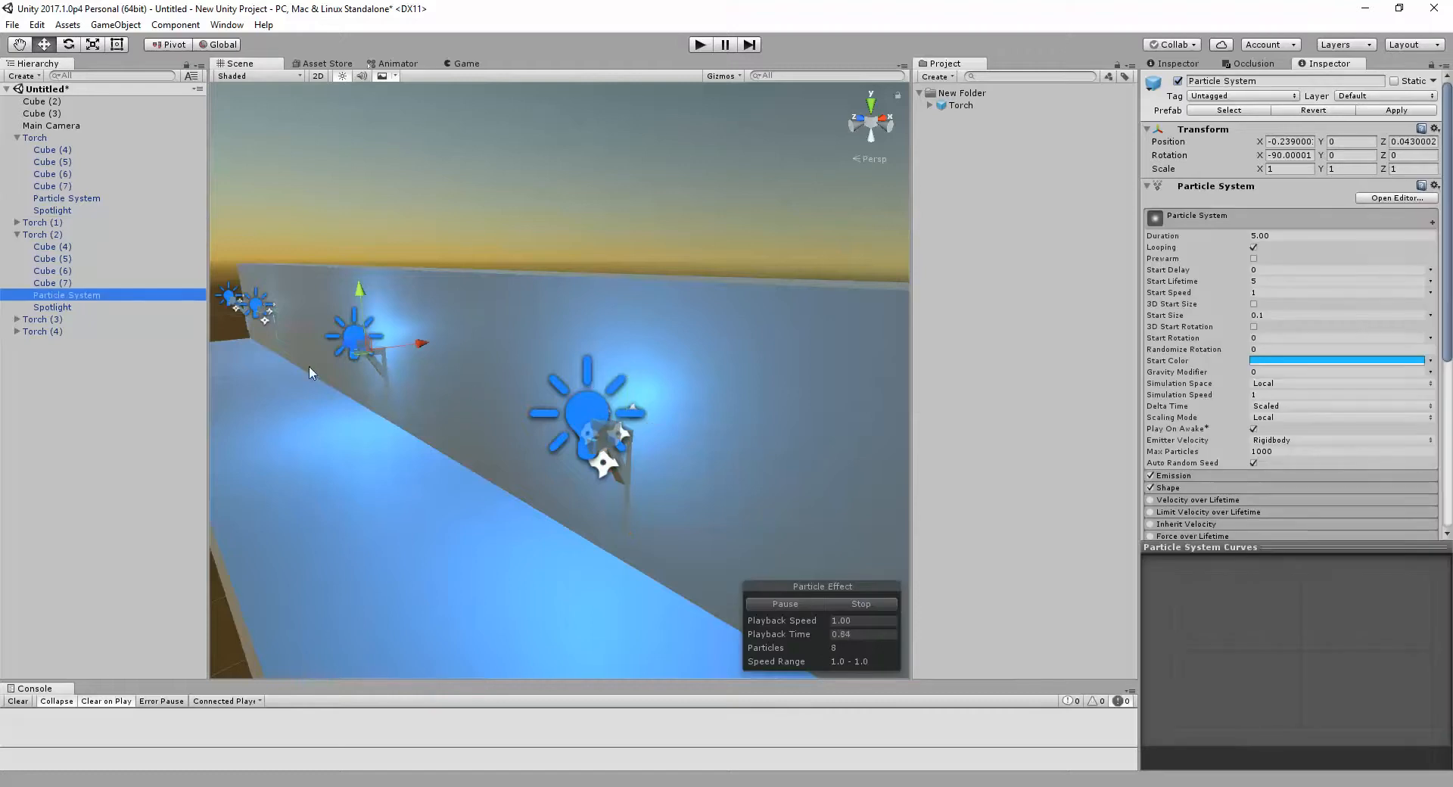
{"action": "key", "text": "f"}
{"action": "left_click", "coordinate": [35, 223]}
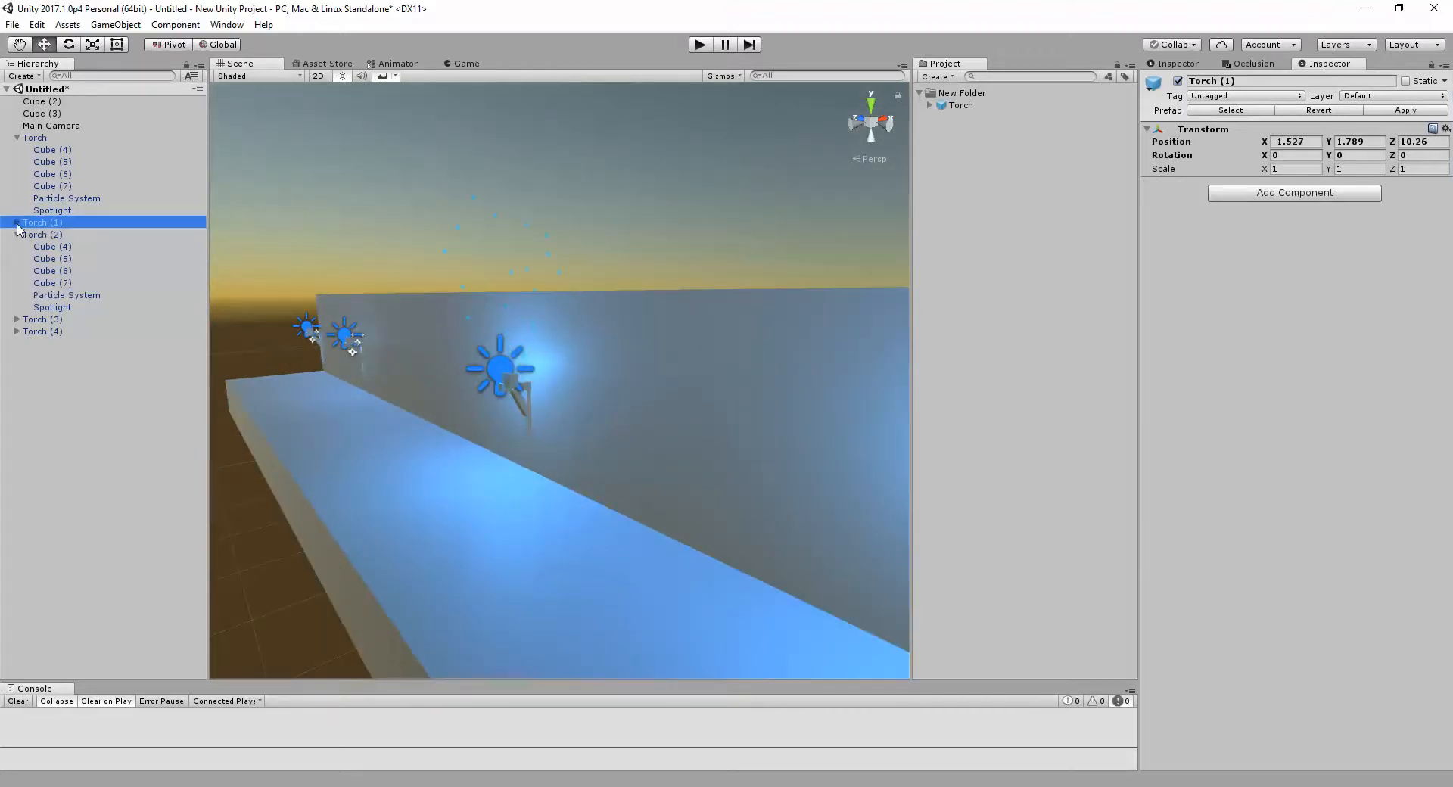
{"action": "left_click", "coordinate": [16, 222]}
{"action": "left_click", "coordinate": [67, 282]}
{"action": "key", "text": "f"}
{"action": "left_click_drag", "start_coordinate": [668, 363], "coordinate": [593, 246], "text": "alt"}
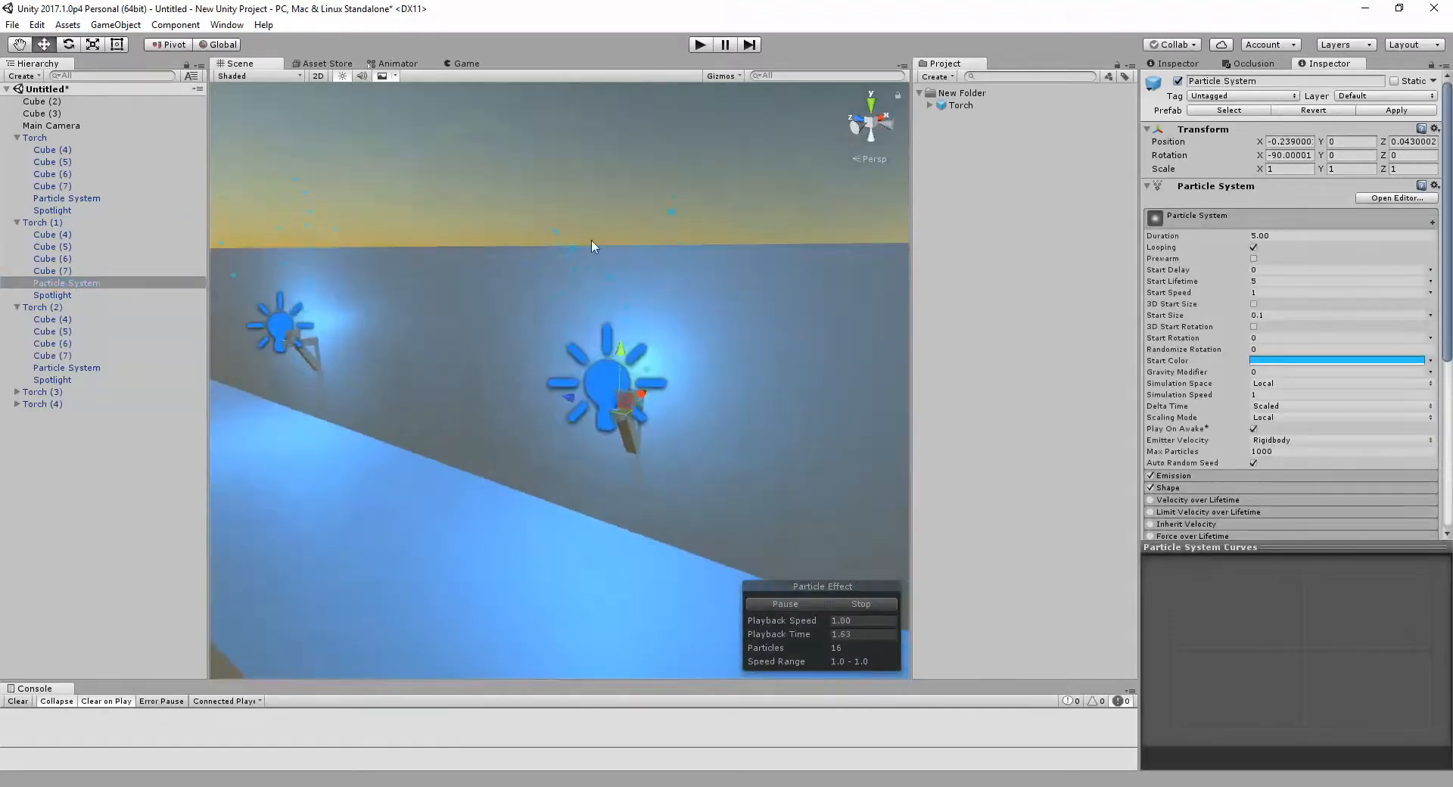
Step: Change the light colour of Torch (1)'s Spotlight to magenta pink on that instance only
{"action": "left_click", "coordinate": [47, 224]}
{"action": "left_click", "coordinate": [50, 296]}
{"action": "left_click", "coordinate": [1350, 234]}
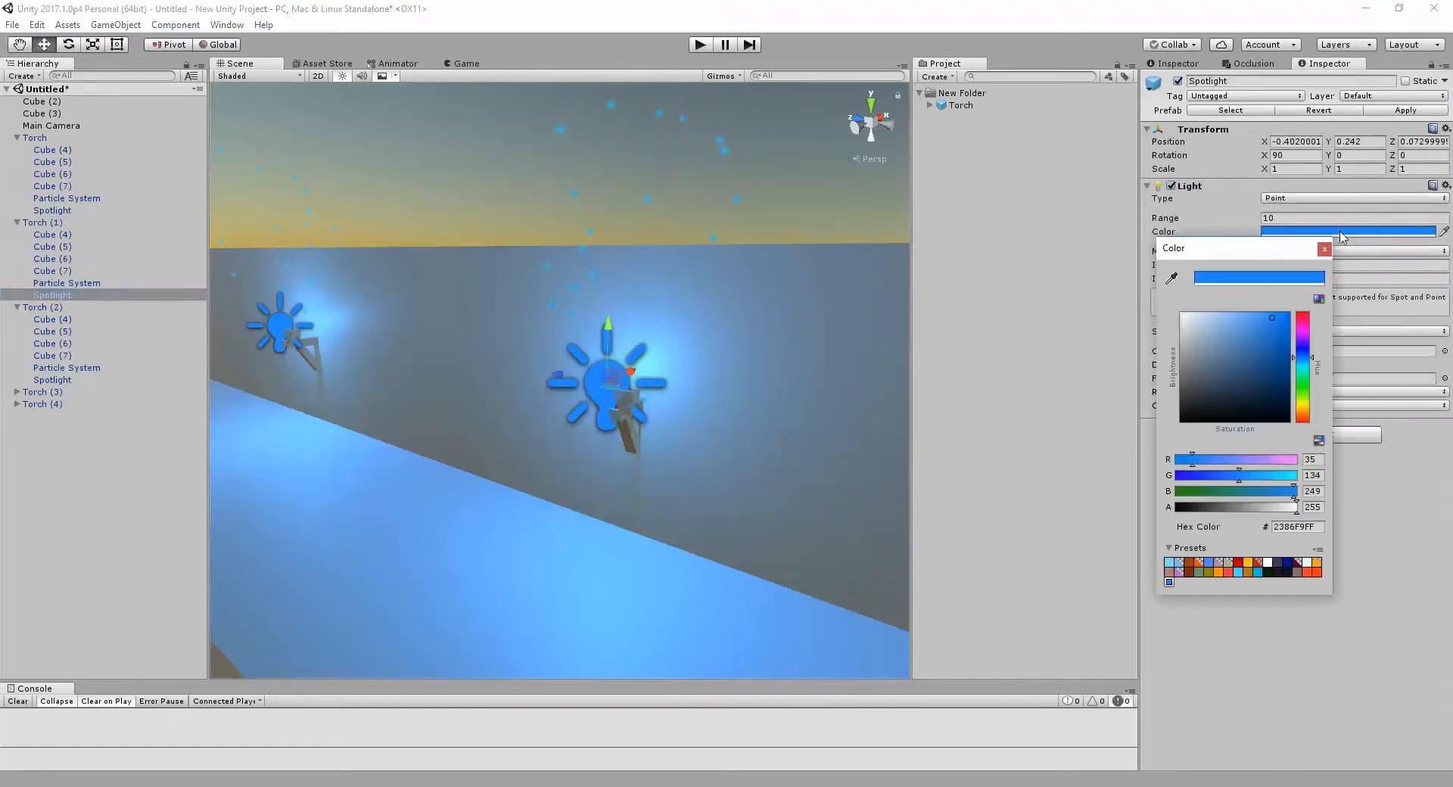
{"action": "left_click", "coordinate": [1301, 330]}
{"action": "left_click", "coordinate": [1151, 358]}
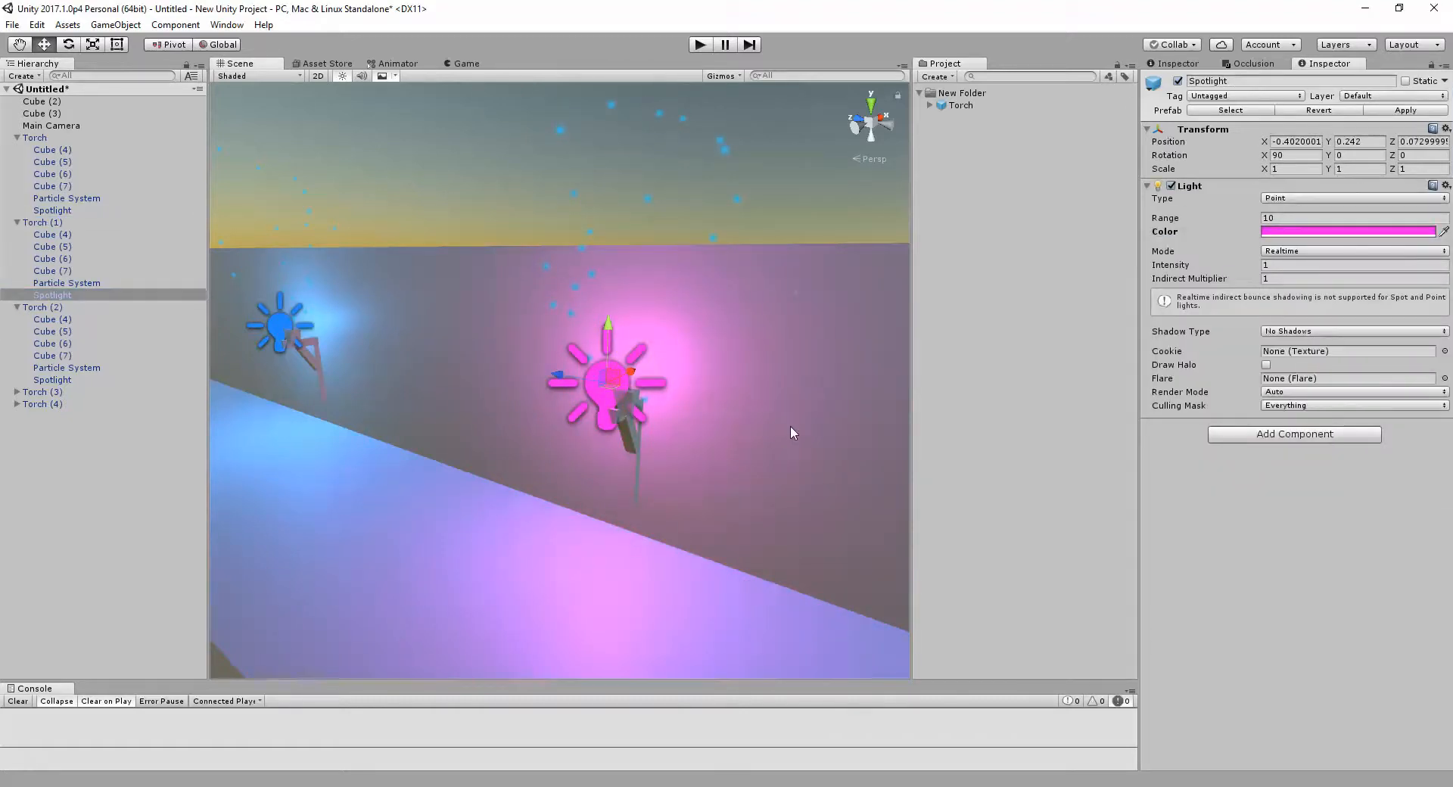
Step: Set the start colour of the original Torch's Particle System to green and apply it to the prefab, checking Torch (1)'s particles
{"action": "mouse_move", "coordinate": [583, 457]}
{"action": "right_mouse_down"}
{"action": "mouse_move", "coordinate": [674, 445]}
{"action": "mouse_move", "coordinate": [597, 478]}
{"action": "right_mouse_up"}
{"action": "key", "text": "d"}
{"action": "left_click", "coordinate": [597, 476]}
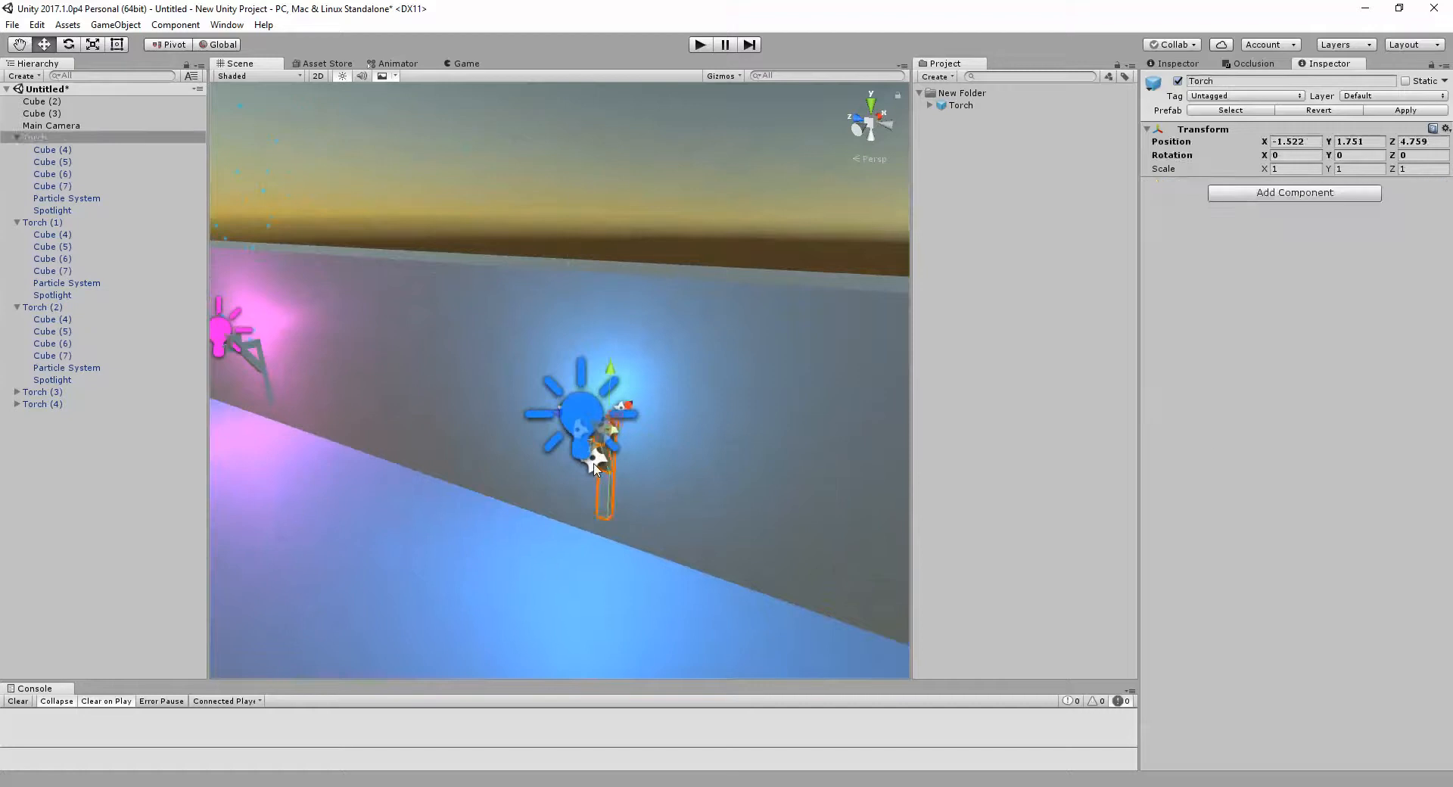
{"action": "left_click", "coordinate": [598, 477]}
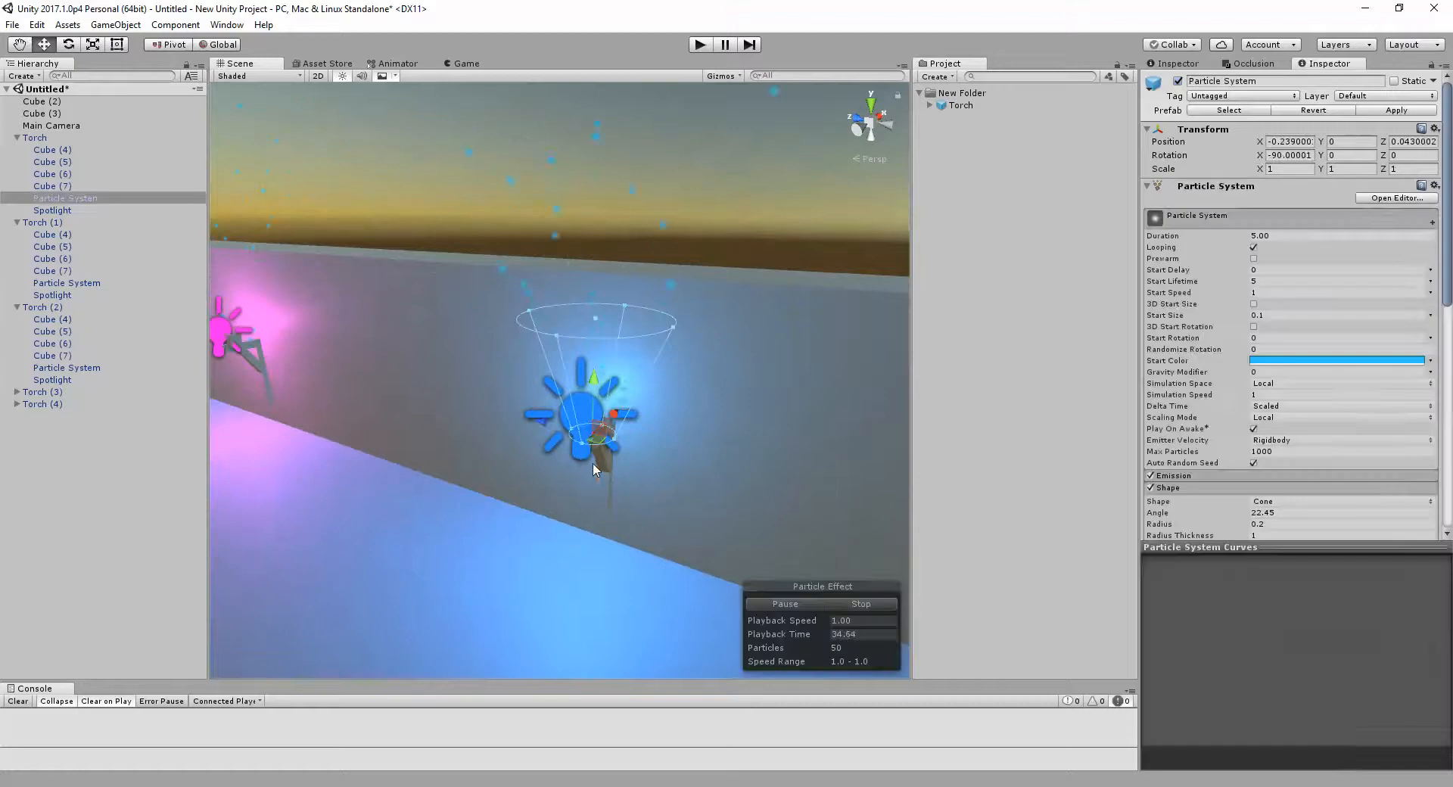
{"action": "left_click", "coordinate": [1279, 360]}
{"action": "left_click", "coordinate": [1303, 380]}
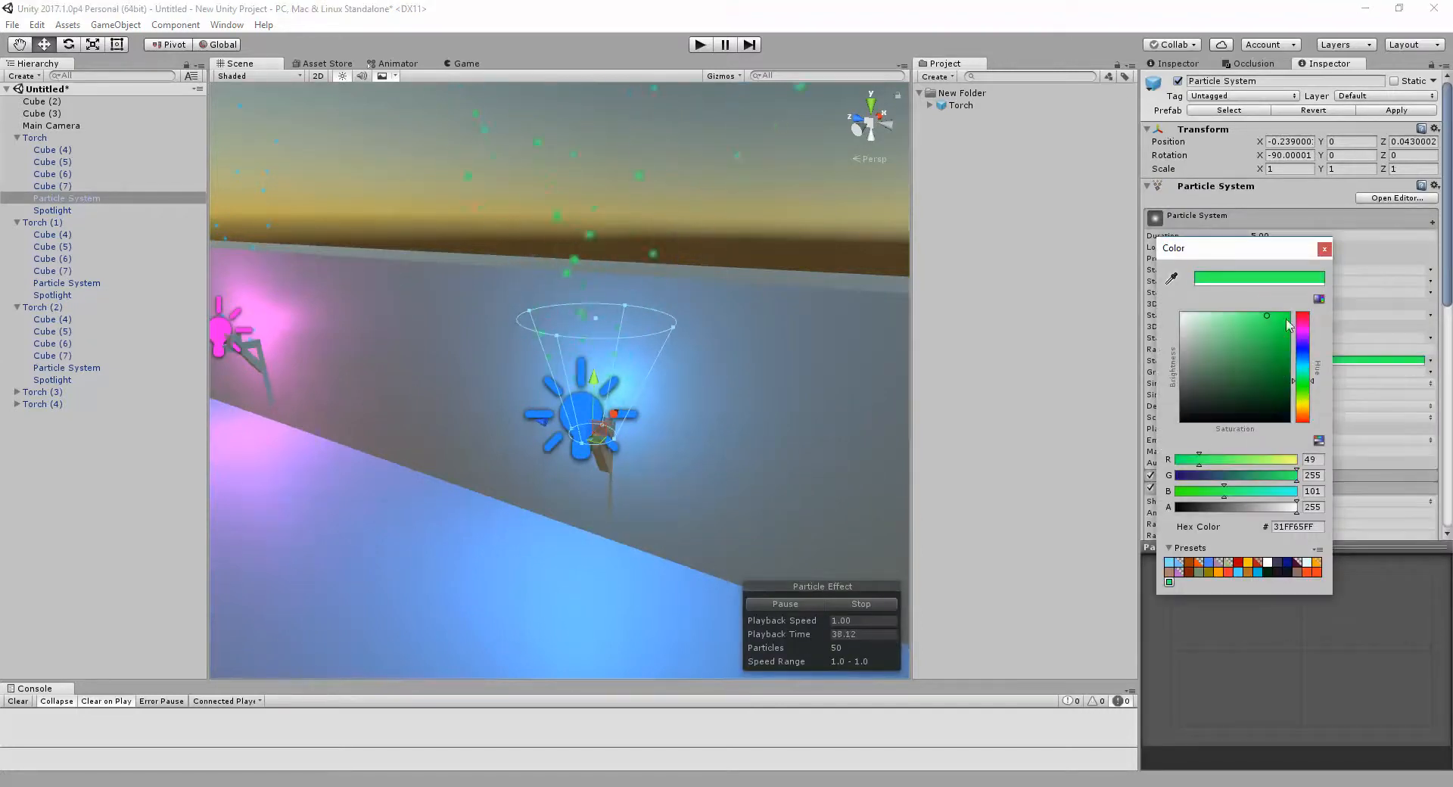
{"action": "left_click", "coordinate": [1324, 249]}
{"action": "left_click", "coordinate": [1373, 111]}
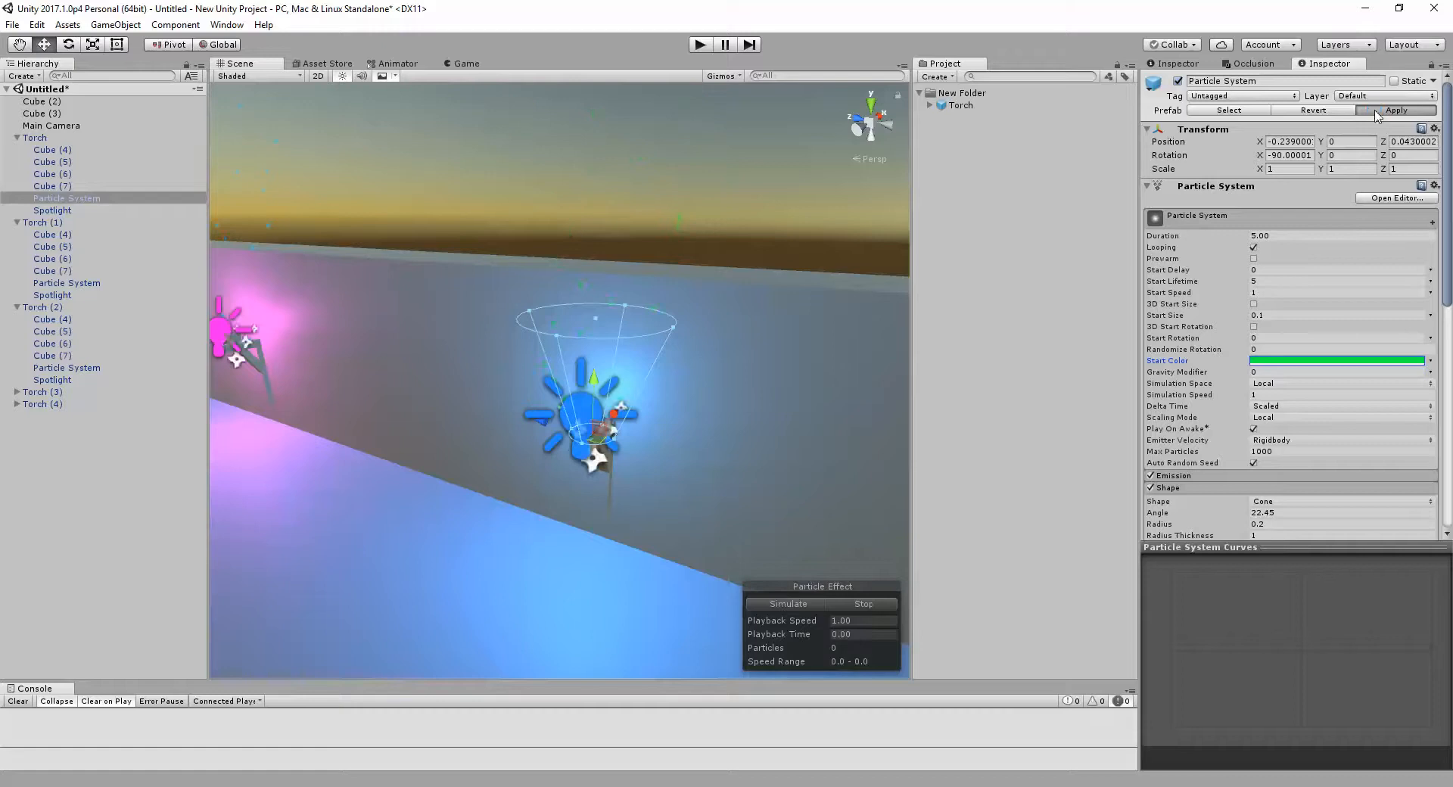
{"action": "scroll", "coordinate": [593, 447], "scroll_direction": "down", "scroll_amount": 3}
{"action": "left_click", "coordinate": [399, 356]}
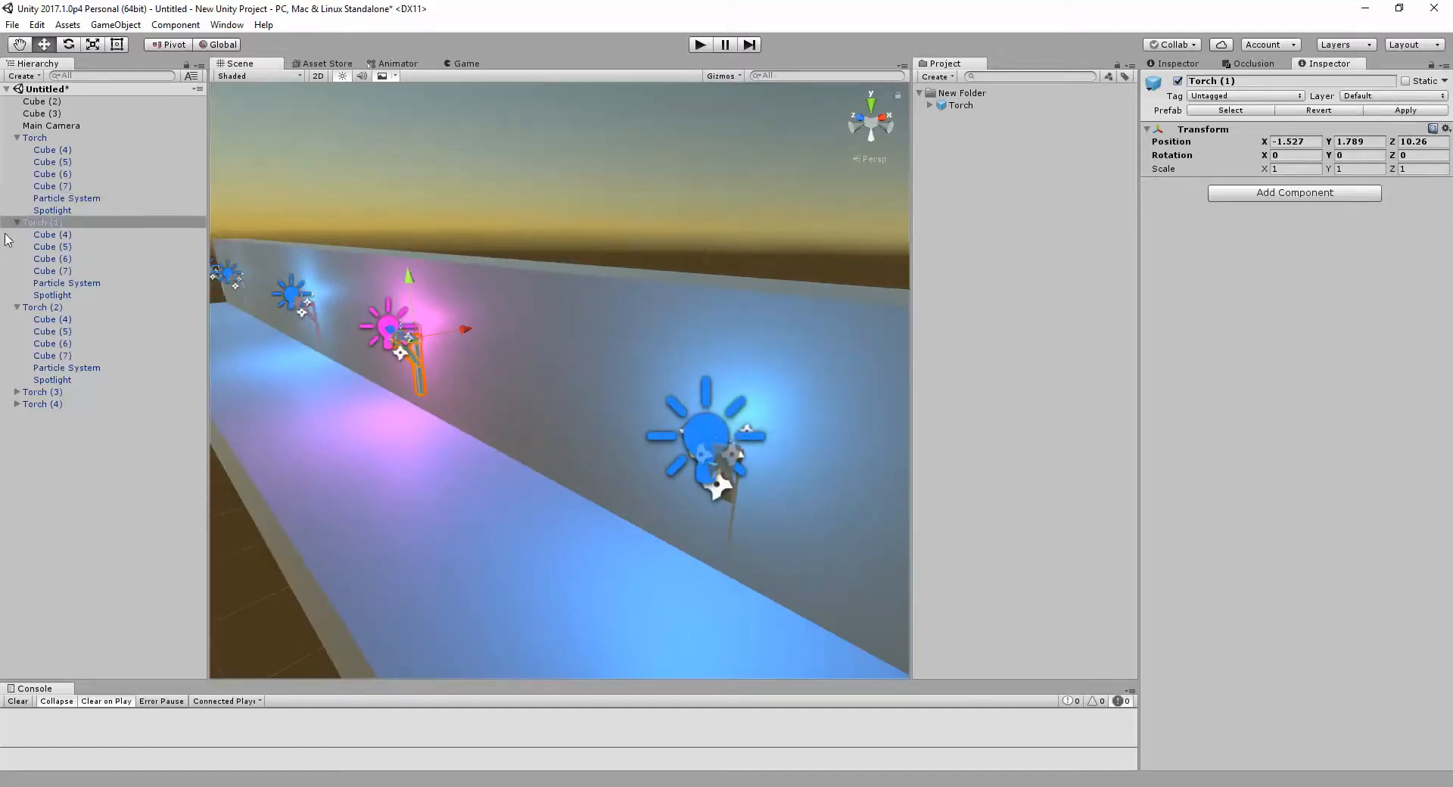
{"action": "left_click", "coordinate": [55, 283]}
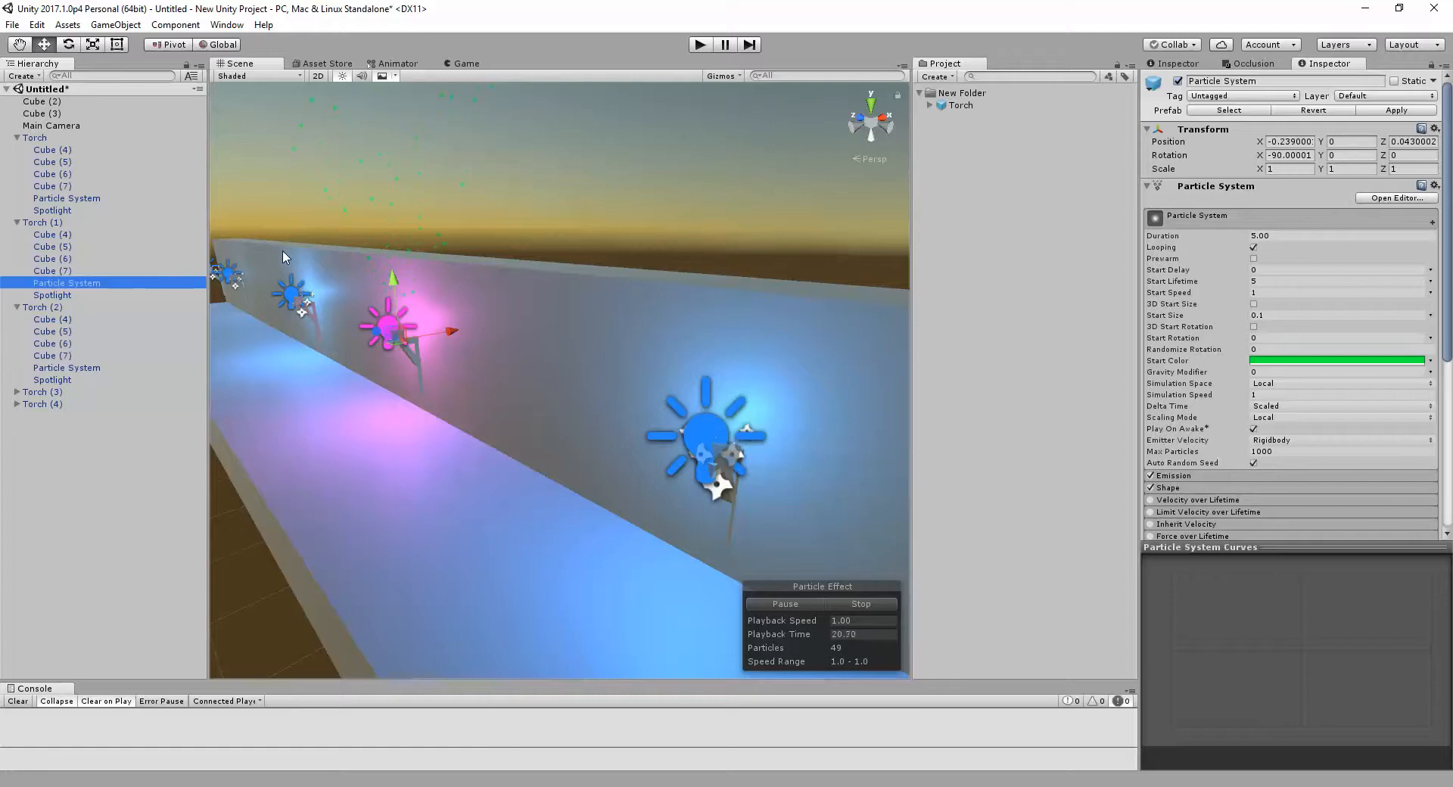
Step: Delete Cube (6) from Torch (2), accepting the break of its prefab instance
{"action": "left_click_drag", "start_coordinate": [522, 294], "coordinate": [548, 347], "text": "alt"}
{"action": "left_click", "coordinate": [573, 340]}
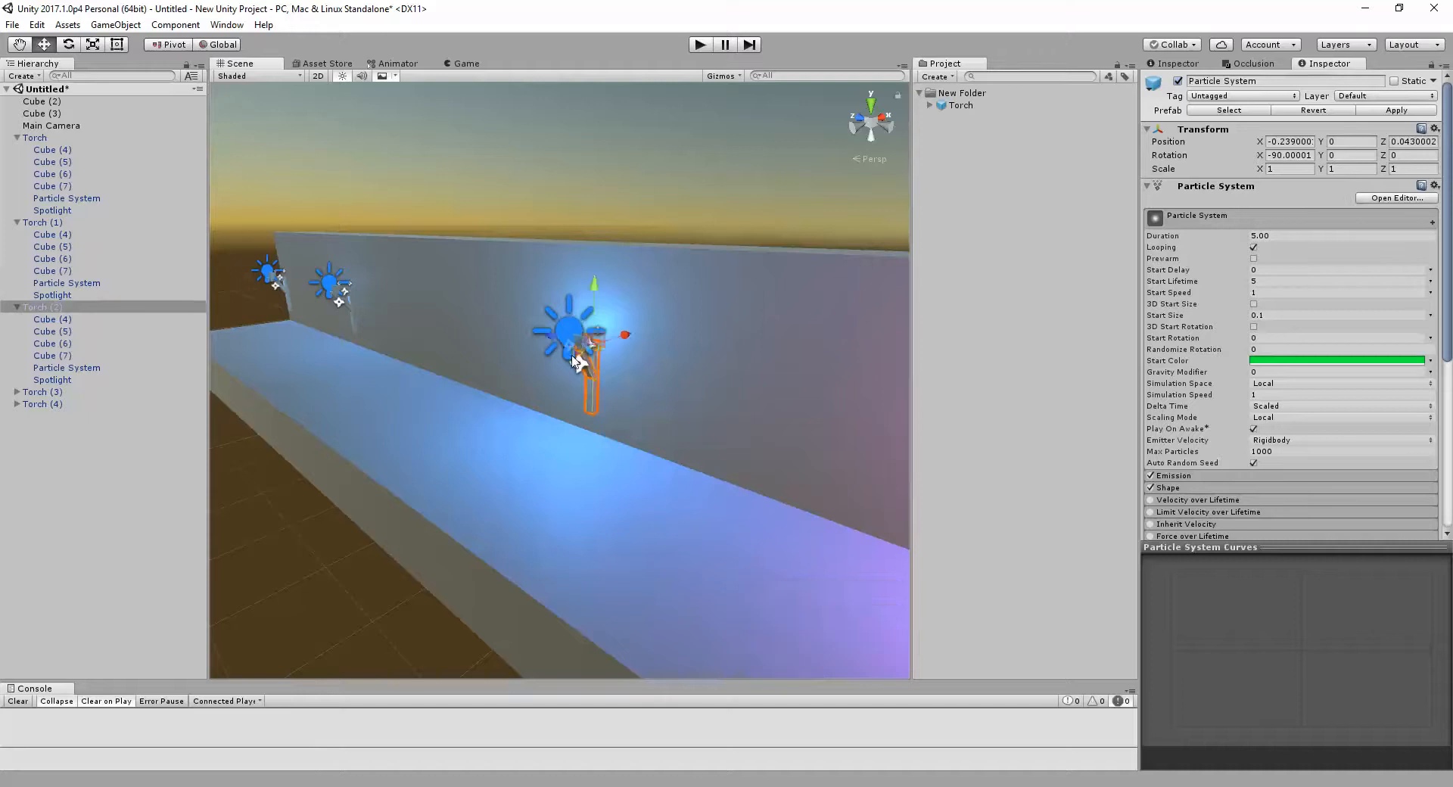
{"action": "key", "text": "f"}
{"action": "left_click", "coordinate": [69, 344]}
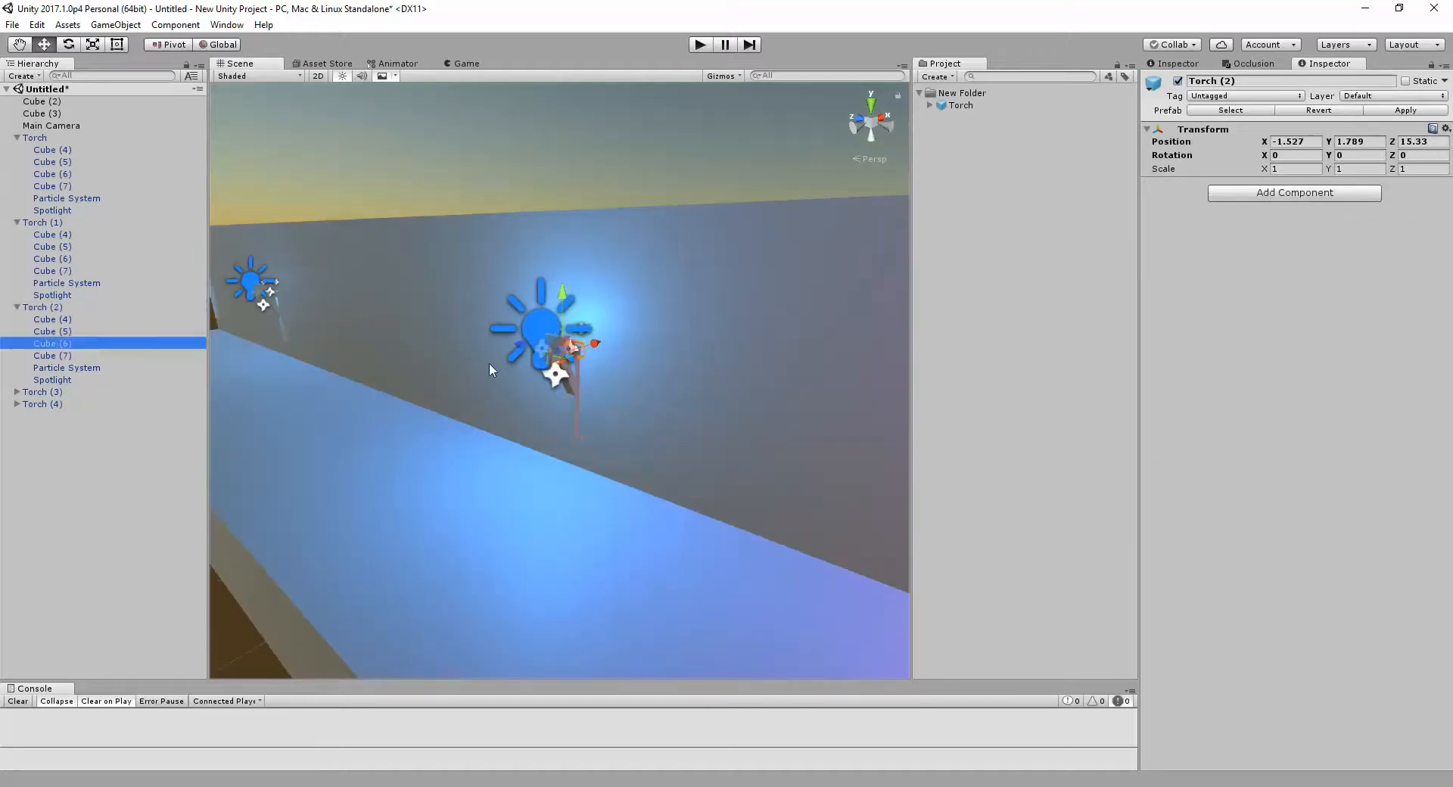
{"action": "right_click_drag", "start_coordinate": [578, 511], "coordinate": [554, 501]}
{"action": "key", "text": "Delete"}
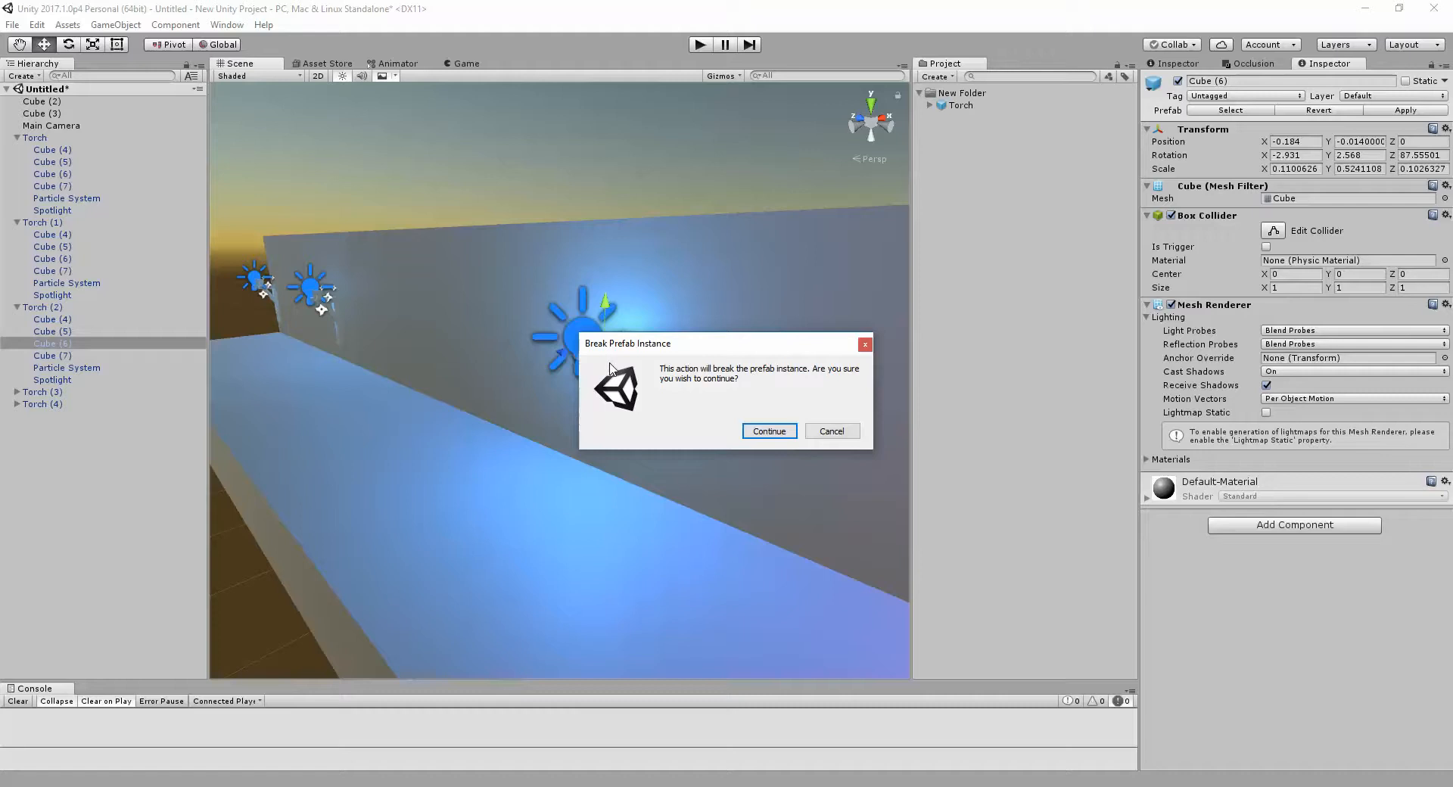
{"action": "left_click", "coordinate": [770, 433]}
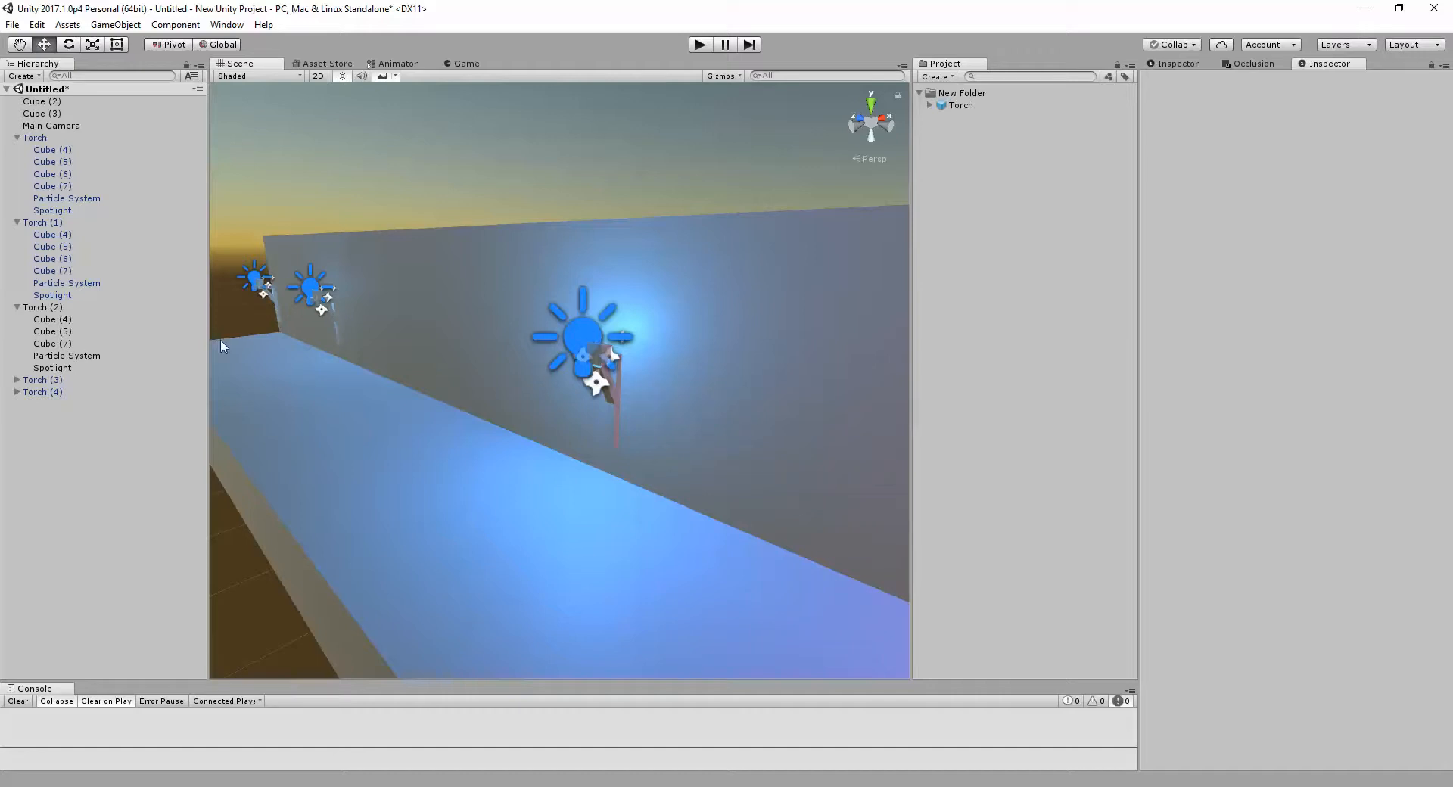
Step: Revert Torch (2) to its prefab to restore the deleted Cube (6) and the prefab link
{"action": "left_click", "coordinate": [38, 319]}
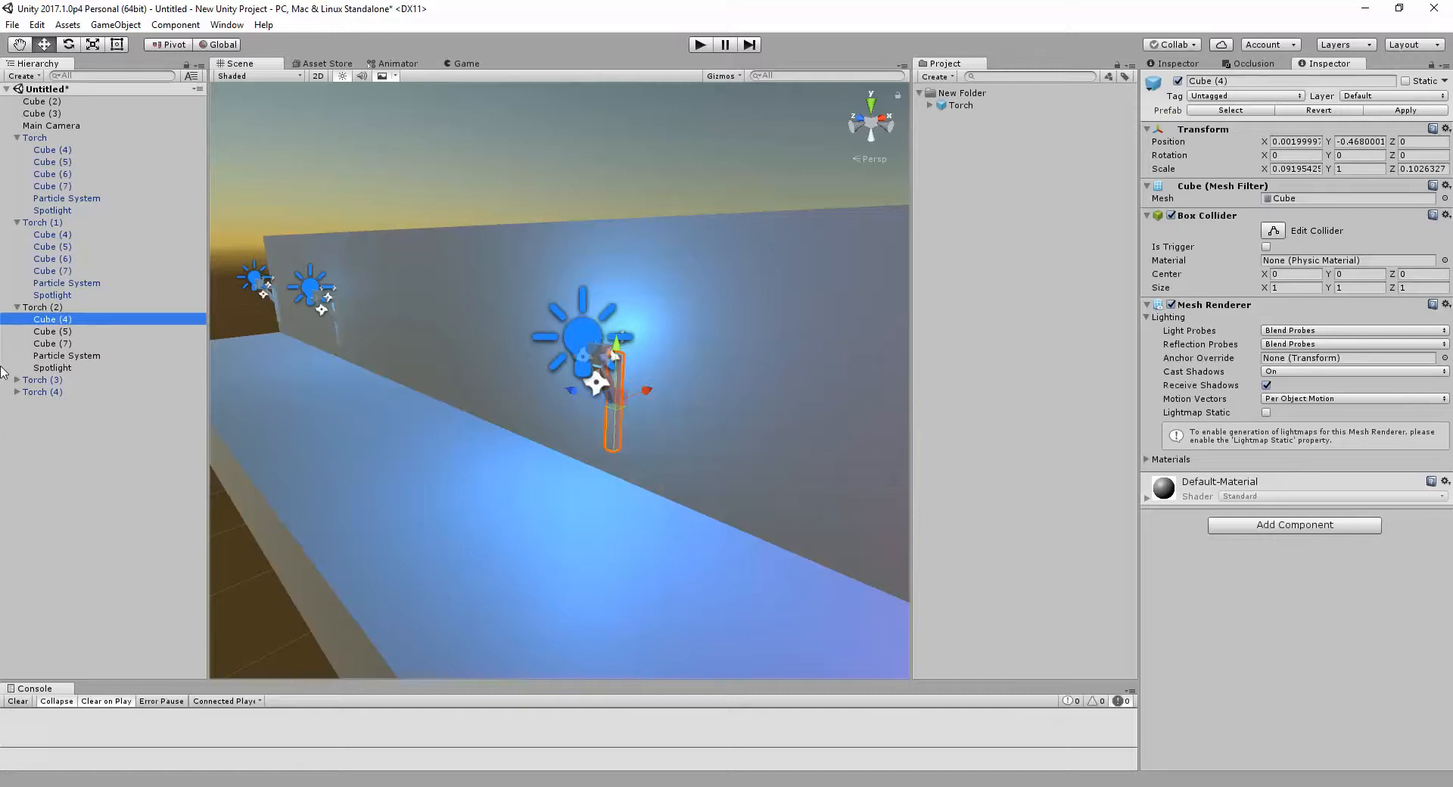
{"action": "left_click", "coordinate": [29, 311]}
{"action": "right_click_drag", "start_coordinate": [458, 437], "coordinate": [488, 430]}
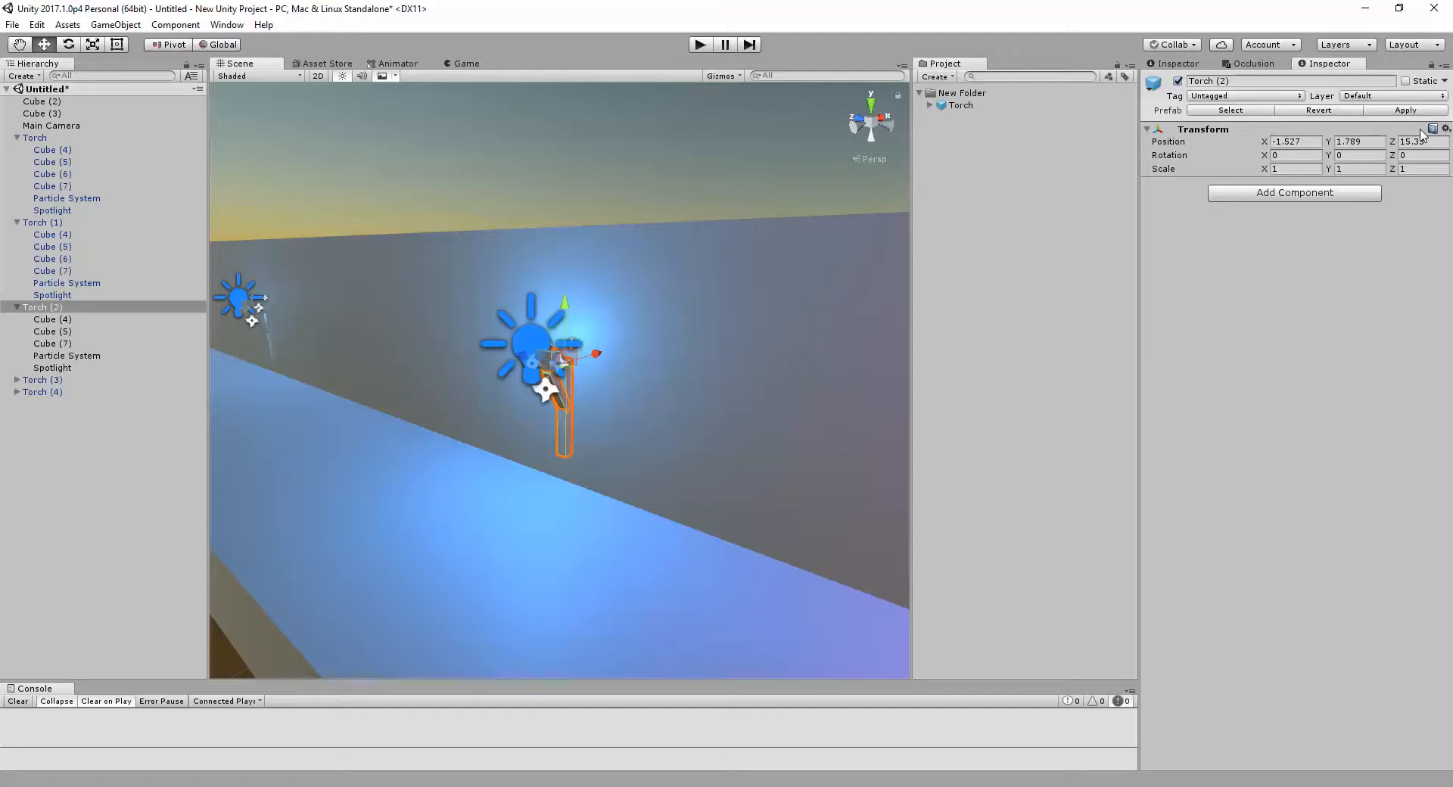
{"action": "left_click", "coordinate": [1318, 109]}
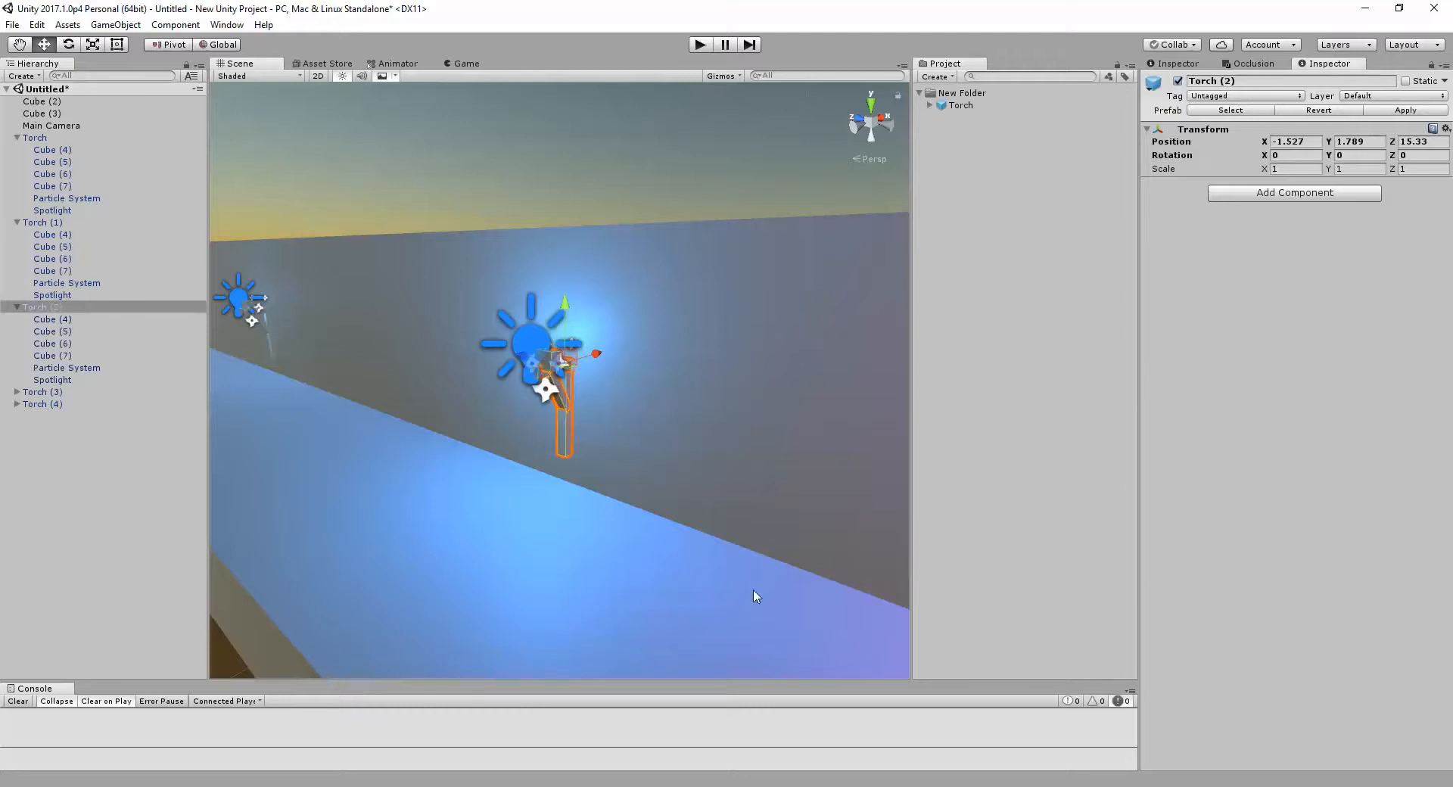
Step: Examine the row of torches along the wall from several angles, including the original Torch up close
{"action": "right_click_drag", "start_coordinate": [564, 361], "coordinate": [648, 427]}
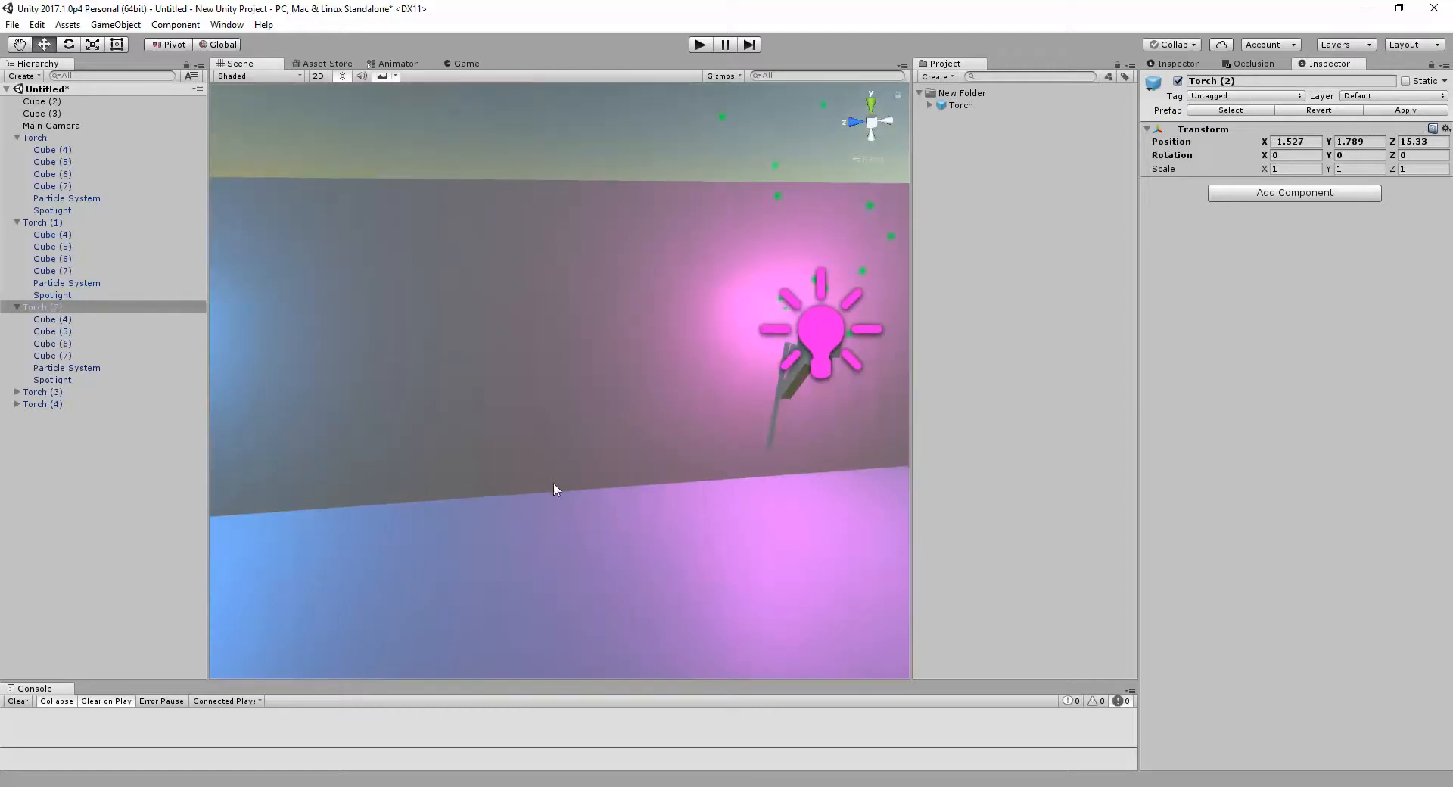
{"action": "right_click_drag", "start_coordinate": [555, 490], "coordinate": [593, 480]}
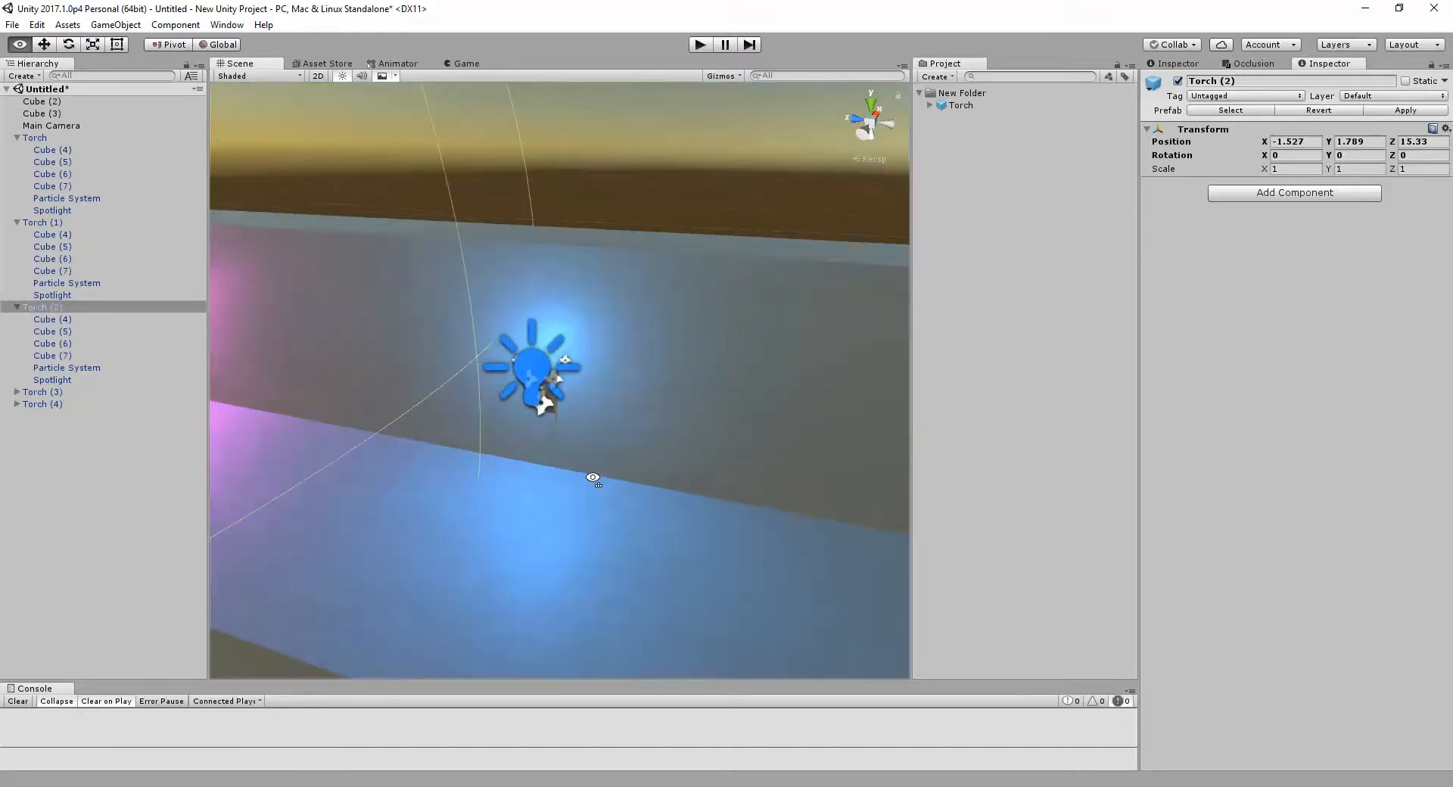
{"action": "key", "text": "f"}
{"action": "left_click", "coordinate": [667, 369]}
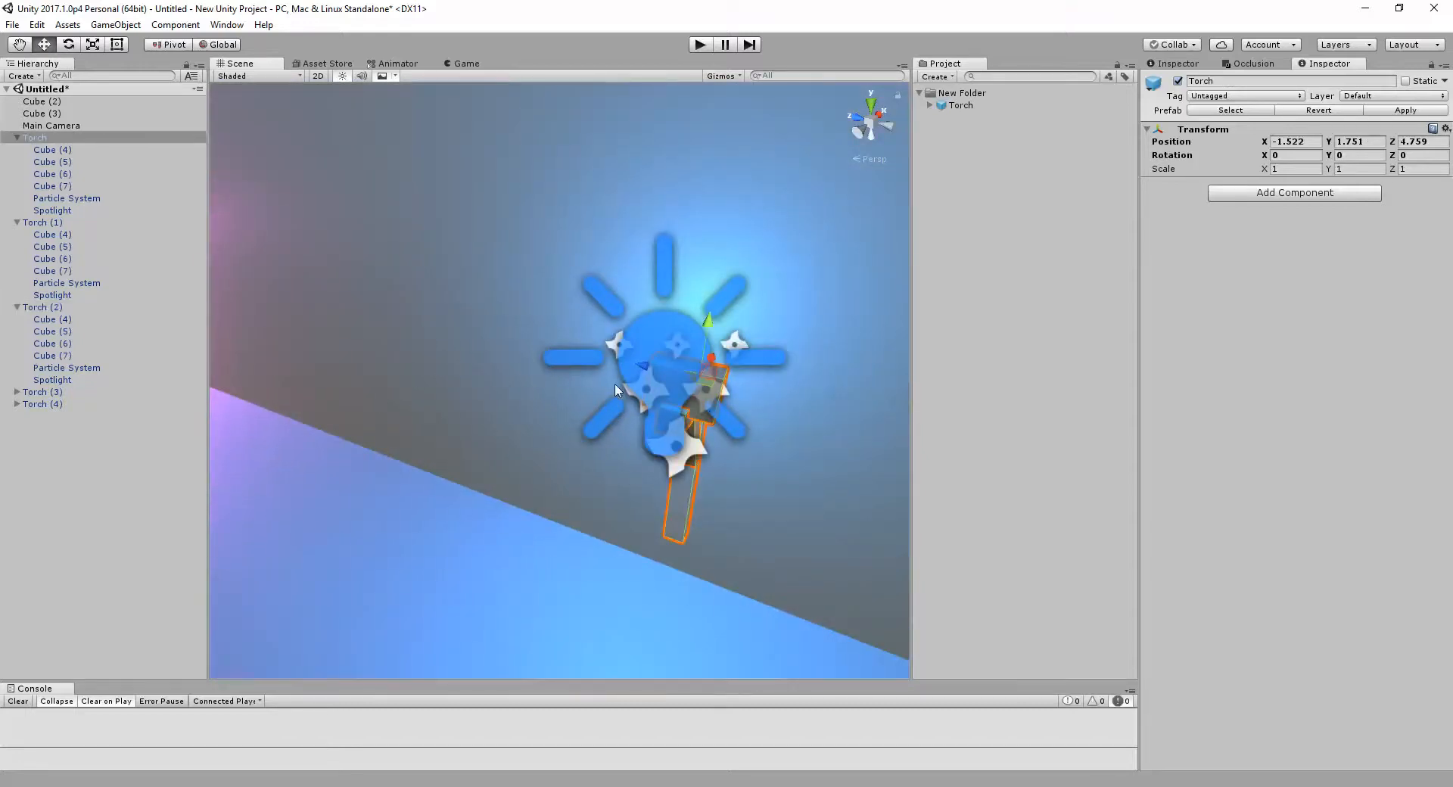
{"action": "right_click_drag", "start_coordinate": [604, 389], "coordinate": [632, 430]}
{"action": "key", "text": "s"}
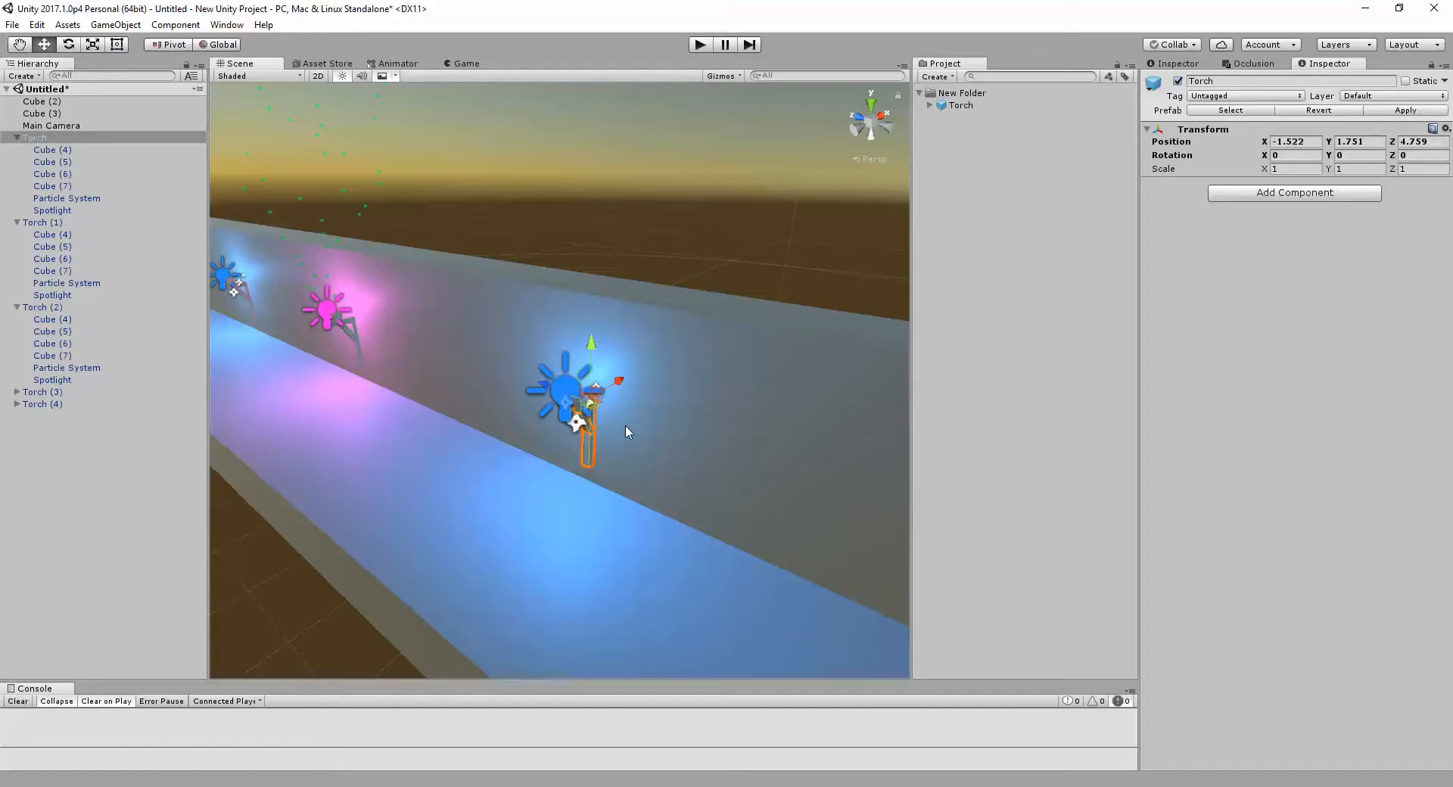
{"action": "left_click_drag", "start_coordinate": [626, 424], "coordinate": [569, 353], "text": "alt"}
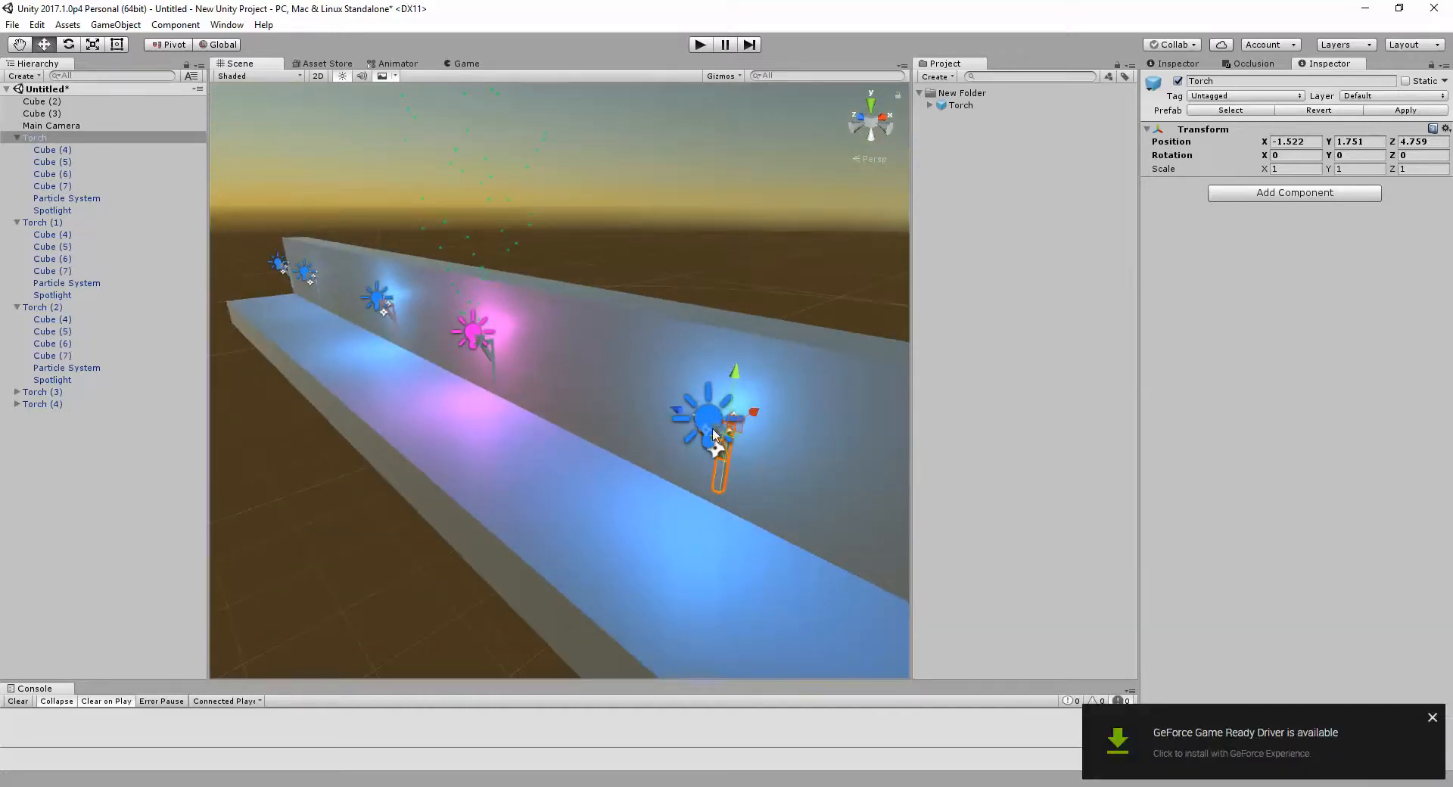
{"action": "scroll", "coordinate": [697, 429], "scroll_direction": "up", "scroll_amount": 3}
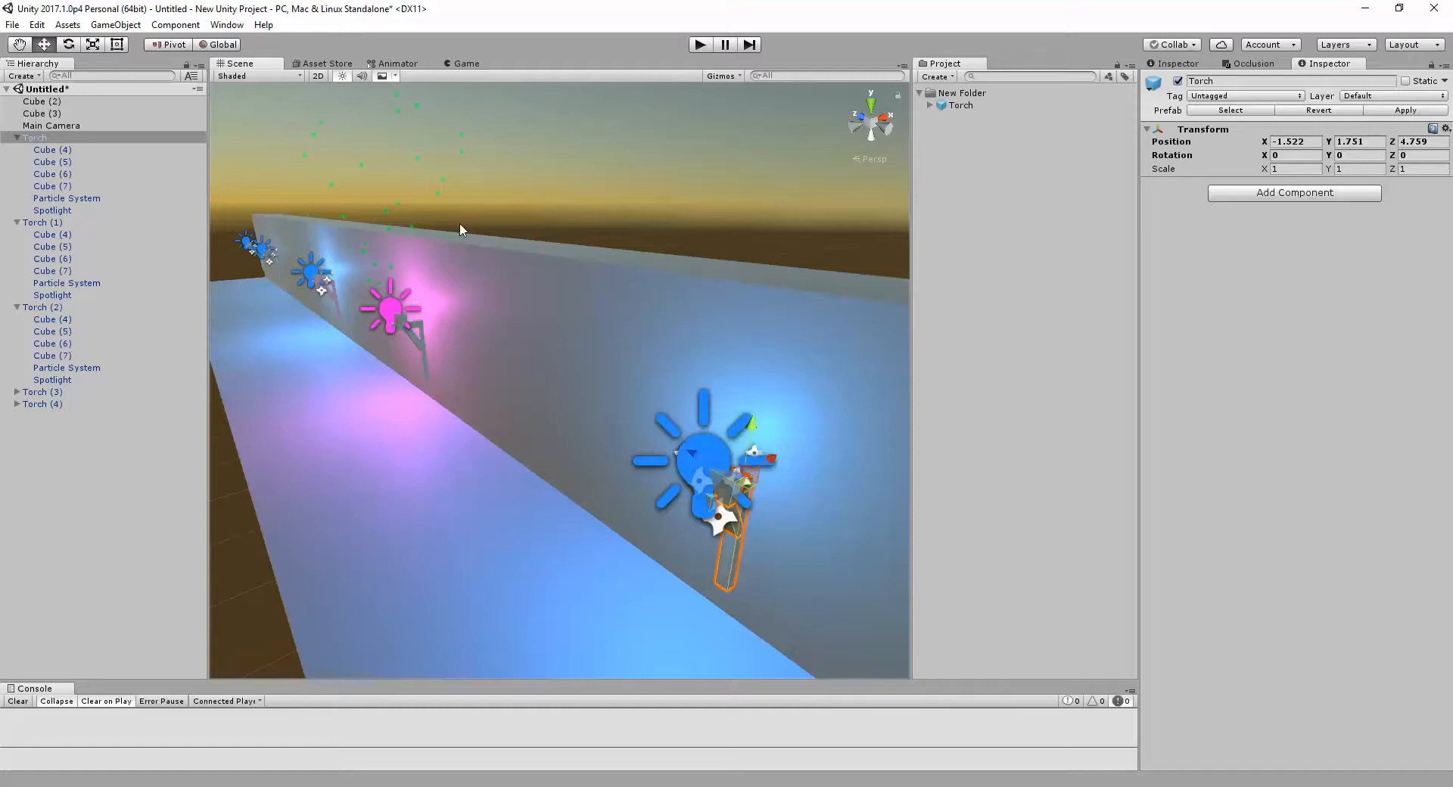
{"action": "right_click_drag", "start_coordinate": [674, 292], "coordinate": [916, 367]}
{"action": "key", "text": "s"}
{"action": "mouse_move", "coordinate": [685, 354]}
{"action": "right_mouse_down"}
{"action": "mouse_move", "coordinate": [639, 351]}
{"action": "mouse_move", "coordinate": [666, 348]}
{"action": "right_mouse_up"}
{"action": "key", "text": "w"}
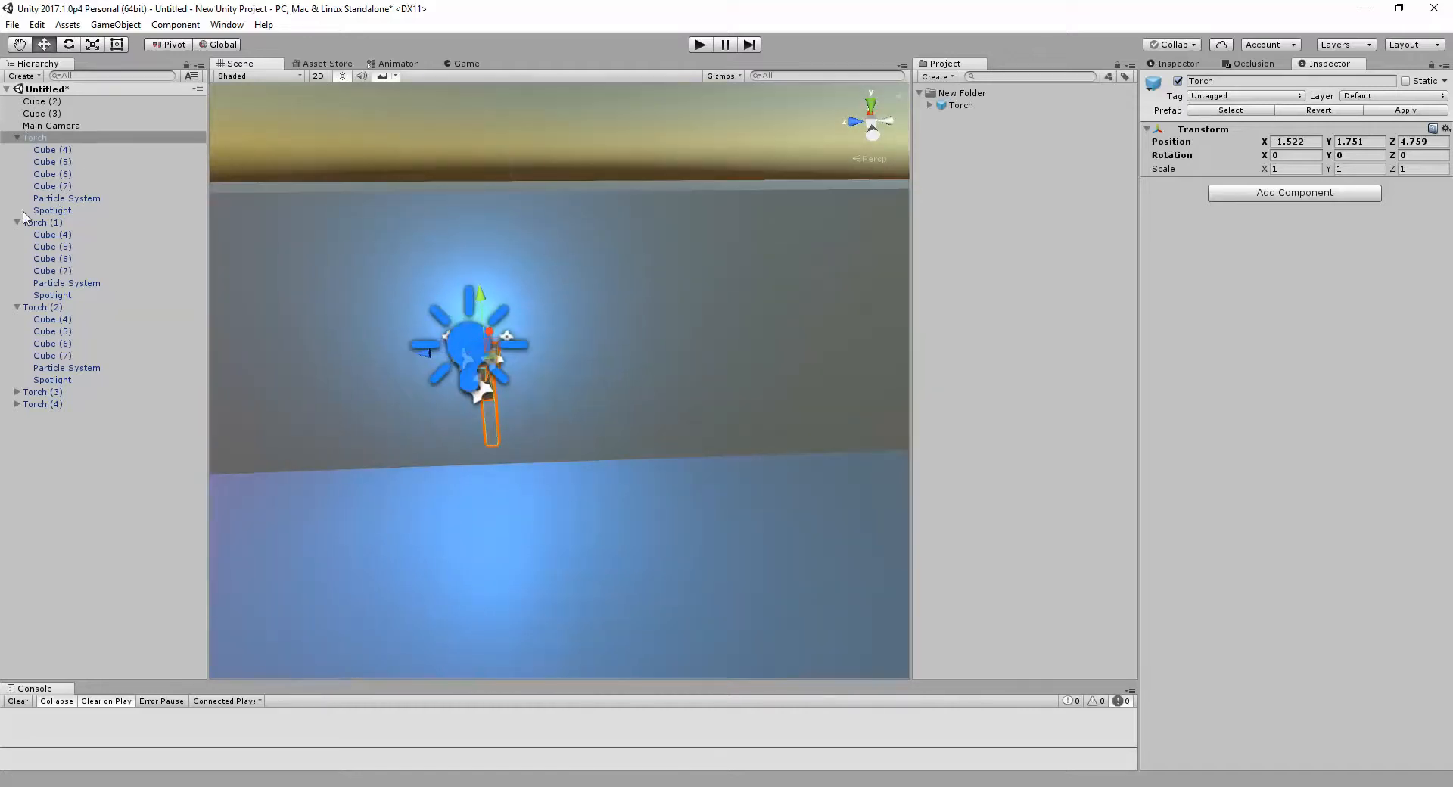
Step: Try nesting the original Torch under Torch (1) and return it to the scene's top level
{"action": "left_click", "coordinate": [18, 138]}
{"action": "left_click_drag", "start_coordinate": [41, 140], "coordinate": [38, 152]}
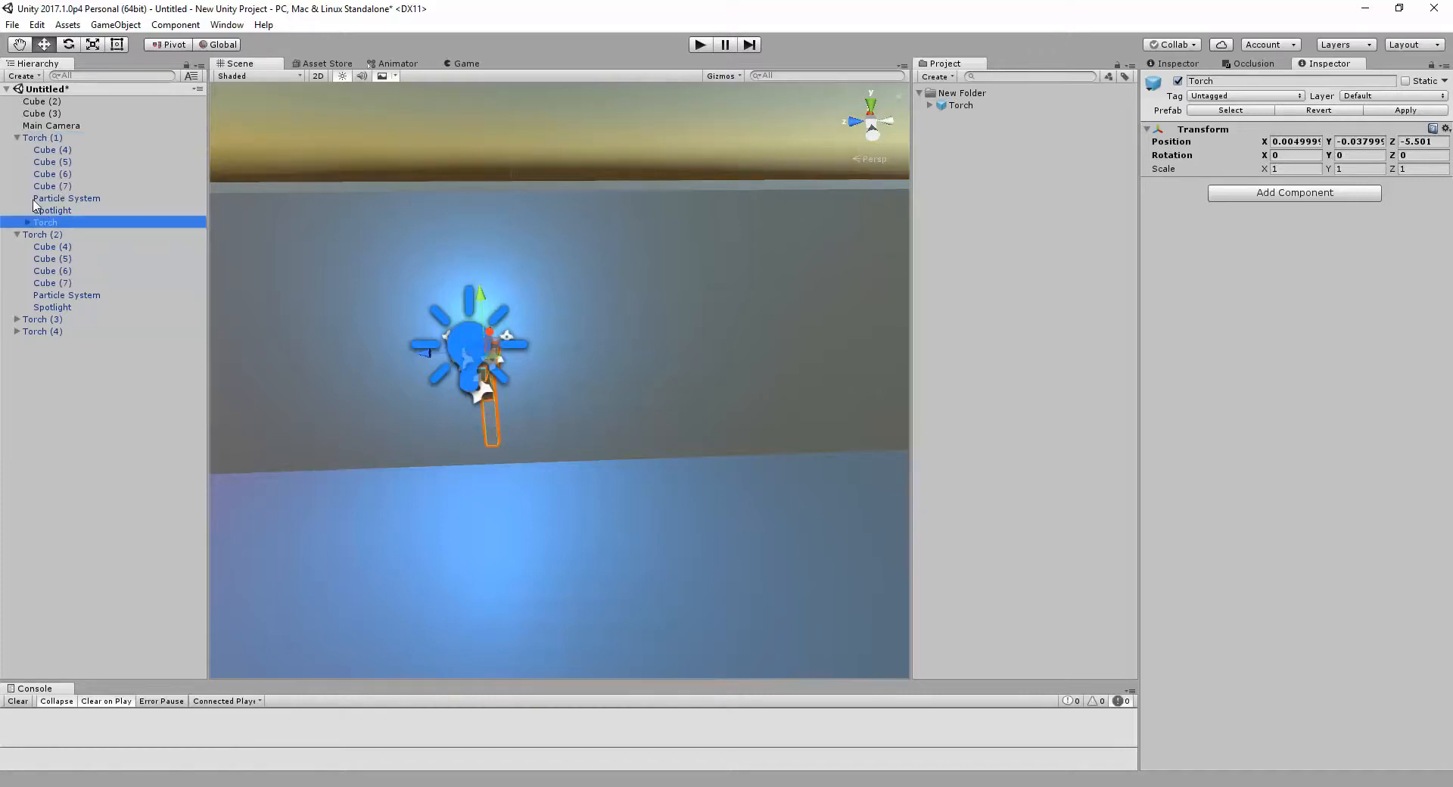
{"action": "left_click", "coordinate": [38, 139]}
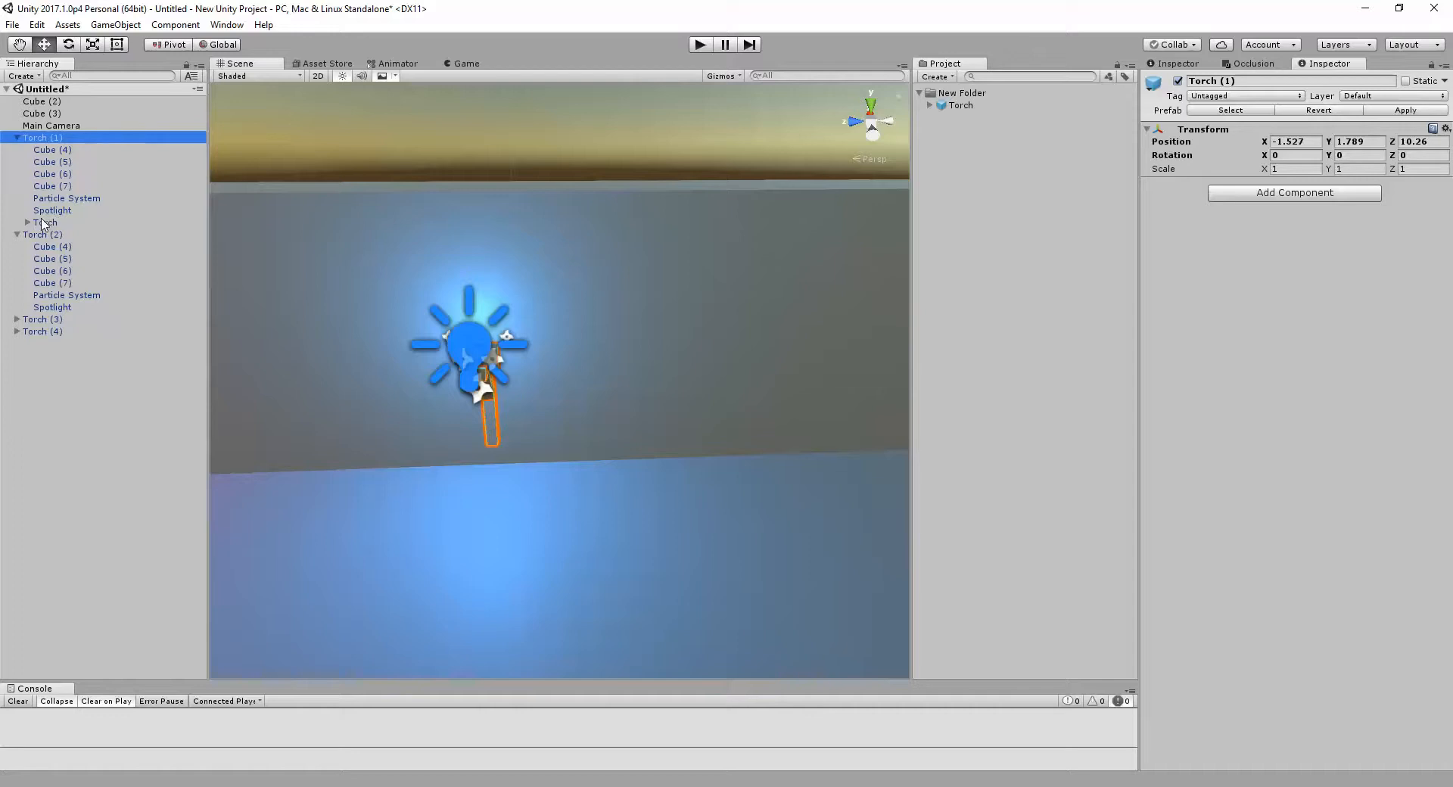
{"action": "left_click_drag", "start_coordinate": [42, 223], "coordinate": [37, 134]}
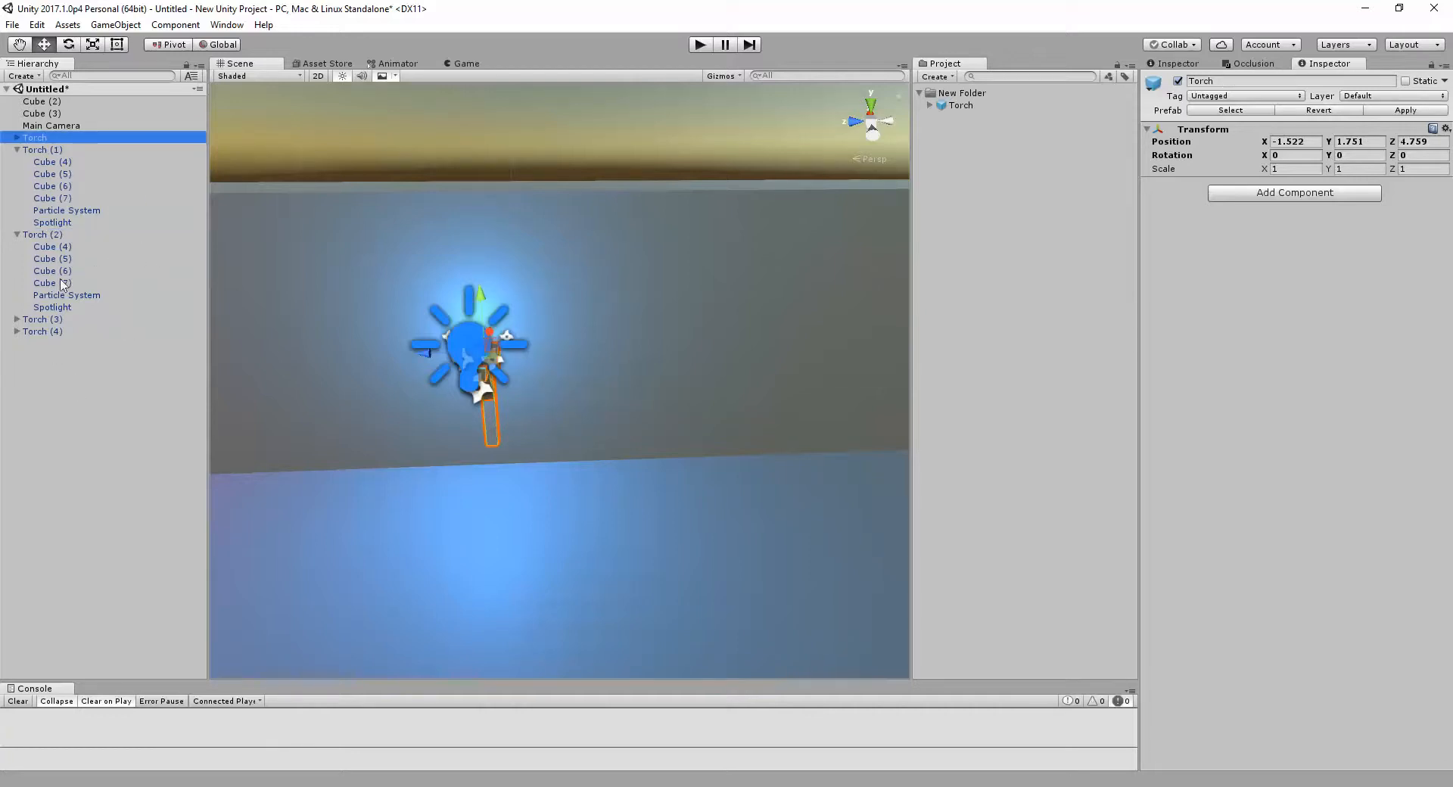
Step: Move all of the original Torch's child objects, from Cube (4) to Spotlight, up to the wall's top edge
{"action": "left_click", "coordinate": [17, 139]}
{"action": "left_click", "coordinate": [48, 151]}
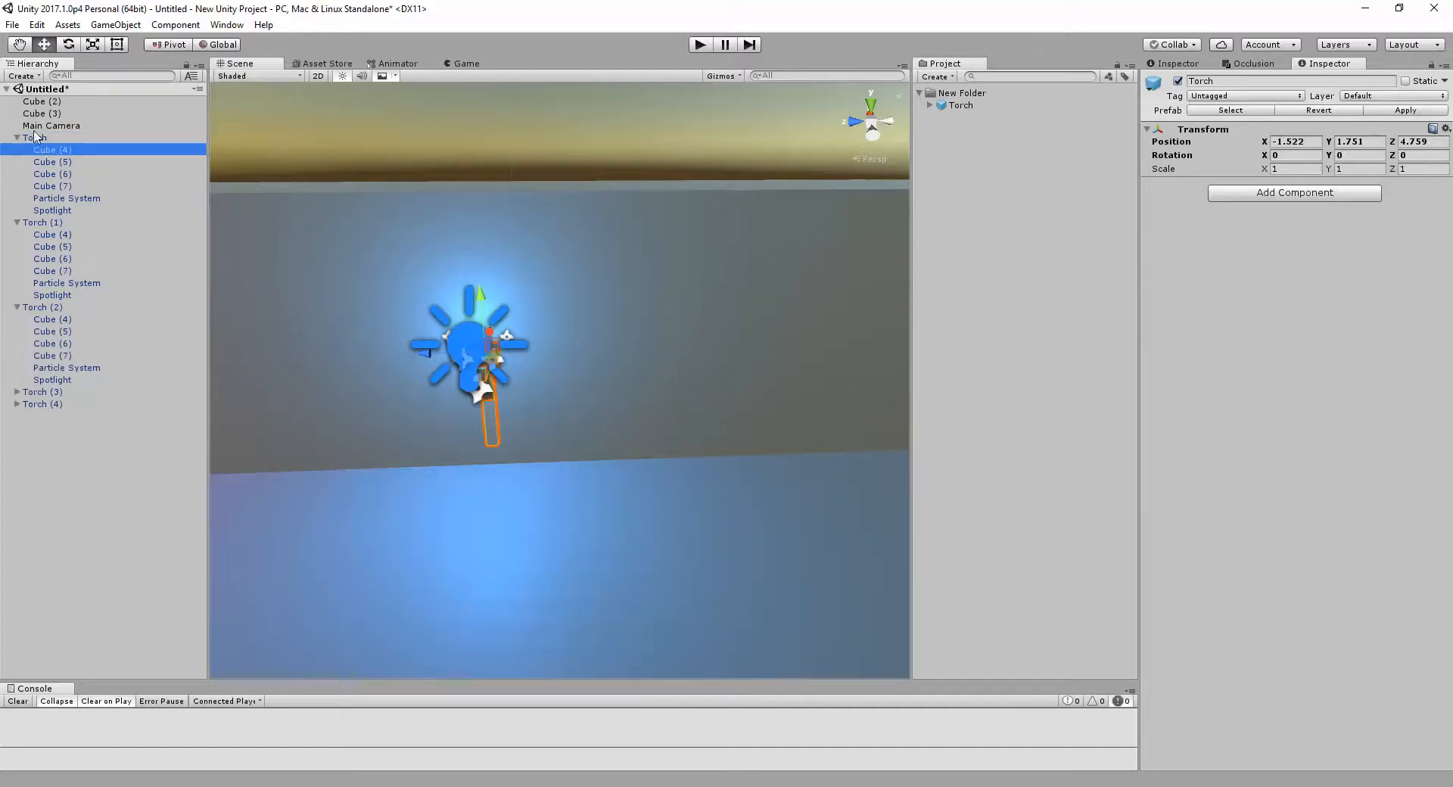
{"action": "left_click", "coordinate": [52, 212], "text": "shift"}
{"action": "left_click_drag", "start_coordinate": [532, 312], "coordinate": [644, 242], "text": "alt"}
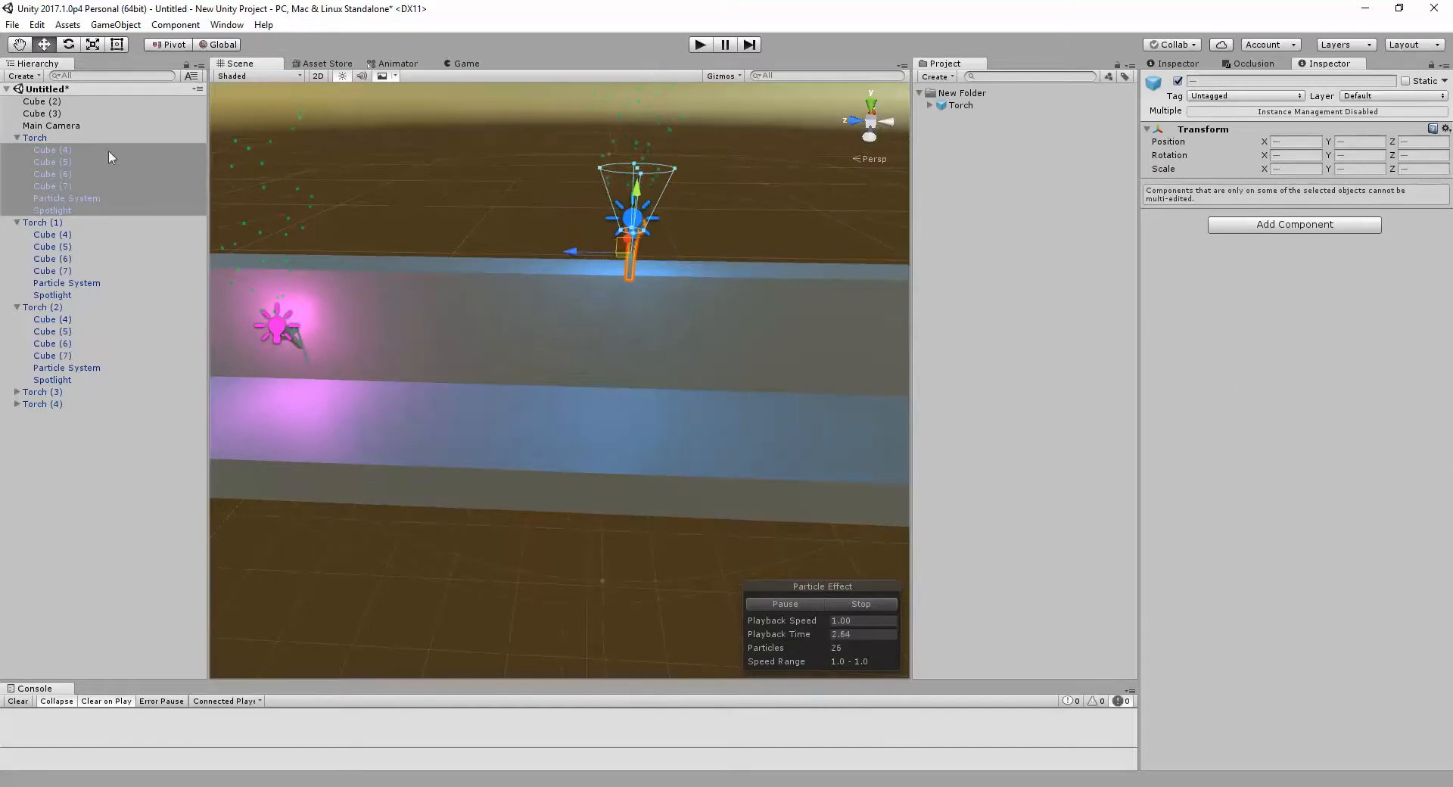
Step: Apply the original Torch's repositioned child objects to the prefab and check the other torches along the wall
{"action": "left_click", "coordinate": [38, 140]}
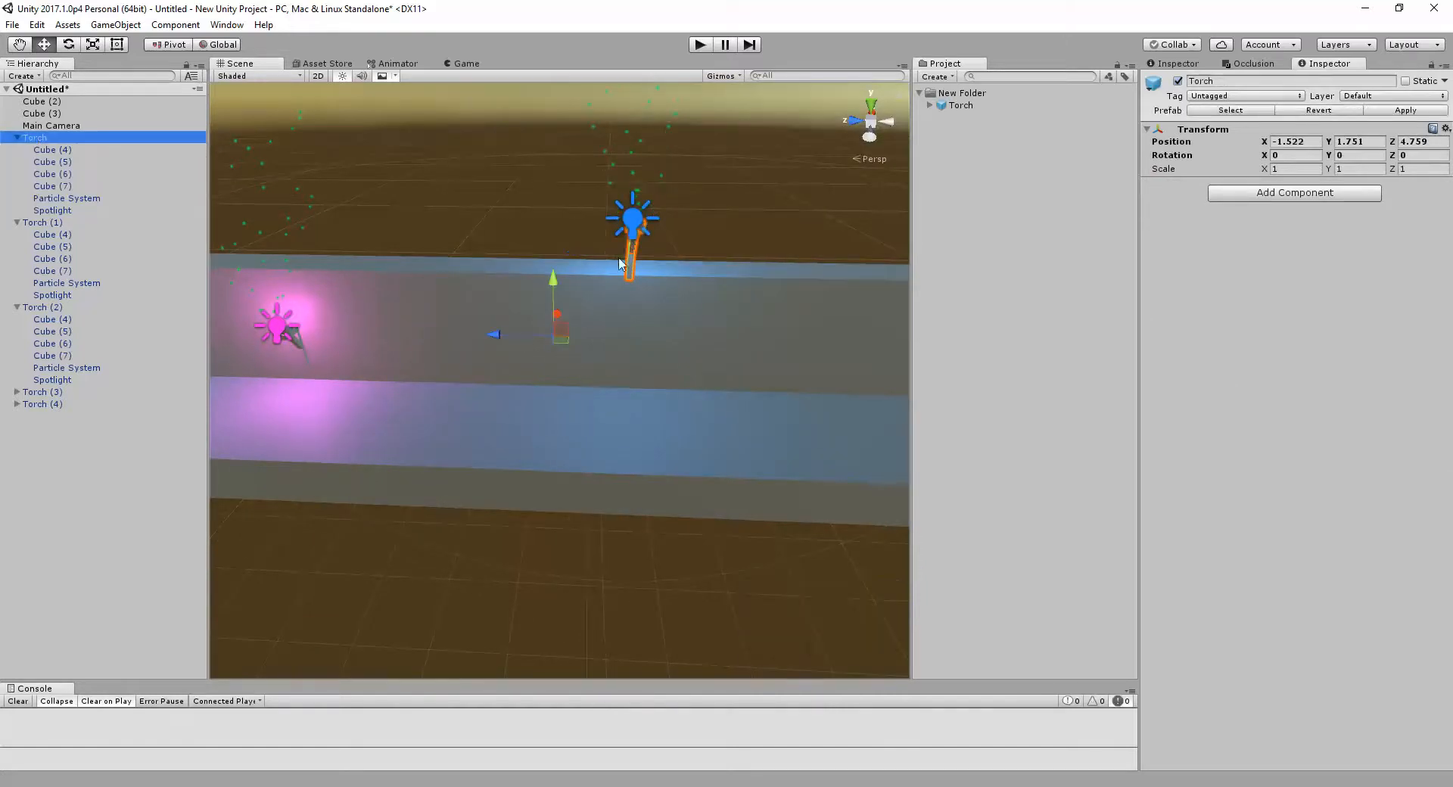
{"action": "left_click", "coordinate": [1403, 111]}
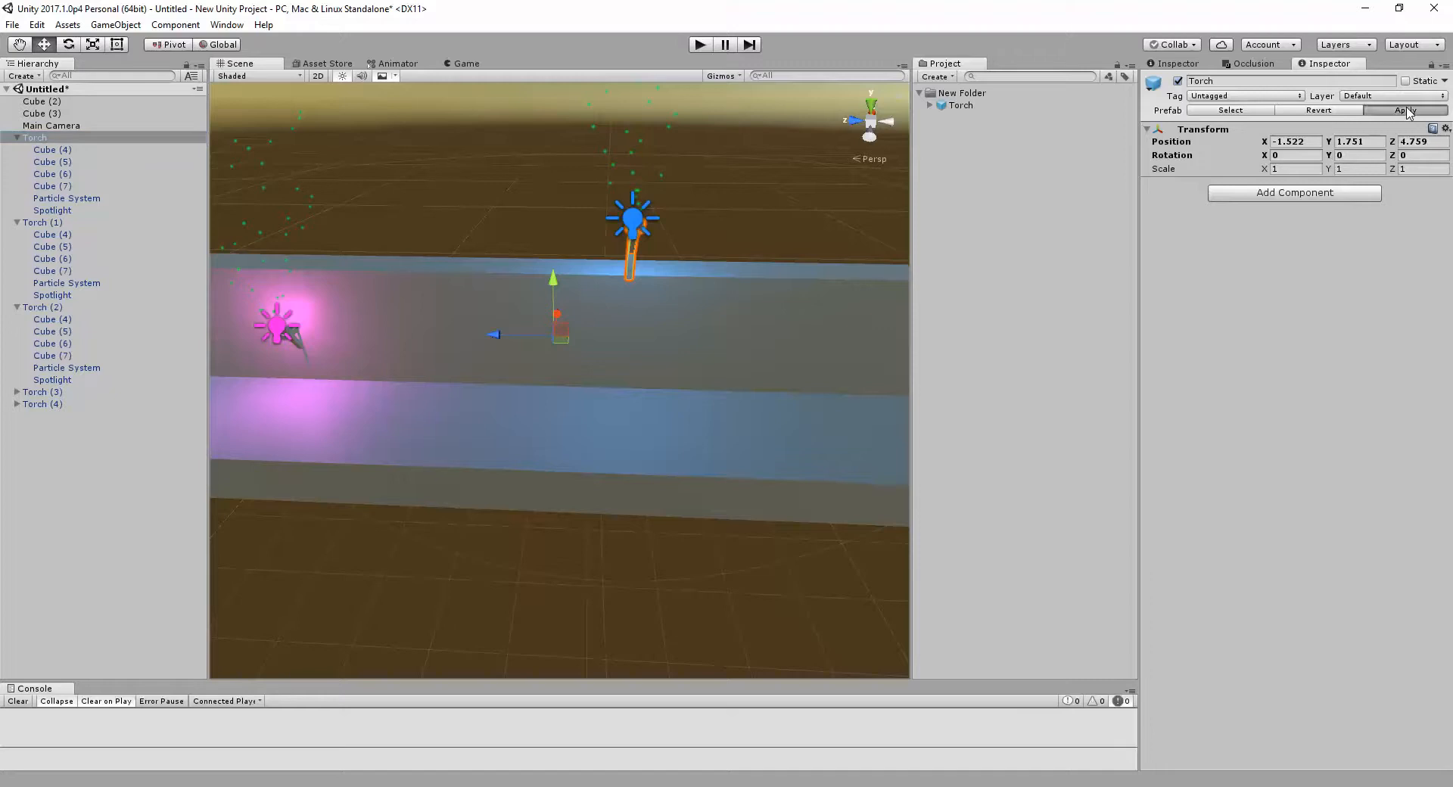
{"action": "right_click_drag", "start_coordinate": [764, 314], "coordinate": [592, 258]}
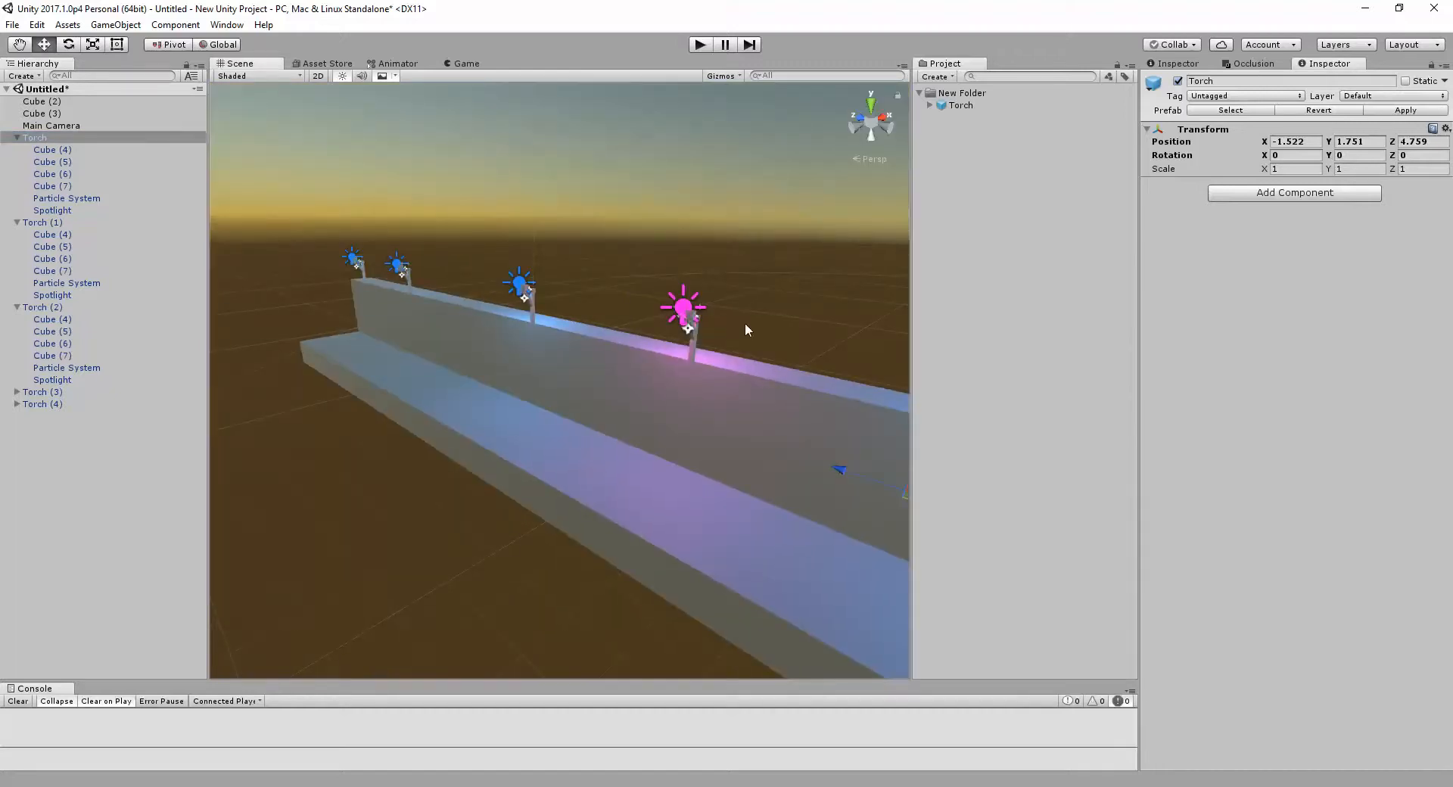
{"action": "right_click_drag", "start_coordinate": [486, 291], "coordinate": [616, 356]}
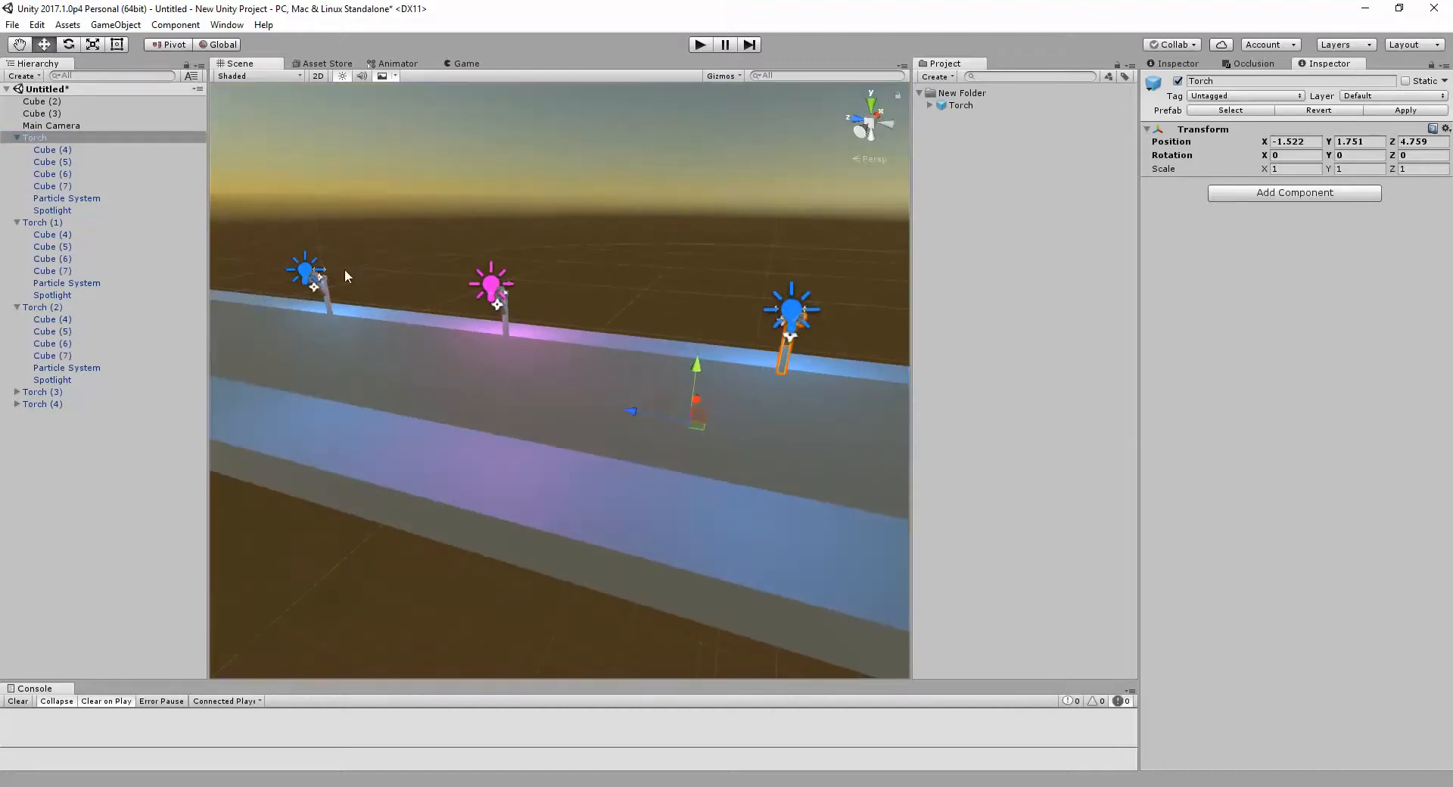
Step: Move all of the original Torch's child objects, from Cube (4) to Spotlight, back down onto the wall's front face
{"action": "left_click", "coordinate": [53, 150]}
{"action": "left_click", "coordinate": [56, 211], "text": "shift"}
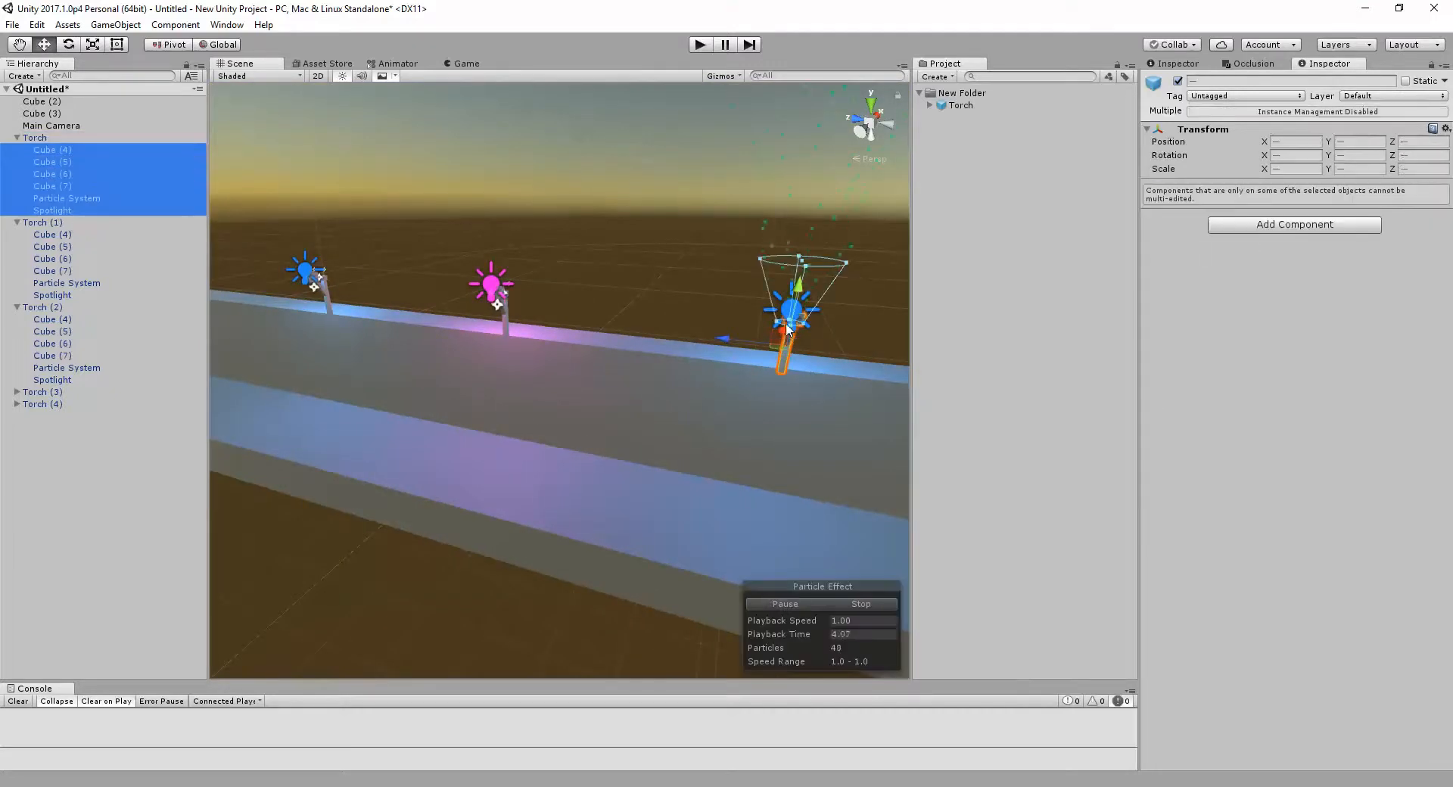
{"action": "left_click_drag", "start_coordinate": [776, 342], "coordinate": [690, 435]}
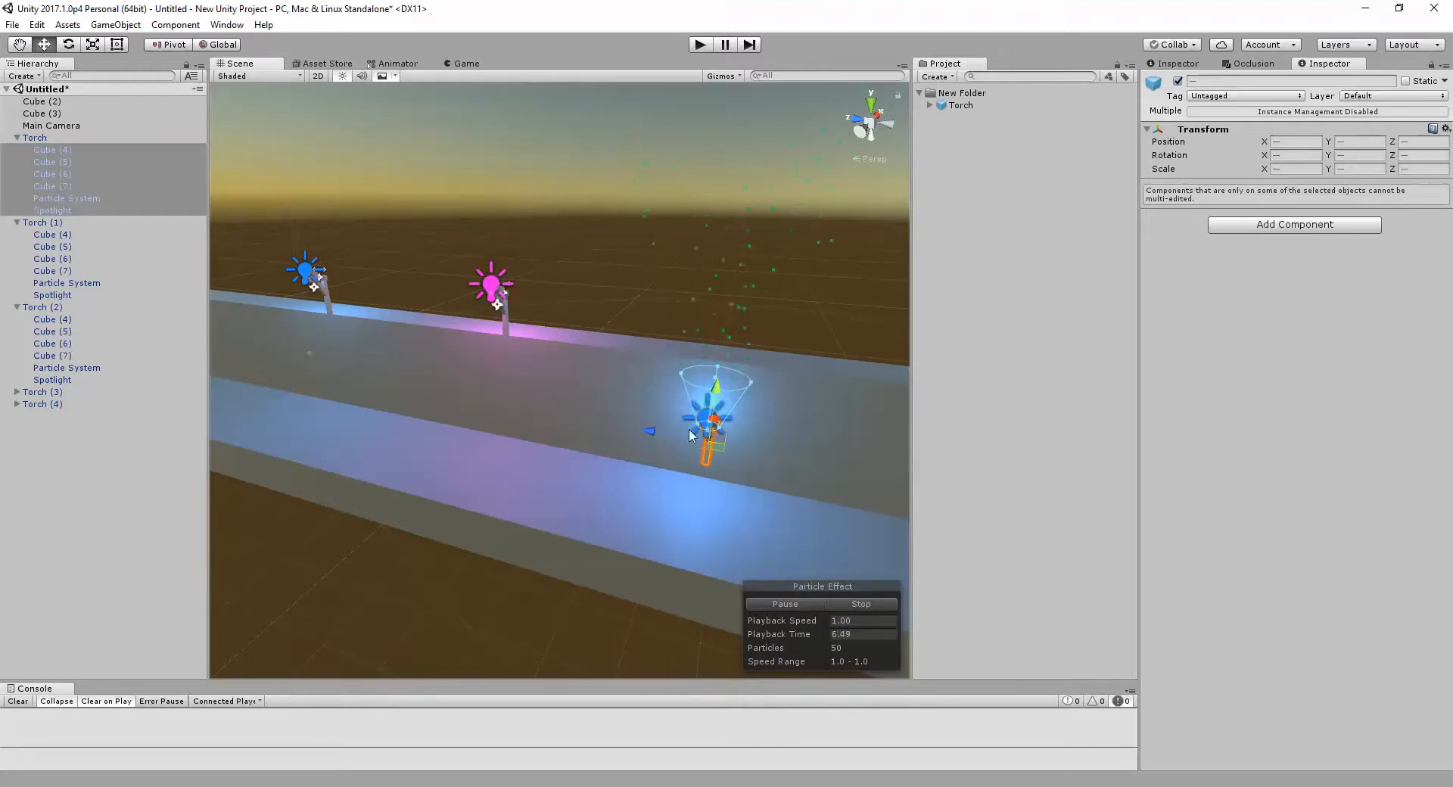
{"action": "left_click", "coordinate": [34, 137]}
{"action": "left_click", "coordinate": [64, 152]}
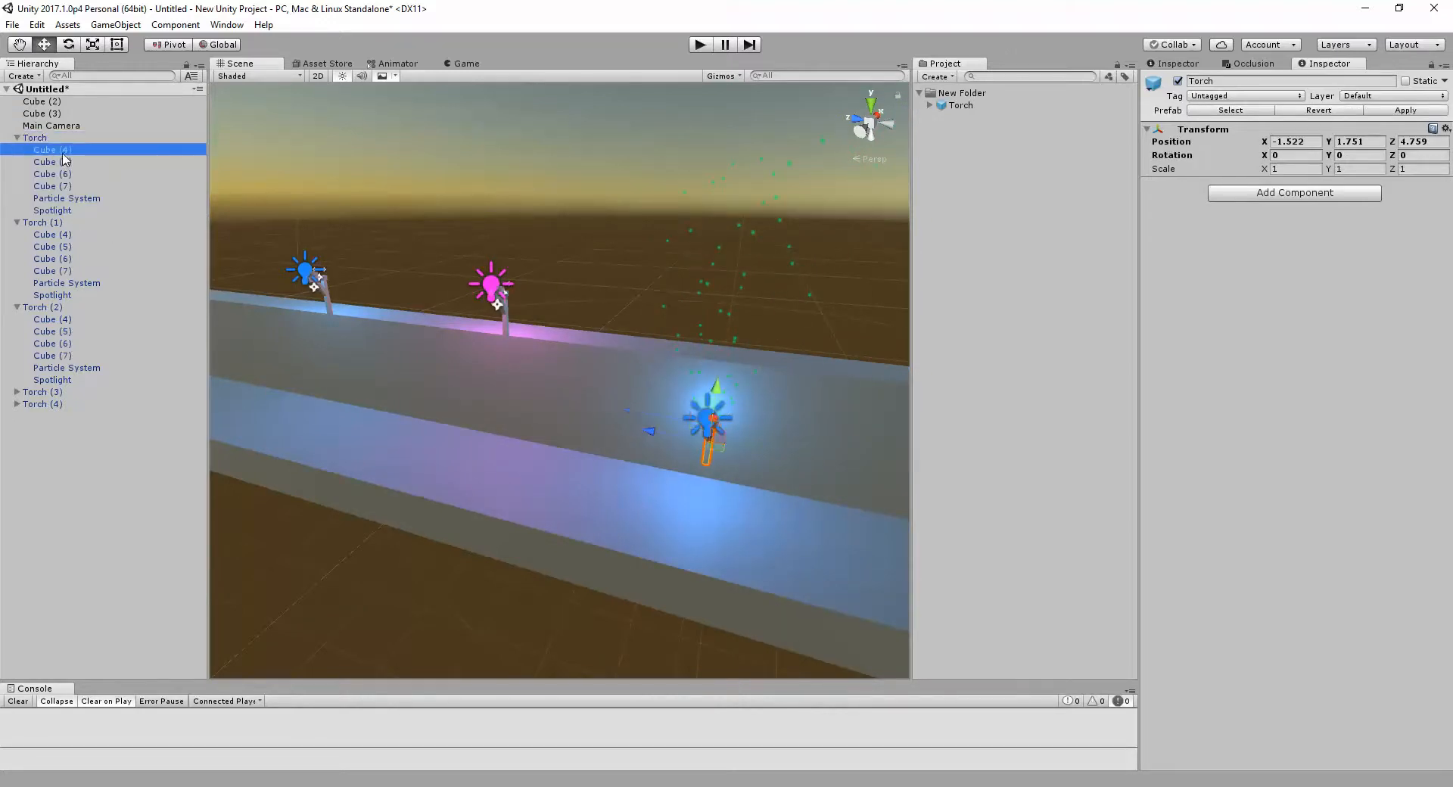
{"action": "left_click", "coordinate": [67, 213], "text": "shift"}
{"action": "right_click_drag", "start_coordinate": [583, 431], "coordinate": [704, 450]}
{"action": "key", "text": "w"}
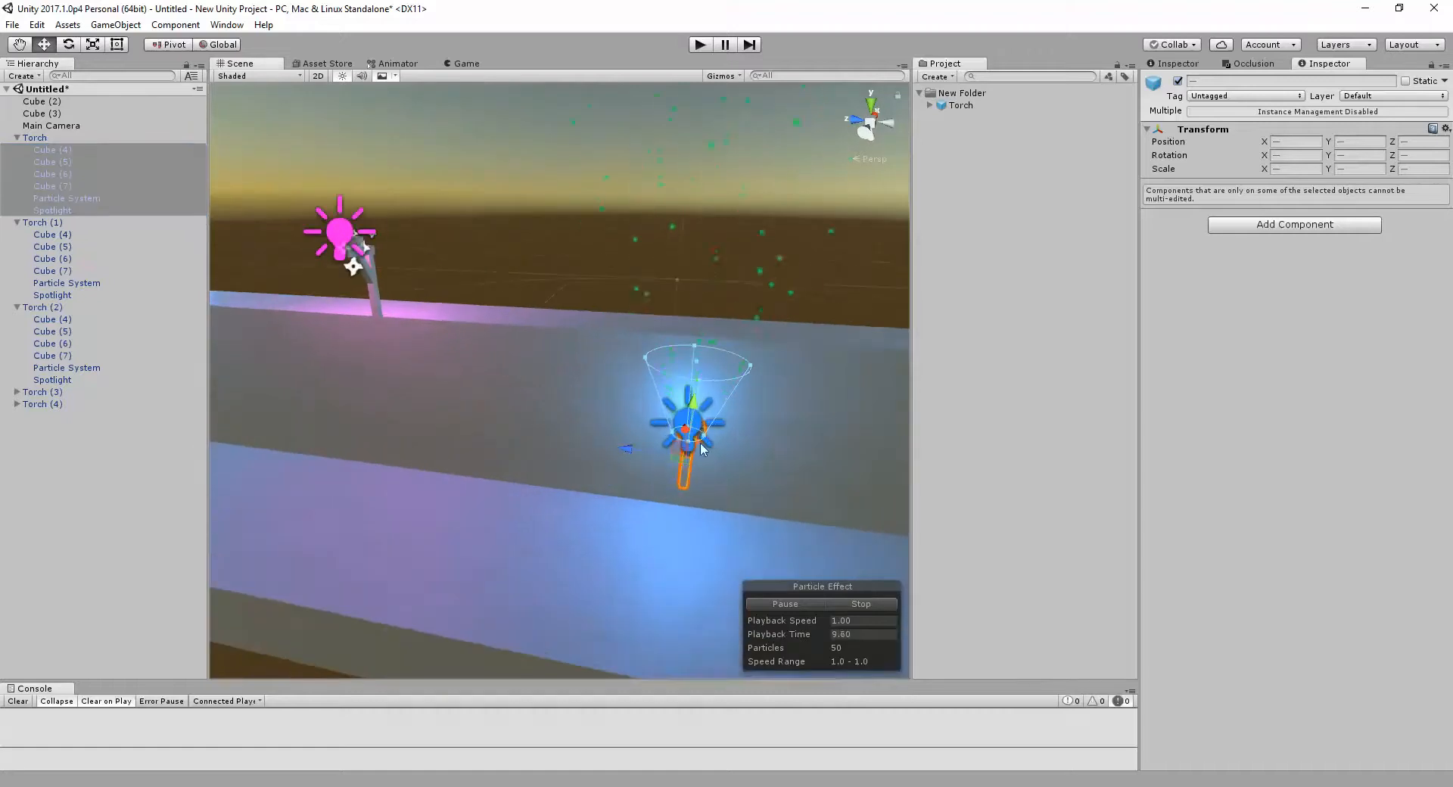
{"action": "left_click_drag", "start_coordinate": [615, 452], "coordinate": [620, 439]}
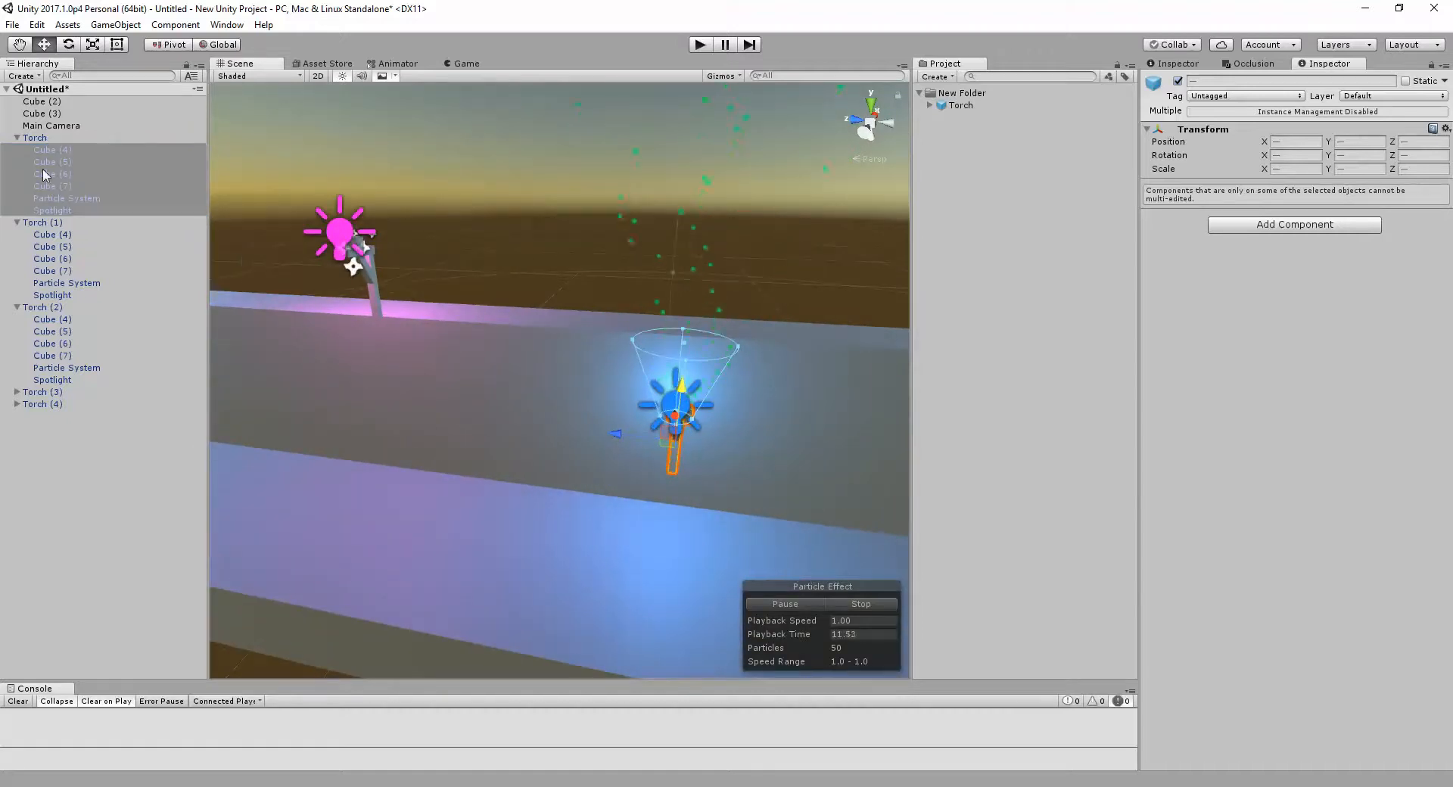
Step: Apply the original Torch's lowered child objects to the prefab and check the other torches along the wall
{"action": "left_click", "coordinate": [37, 138]}
{"action": "left_click", "coordinate": [1400, 111]}
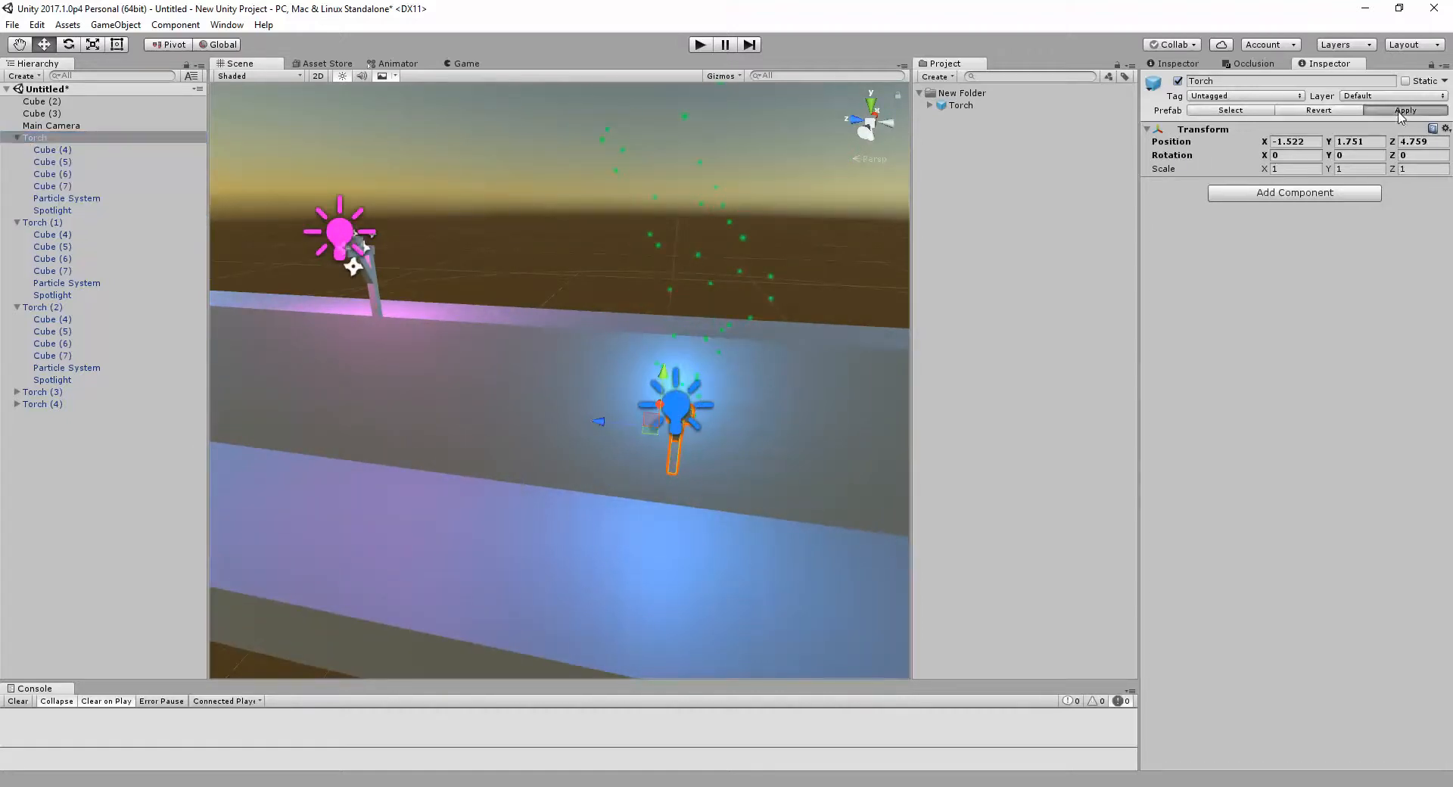
{"action": "right_click_drag", "start_coordinate": [790, 306], "coordinate": [588, 343]}
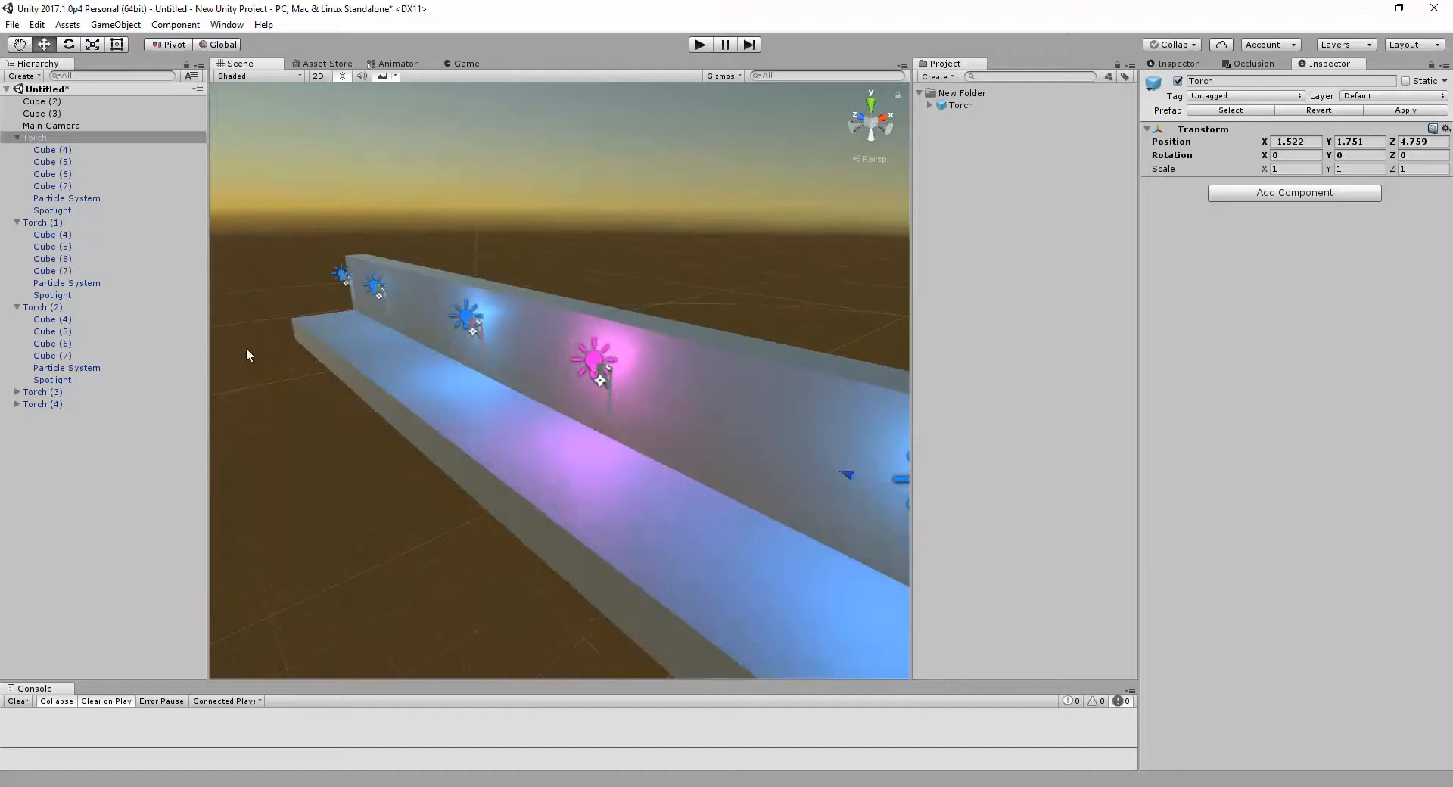
{"action": "right_click_drag", "start_coordinate": [506, 435], "coordinate": [528, 442]}
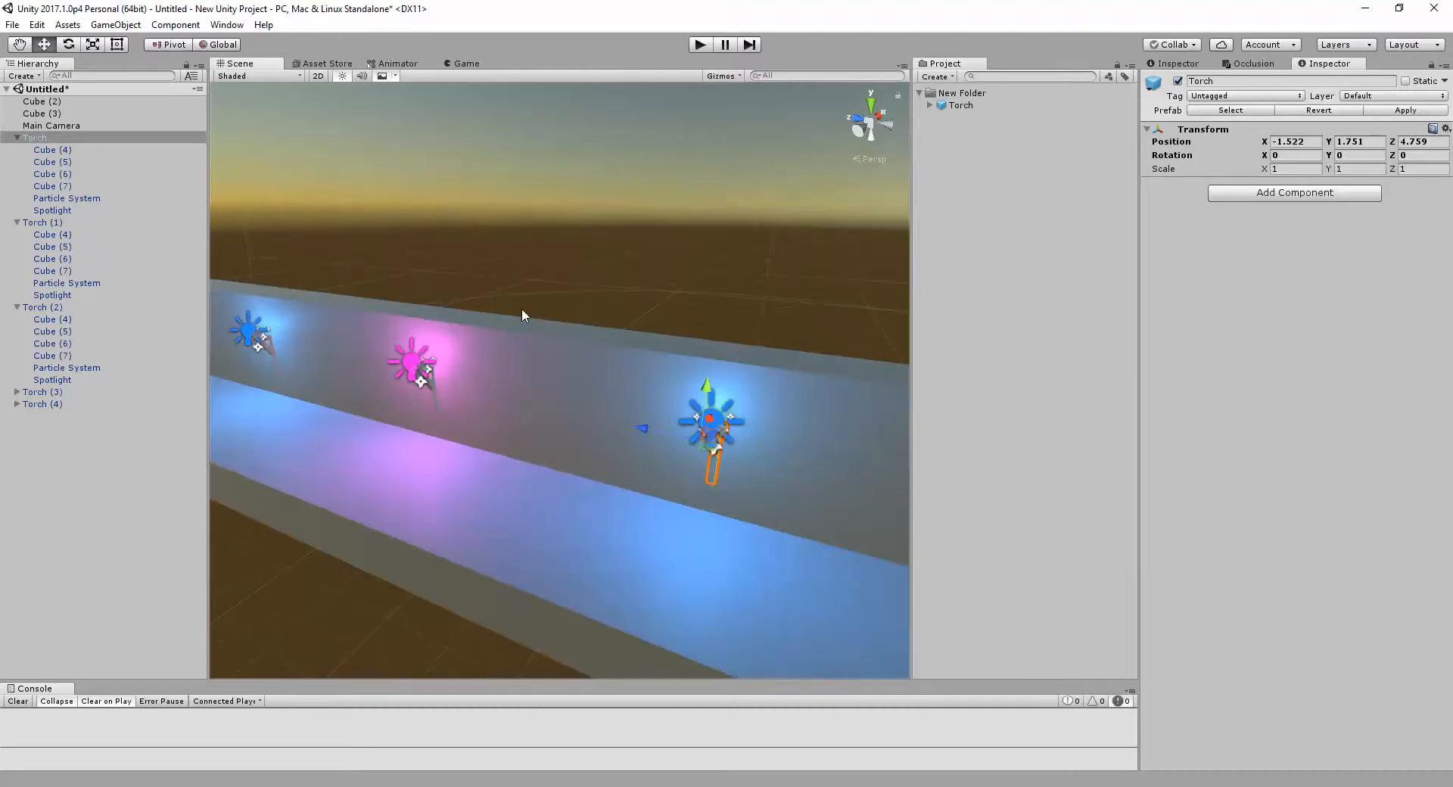
{"action": "right_click_drag", "start_coordinate": [636, 326], "coordinate": [563, 358]}
{"action": "key", "text": "w"}
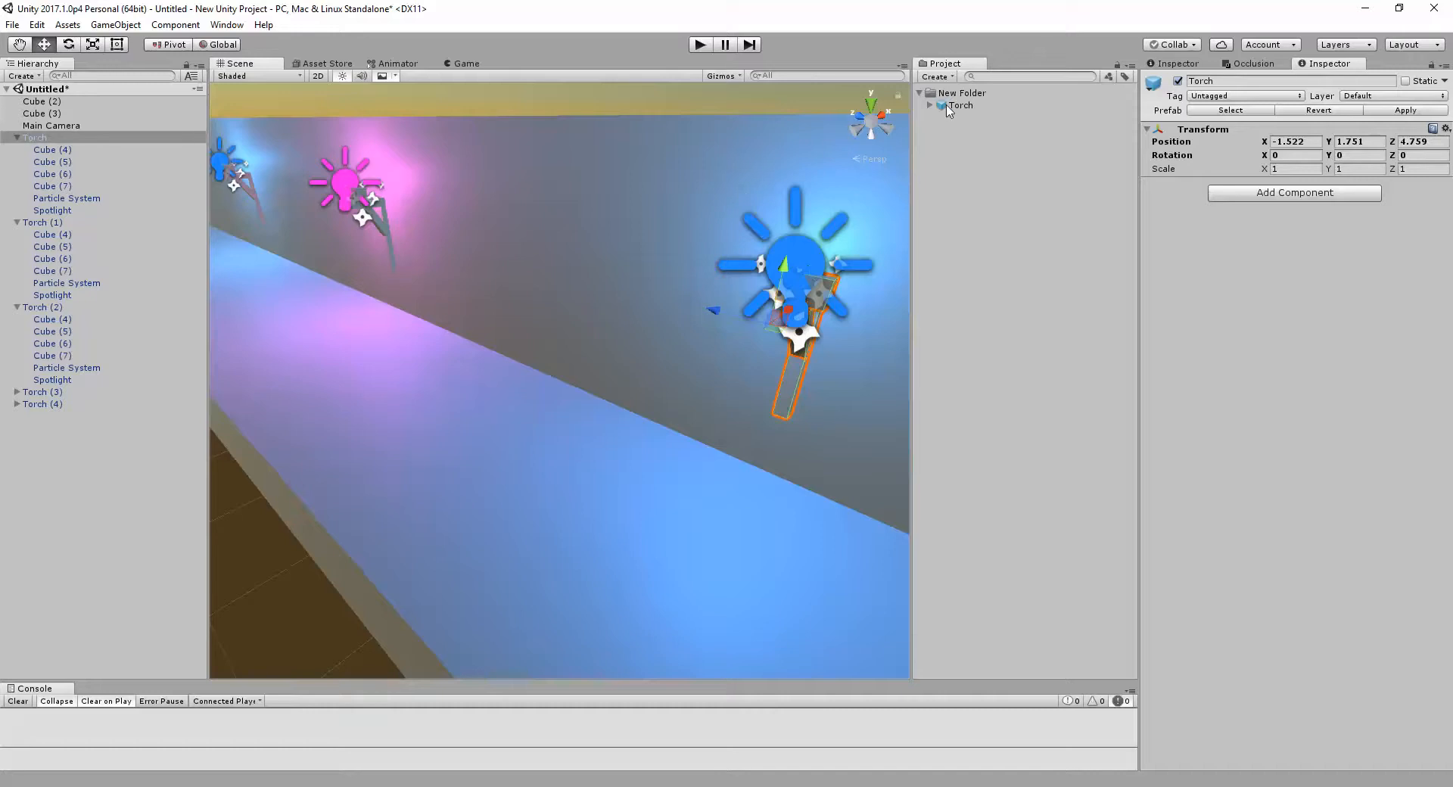
Step: Place a new instance of the Torch prefab on the open ground in front of the wall
{"action": "key", "text": "s"}
{"action": "right_click_drag", "start_coordinate": [727, 221], "coordinate": [935, 215]}
{"action": "left_click_drag", "start_coordinate": [967, 115], "coordinate": [742, 633]}
{"action": "right_click_drag", "start_coordinate": [741, 633], "coordinate": [616, 529]}
{"action": "key", "text": "w"}
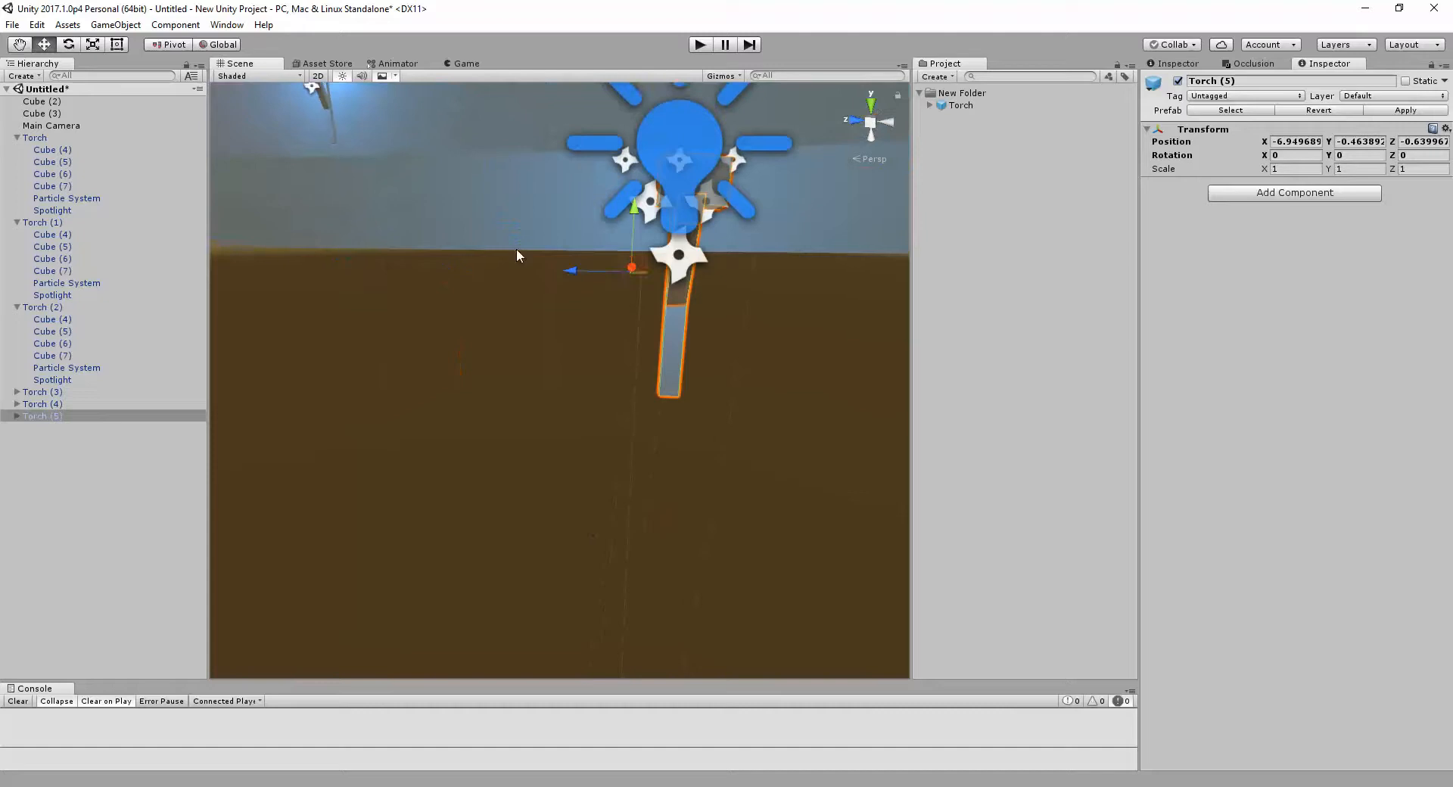
Step: Change the light colour of the new torch's Spotlight to green
{"action": "left_click", "coordinate": [666, 152]}
{"action": "left_click", "coordinate": [1349, 232]}
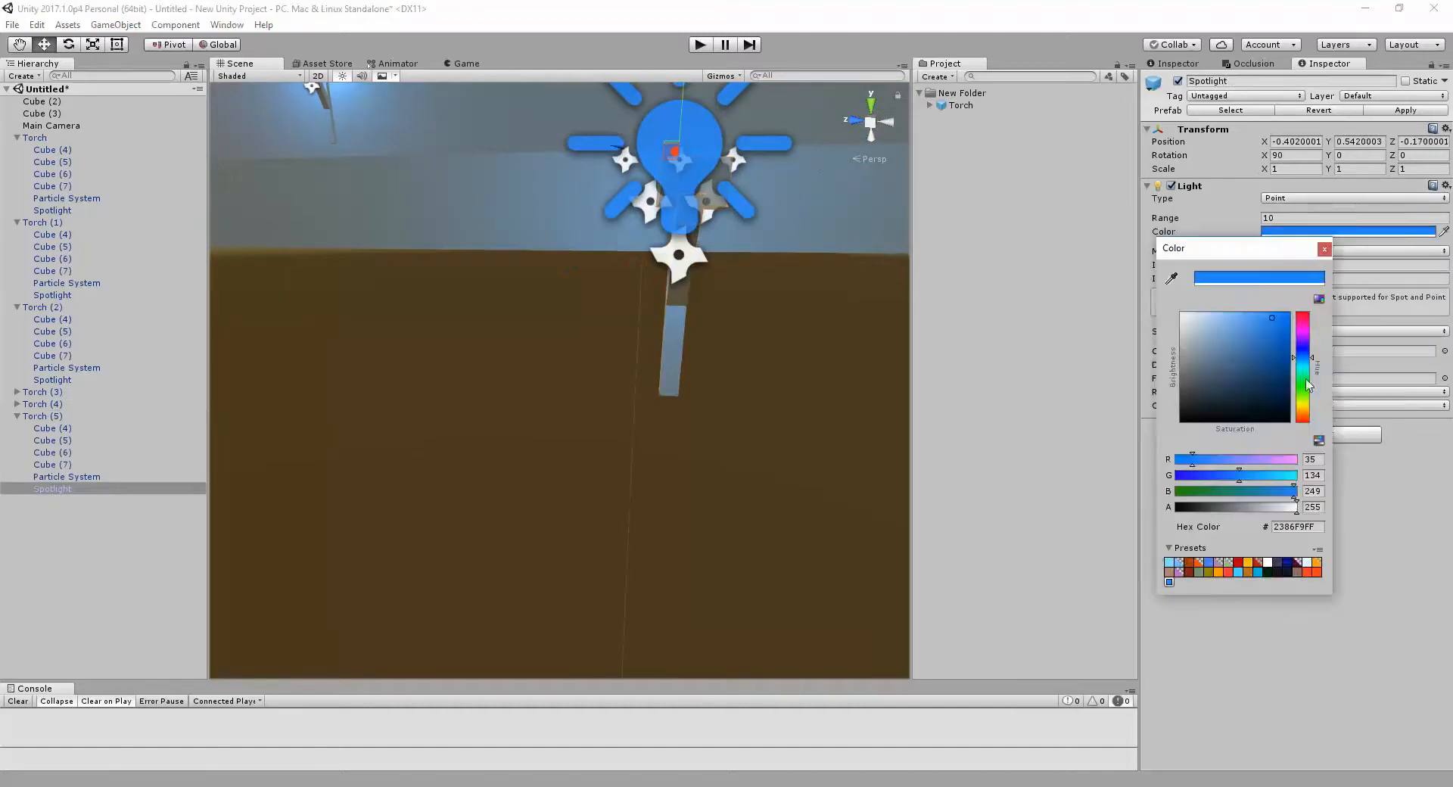
{"action": "left_click_drag", "start_coordinate": [1308, 386], "coordinate": [1304, 395]}
Step: Duplicate the new torch's slanted cube and lower the copy along its post to Y -0.288
{"action": "left_click", "coordinate": [713, 191]}
{"action": "left_click", "coordinate": [675, 329]}
{"action": "right_click_drag", "start_coordinate": [791, 376], "coordinate": [505, 357]}
{"action": "left_click", "coordinate": [697, 383]}
{"action": "left_click", "coordinate": [693, 302]}
{"action": "right_click_drag", "start_coordinate": [710, 332], "coordinate": [535, 276]}
{"action": "left_click", "coordinate": [524, 206]}
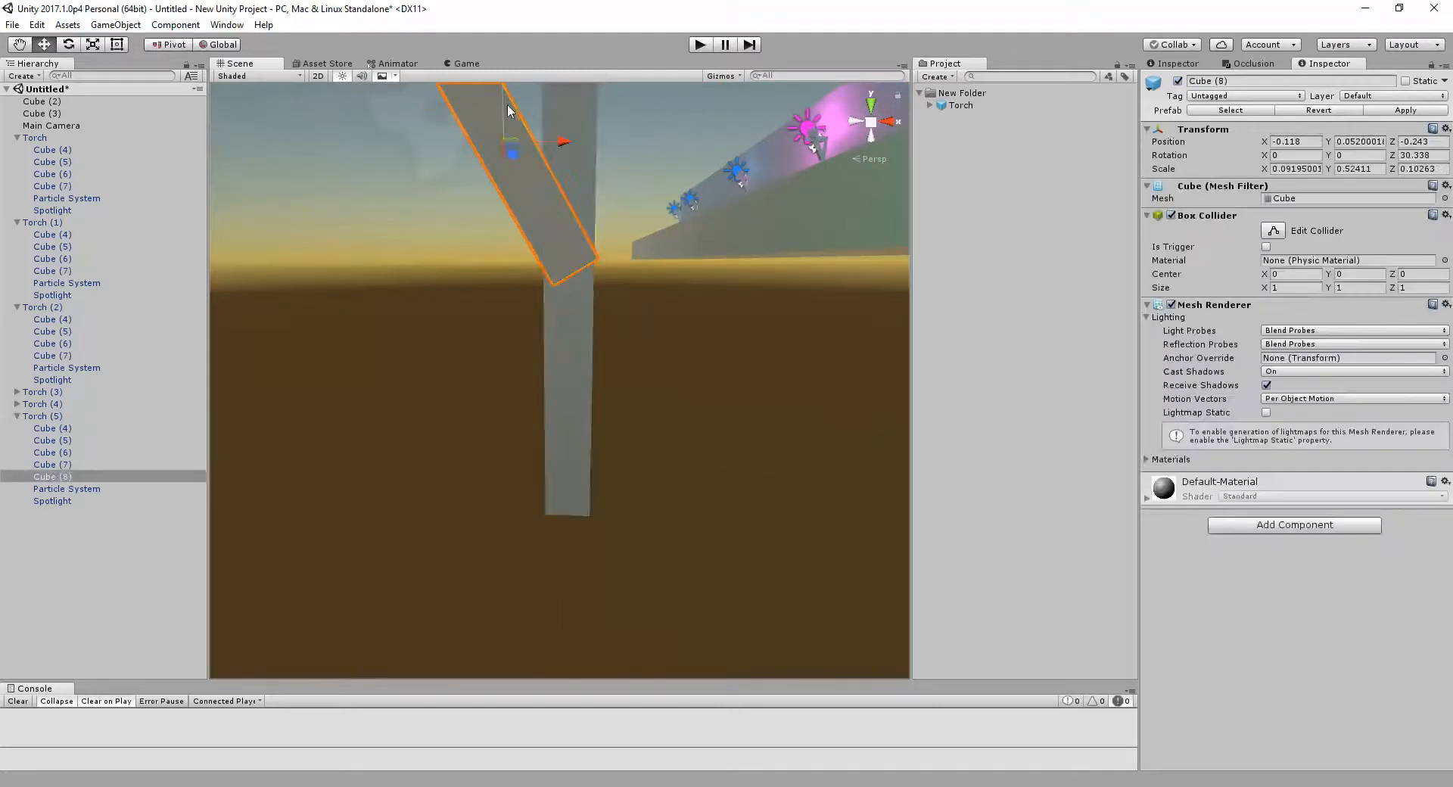
{"action": "left_click_drag", "start_coordinate": [508, 111], "coordinate": [501, 174]}
{"action": "key", "text": "e"}
{"action": "key", "text": "w"}
{"action": "left_click_drag", "start_coordinate": [527, 313], "coordinate": [603, 277]}
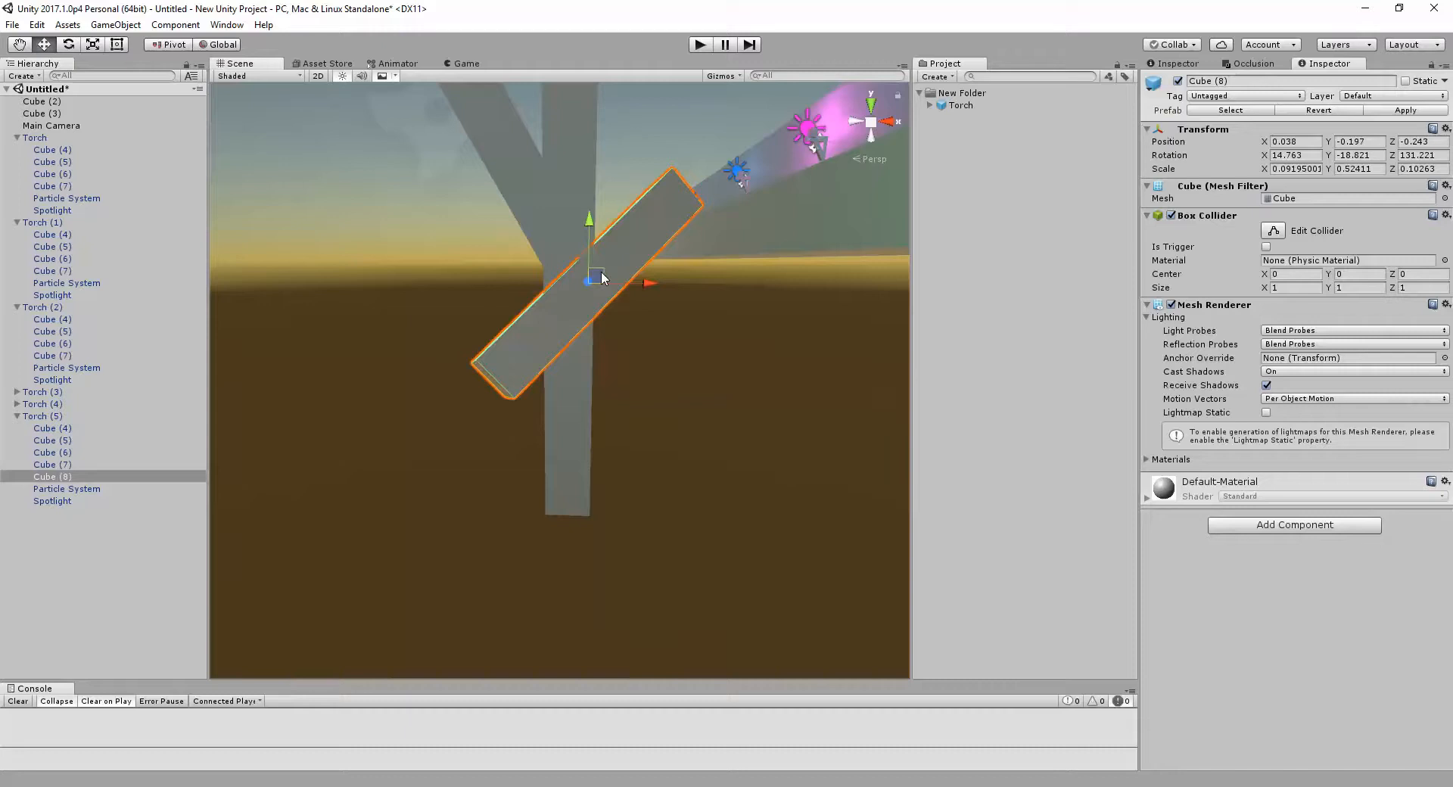
{"action": "right_click_drag", "start_coordinate": [603, 278], "coordinate": [718, 336]}
{"action": "key", "text": "ctrl+z"}
{"action": "key", "text": "ctrl+z"}
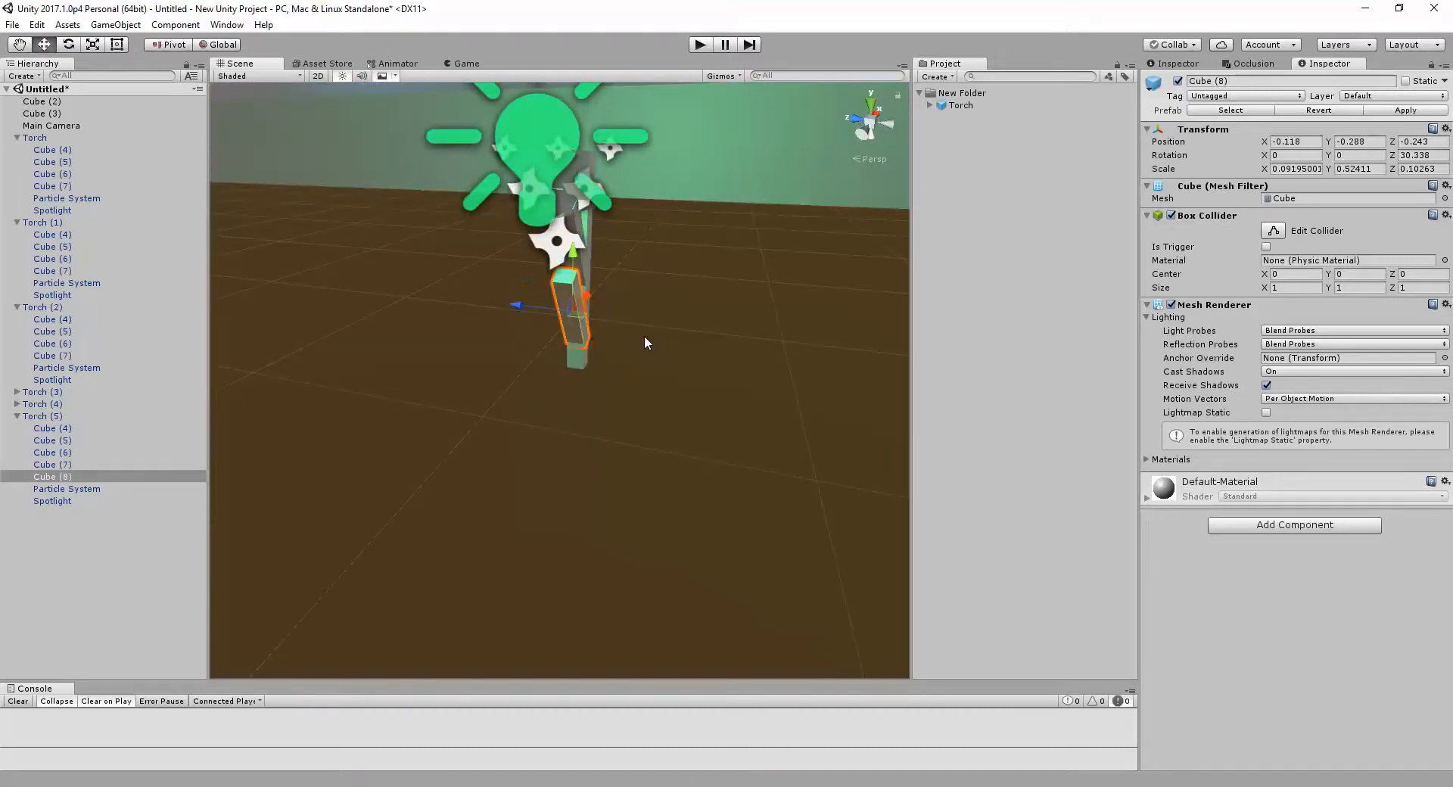
Step: Rotate the duplicated cube to about 120.3 degrees around Z and move it across the post at X 0.001, Y -0.142
{"action": "key", "text": "e"}
{"action": "left_click_drag", "start_coordinate": [556, 288], "coordinate": [558, 454], "text": "ctrl"}
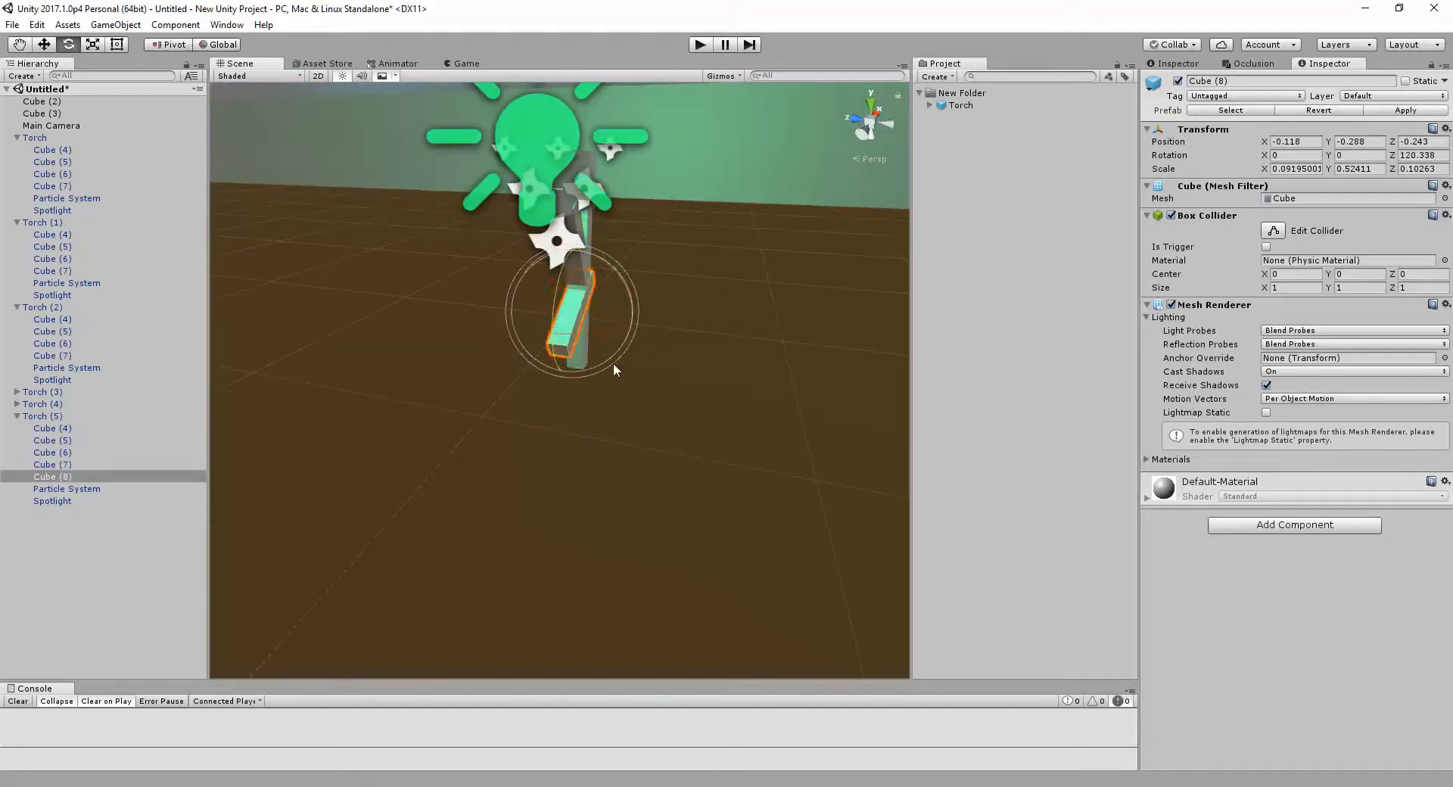
{"action": "key", "text": "w"}
{"action": "left_click_drag", "start_coordinate": [590, 299], "coordinate": [574, 228]}
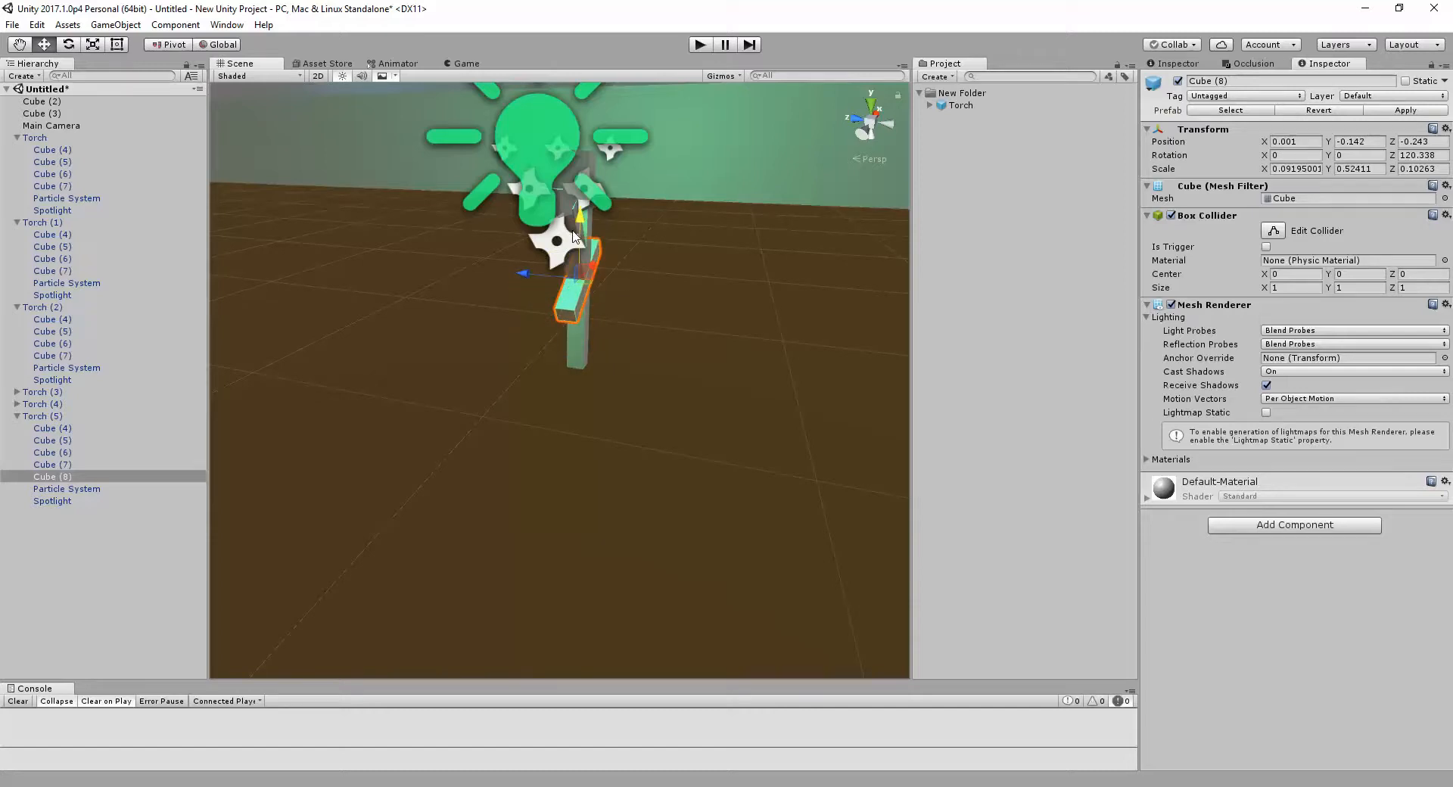
Step: Apply the green light and added cube to the Torch prefab, and delete the free-standing torch in front of the wall
{"action": "key", "text": "s"}
{"action": "right_click_drag", "start_coordinate": [763, 356], "coordinate": [741, 325]}
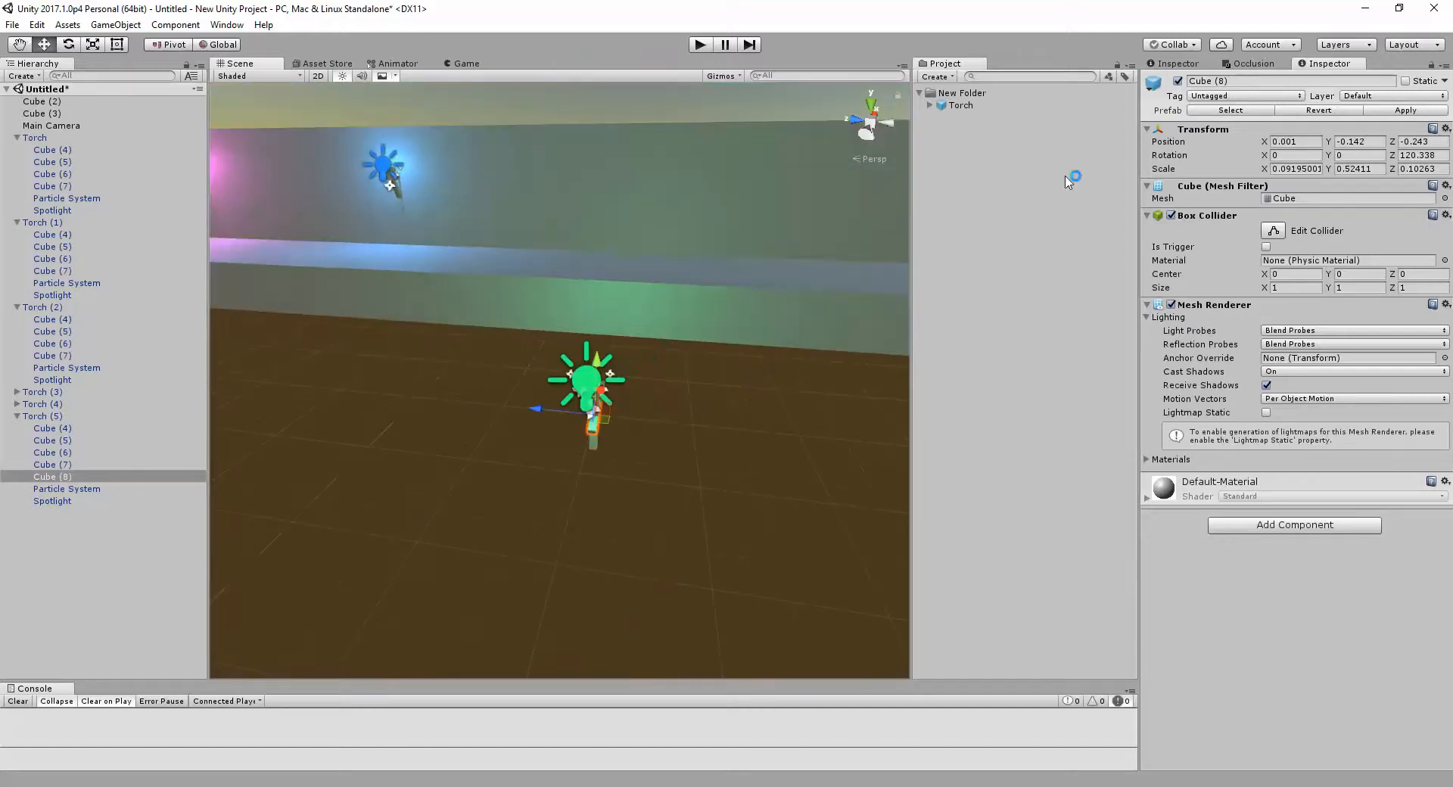
{"action": "left_click", "coordinate": [1406, 110]}
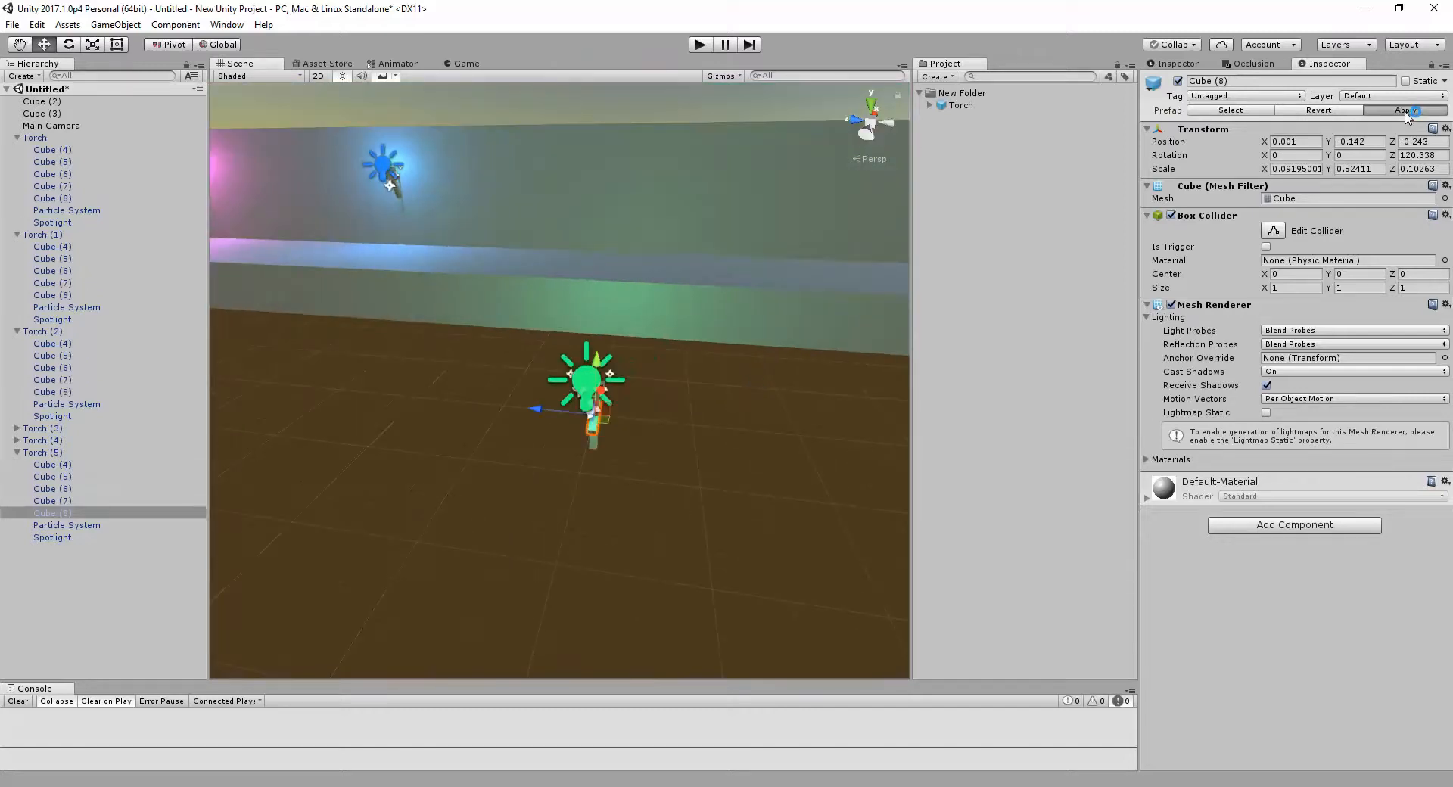
{"action": "left_click", "coordinate": [684, 468]}
{"action": "left_click", "coordinate": [594, 428]}
{"action": "right_click_drag", "start_coordinate": [619, 439], "coordinate": [325, 282]}
{"action": "key", "text": "Delete"}
Step: On the original Torch, lower Cube (8) to Y -0.521 and rotate it to about 29.1 degrees around Z
{"action": "key", "text": "w"}
{"action": "key", "text": "s"}
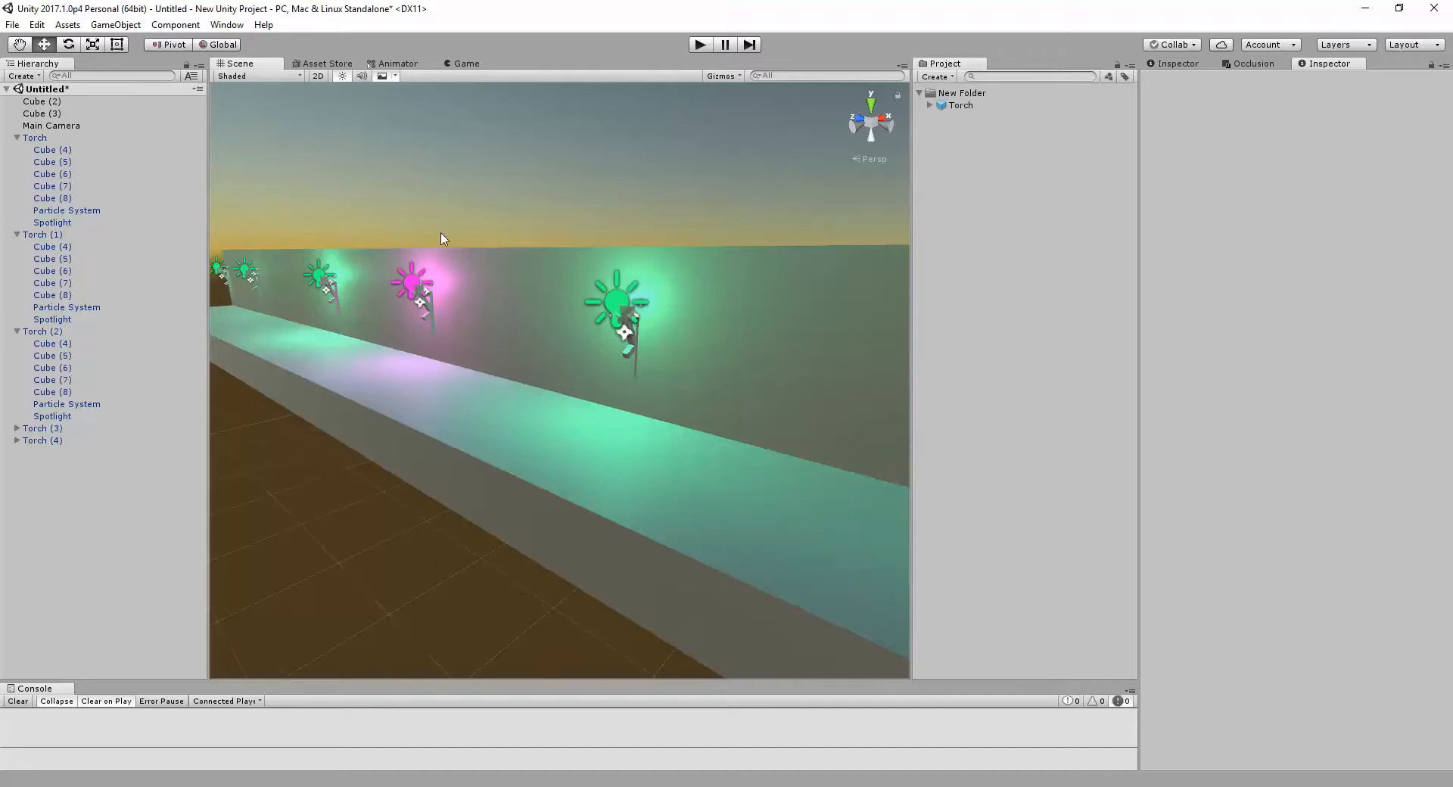
{"action": "right_click_drag", "start_coordinate": [582, 381], "coordinate": [665, 371]}
{"action": "key", "text": "w"}
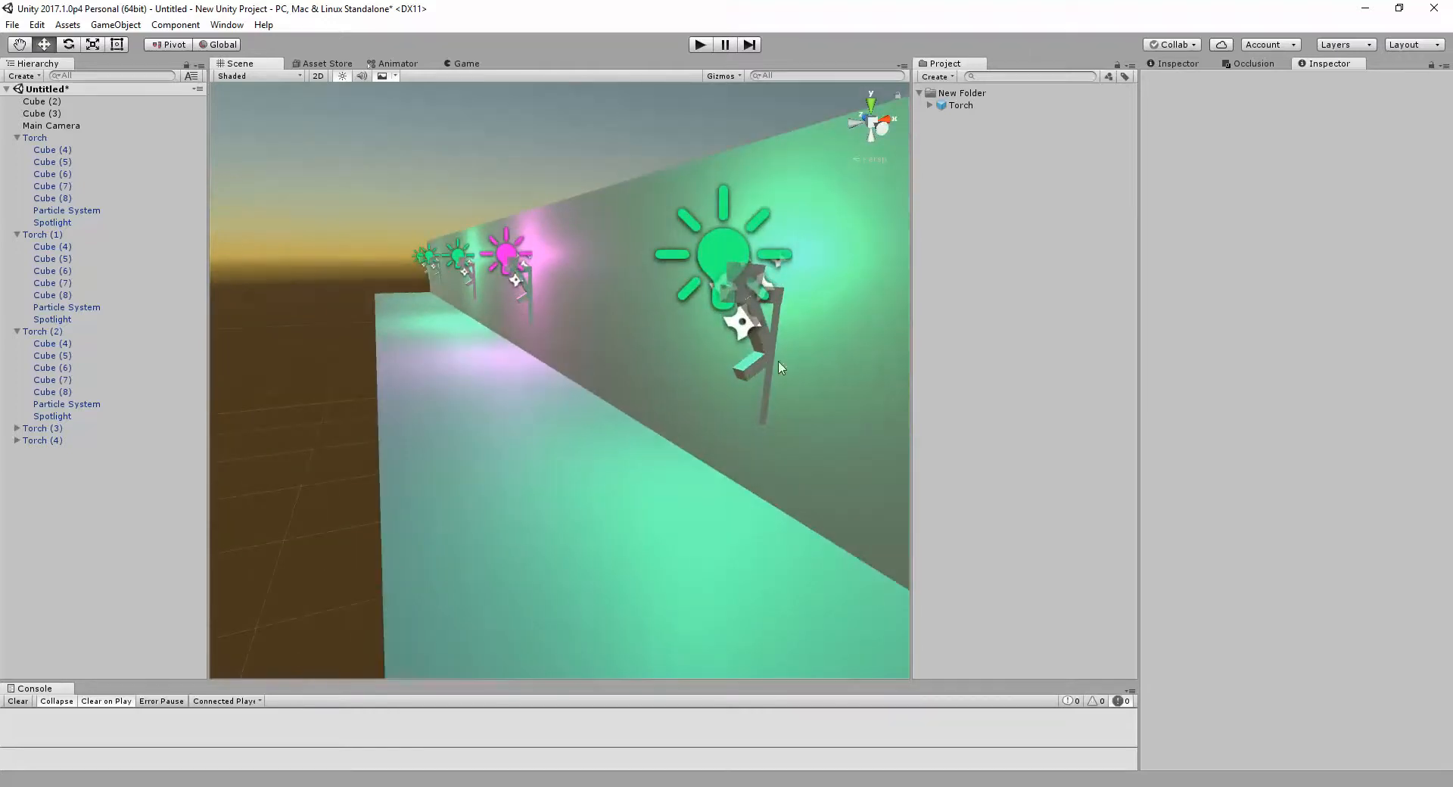
{"action": "left_click", "coordinate": [751, 371]}
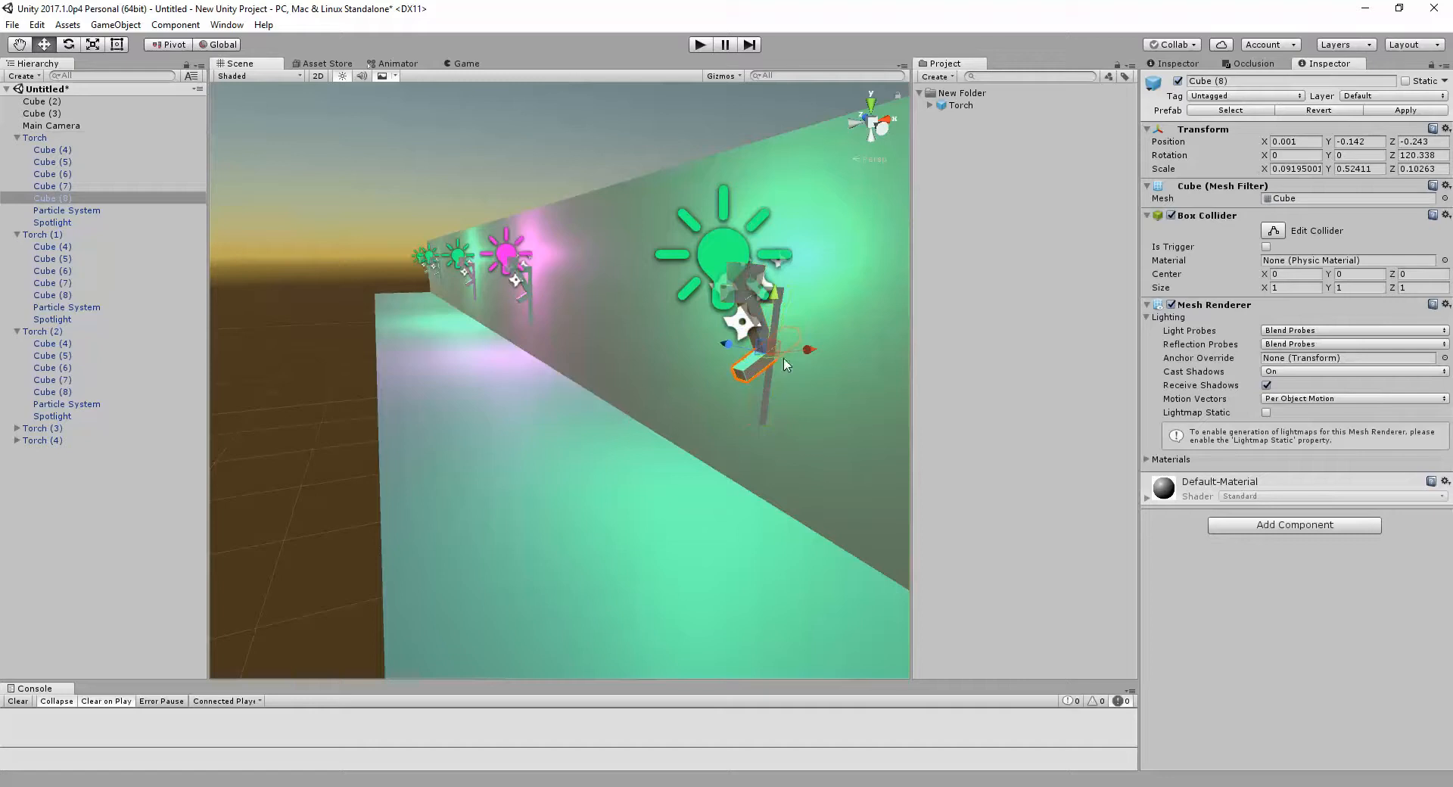
{"action": "left_click_drag", "start_coordinate": [776, 294], "coordinate": [827, 210]}
{"action": "key", "text": "e"}
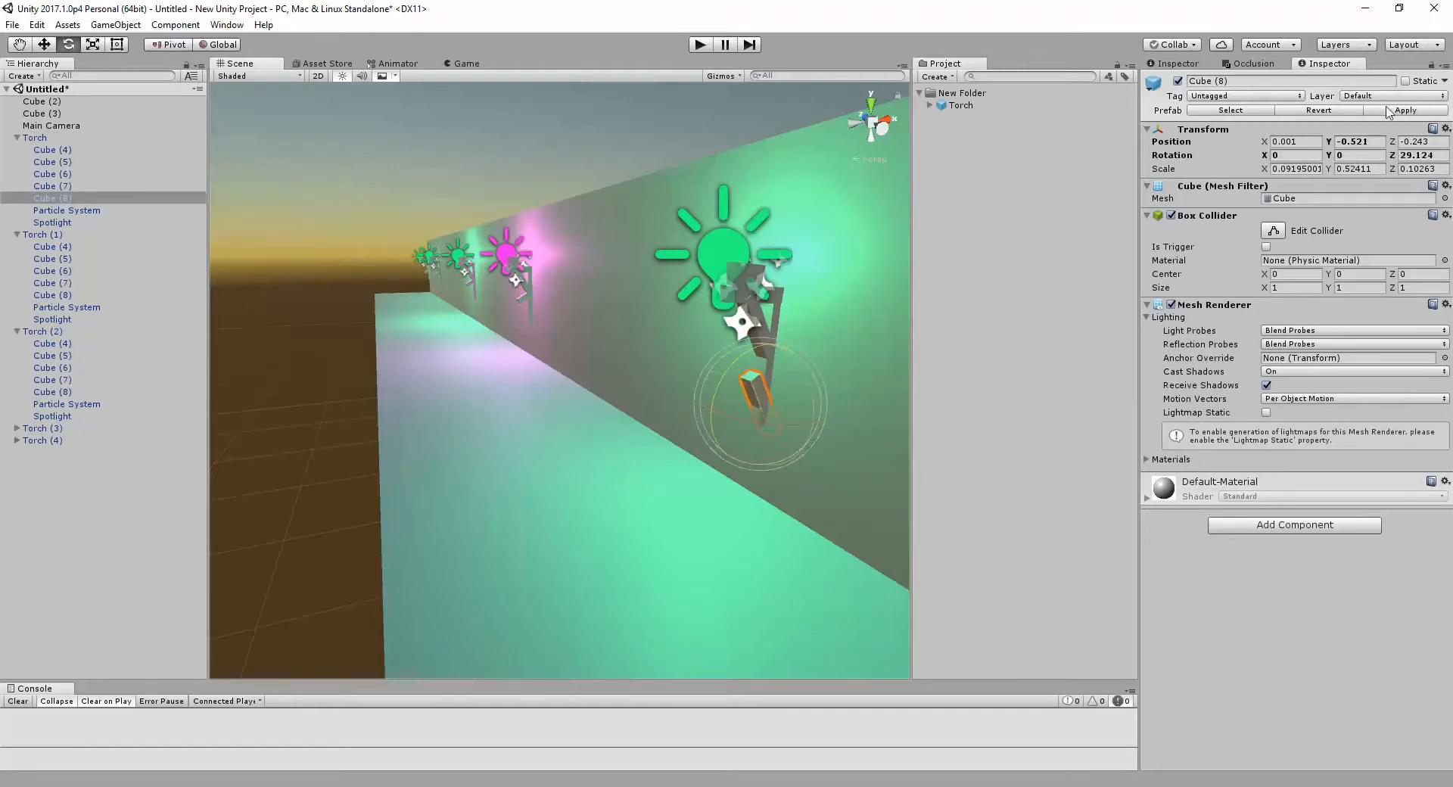
Step: Apply the repositioned Cube (8) to the prefab and check the change on the other torches
{"action": "left_click", "coordinate": [1389, 112]}
{"action": "left_click_drag", "start_coordinate": [656, 360], "coordinate": [662, 364], "text": "alt"}
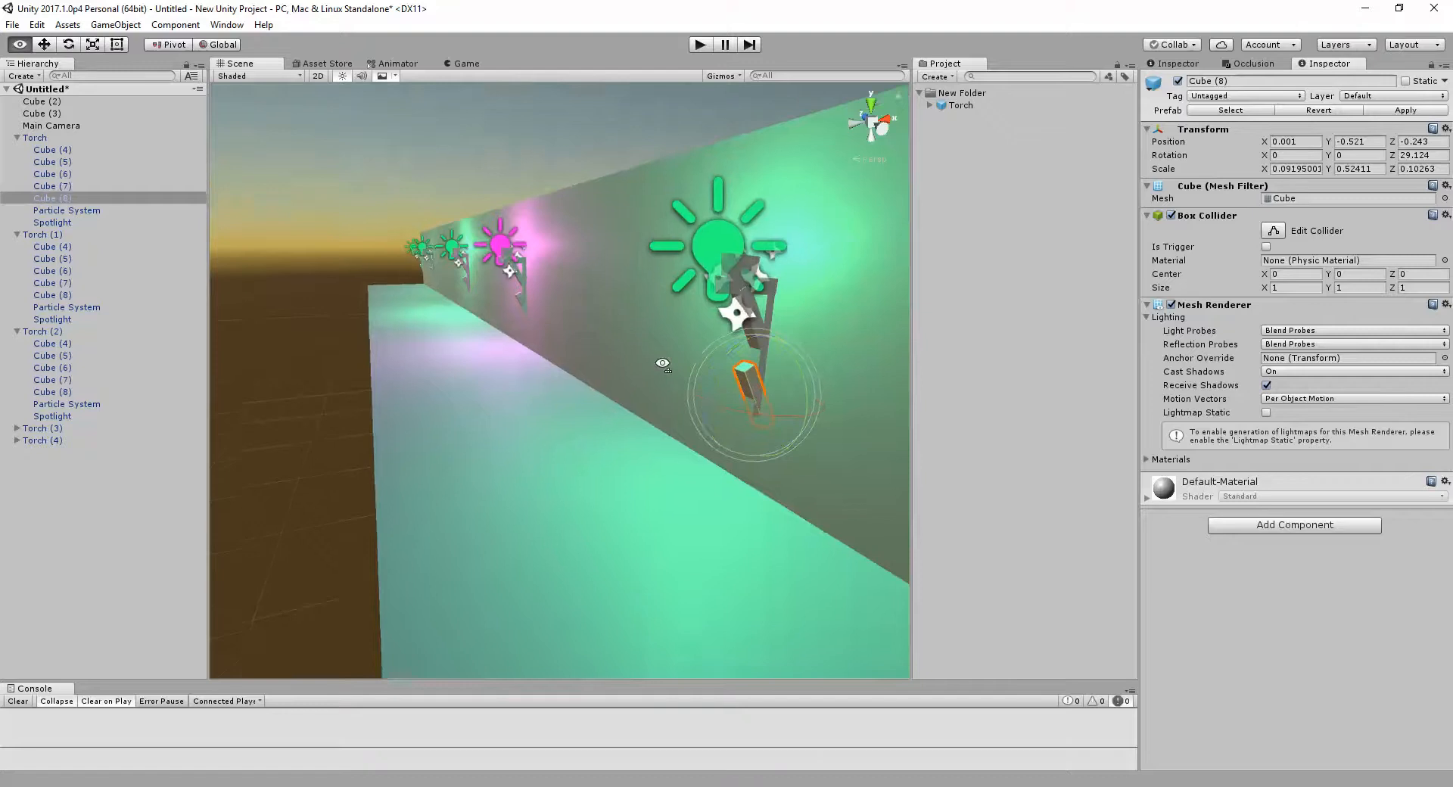
{"action": "key", "text": "s"}
{"action": "right_click_drag", "start_coordinate": [662, 364], "coordinate": [732, 376]}
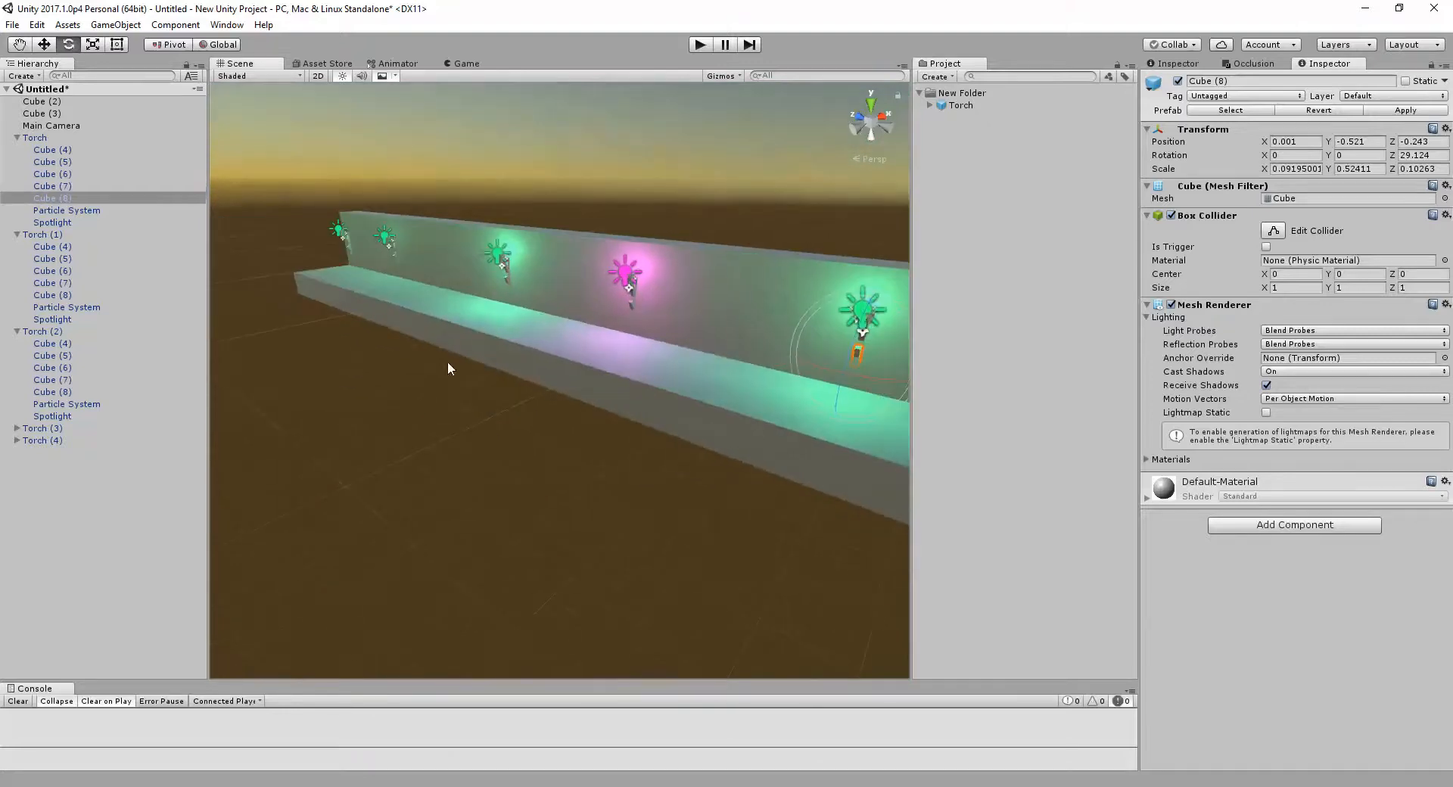
{"action": "right_click_drag", "start_coordinate": [447, 368], "coordinate": [555, 364]}
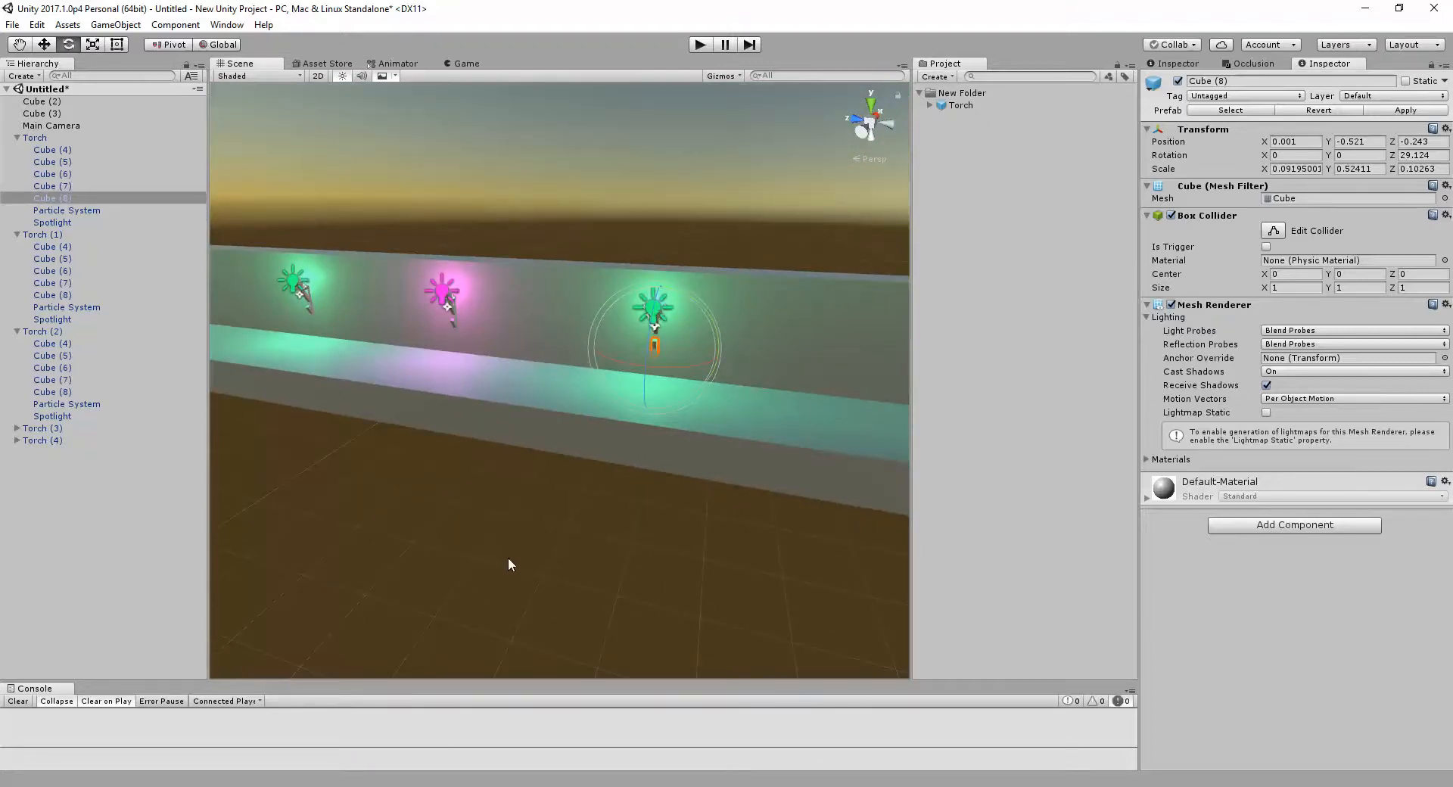
Step: Apply the overrides of Torch (1), including its pink light, to the prefab and check the neighbouring torches
{"action": "right_click_drag", "start_coordinate": [492, 478], "coordinate": [403, 480]}
{"action": "key", "text": "d"}
{"action": "right_click_drag", "start_coordinate": [648, 450], "coordinate": [642, 391]}
{"action": "left_click", "coordinate": [544, 309]}
{"action": "key", "text": "a"}
{"action": "key", "text": "w"}
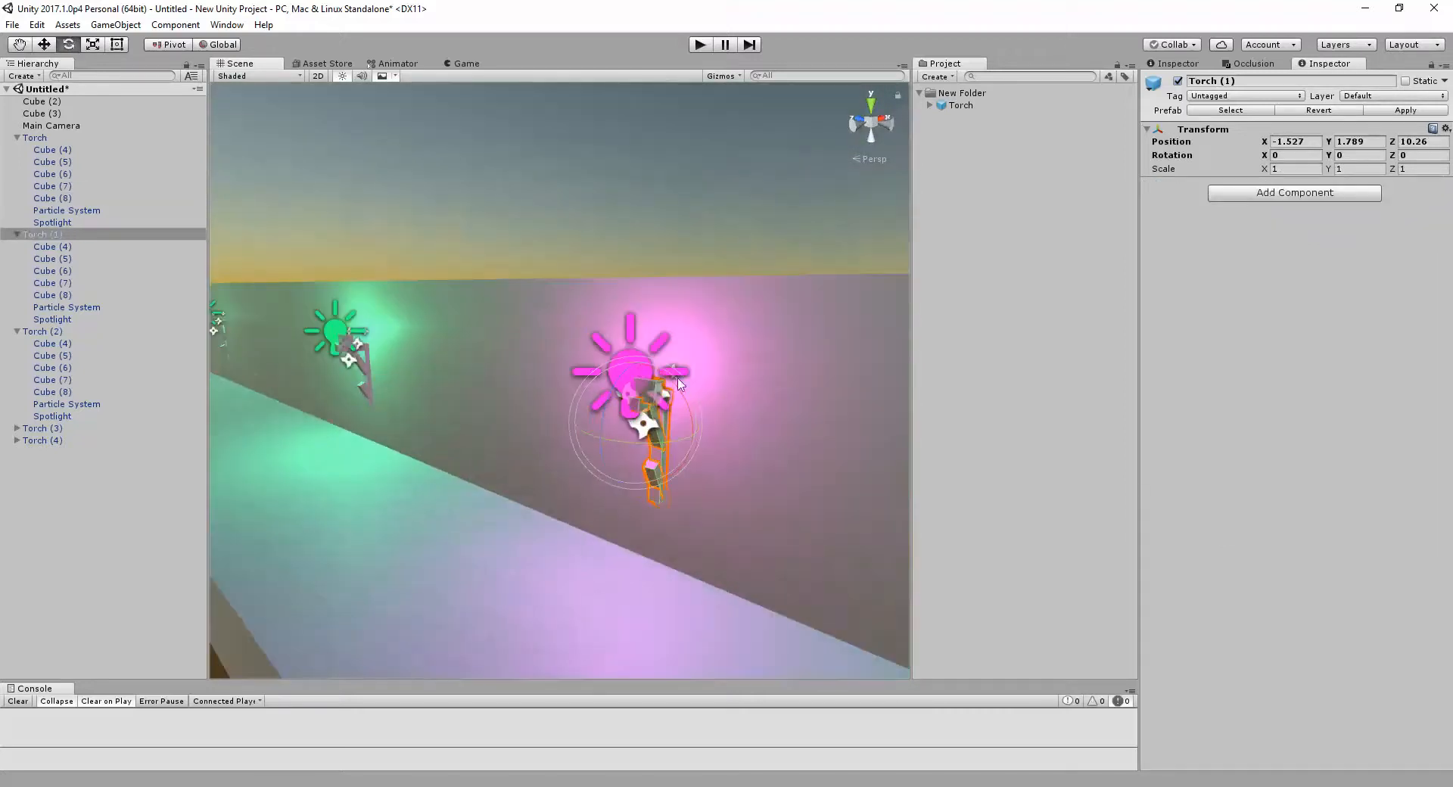
{"action": "left_click", "coordinate": [1382, 114]}
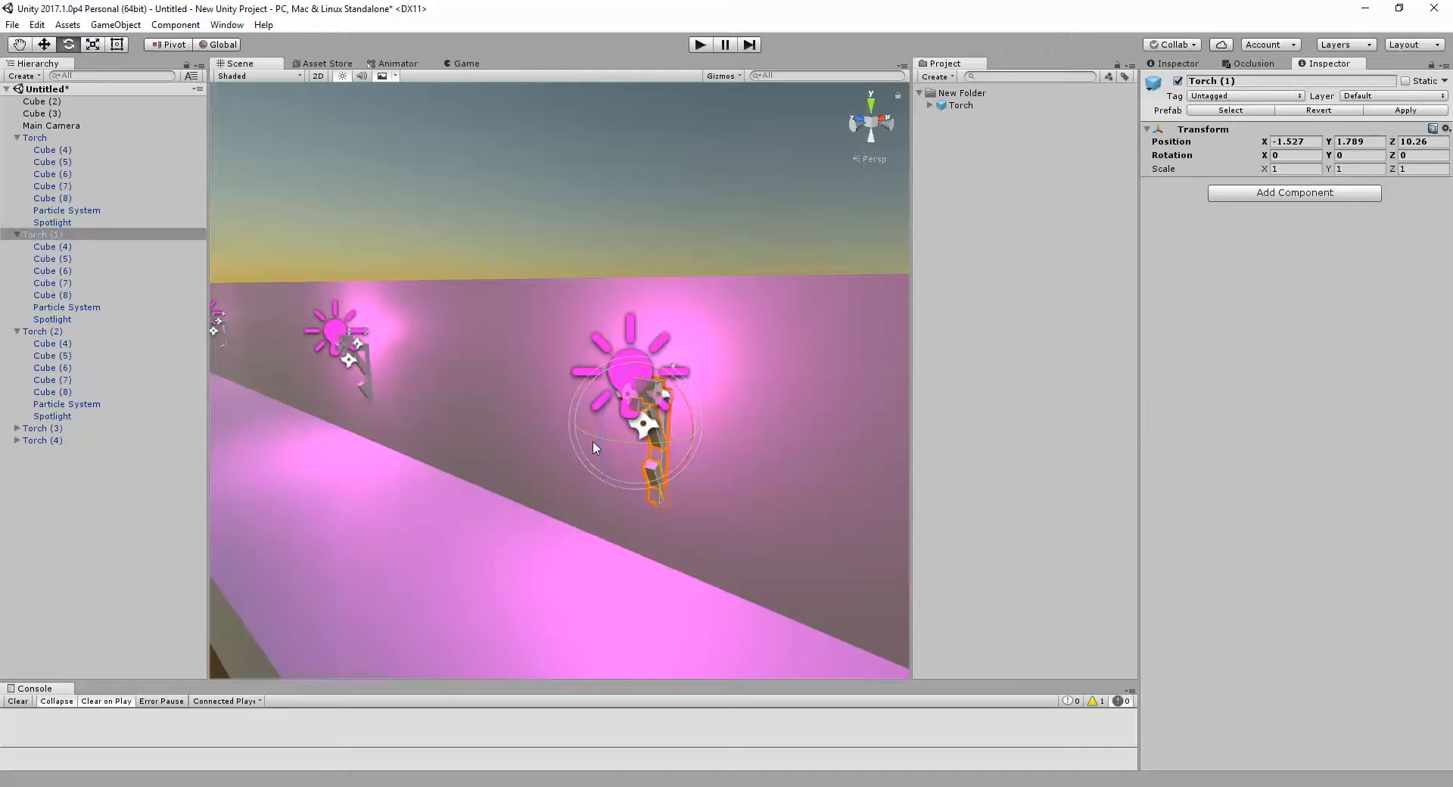
{"action": "right_click_drag", "start_coordinate": [567, 398], "coordinate": [756, 478]}
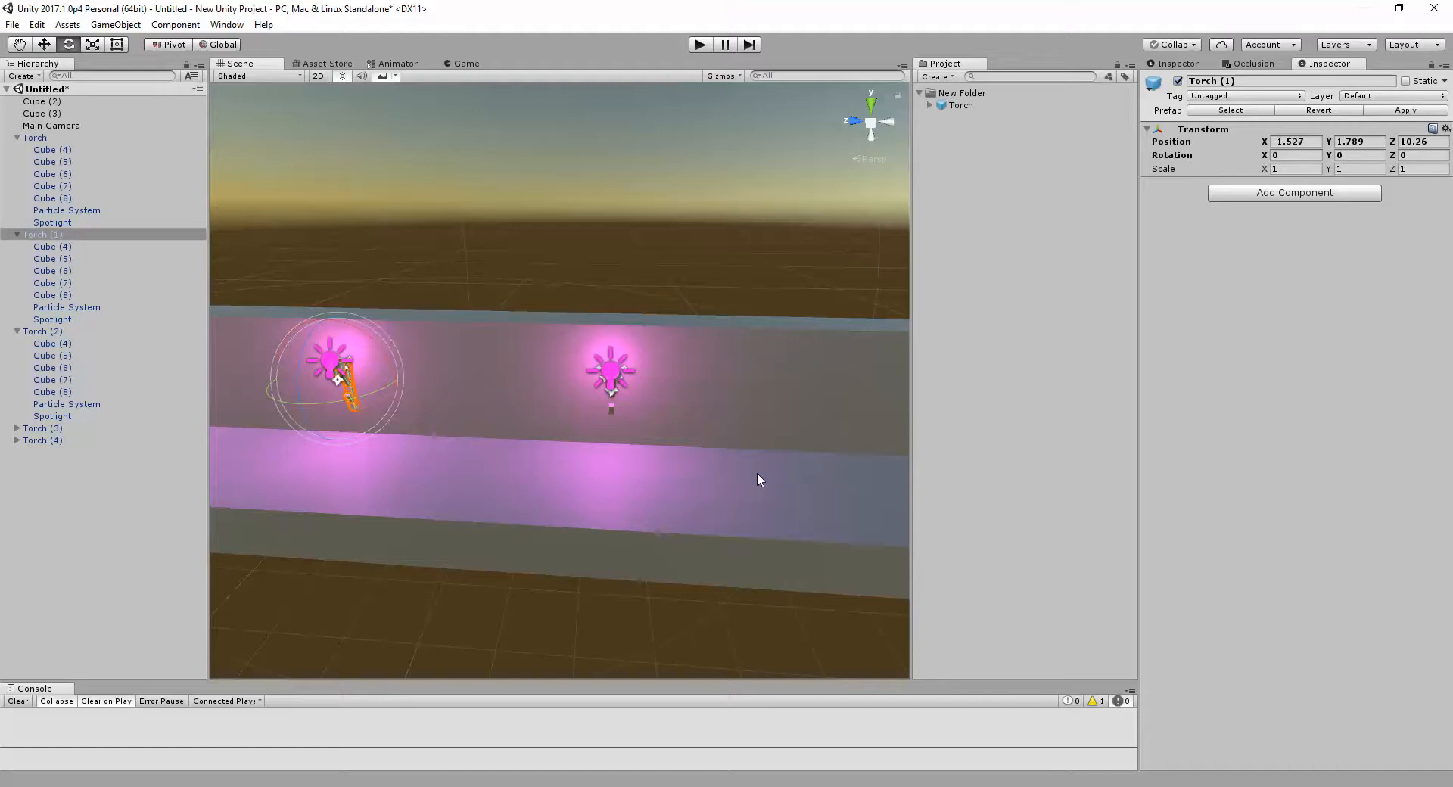
Step: Add a Sphere Collider component to the original Torch
{"action": "right_click_drag", "start_coordinate": [772, 340], "coordinate": [538, 320]}
{"action": "key", "text": "w"}
{"action": "key", "text": "d"}
{"action": "left_click", "coordinate": [578, 304]}
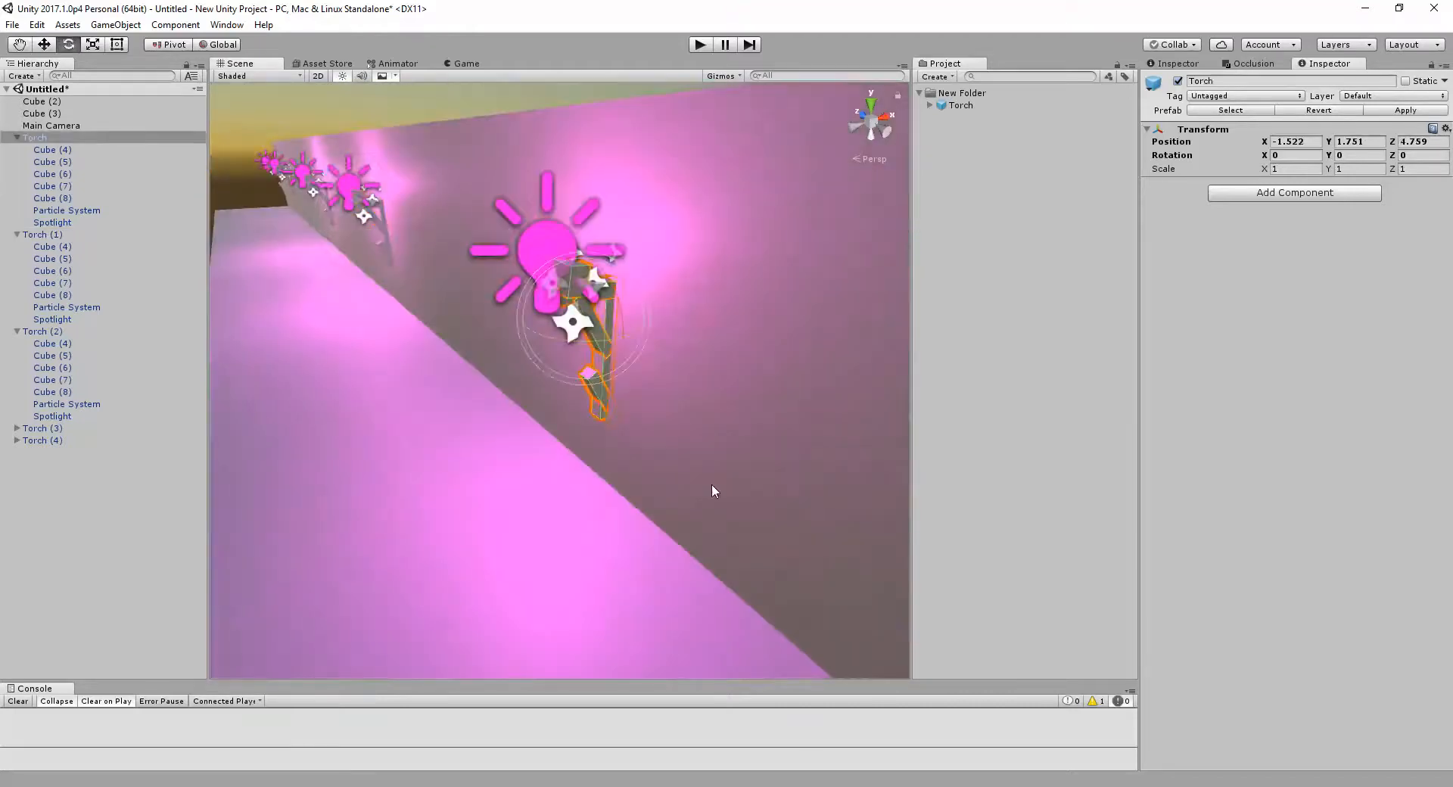
{"action": "right_click_drag", "start_coordinate": [712, 485], "coordinate": [742, 272]}
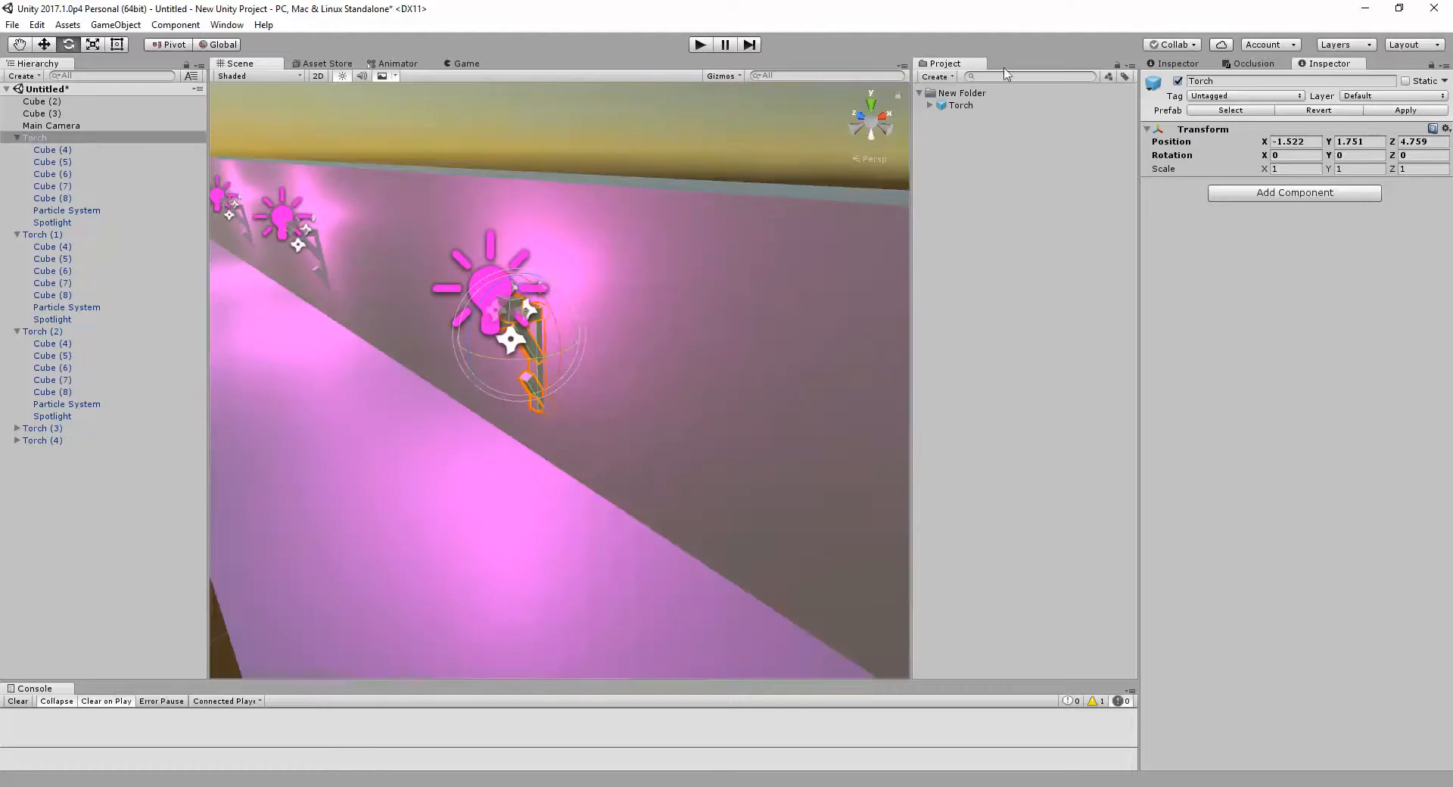
{"action": "left_click", "coordinate": [1262, 193]}
{"action": "type", "text": "sphere"}
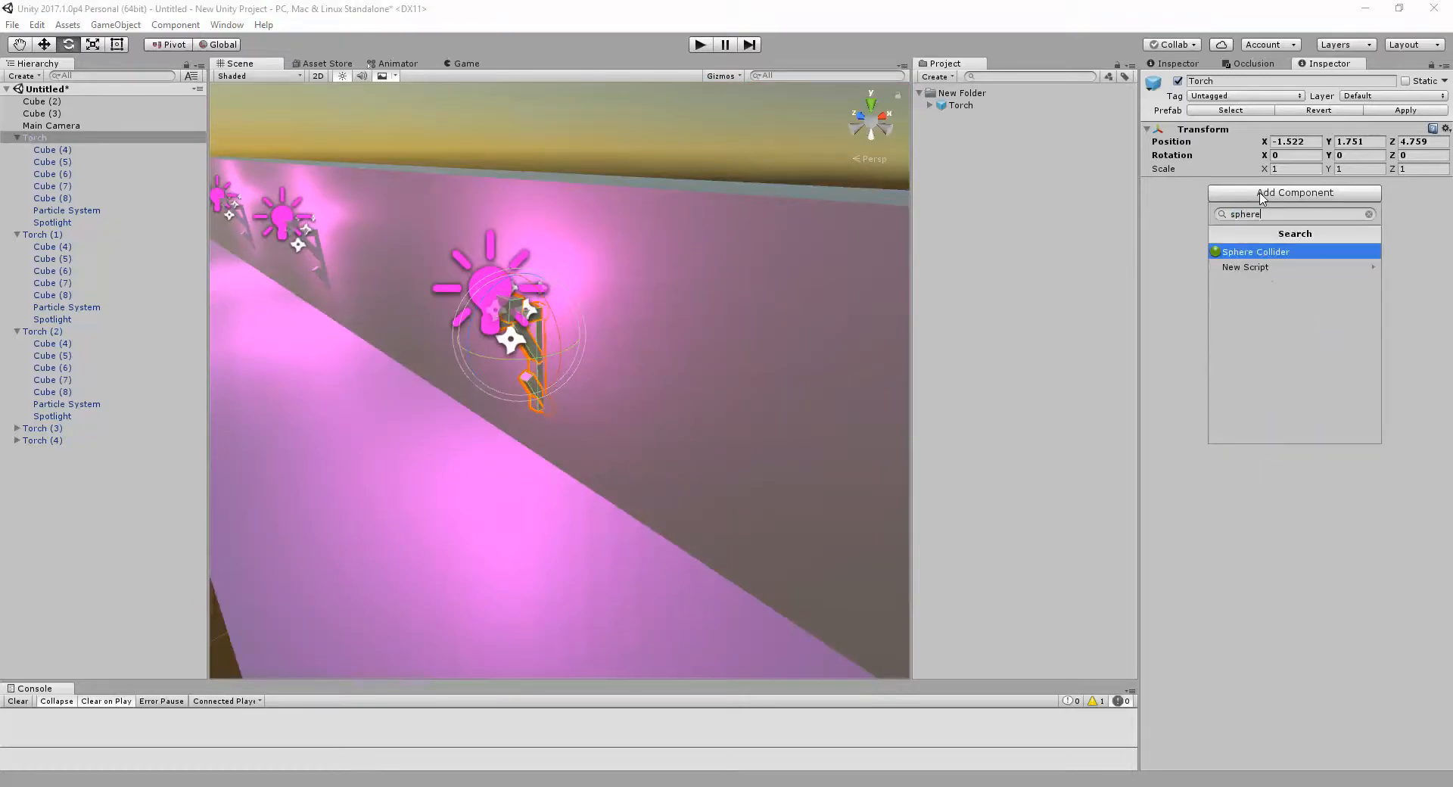
{"action": "left_click", "coordinate": [1283, 253]}
Step: Make the original Torch's Sphere Collider a trigger with radius 2.57 and examine its extent around the torch
{"action": "left_click", "coordinate": [1266, 217]}
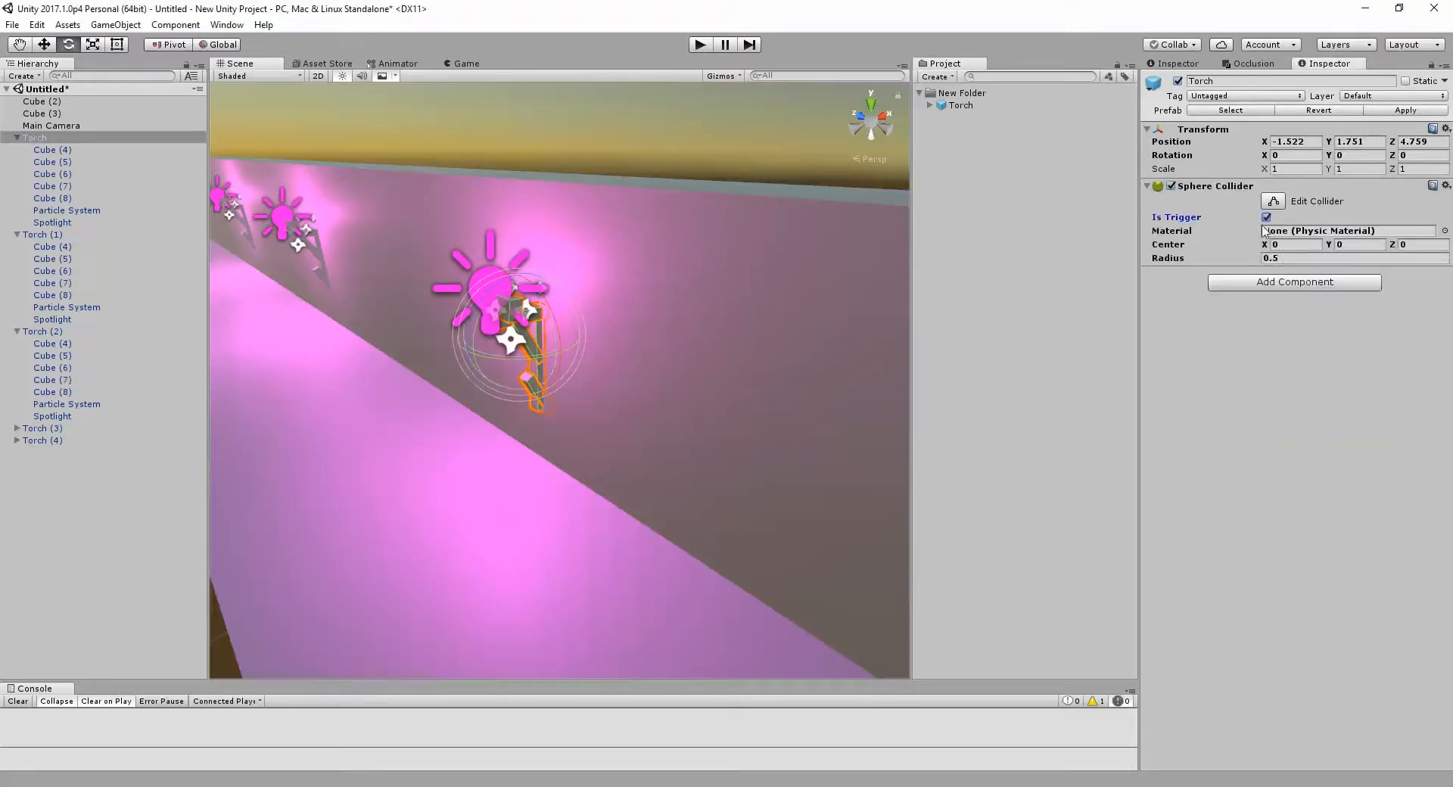
{"action": "left_click_drag", "start_coordinate": [1236, 259], "coordinate": [1288, 263]}
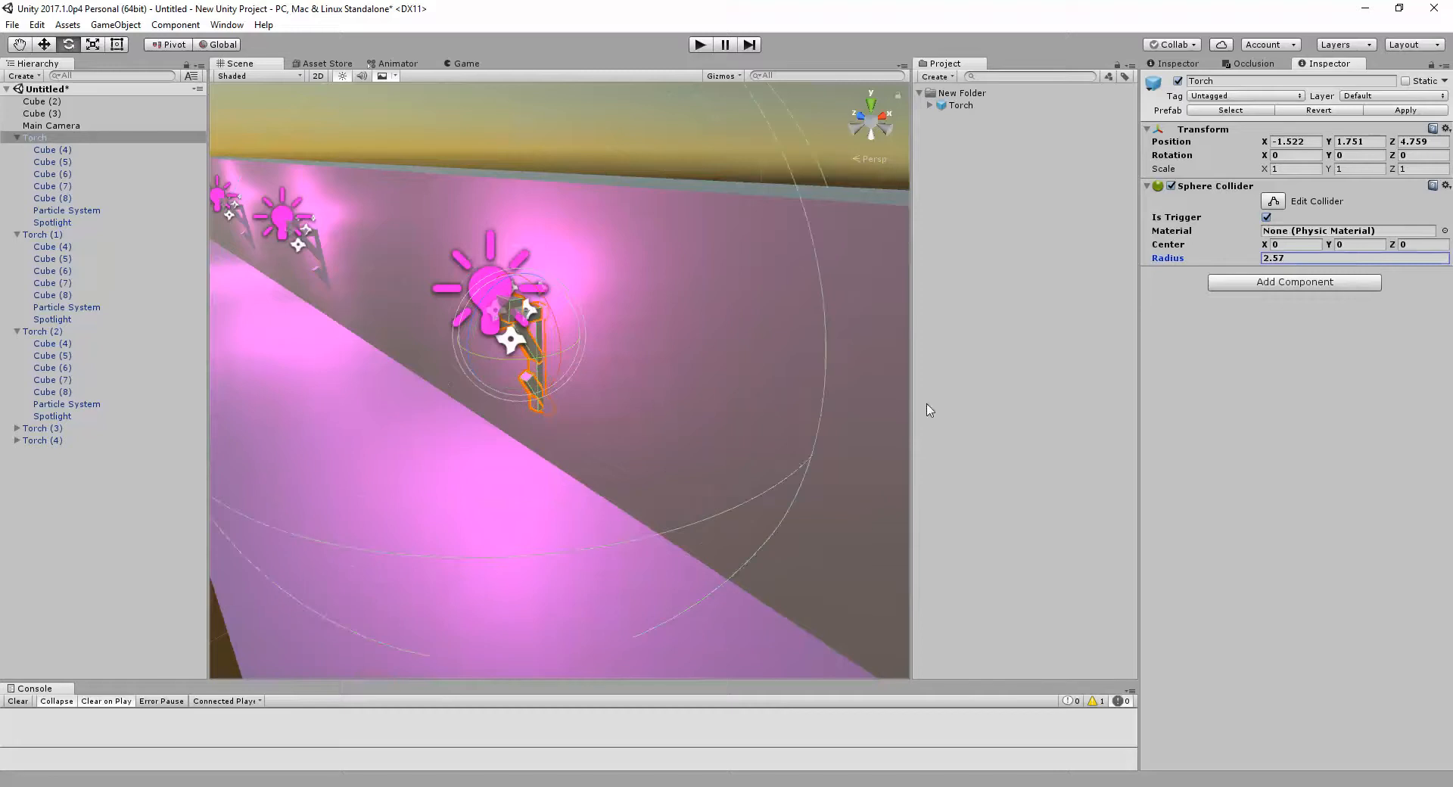
{"action": "left_click", "coordinate": [1252, 366]}
{"action": "scroll", "coordinate": [843, 429], "scroll_direction": "down", "scroll_amount": 4}
{"action": "right_click_drag", "start_coordinate": [843, 429], "coordinate": [780, 437]}
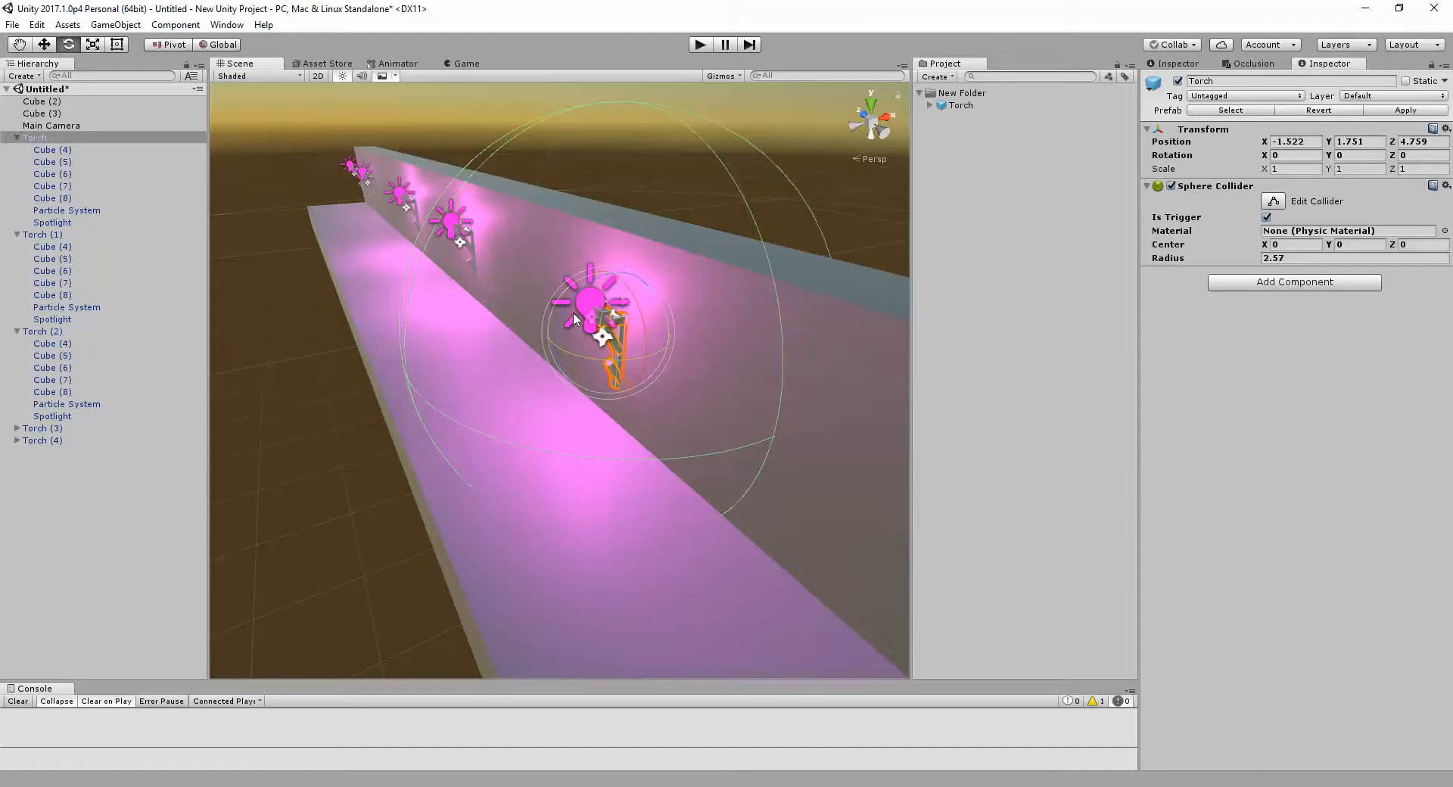
{"action": "left_click_drag", "start_coordinate": [516, 292], "coordinate": [674, 412], "text": "alt"}
{"action": "left_click_drag", "start_coordinate": [658, 460], "coordinate": [719, 470], "text": "alt"}
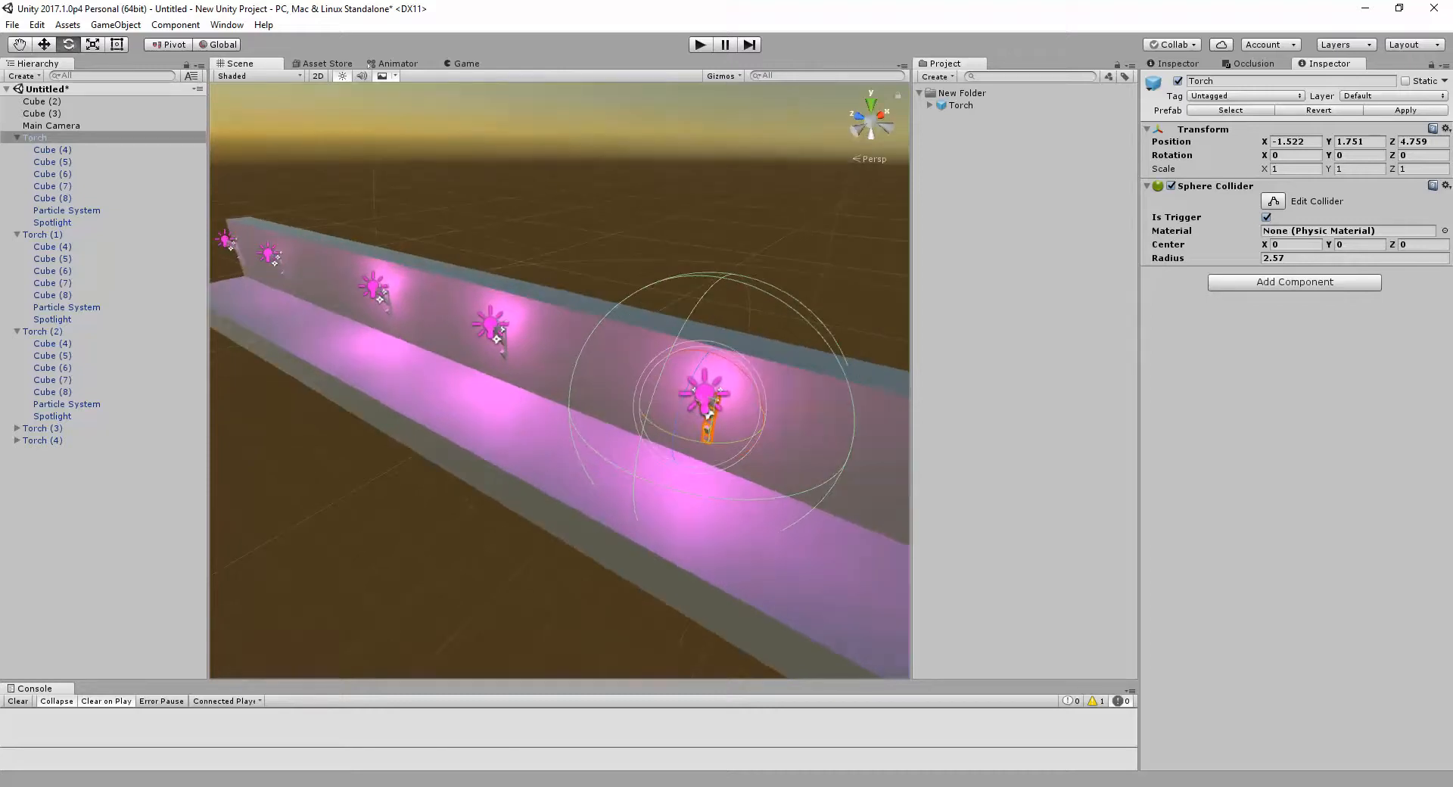